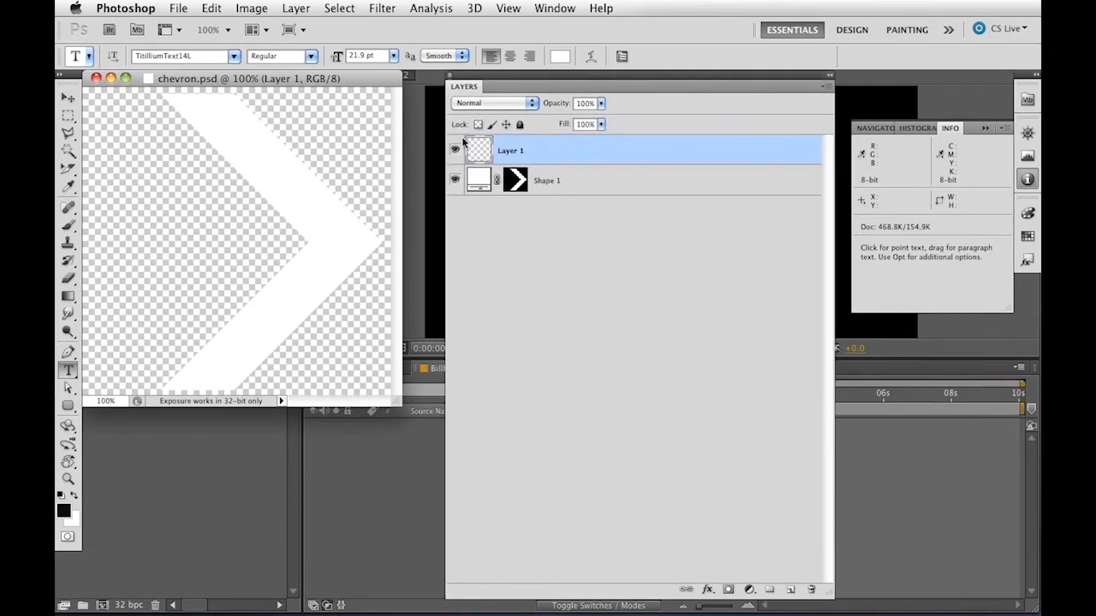
Delete the empty Layer 1 from chevron.psd
left_click_drag(479, 152, 809, 589)
left_click_drag(315, 82, 333, 99)
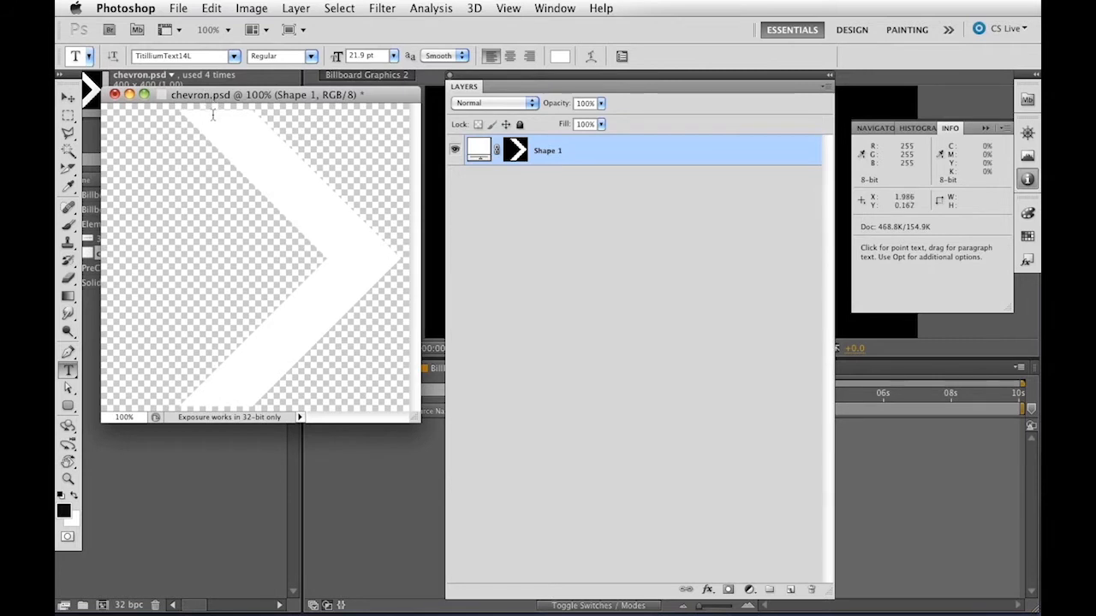
Activate the Custom Shape tool and replace the current shapes with the All shape set
key("u")
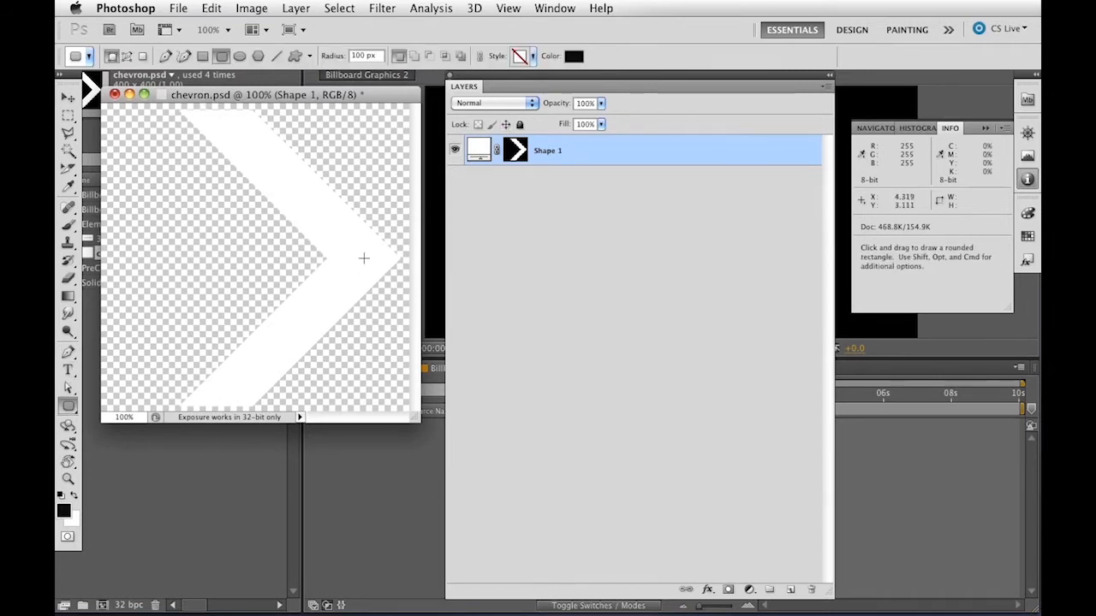
left_click(69, 407)
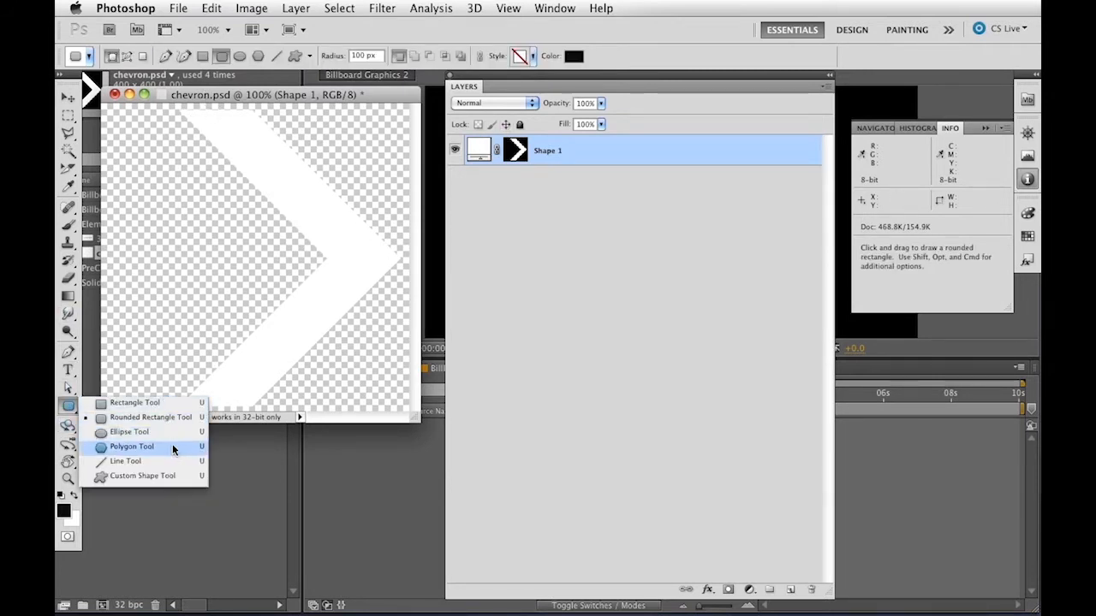
left_click(115, 480)
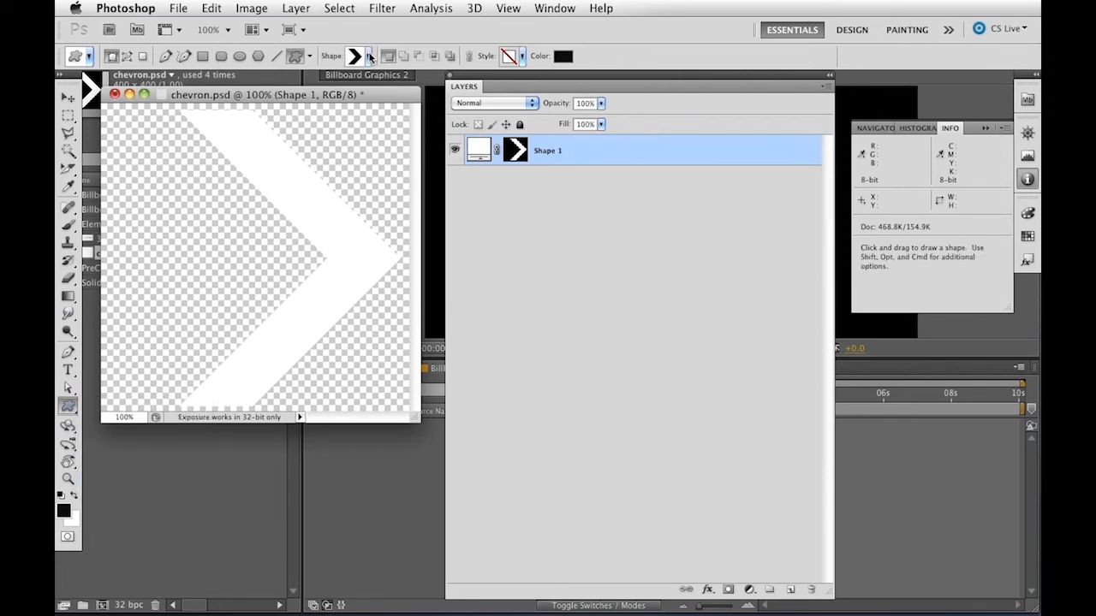
left_click(368, 57)
left_click(566, 82)
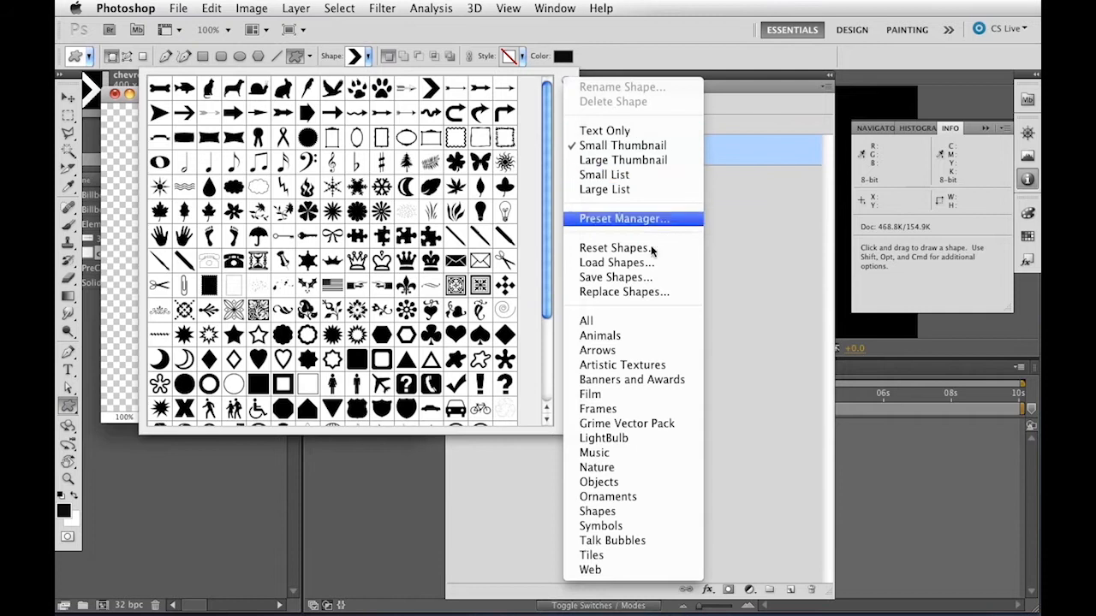
left_click(592, 321)
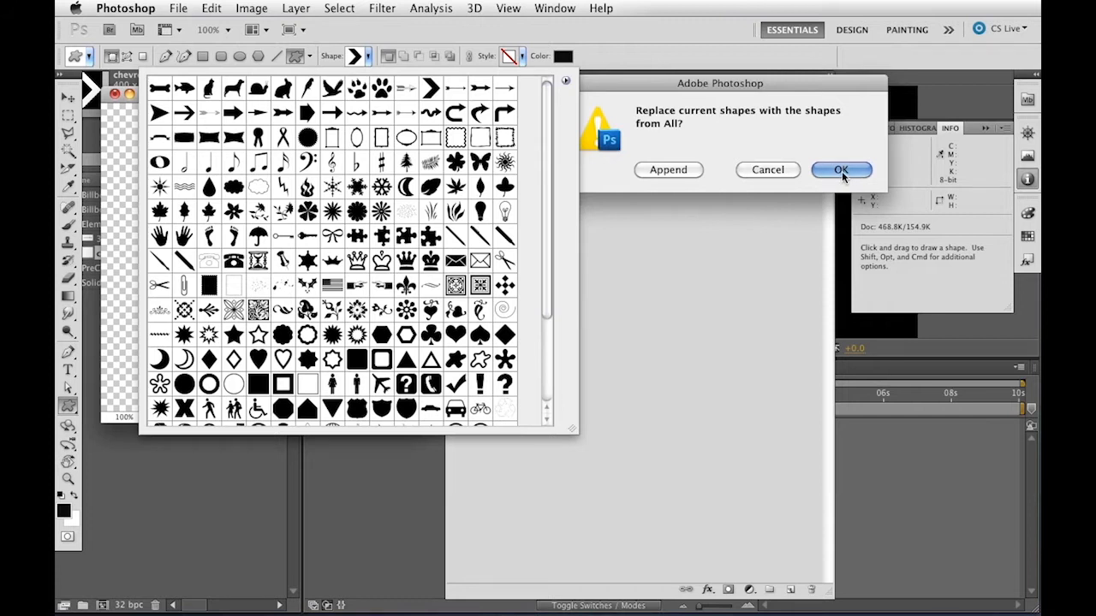
left_click(841, 170)
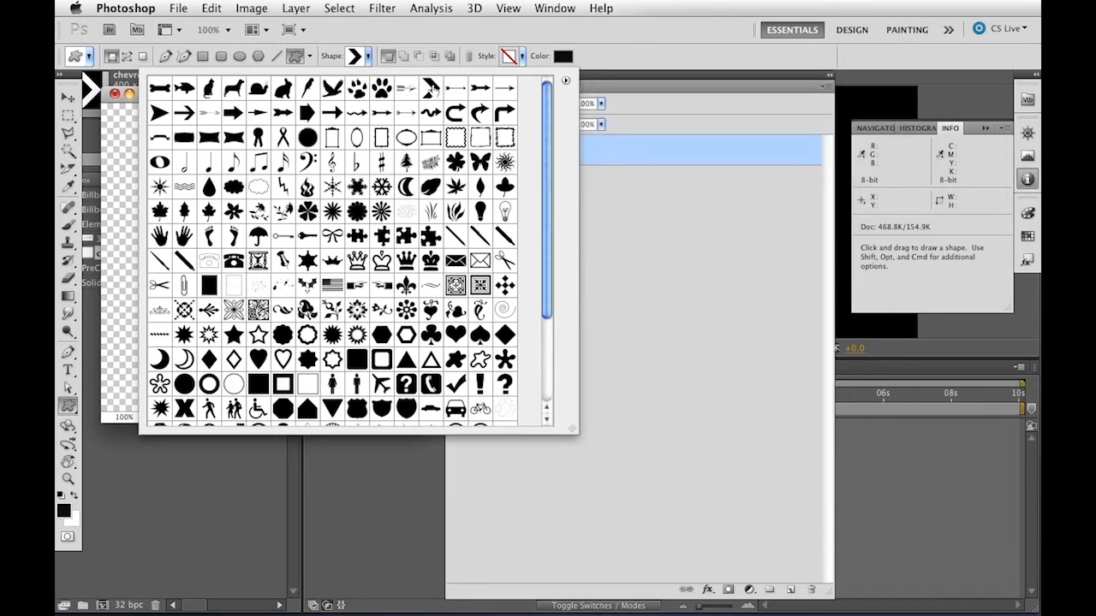
Draw a smaller black chevron custom shape over the white chevron
left_click(643, 232)
left_click_drag(199, 169, 404, 351)
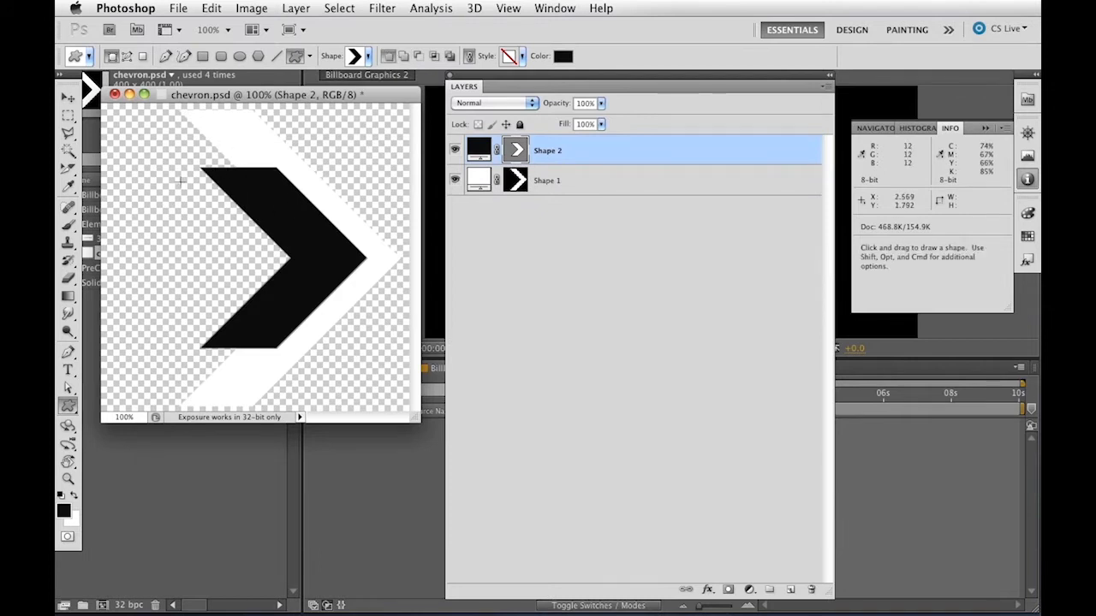
Thin the black chevron by shifting its rear anchor points toward the tip with Direct Selection, and delete the Shape 2 layer
left_click_drag(68, 388, 131, 404)
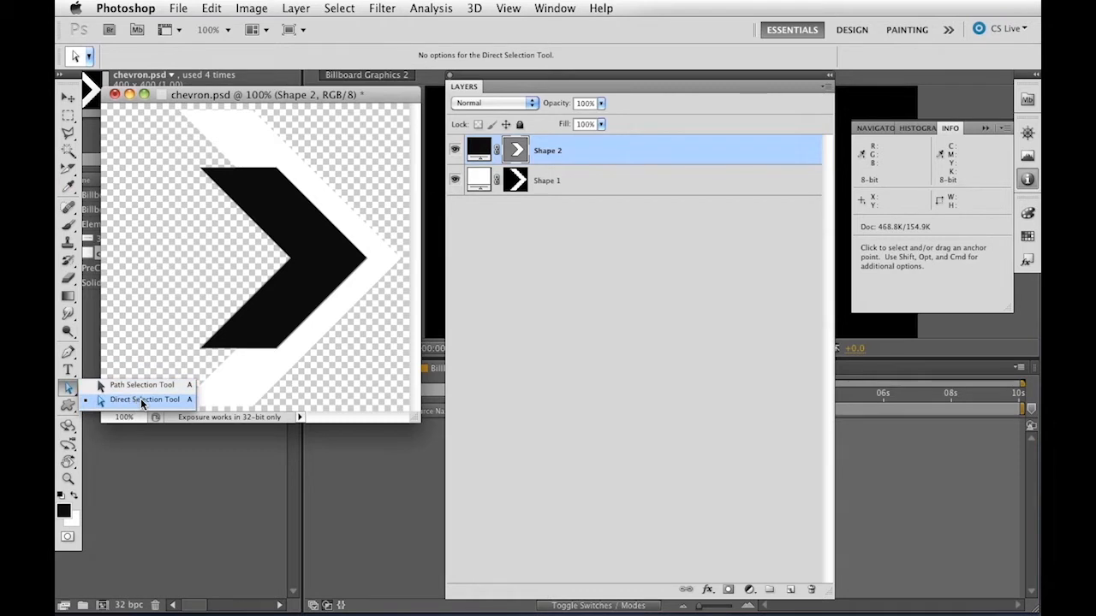
left_click(140, 401)
left_click_drag(213, 139, 180, 210)
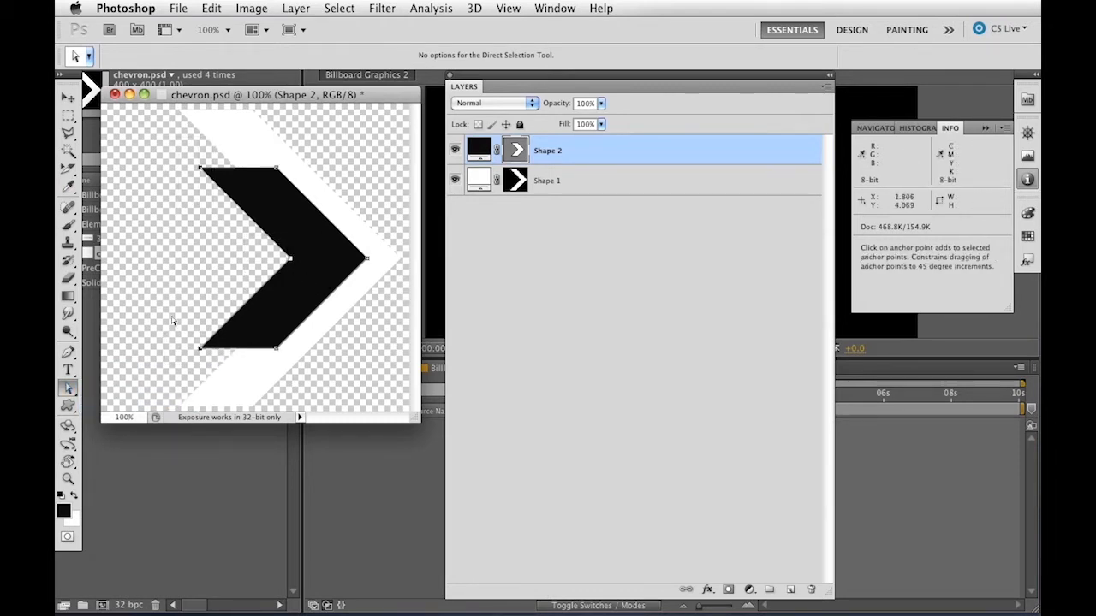
left_click_drag(291, 260, 323, 263)
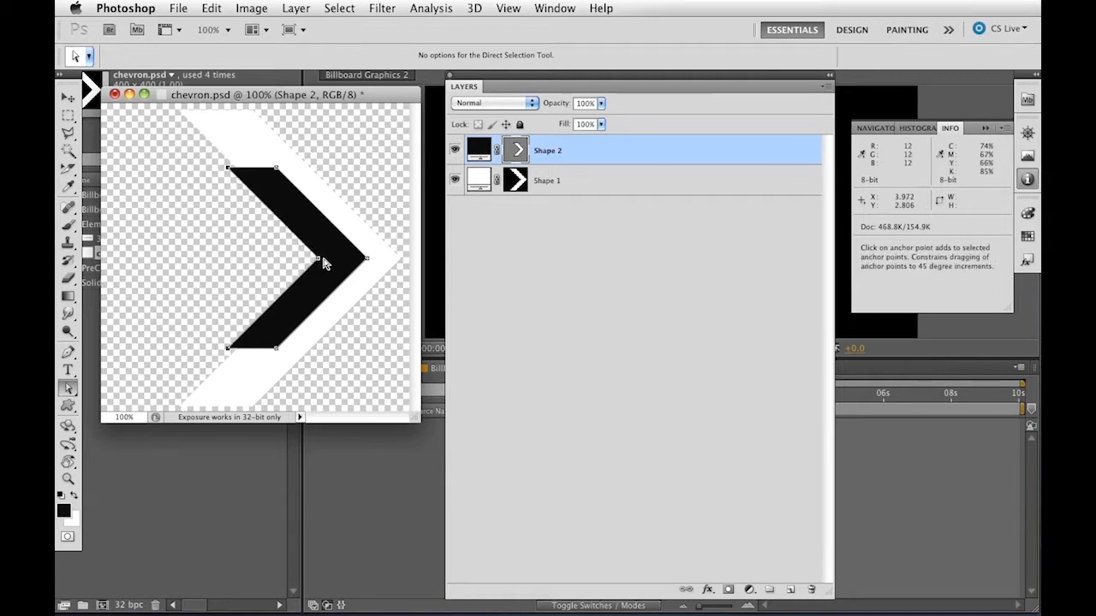
left_click_drag(577, 161, 810, 589)
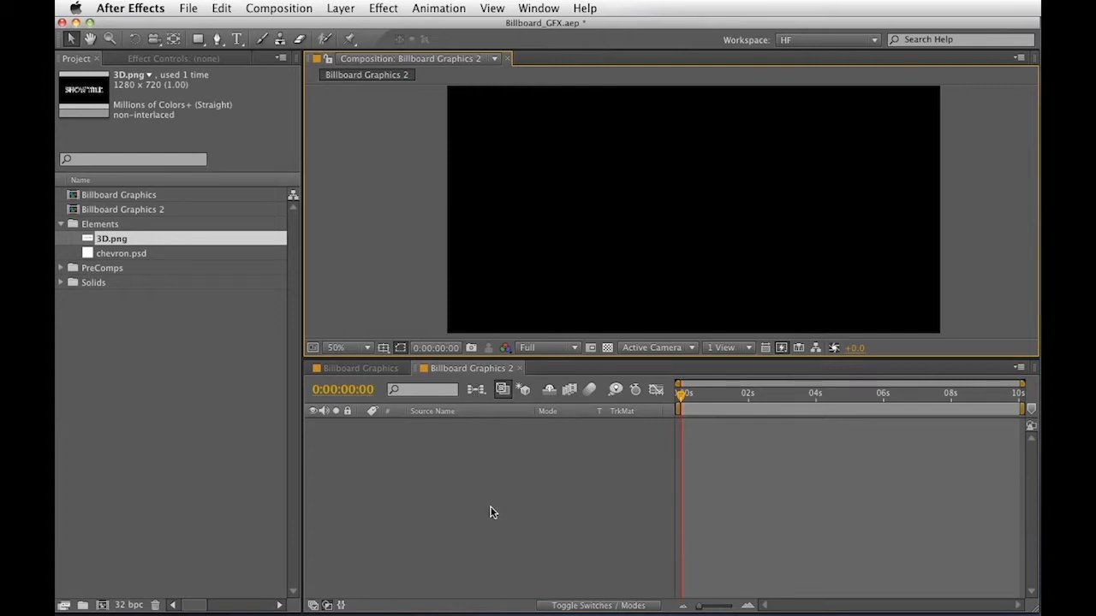
Create a new composition named Billboard Source 2 at 1280 x 720 px and 30 frames per second
key("super+n")
type("Billboard Source 2")
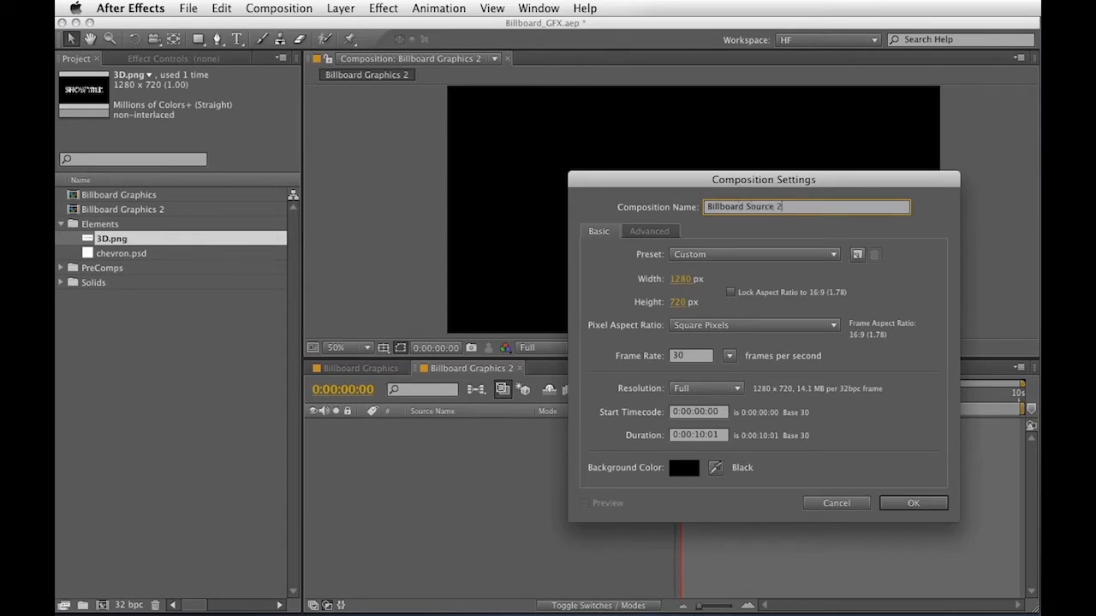
key("Return")
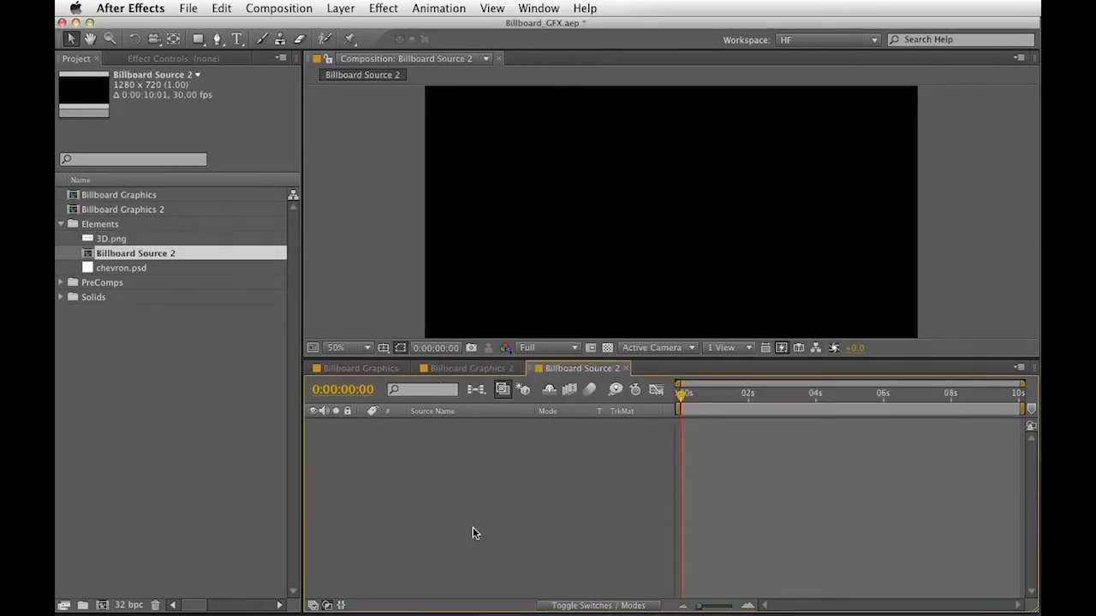
Add chevron.psd to the composition, move it past the frame's left edge to about -220, 360, and keyframe its position at 0 seconds
left_click_drag(121, 266, 548, 522)
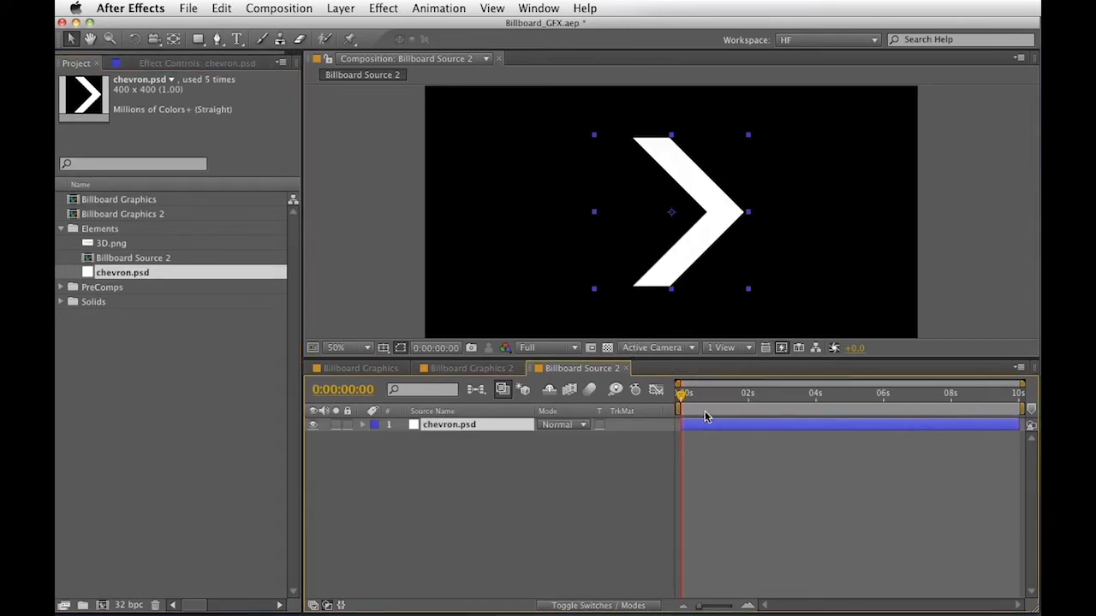
key("p")
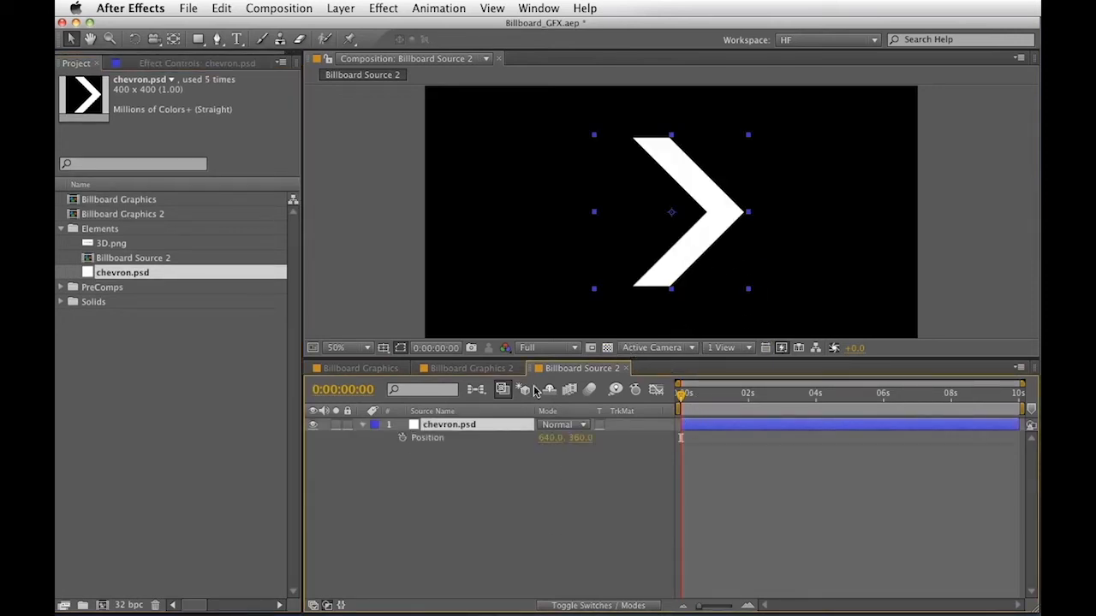
left_click_drag(697, 232, 367, 239)
left_click(401, 437)
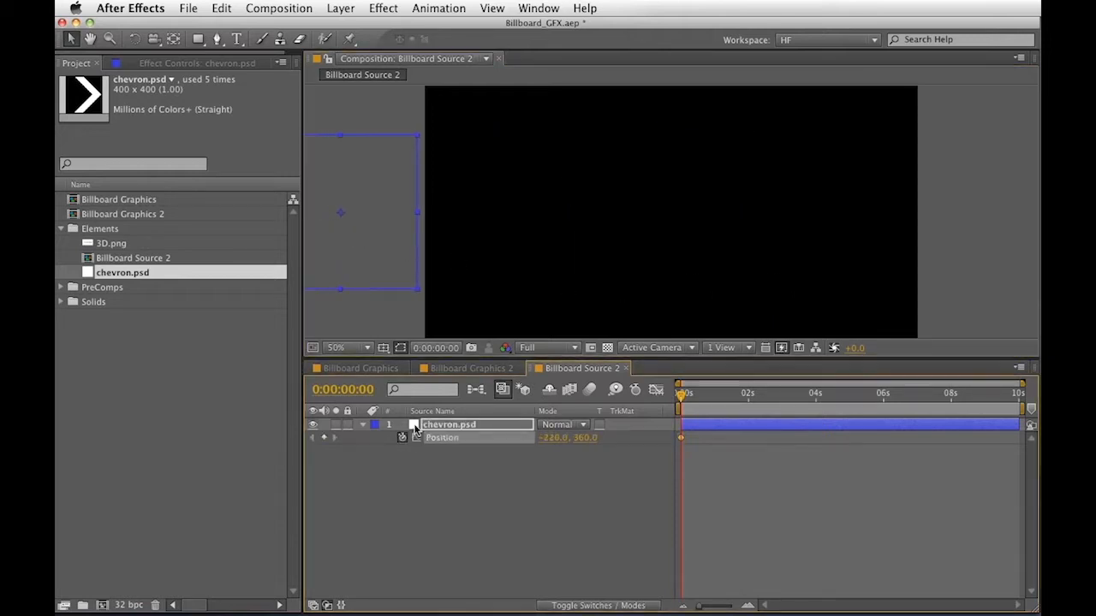
Keyframe the chevron past the frame's right edge at 2 seconds, preview the movement, and collapse the layer's Position property
left_click_drag(742, 403, 747, 402)
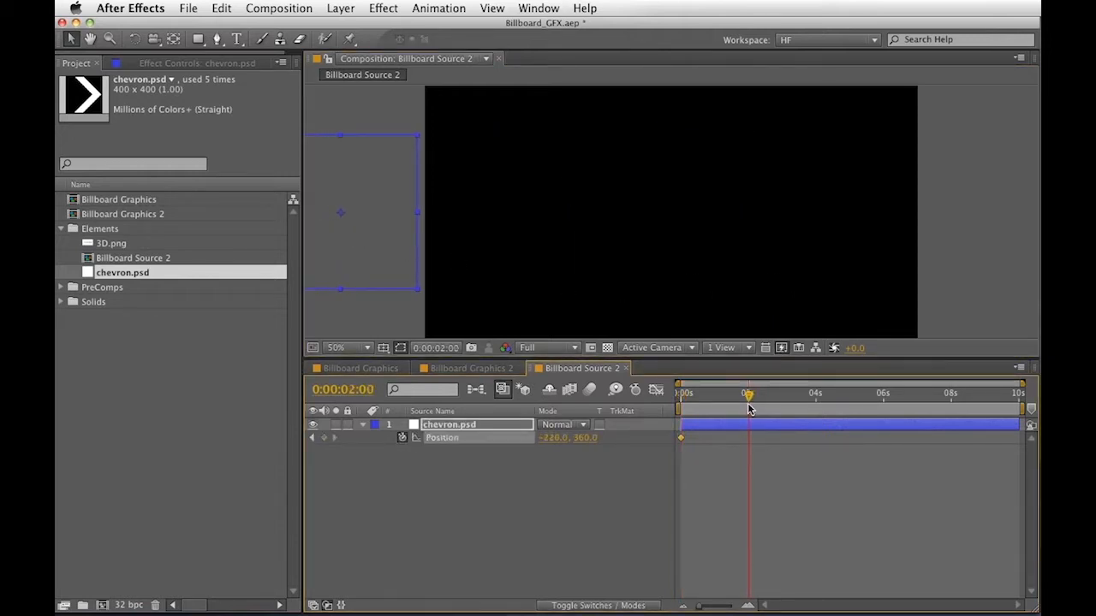
left_click_drag(384, 238, 985, 270)
left_click_drag(748, 395, 688, 416)
key("space")
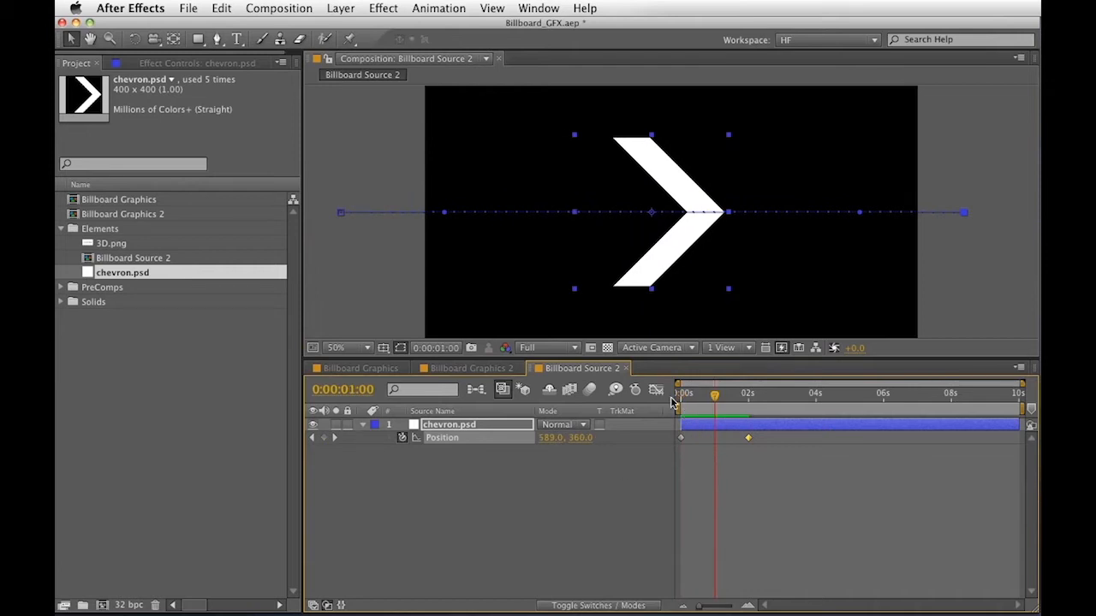
left_click(452, 548)
left_click(442, 424)
key("p")
left_click(485, 474)
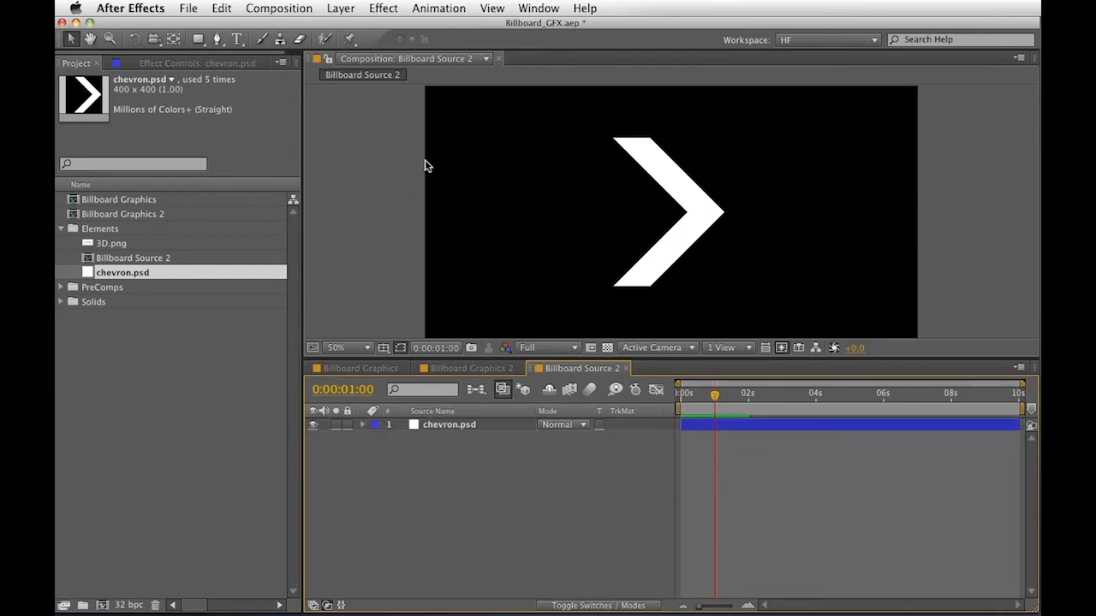
Add an adjustment layer above the chevron and rename it Echo
left_click(341, 9)
mouse_move(360, 26)
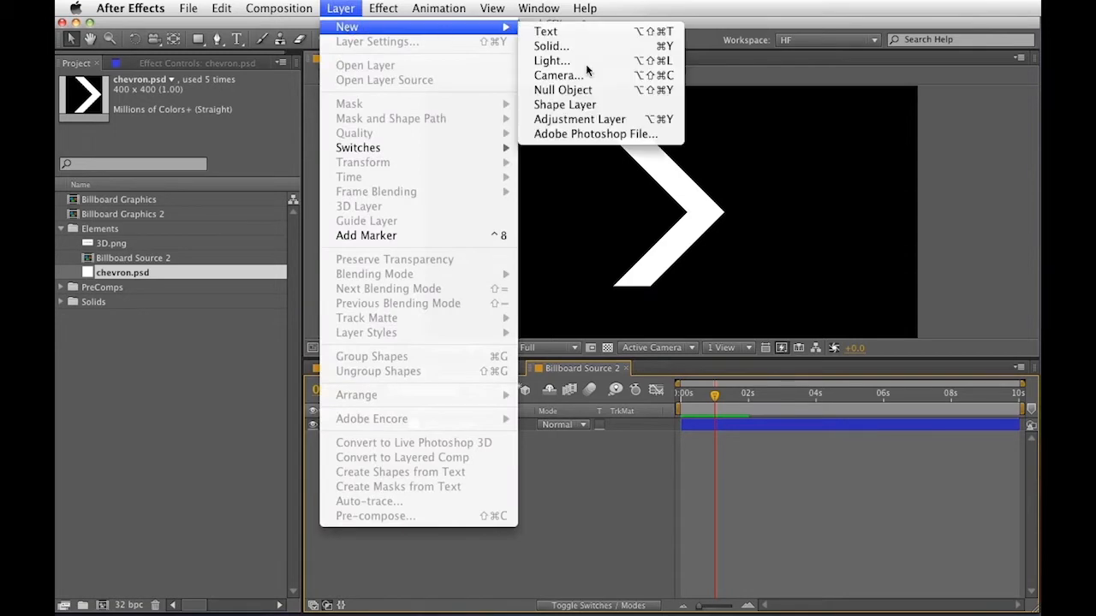
left_click(602, 122)
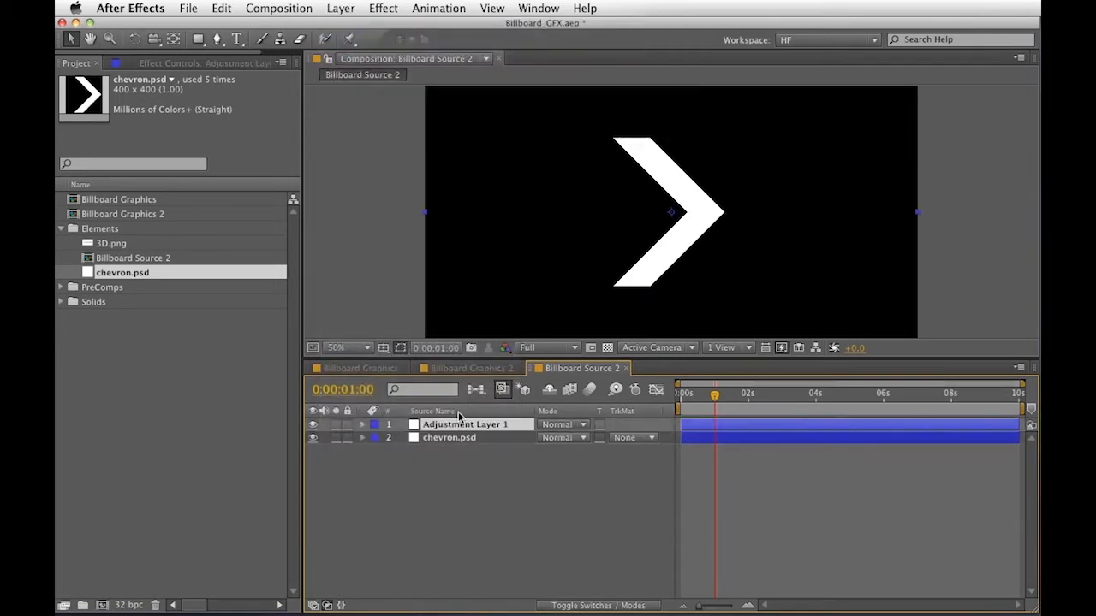
key("Return")
type("E")
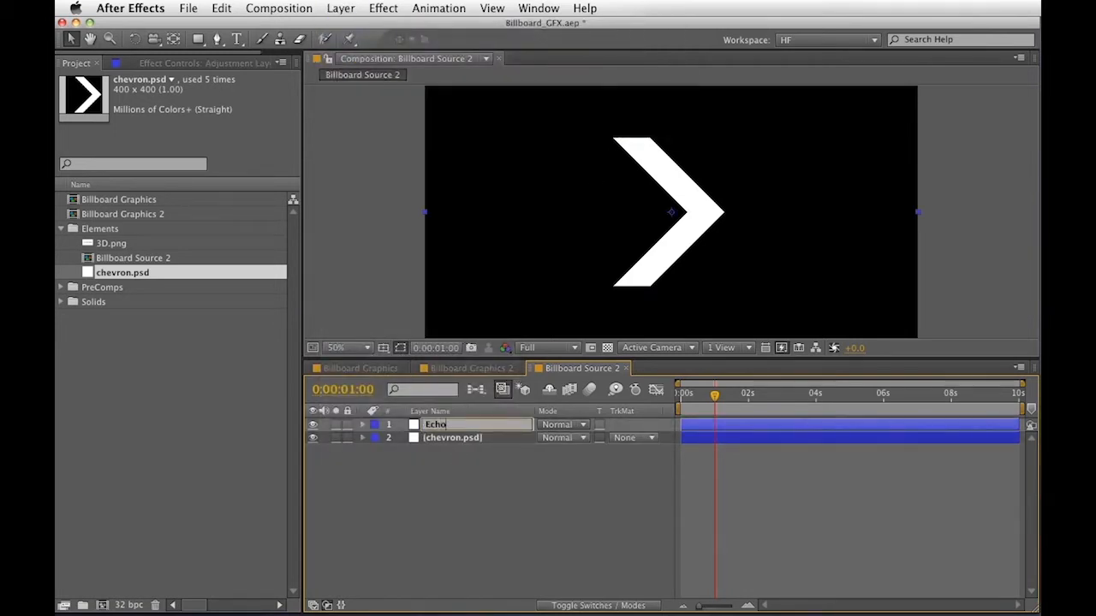
type("cho")
key("Return")
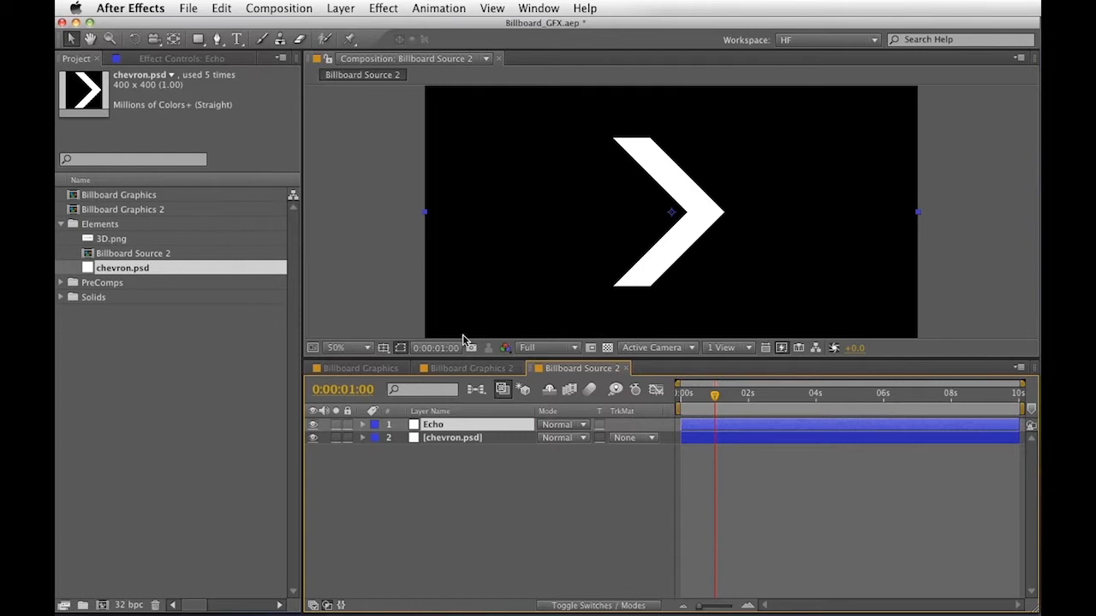
Apply the Echo effect from the Time category to the Echo adjustment layer and preview it
left_click(384, 8)
scroll(462, 428, "down", 5)
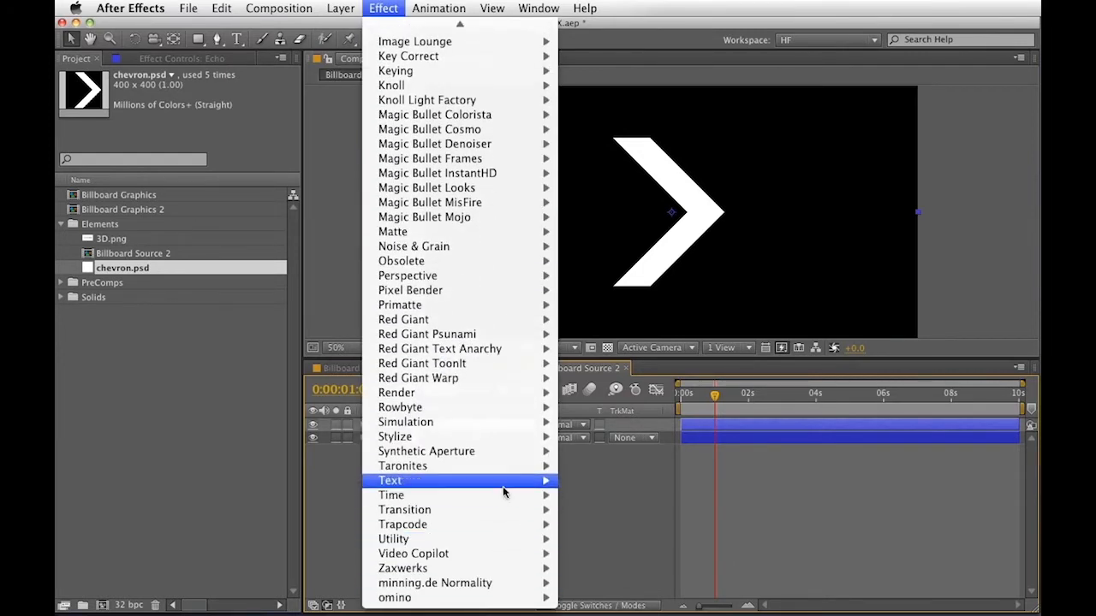
mouse_move(513, 494)
left_click(599, 538)
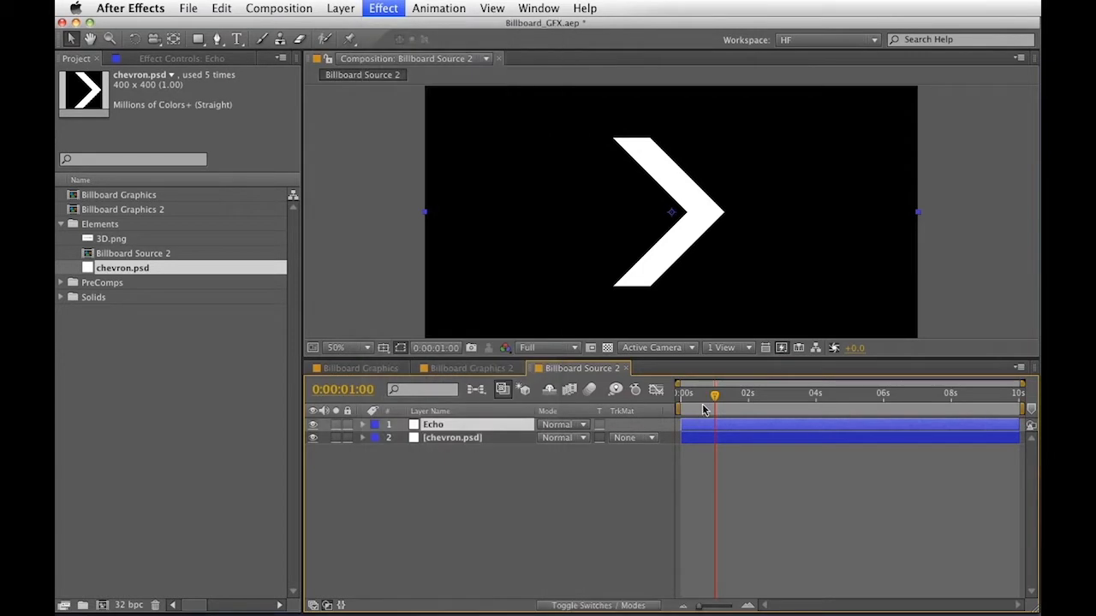
left_click(741, 430)
key("space")
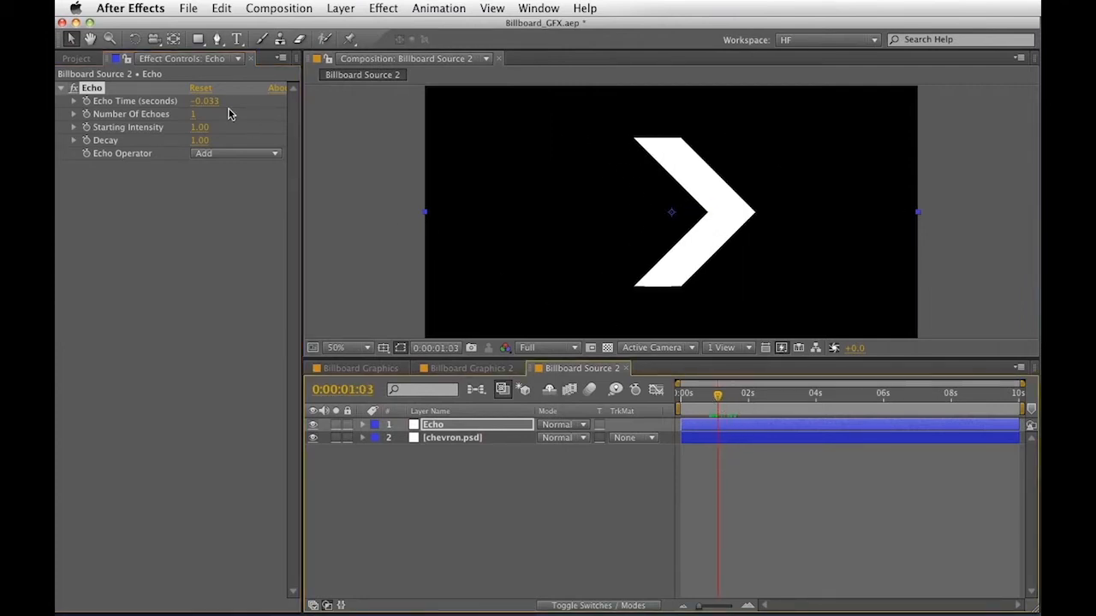
Set the Echo effect's Number Of Echoes to 6 and Echo Time to -0.133 seconds, and scrub the timeline to check the spacing
left_click(195, 115)
type("3")
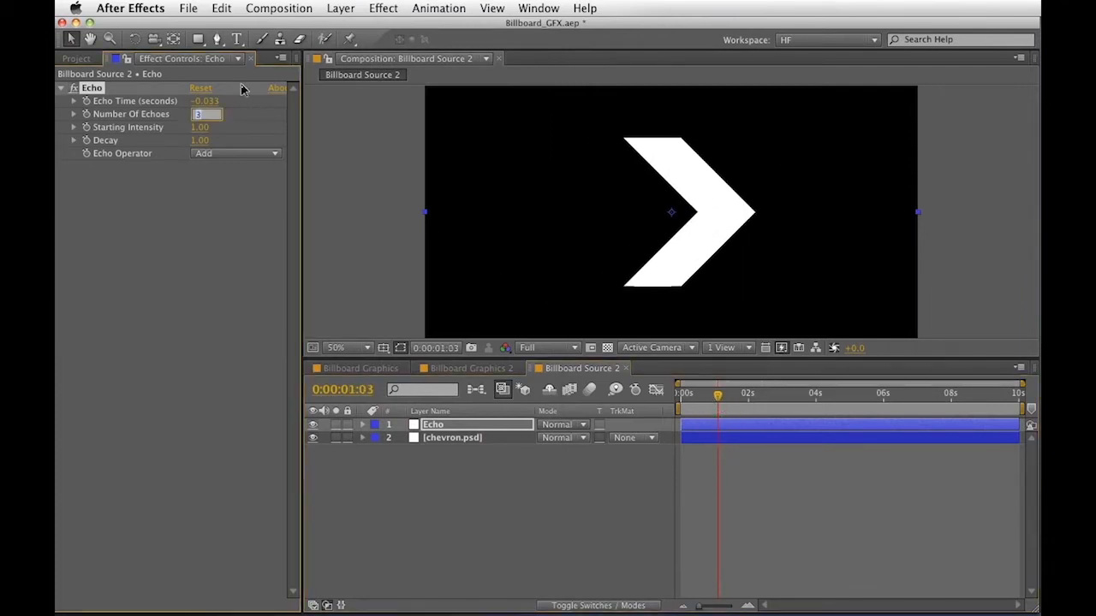
type("6")
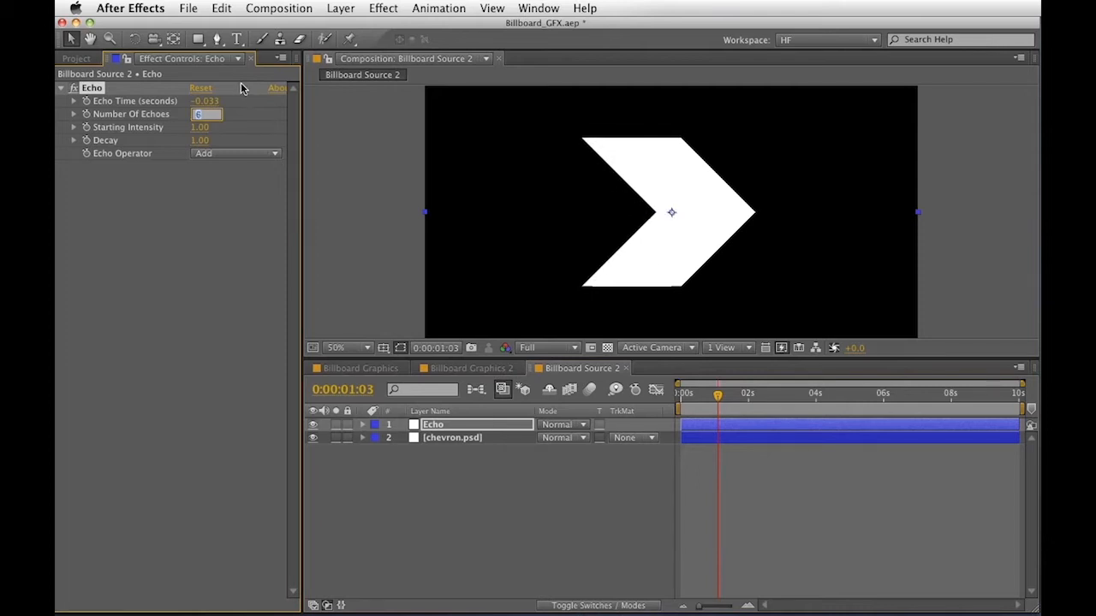
key("shift+Tab")
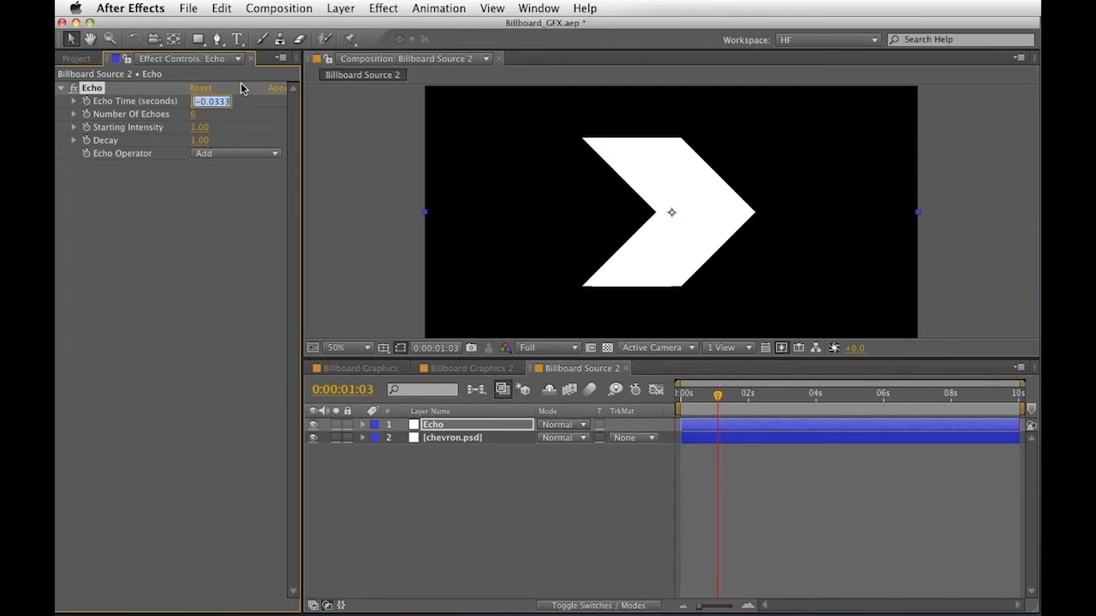
key("Down")
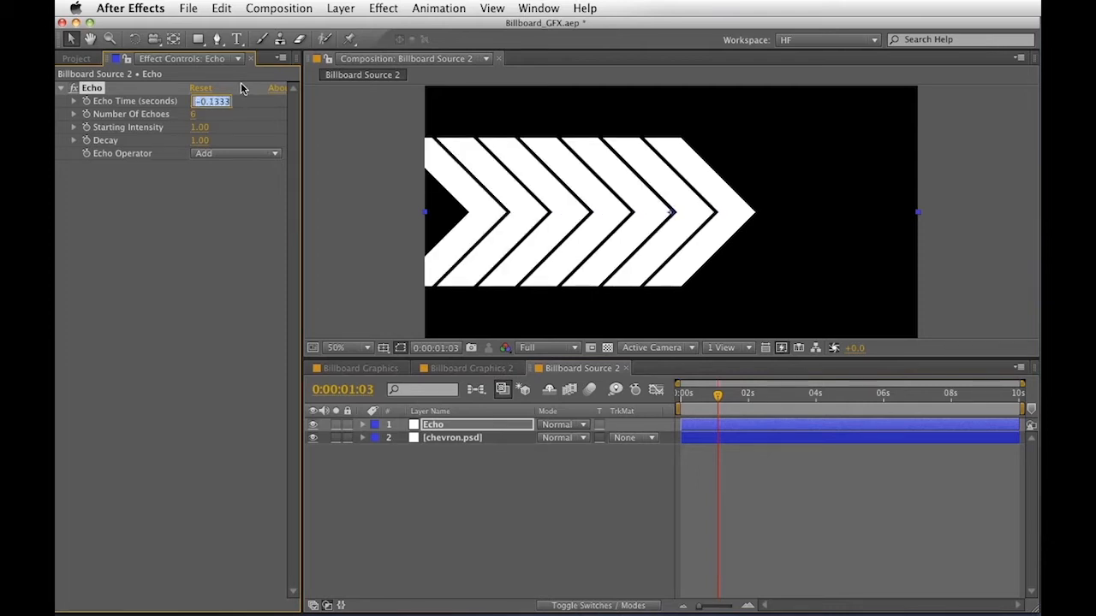
key("Return")
left_click_drag(695, 399, 726, 409)
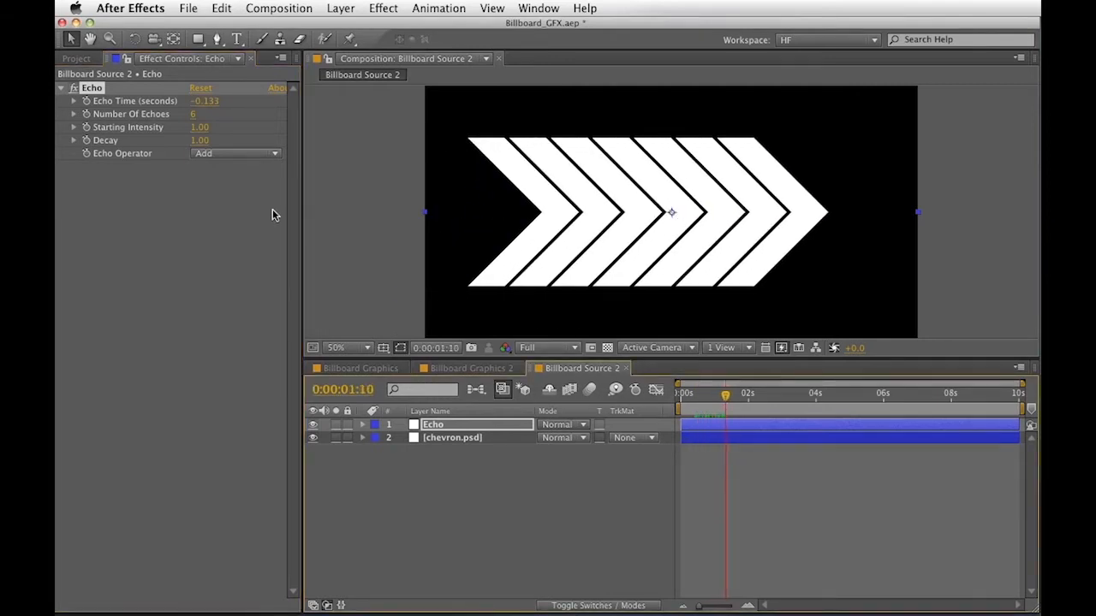
Lower the Echo effect's Decay to 0.59 and scrub through the fading chevron trail
left_click_drag(200, 142, 175, 148)
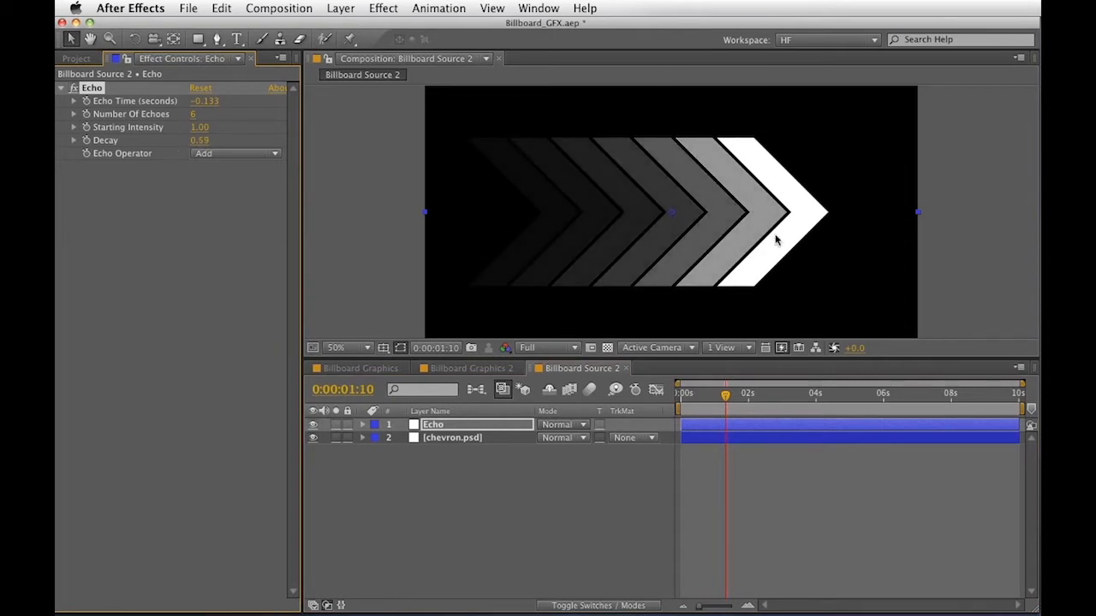
left_click(683, 404)
left_click_drag(683, 404, 716, 404)
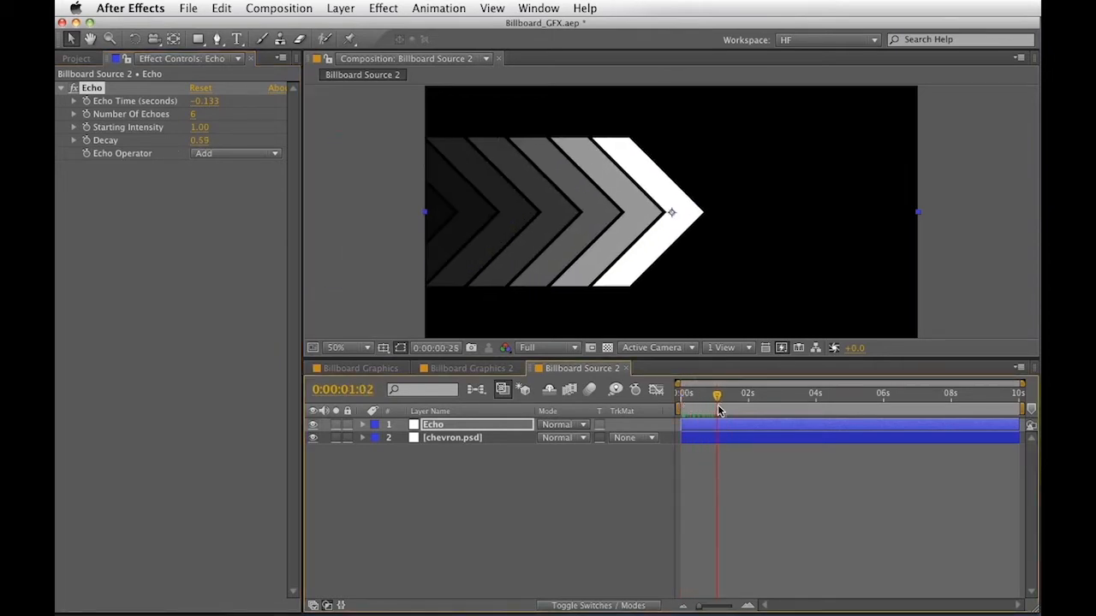
Add a second adjustment layer above the Echo layer and rename it Colorama
left_click(599, 505)
left_click(341, 7)
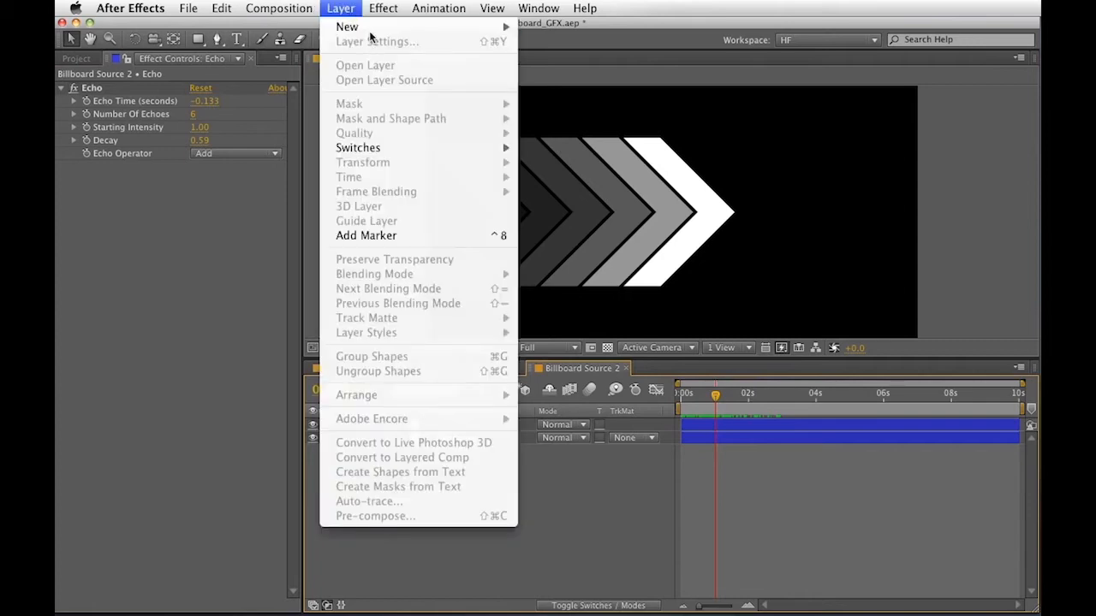
mouse_move(505, 24)
left_click(612, 126)
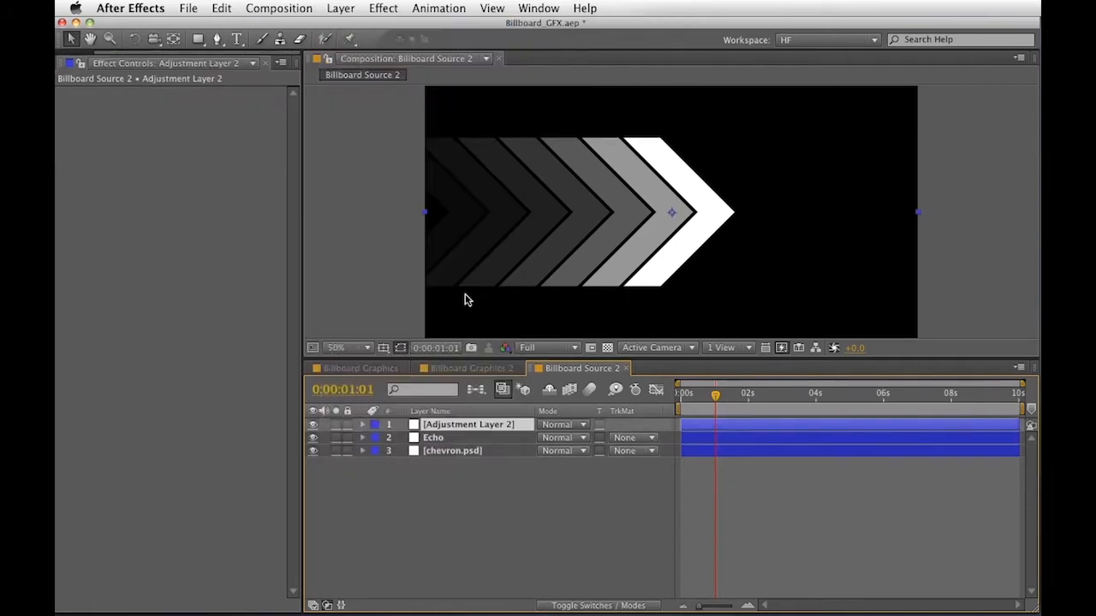
key("Return")
type("Colorama")
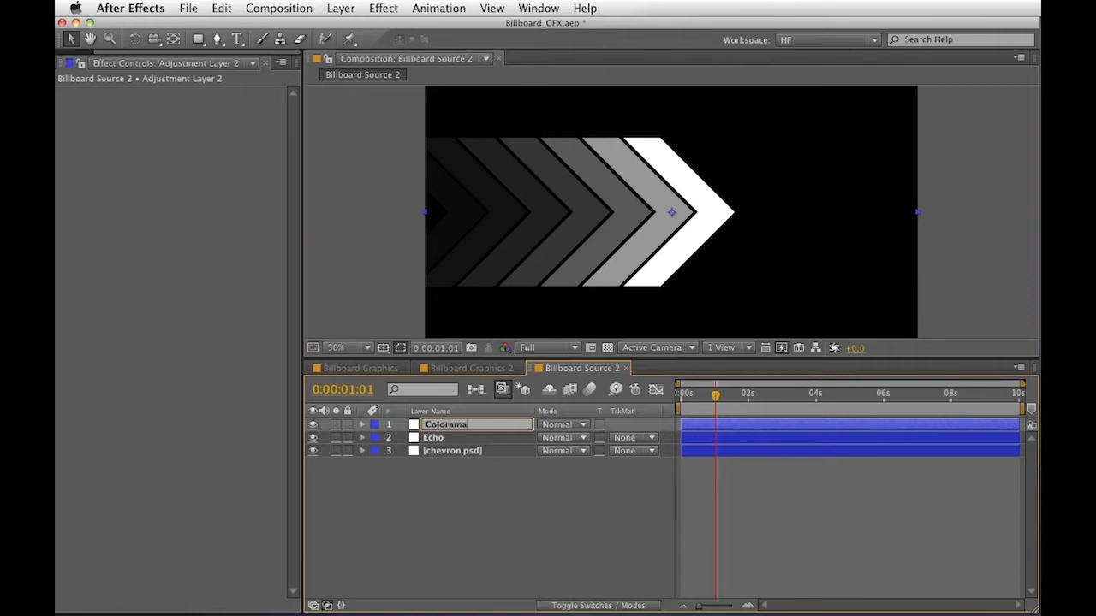
key("Return")
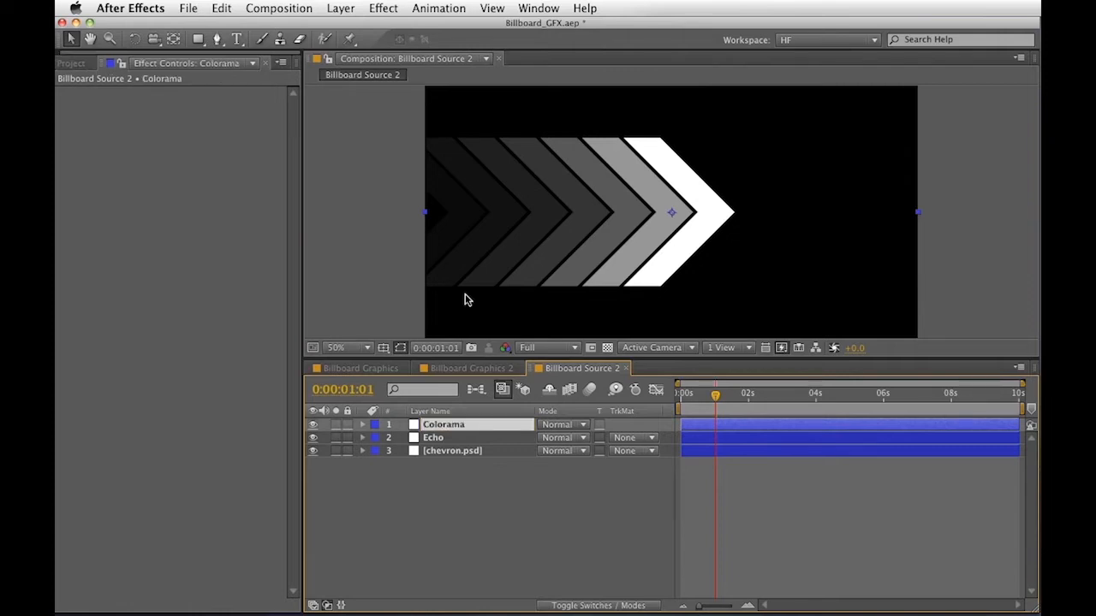
Apply the Colorama color correction effect to the Colorama layer and set its Get Phase From option to Alpha
left_click(382, 8)
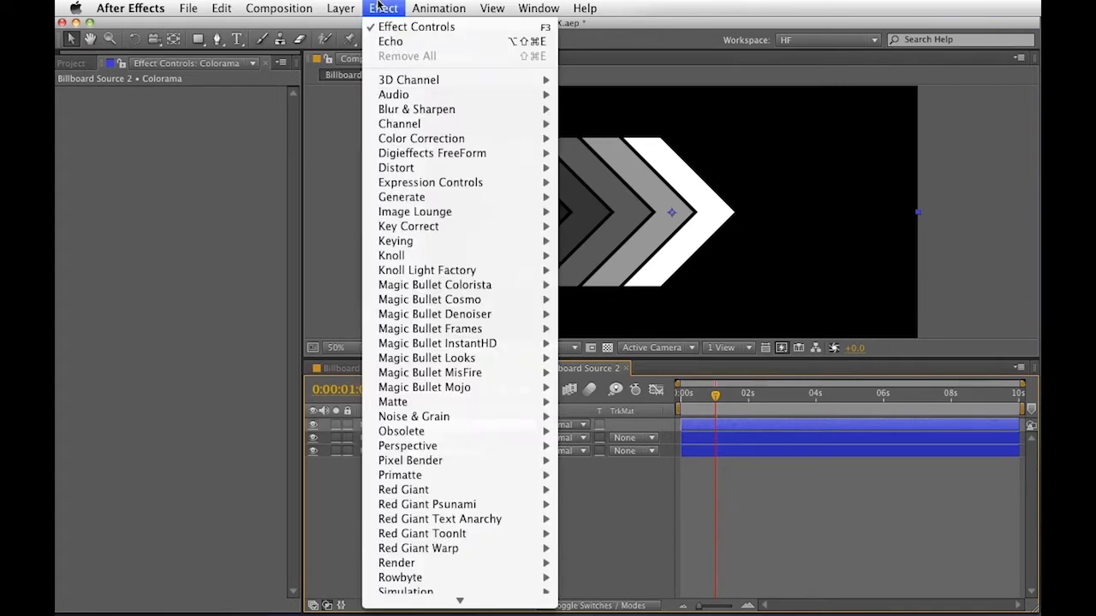
mouse_move(480, 139)
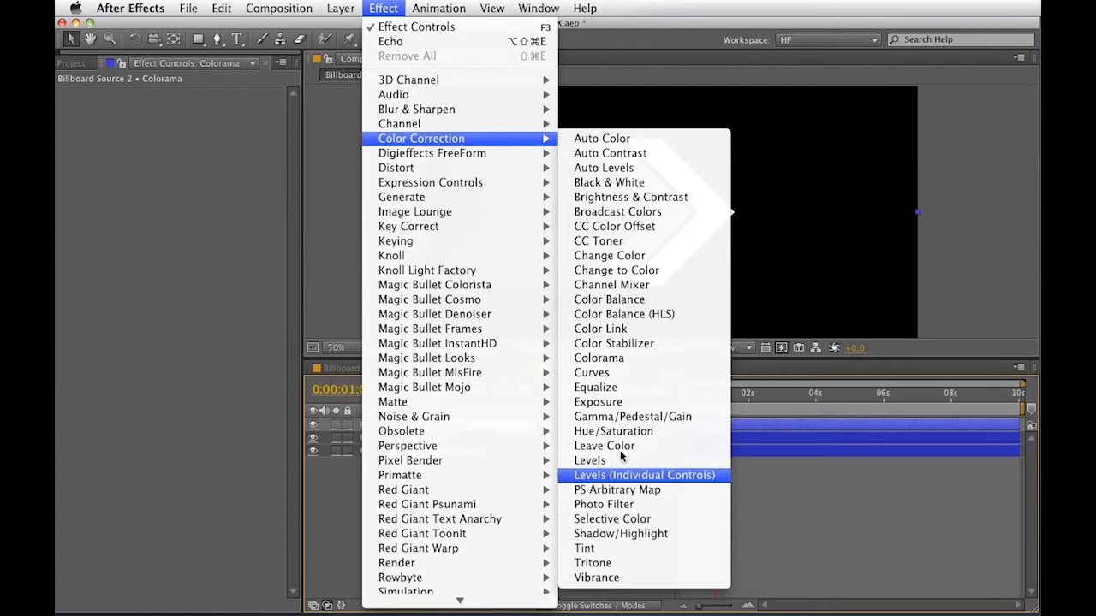
left_click(599, 358)
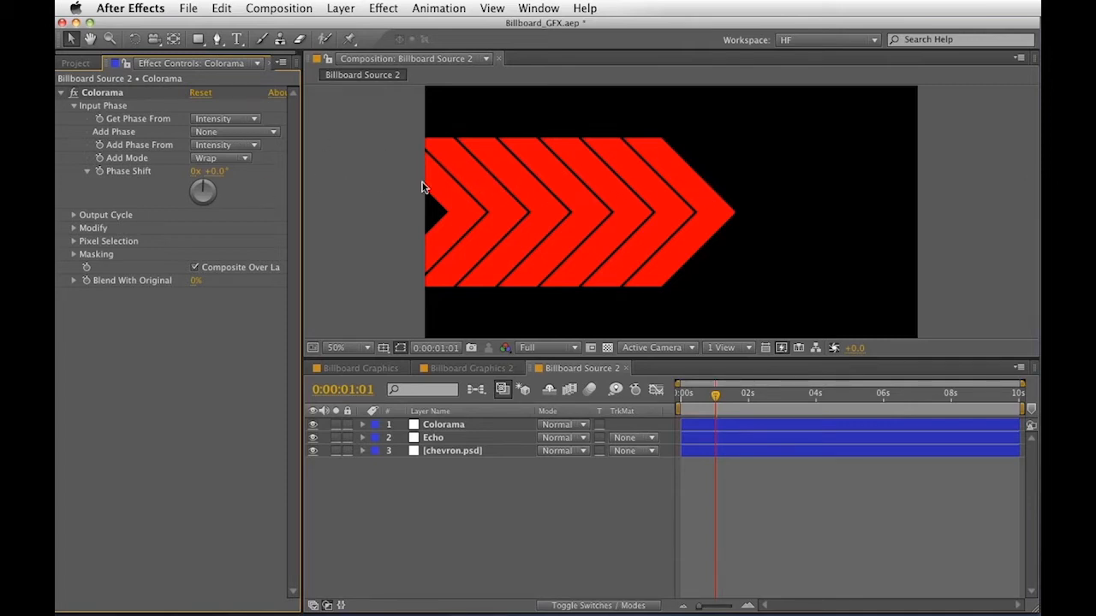
left_click(241, 124)
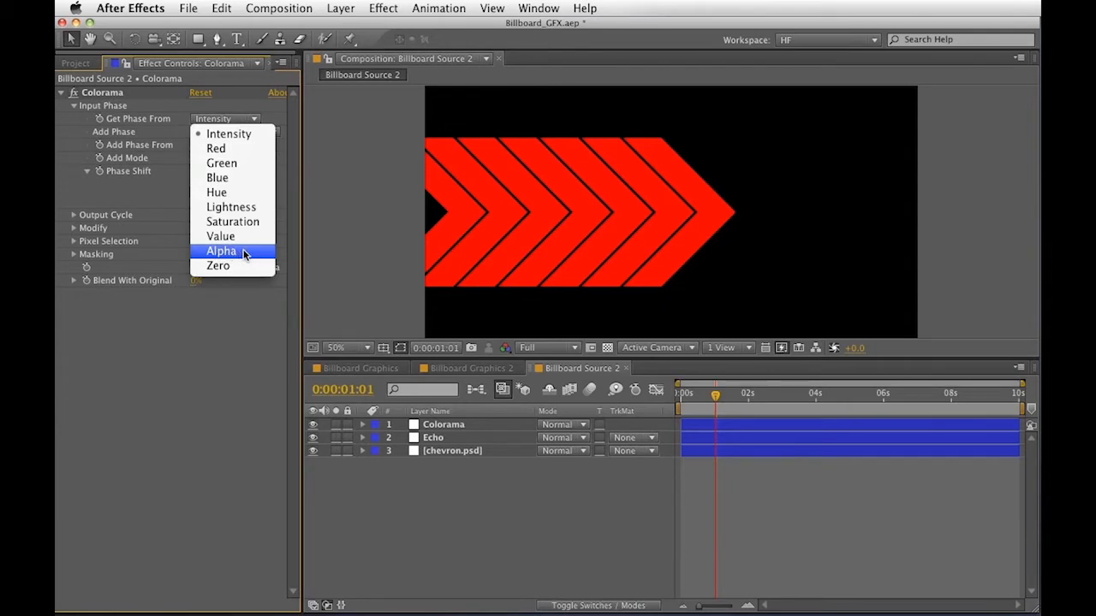
left_click(244, 254)
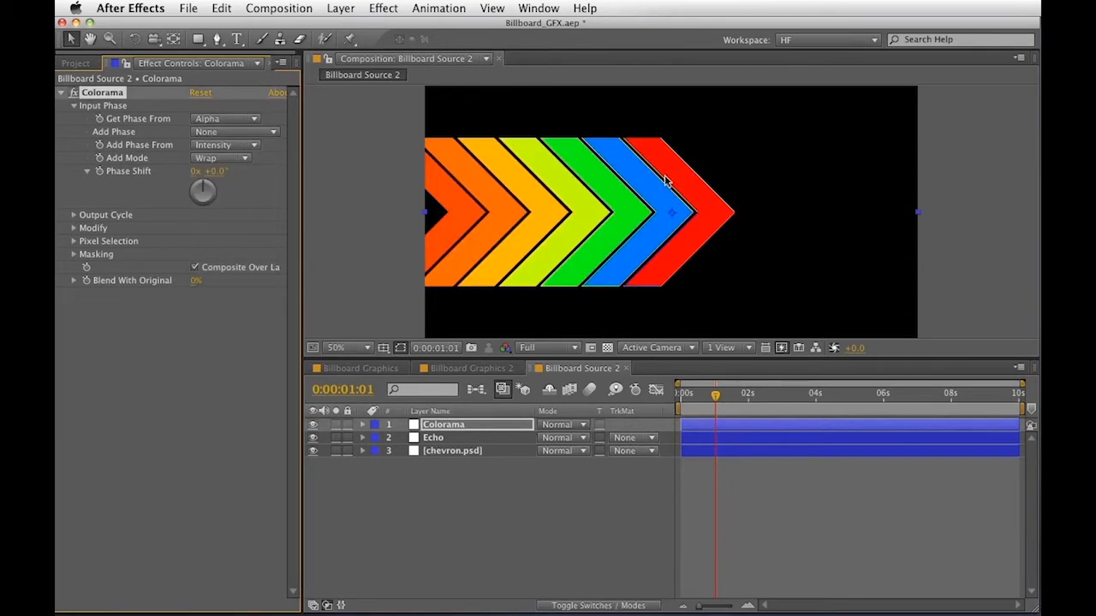
Expand Colorama's Output Cycle settings and examine the edges of the colored chevrons at 400% magnification
left_click(74, 216)
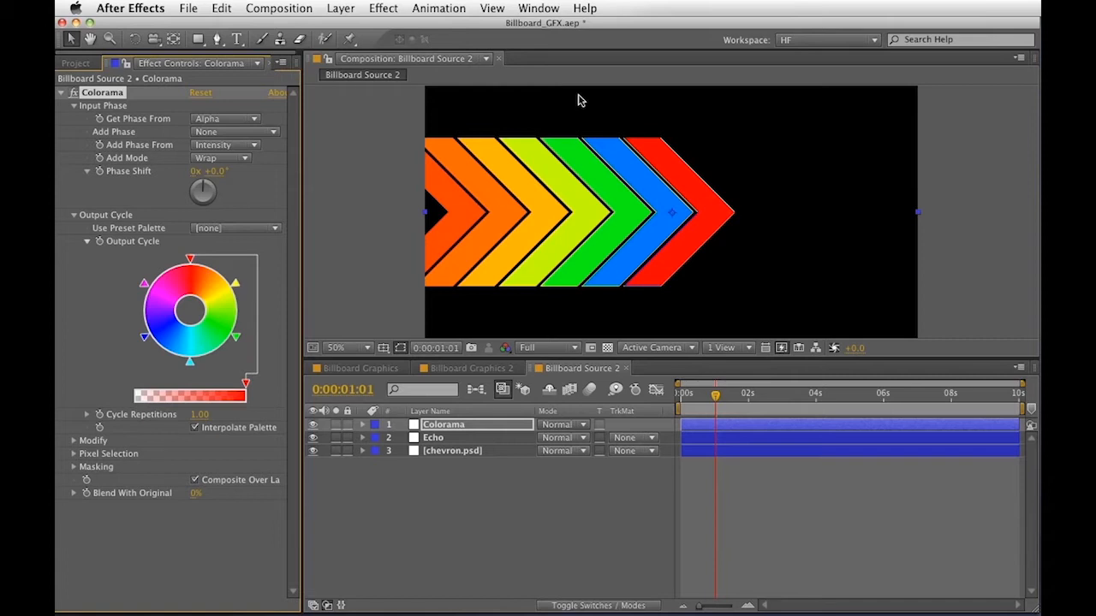
key("period")
key("period")
key("period")
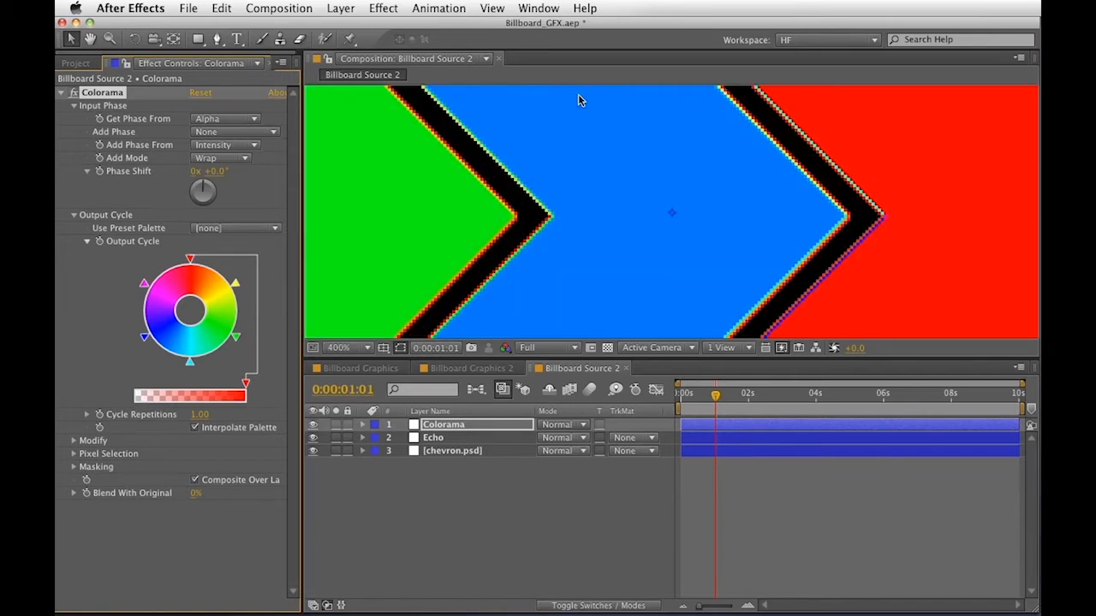
left_click_drag(758, 202, 707, 162)
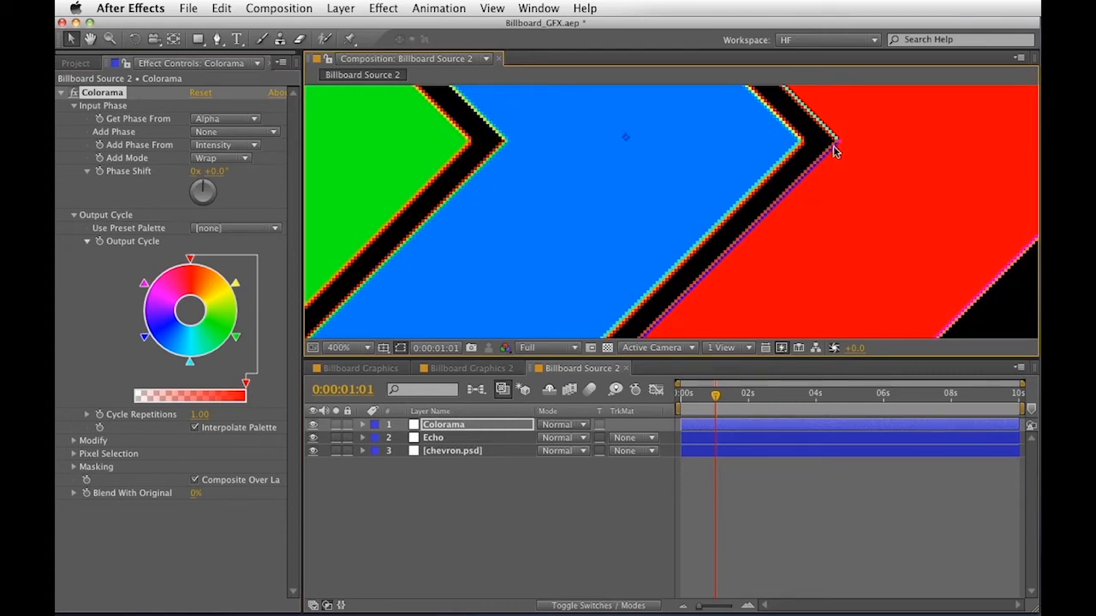
key("h")
left_click_drag(710, 269, 807, 191)
key("v")
mouse_move(758, 256)
left_mouse_down()
mouse_move(785, 226)
mouse_move(753, 249)
left_mouse_up()
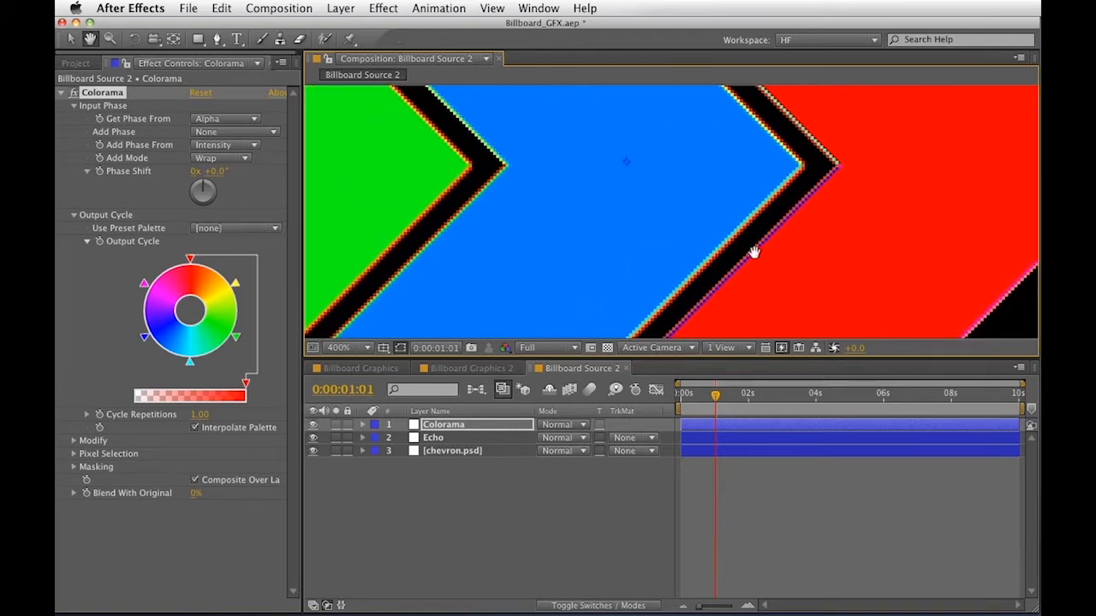
Check the Echo and chevron.psd layers and inspect the edge pixels along the gaps in an enlarged composition view
left_click(477, 435)
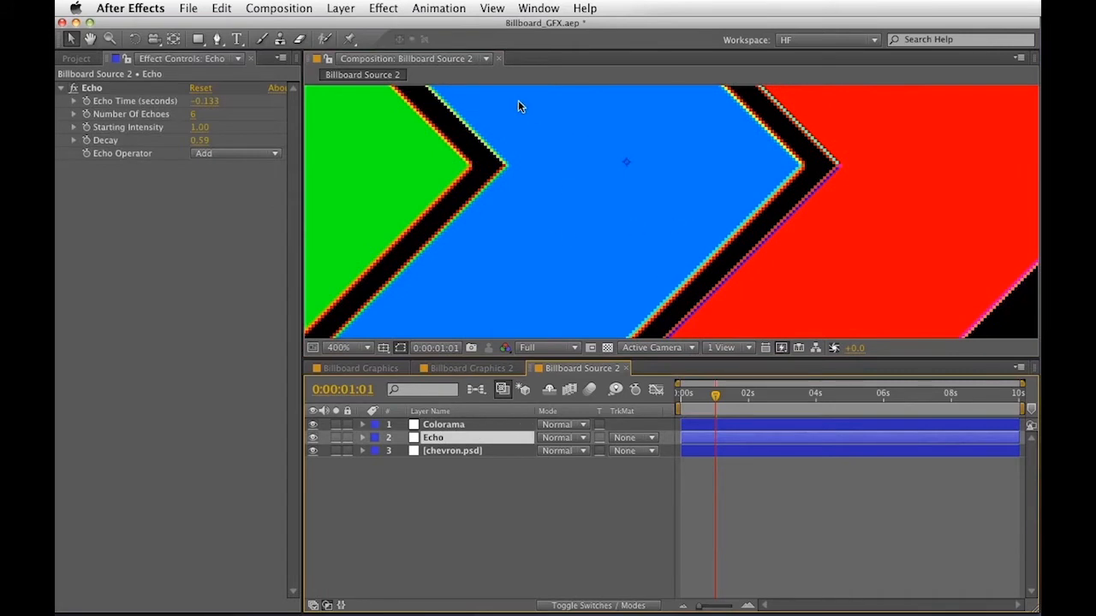
left_click(454, 452)
key("h")
left_click_drag(787, 203, 693, 166)
key("v")
key("h")
left_click_drag(734, 147, 724, 177)
key("v")
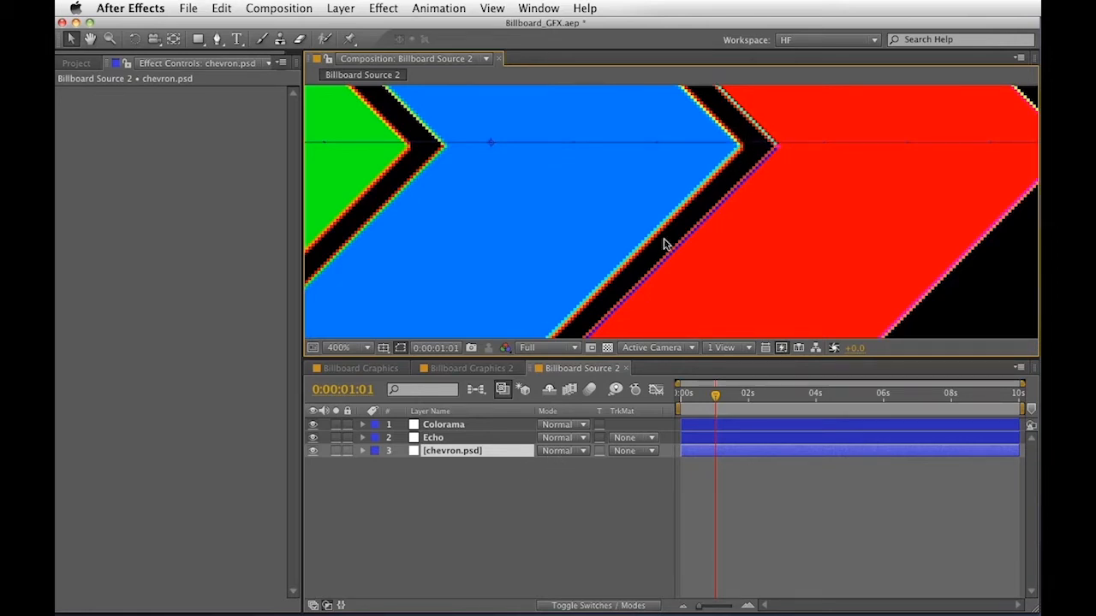
key("grave")
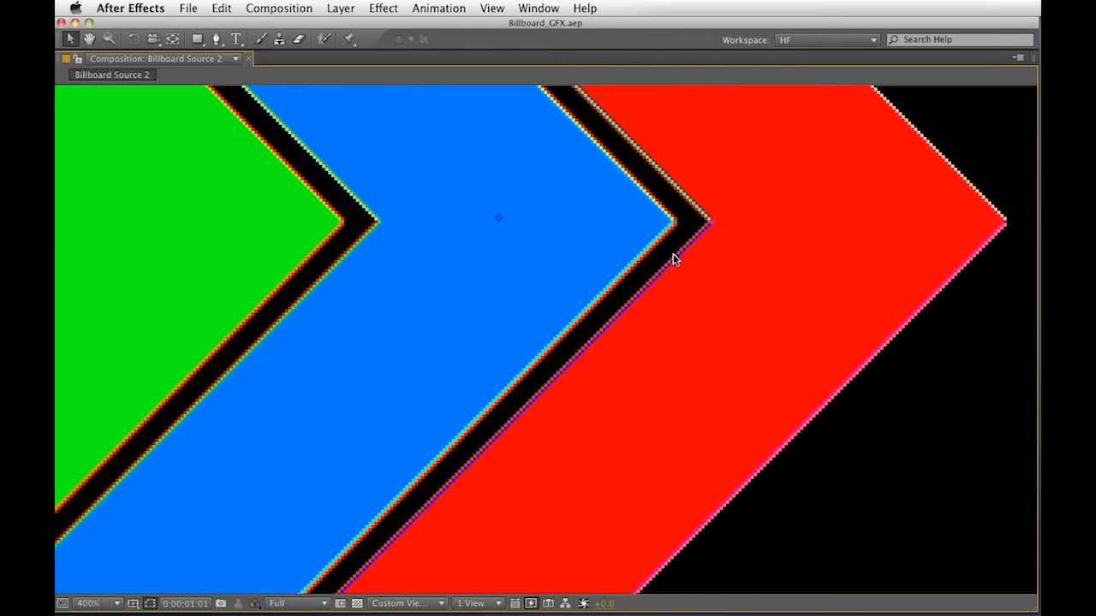
key("grave")
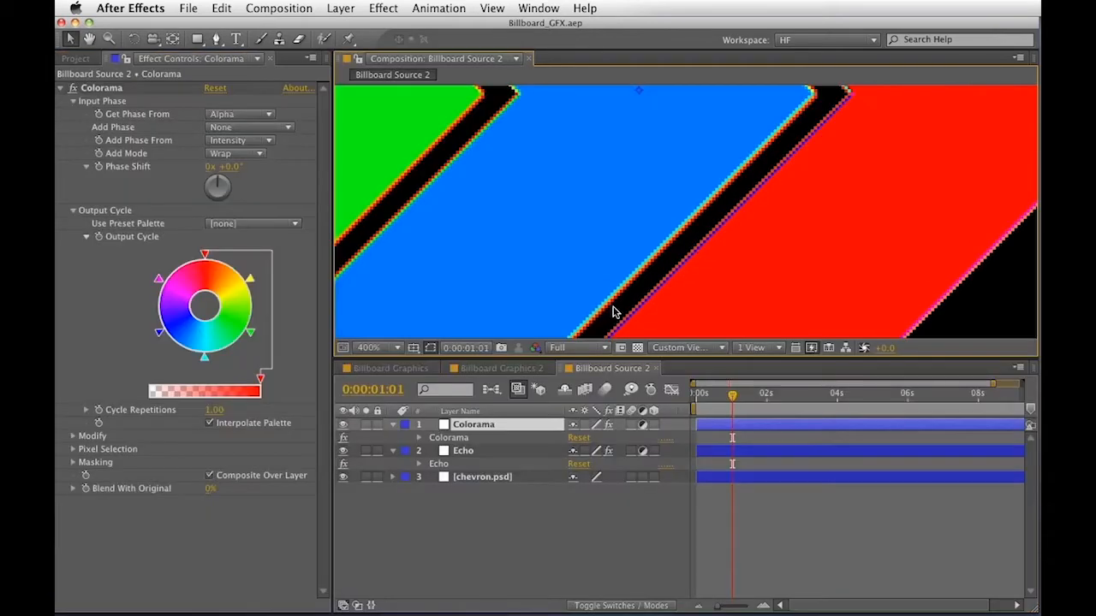
left_click_drag(611, 310, 645, 250)
key("v")
Apply the Levels effect to the Echo layer and move it above the Echo effect in the effect order
left_click(488, 548)
key("super+a")
key("e")
left_click(465, 507)
key("e")
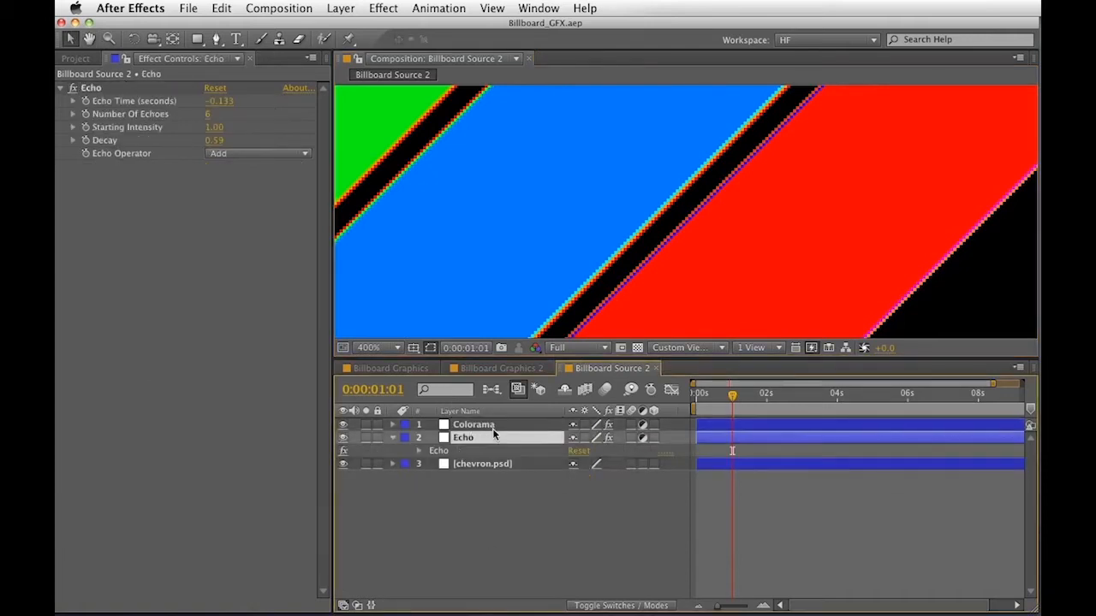
left_click(390, 12)
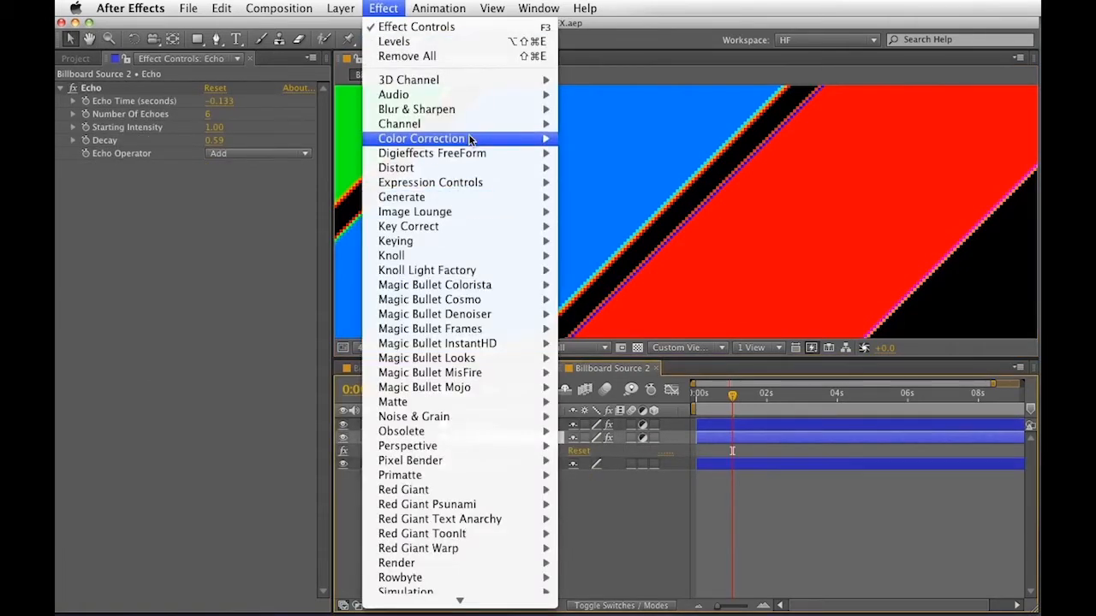
mouse_move(500, 142)
left_click(590, 460)
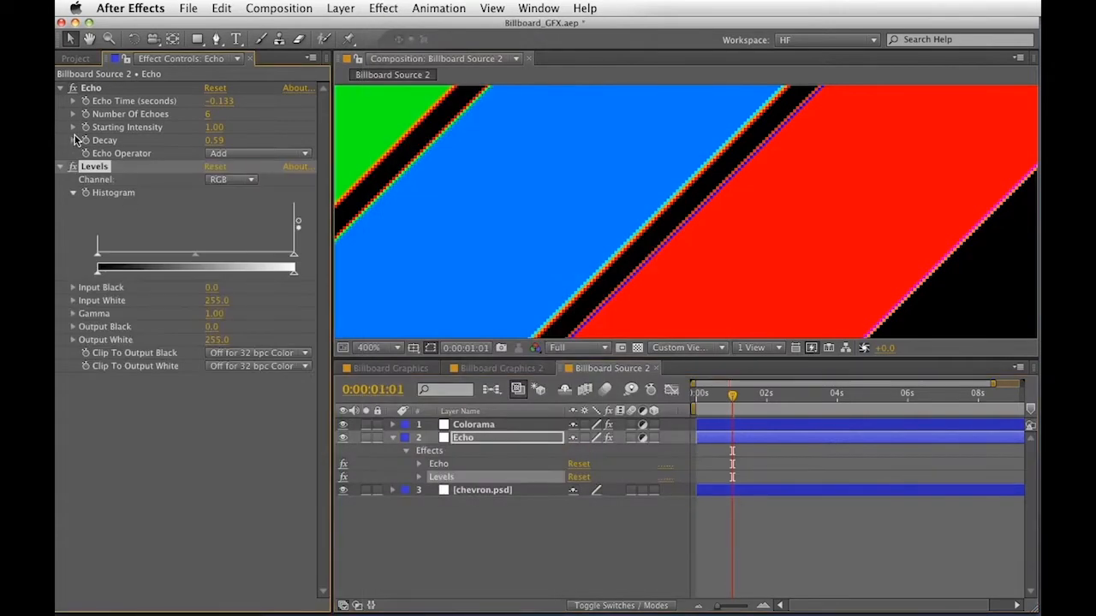
left_click_drag(92, 167, 89, 91)
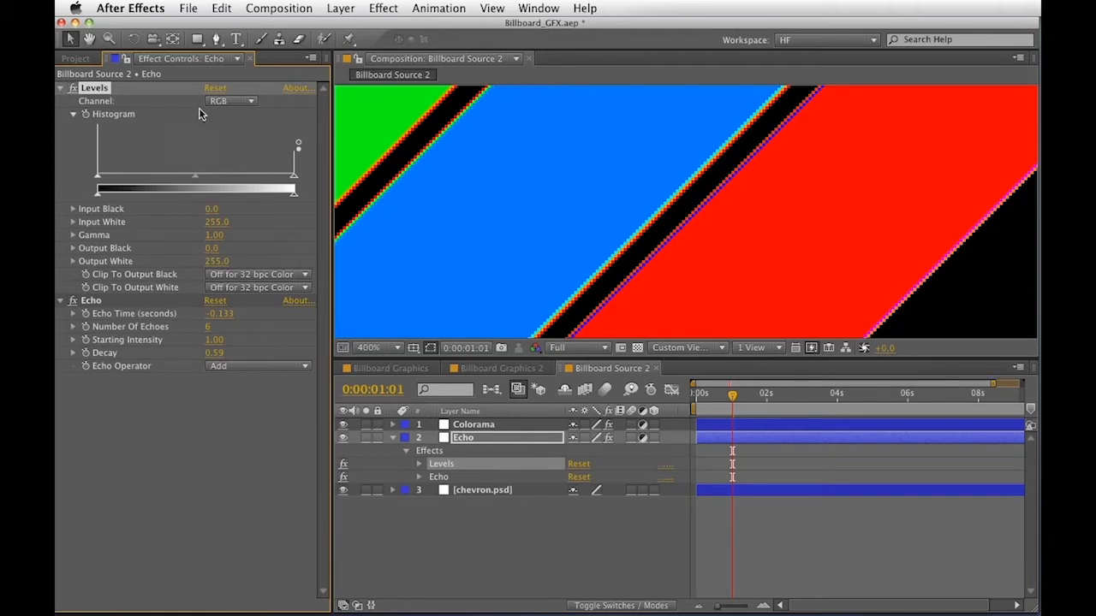
Switch the Levels effect to the Alpha channel and set Alpha Input Black to 127 and Alpha Input White to 128
left_click(239, 103)
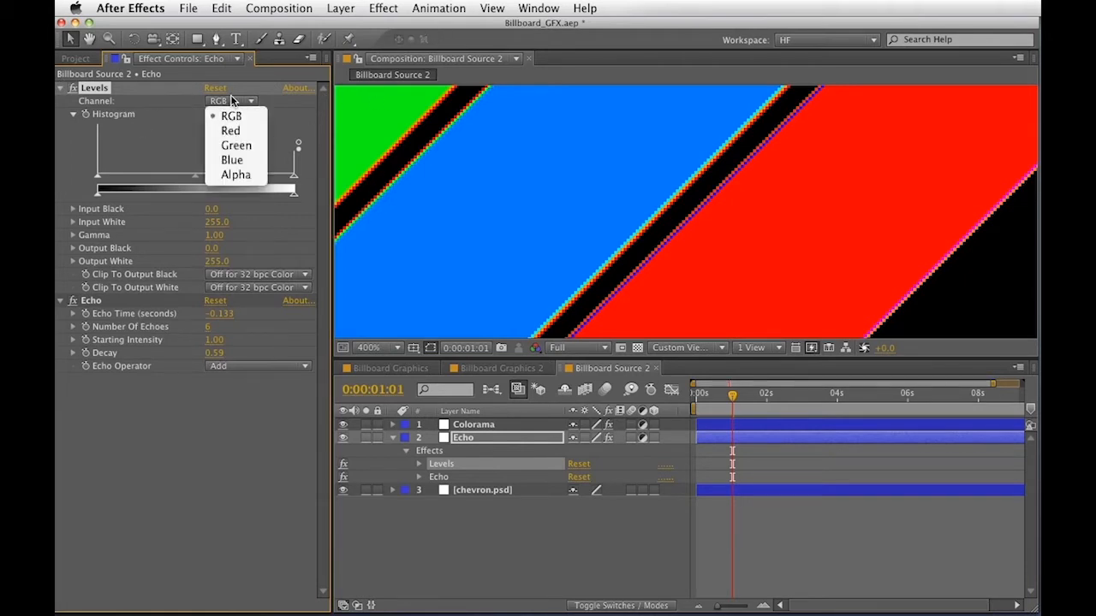
left_click(246, 172)
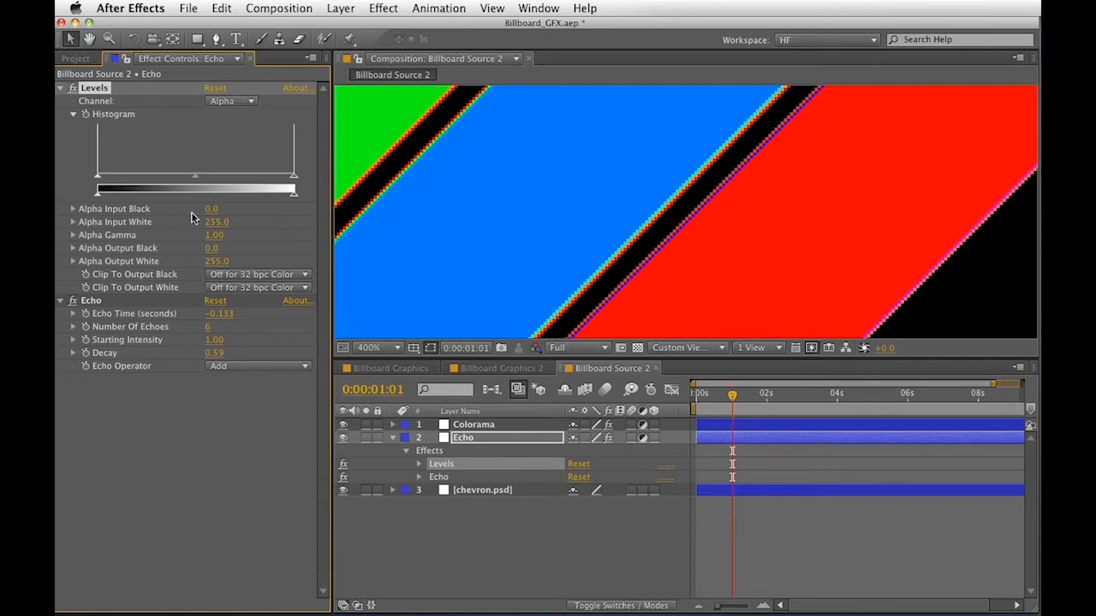
left_click(214, 210)
type("127")
key("Tab")
type("128")
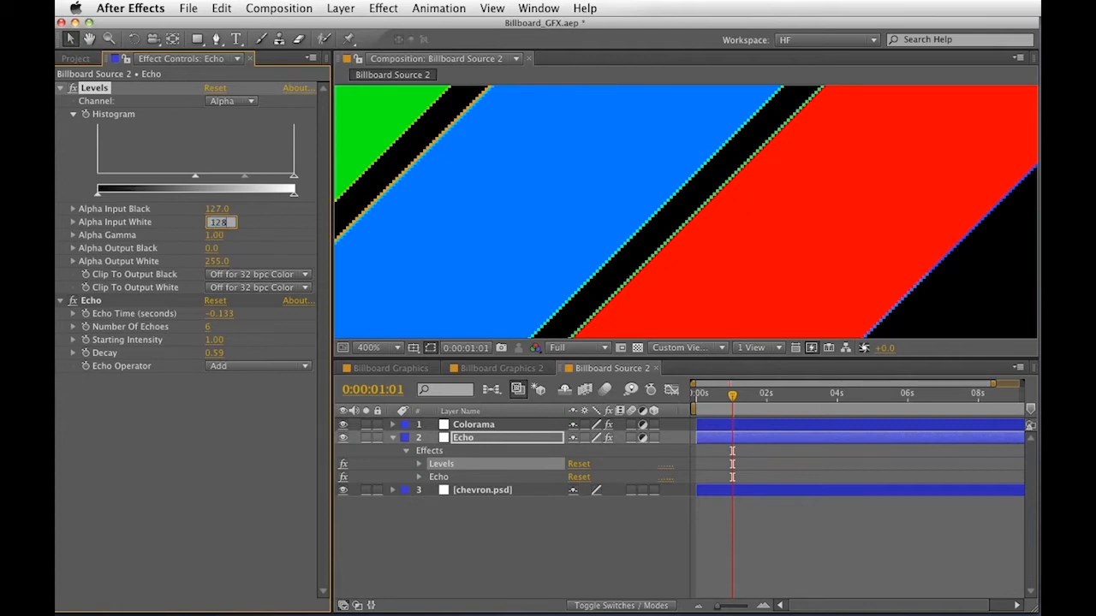
key("Return")
Inspect the cleaned chevron edges along the whole trail up close, then return to the 50% full composition view
key("h")
left_click_drag(714, 205, 983, 235)
left_click_drag(557, 205, 1039, 199)
left_click_drag(818, 220, 1017, 223)
mouse_move(685, 223)
left_mouse_down()
mouse_move(1039, 224)
mouse_move(755, 193)
mouse_move(672, 219)
left_mouse_up()
left_click_drag(821, 238, 629, 233)
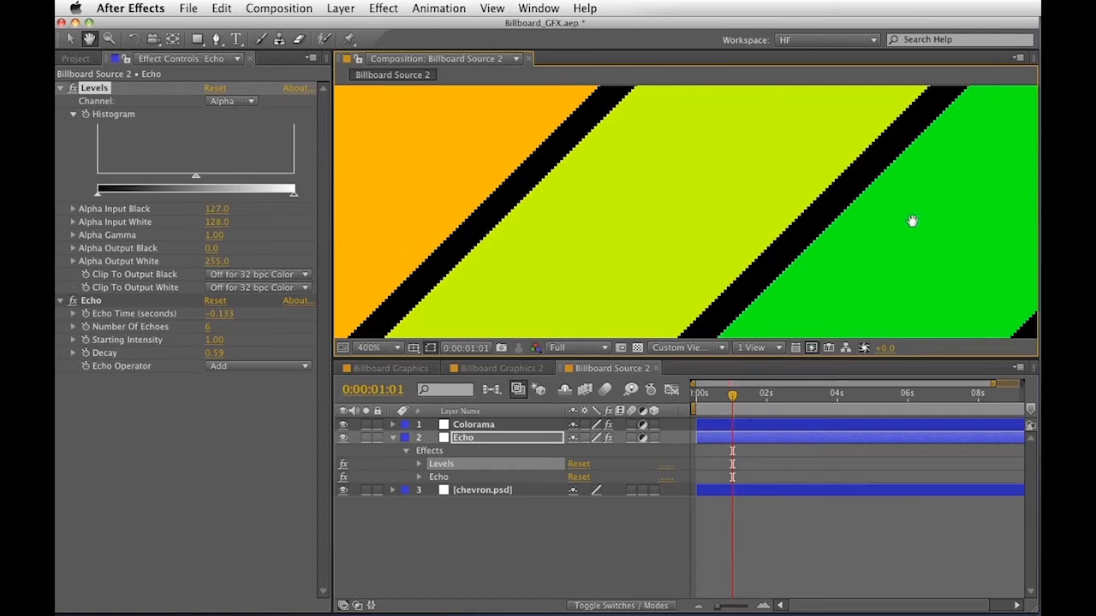
left_click_drag(913, 220, 542, 257)
left_click_drag(869, 149, 781, 149)
key("v")
key("comma")
key("comma")
key("comma")
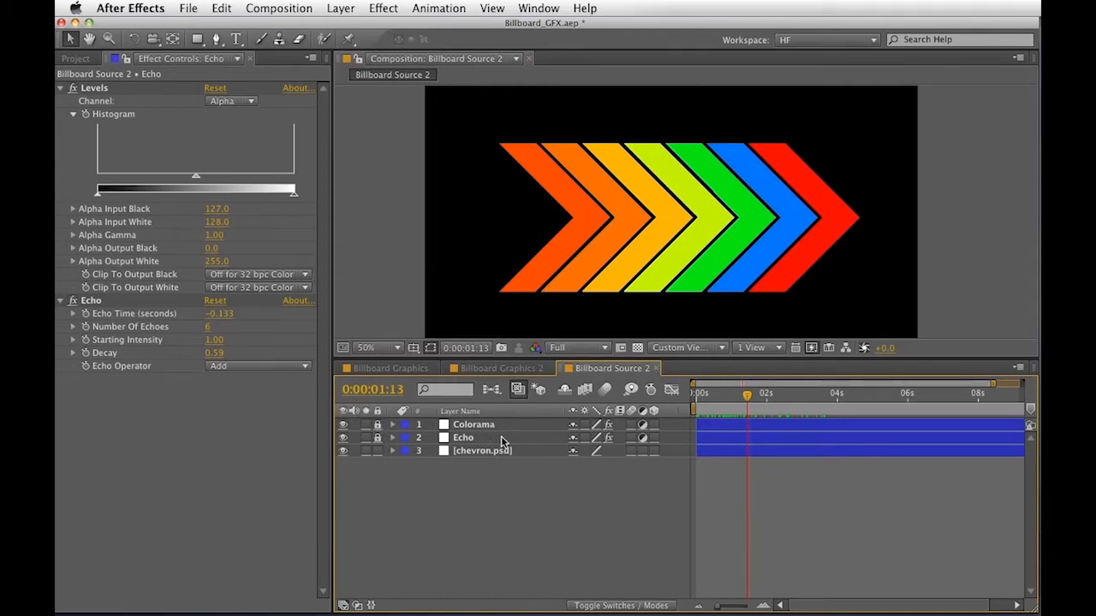
Duplicate the chevron.psd layer and set the duplicate's Scale to 60%
left_click(467, 455)
key("super+d")
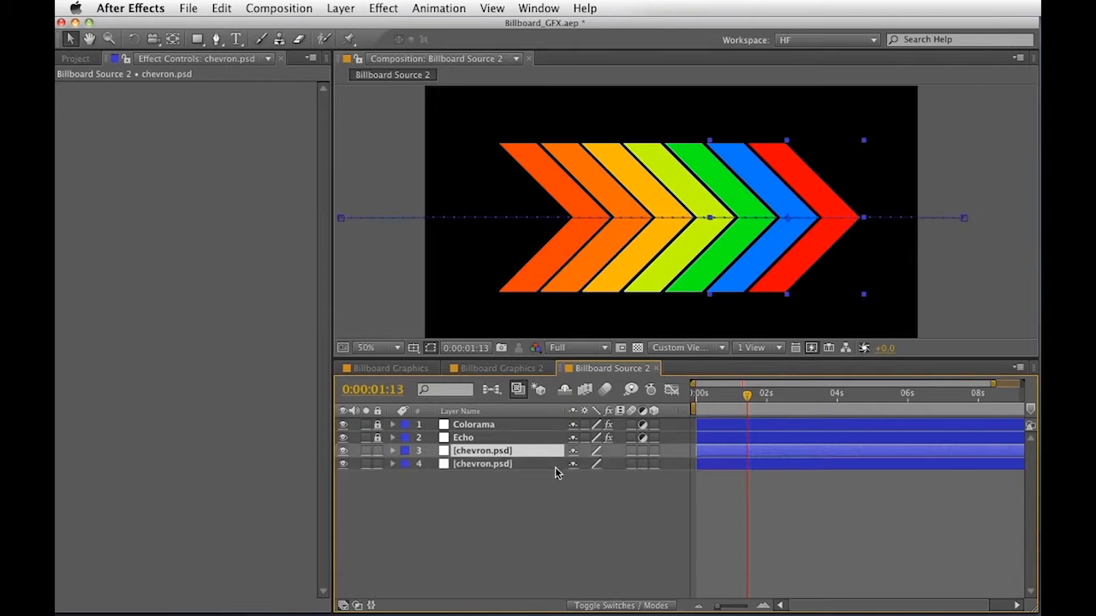
key("p")
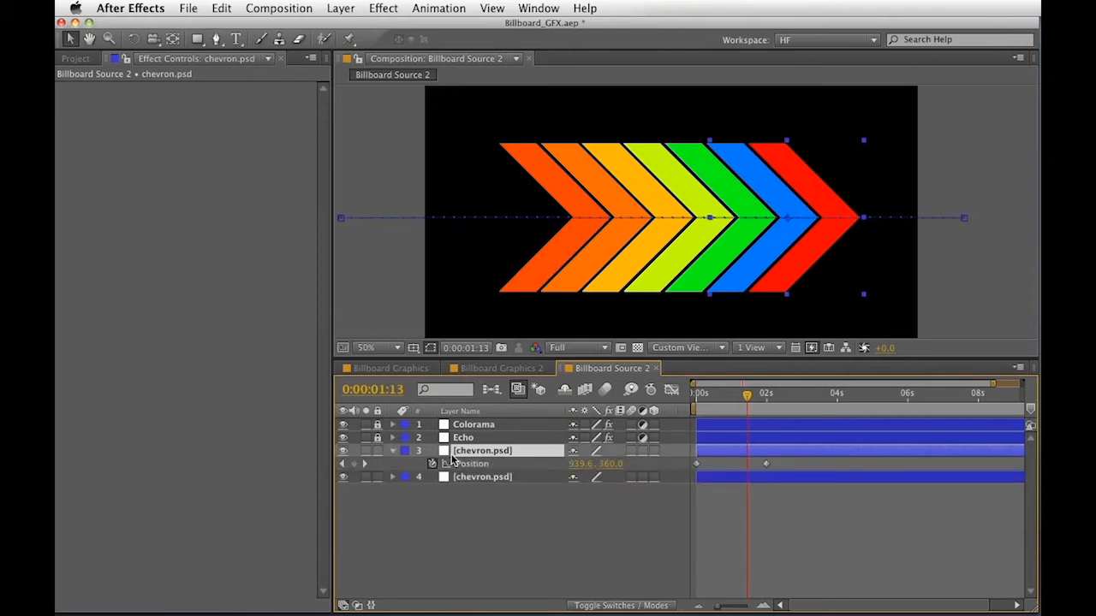
key("shift+s")
left_click(595, 476)
type("60")
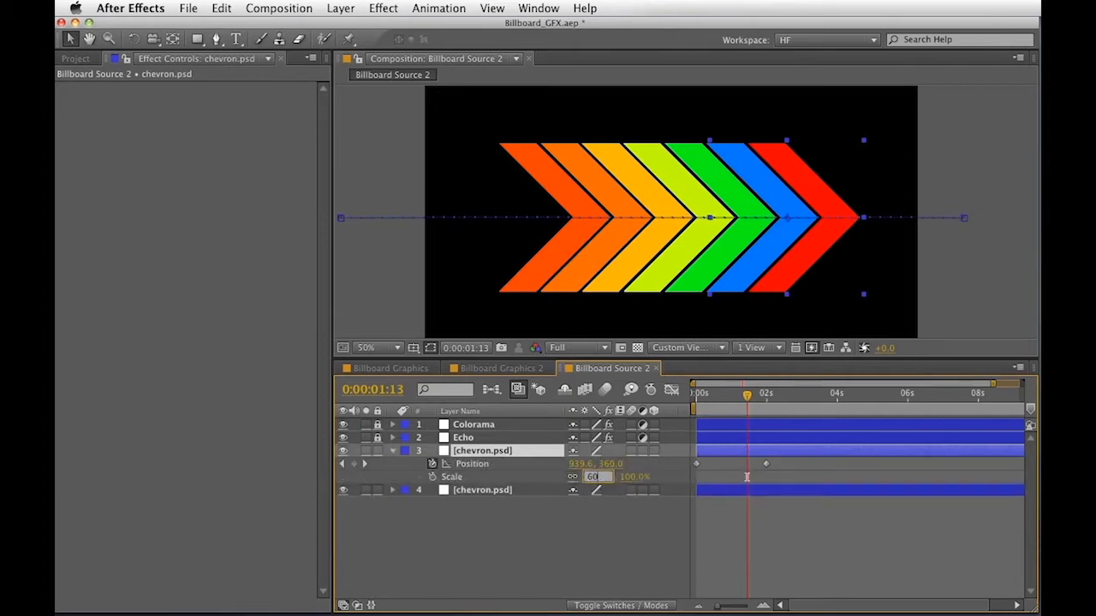
key("Return")
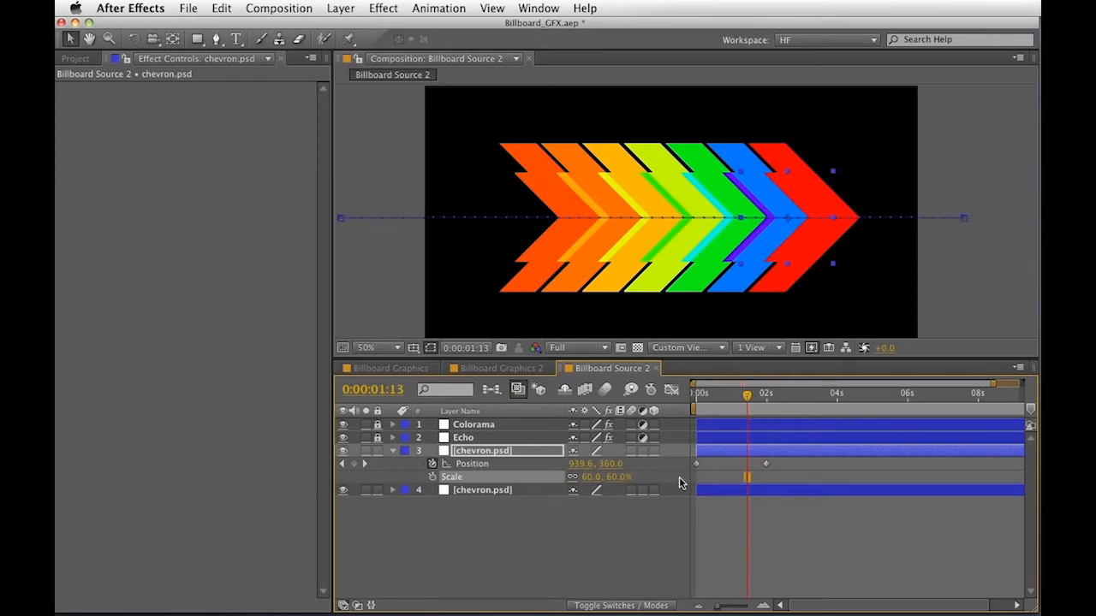
Time-reverse the position keyframes of the smaller chevron layer and scrub the timeline to check its opposite movement
left_click_drag(791, 460, 618, 480)
right_click(768, 466)
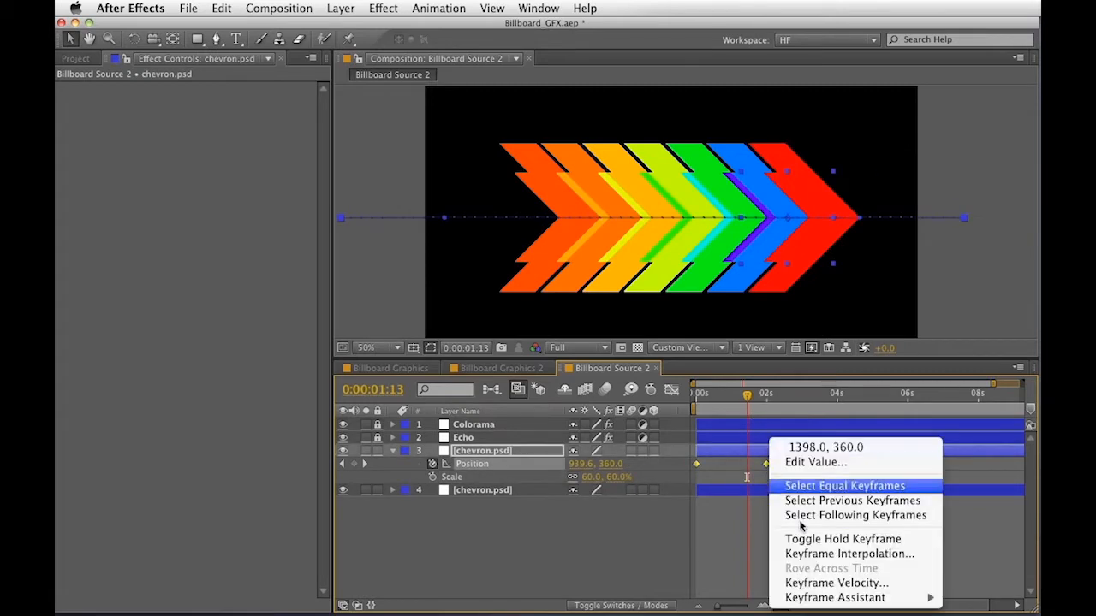
mouse_move(834, 597)
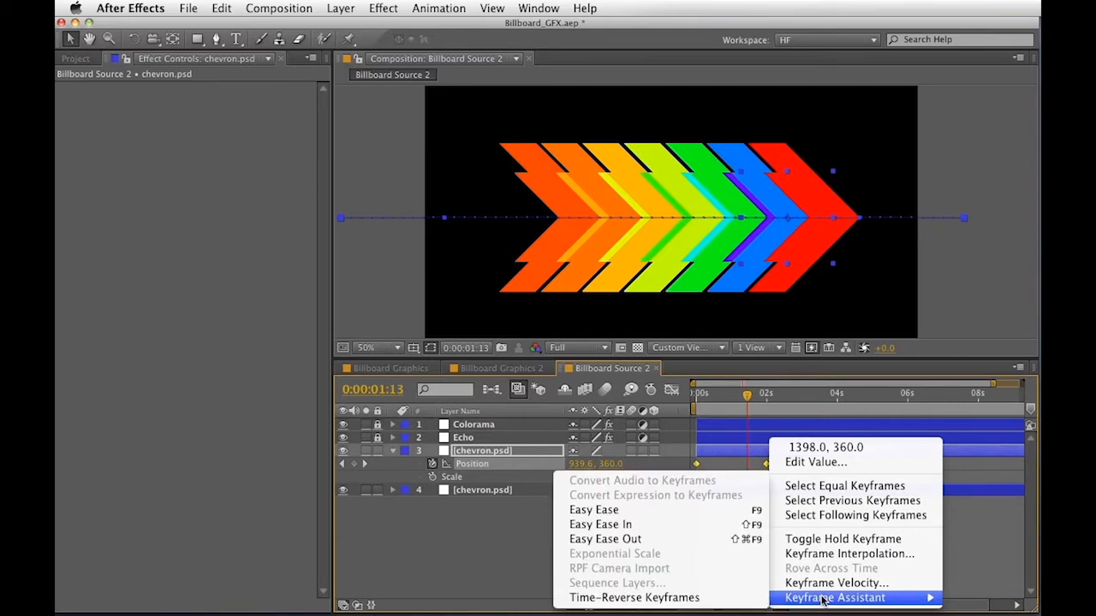
left_click(672, 599)
left_click_drag(717, 392, 762, 396)
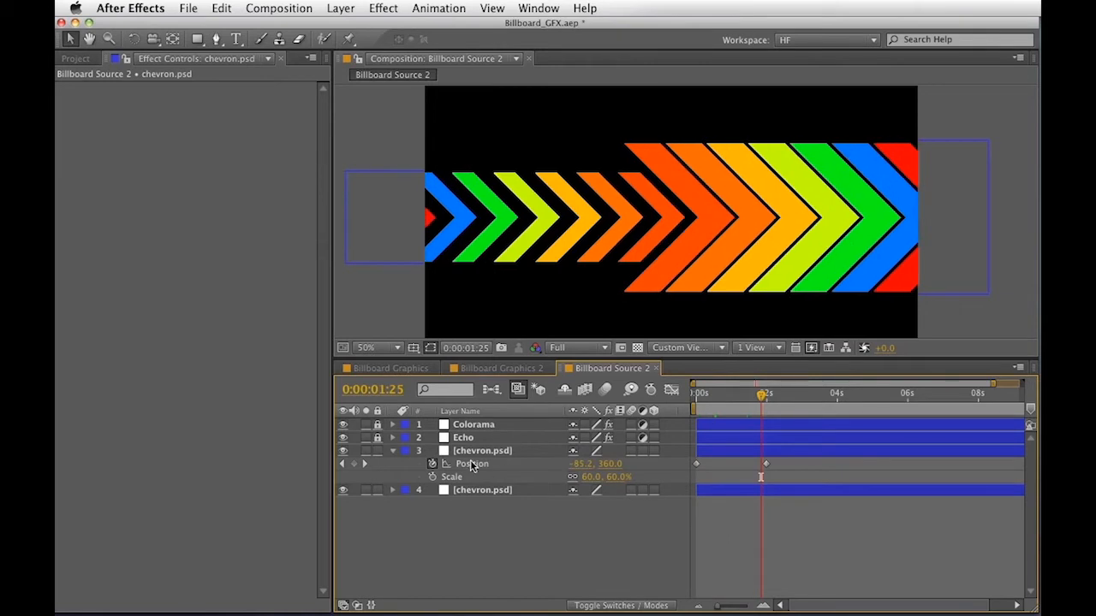
Set the smaller chevron layer's Rotation to 180° with zero full revolutions
left_click(509, 468)
key("shift+r")
left_click(599, 490)
type("1810")
key("Return")
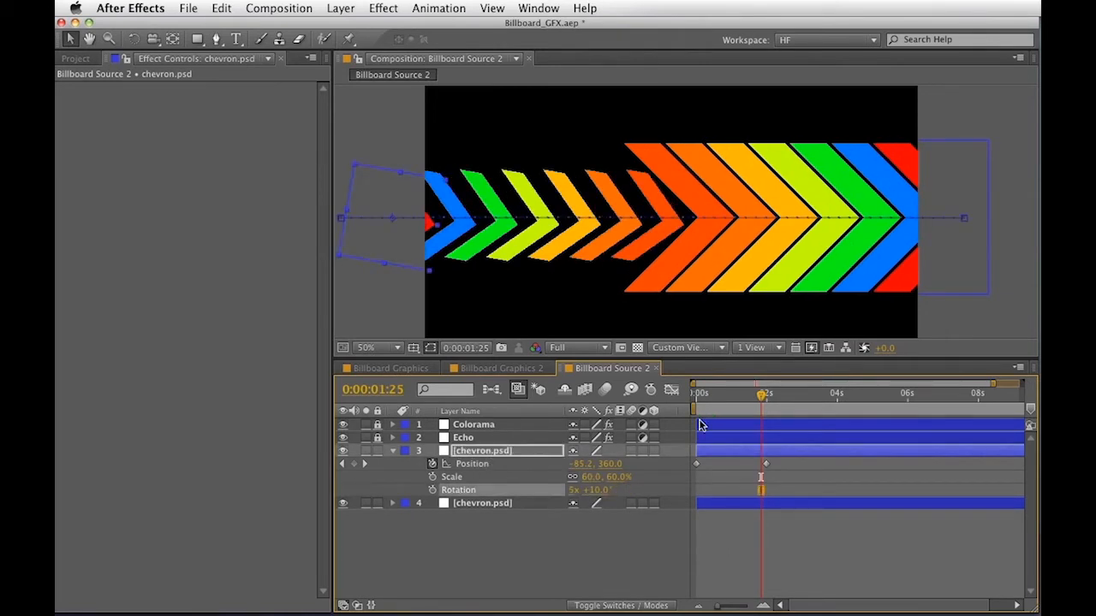
left_click(591, 489)
key("shift+Tab")
type("0")
key("Tab")
key("Return")
Shift the smaller chevron layer to start at about 0.75 seconds and scrub through both overlapping chevron trails
mouse_move(741, 398)
left_mouse_down()
mouse_move(704, 395)
mouse_move(738, 396)
left_mouse_up()
left_click_drag(727, 456, 753, 460)
left_click_drag(697, 396, 759, 410)
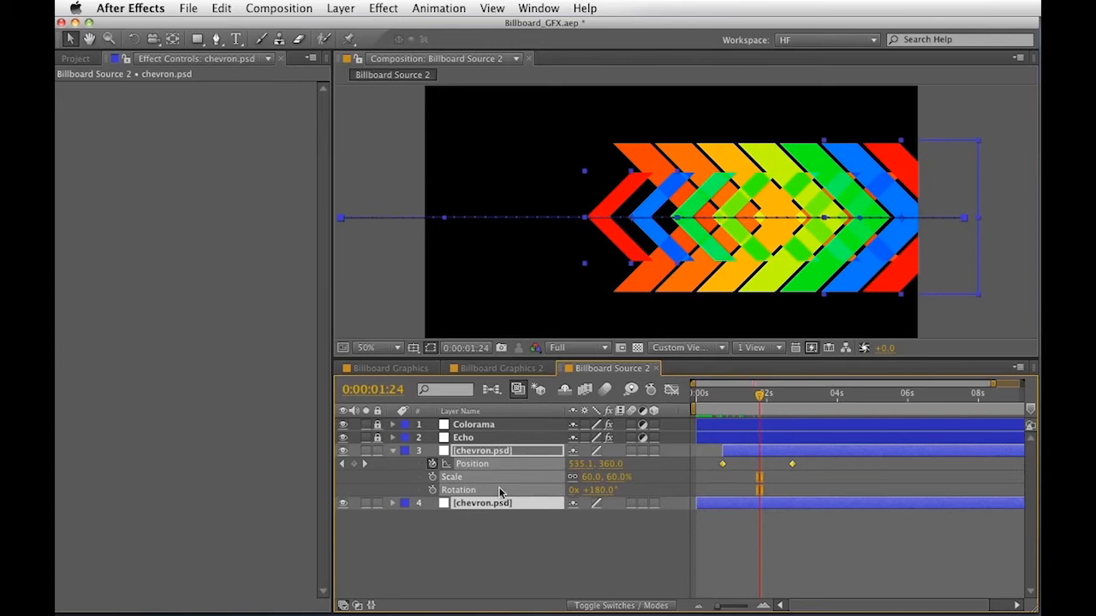
Reveal both chevron layers' position keyframes and move the larger chevron's last keyframe to about 1.3 seconds
key("u")
key("p")
left_click_drag(820, 533, 764, 465)
left_click_drag(710, 400, 759, 411)
left_click(762, 556)
left_click_drag(770, 465, 791, 465)
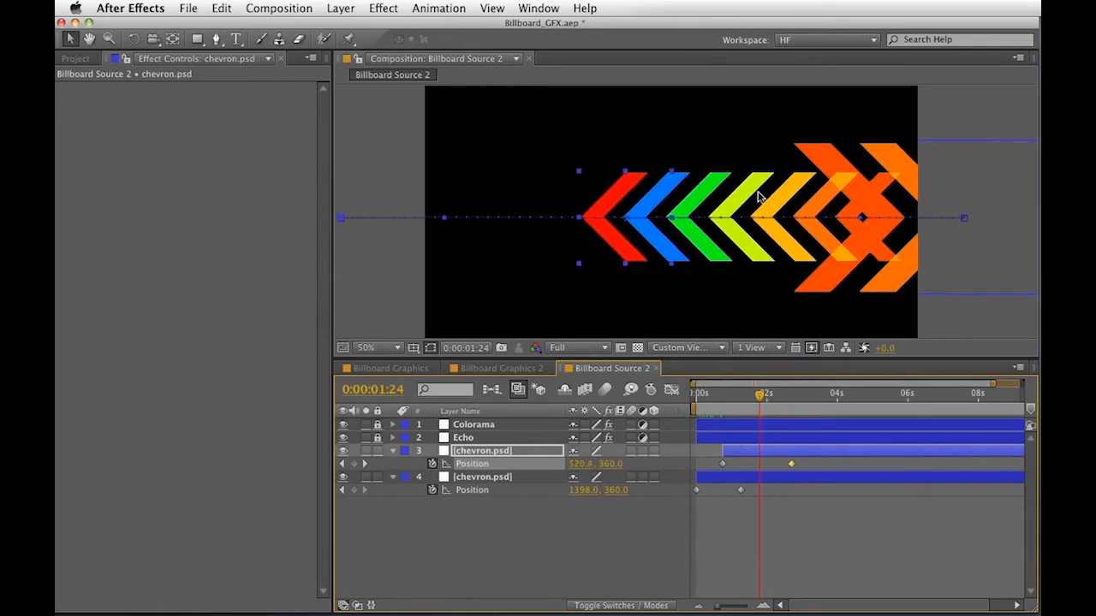
Fine-tune the timing of the smaller chevron's last position keyframe while scrubbing to check the spacing of its trail
left_click_drag(798, 469, 801, 465)
left_click_drag(718, 404, 756, 412)
left_click(719, 407)
left_click(793, 467)
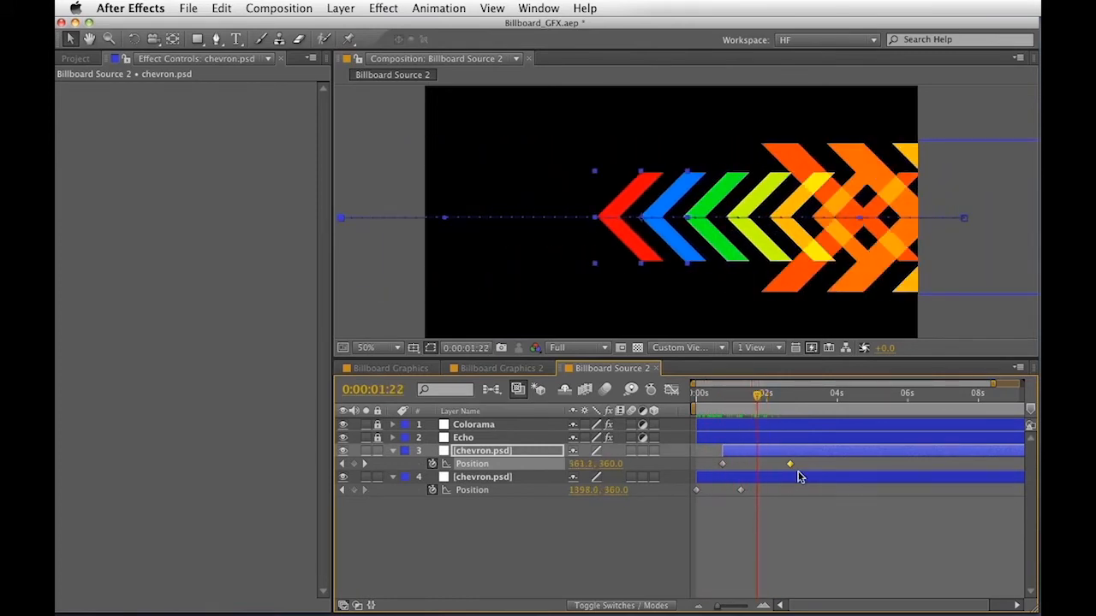
left_click_drag(789, 464, 804, 465)
left_click_drag(718, 402, 750, 411)
Add the Billboard Source 2 composition to Billboard Graphics 2 and file it in the project's PreComps folder
left_click(517, 368)
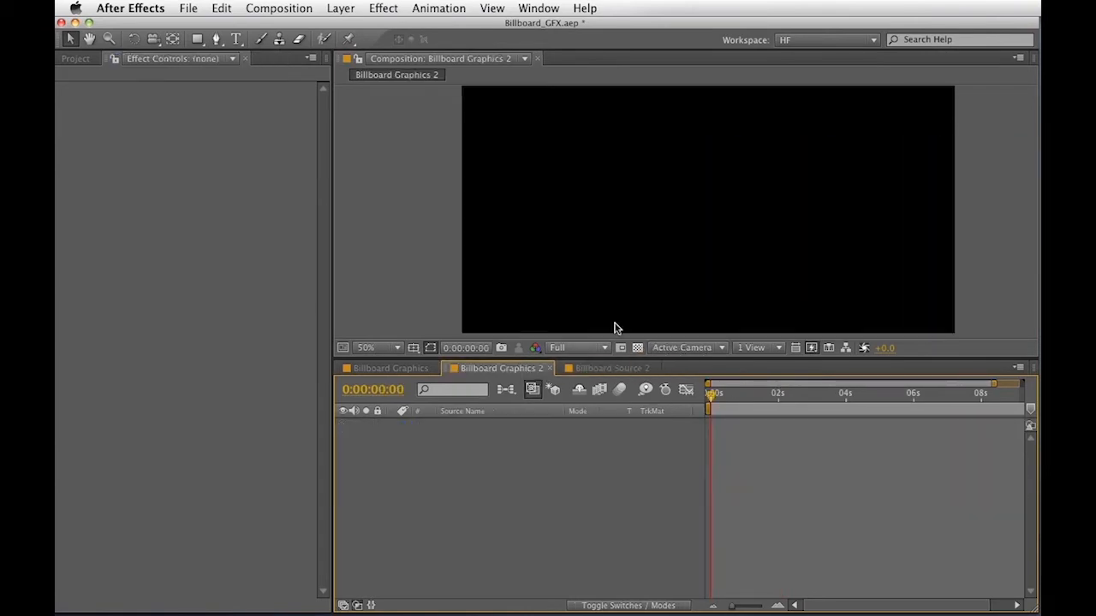
left_click(74, 59)
left_click(107, 209)
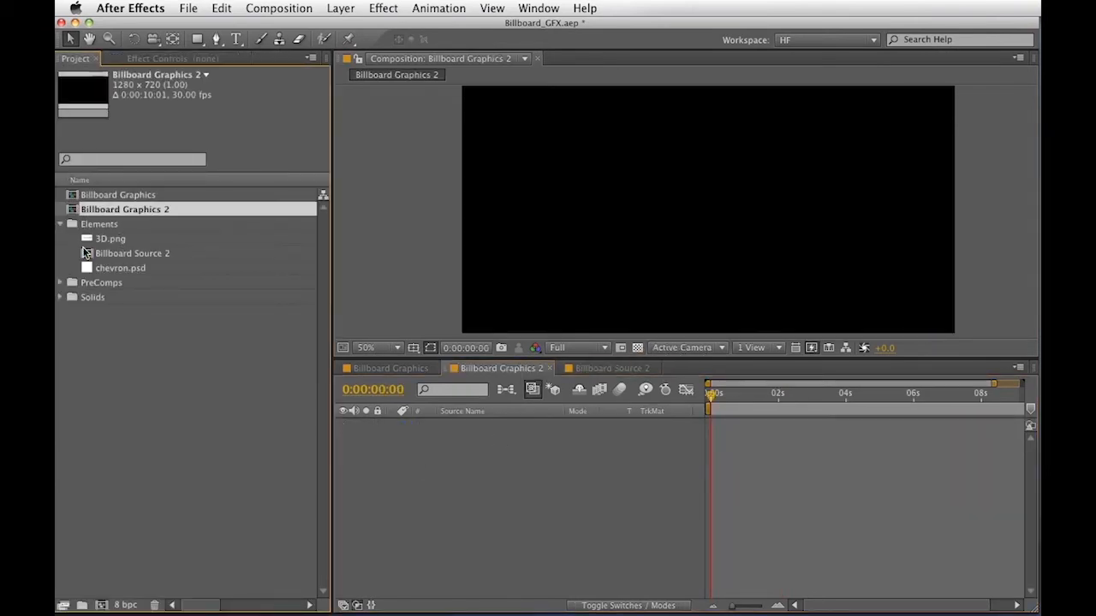
left_click_drag(131, 255, 115, 287)
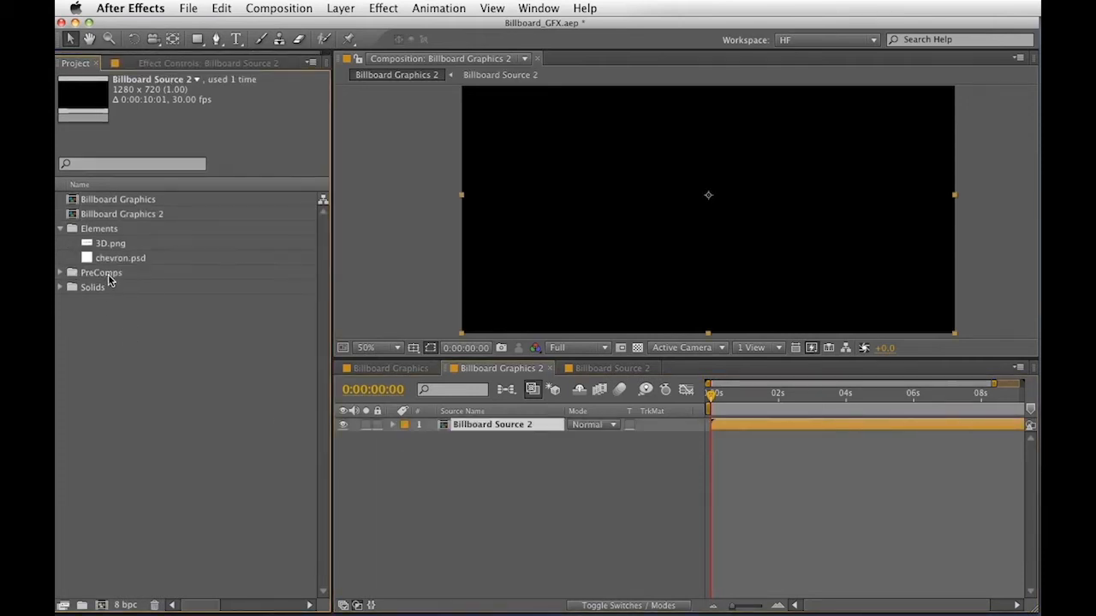
left_click(60, 229)
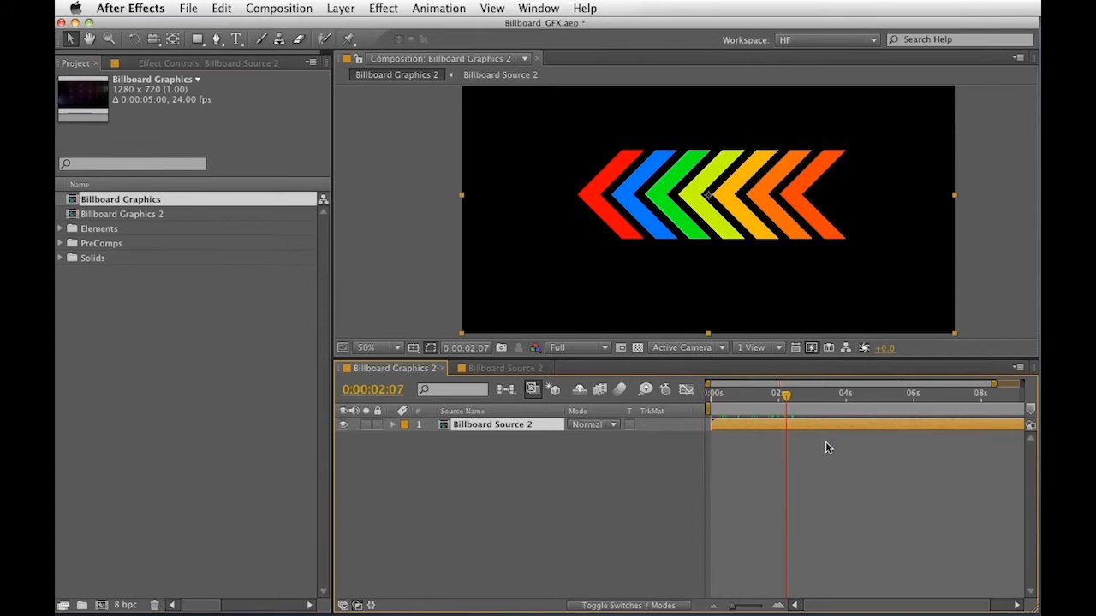
Scrub the nested Billboard Source 2 animation, hide its layer, and add a new black solid named Form
left_click(752, 394)
mouse_move(767, 413)
left_mouse_down()
mouse_move(786, 407)
mouse_move(773, 406)
left_mouse_up()
left_click(637, 348)
left_click(638, 348)
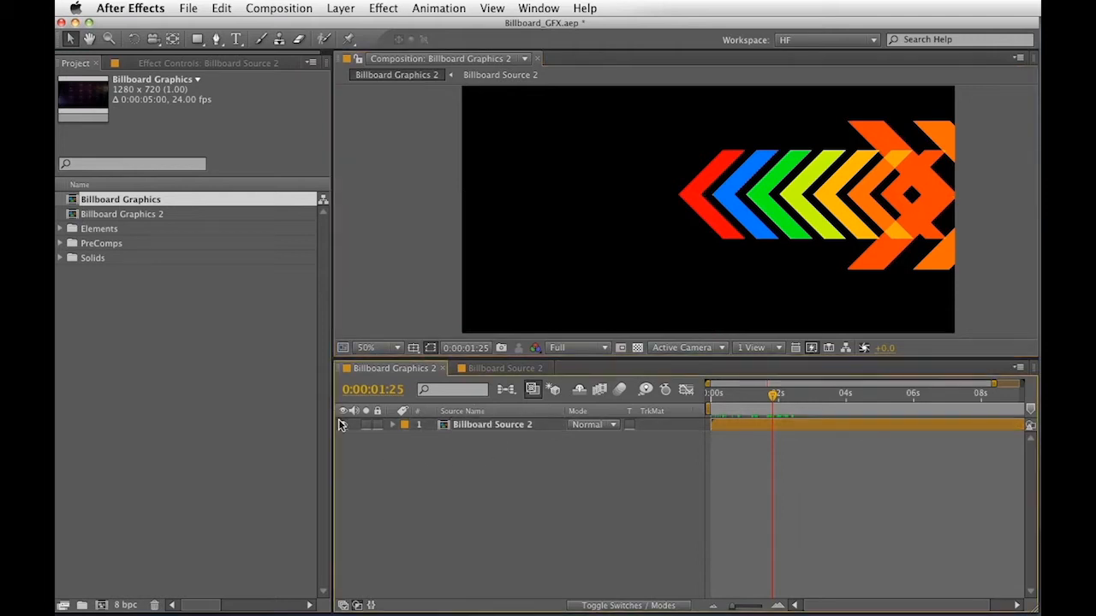
key("super+y")
type("Form")
key("Return")
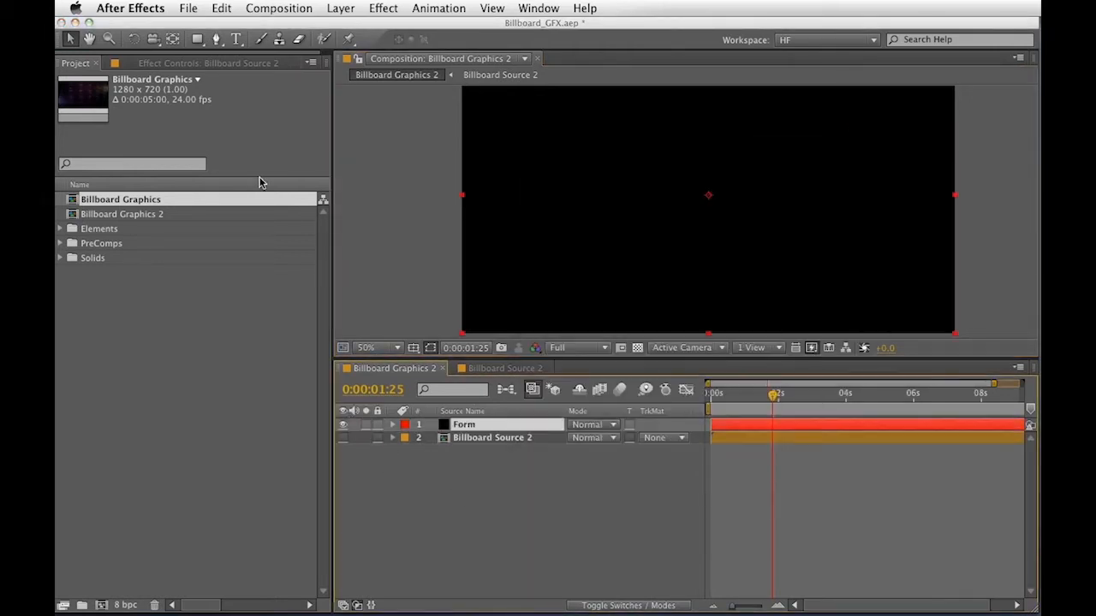
Apply the Trapcode Form effect to the Form solid
left_click(346, 8)
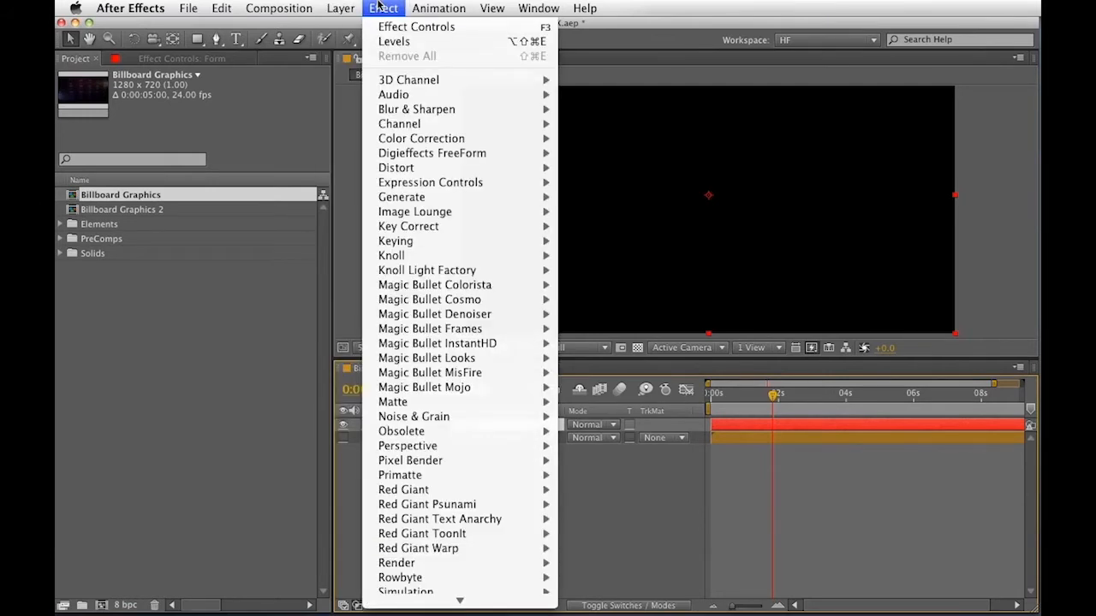
mouse_move(473, 524)
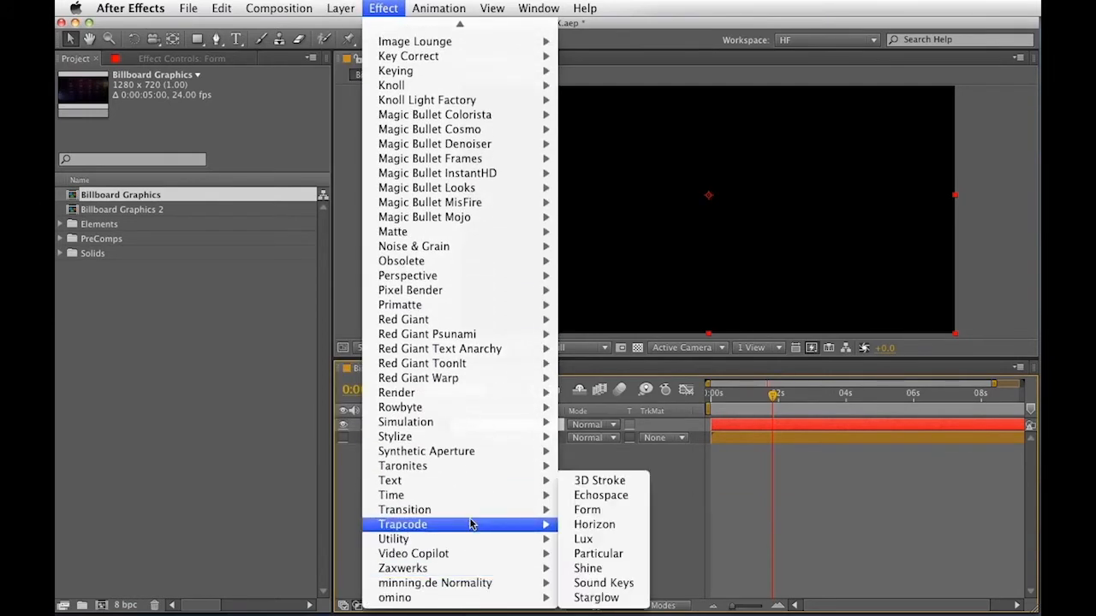
left_click(593, 510)
Add a two-node camera with the 35mm preset to Billboard Graphics 2
left_click(341, 7)
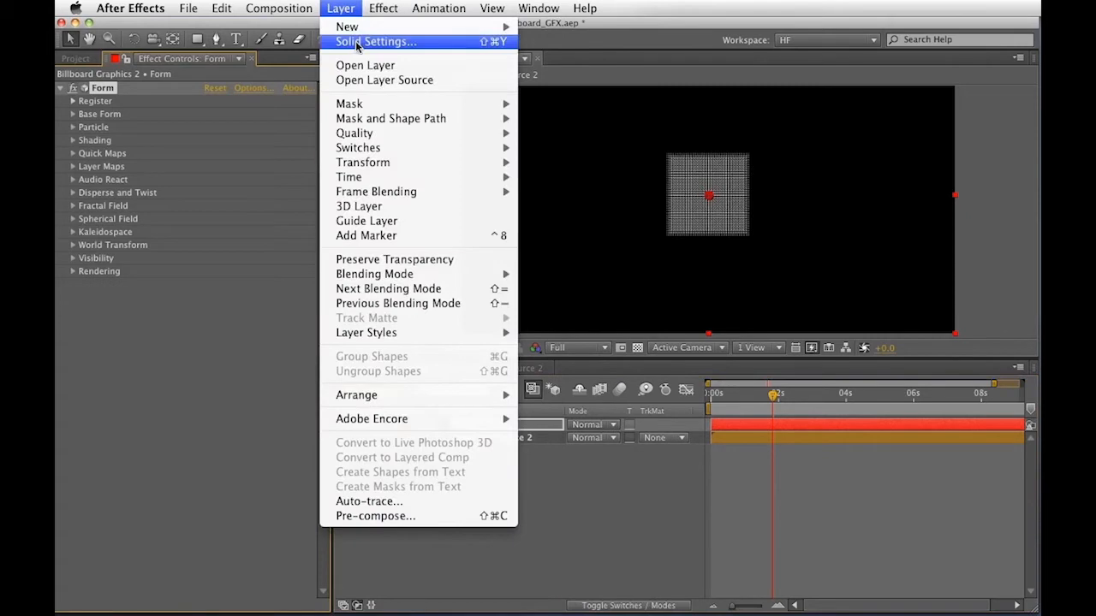
mouse_move(368, 26)
left_click(589, 75)
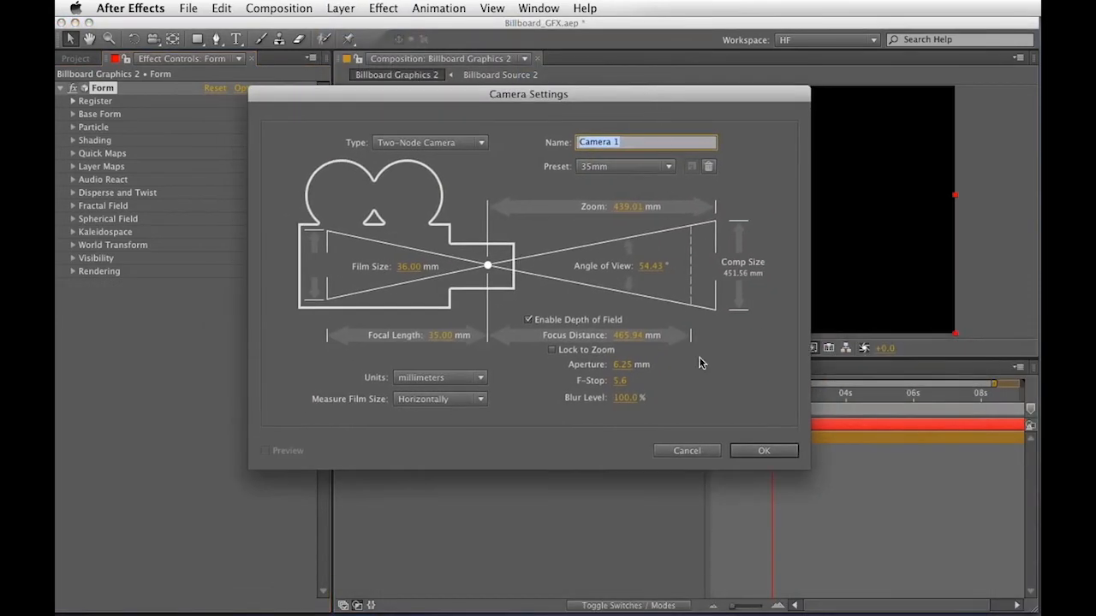
left_click(759, 451)
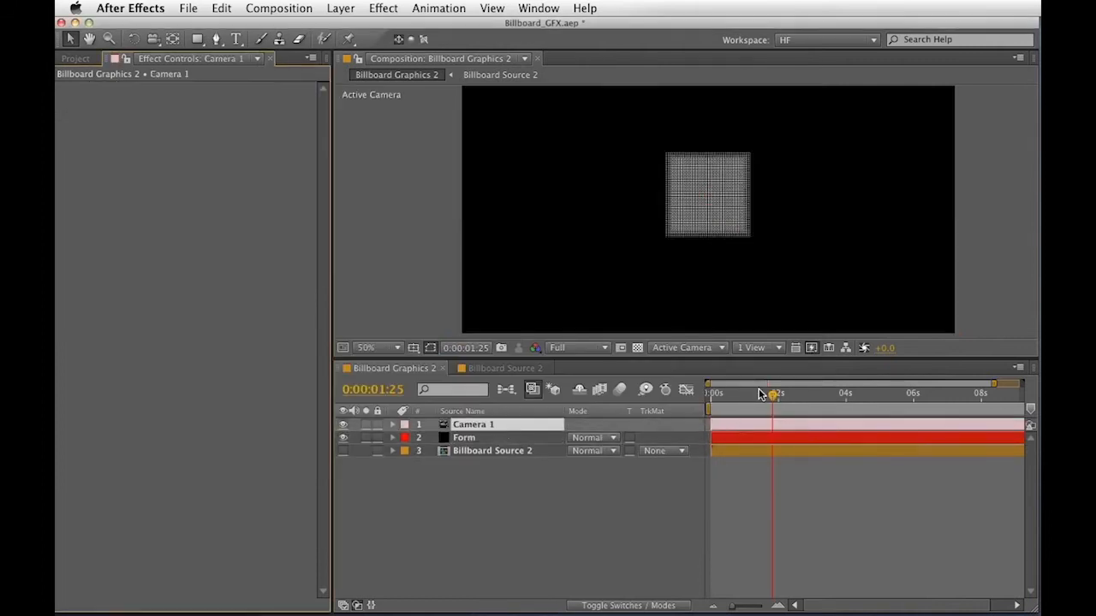
Orbit the camera around Form's default grid to examine how its particle planes are arranged in depth, and restore the front view
left_click(473, 441)
key("e")
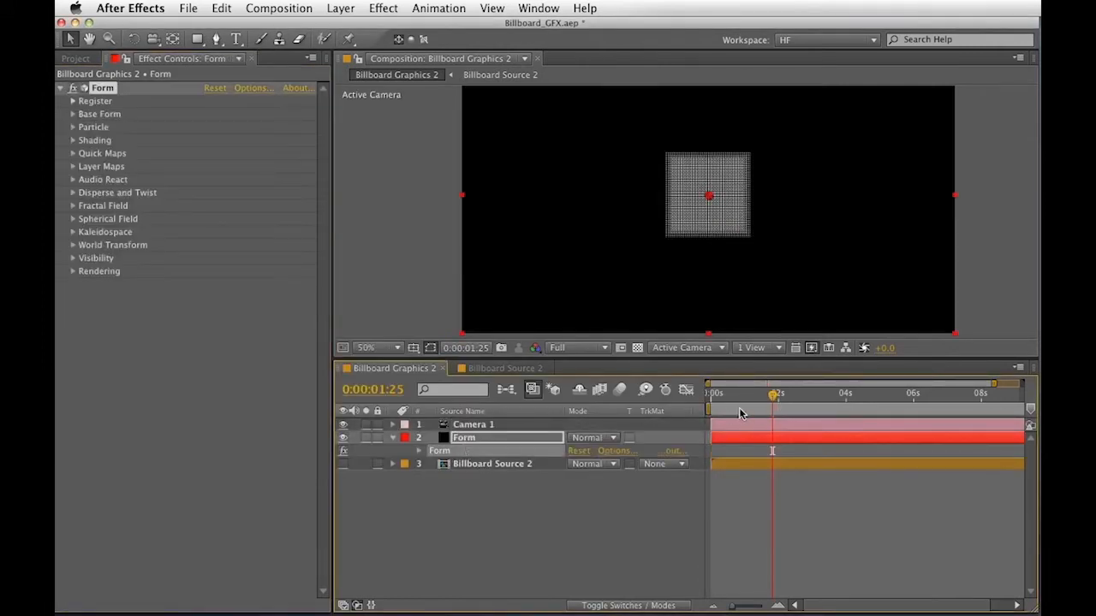
key("period")
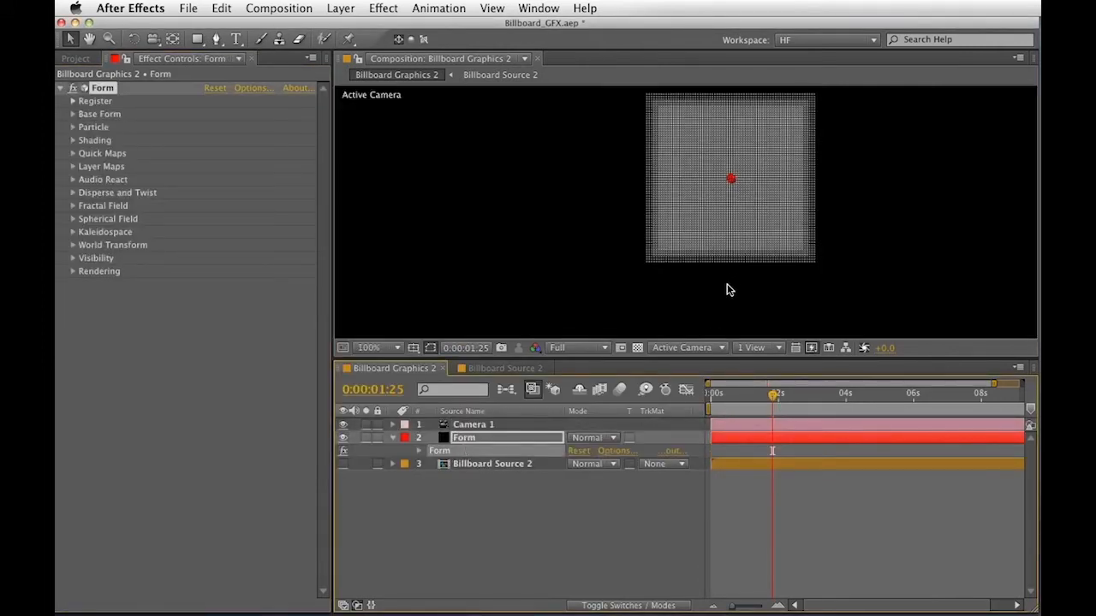
key("c")
left_click_drag(710, 225, 851, 213)
left_click_drag(620, 241, 571, 303)
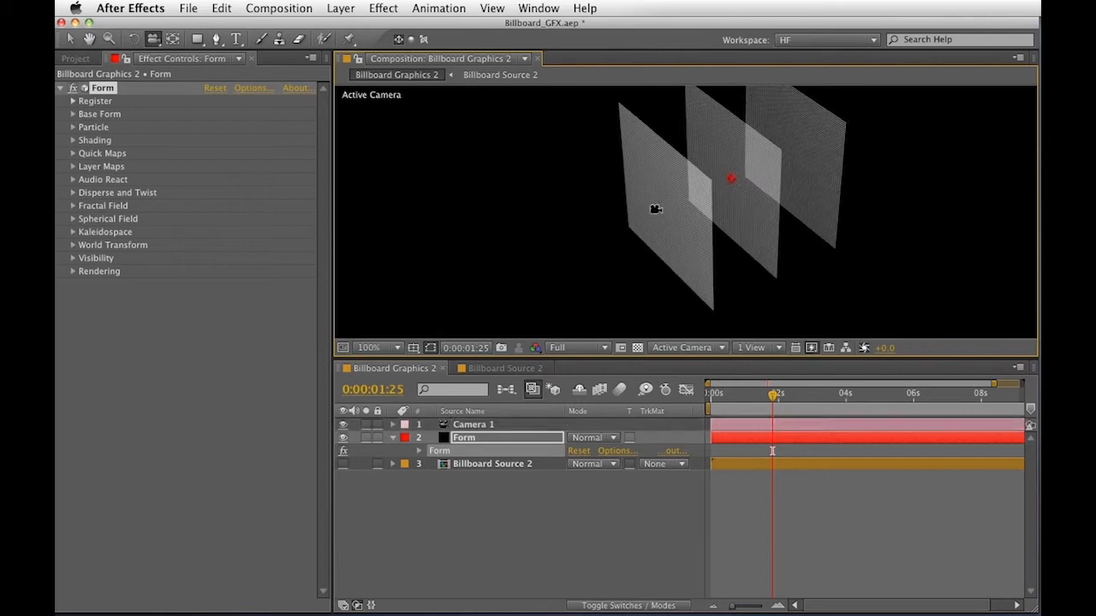
left_click_drag(655, 208, 867, 175)
key("F2")
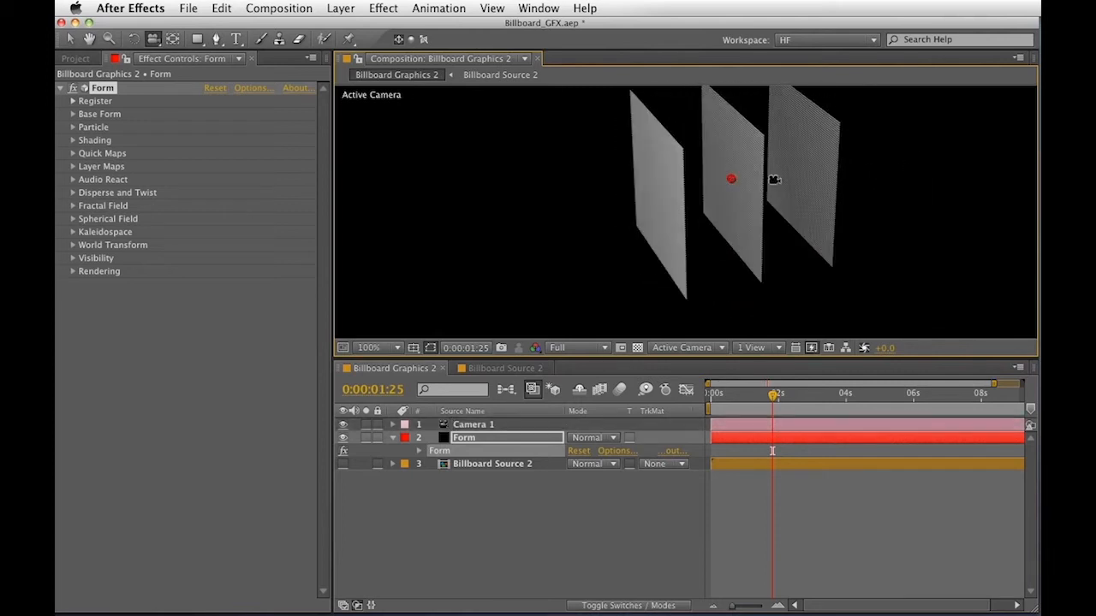
left_click_drag(639, 196, 800, 198)
left_click_drag(581, 195, 462, 189)
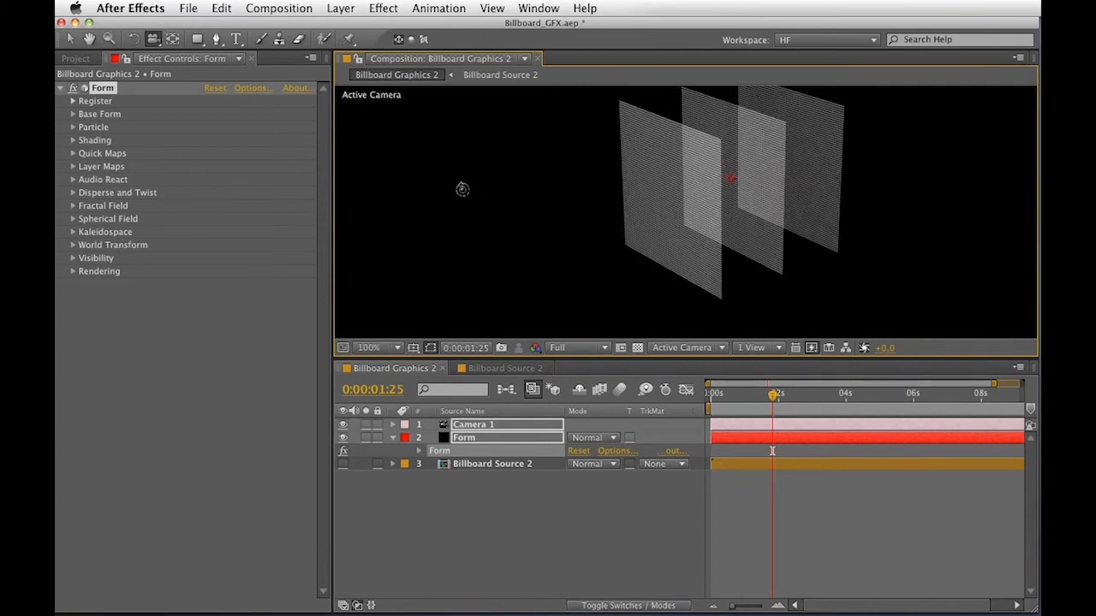
left_click_drag(718, 216, 552, 193)
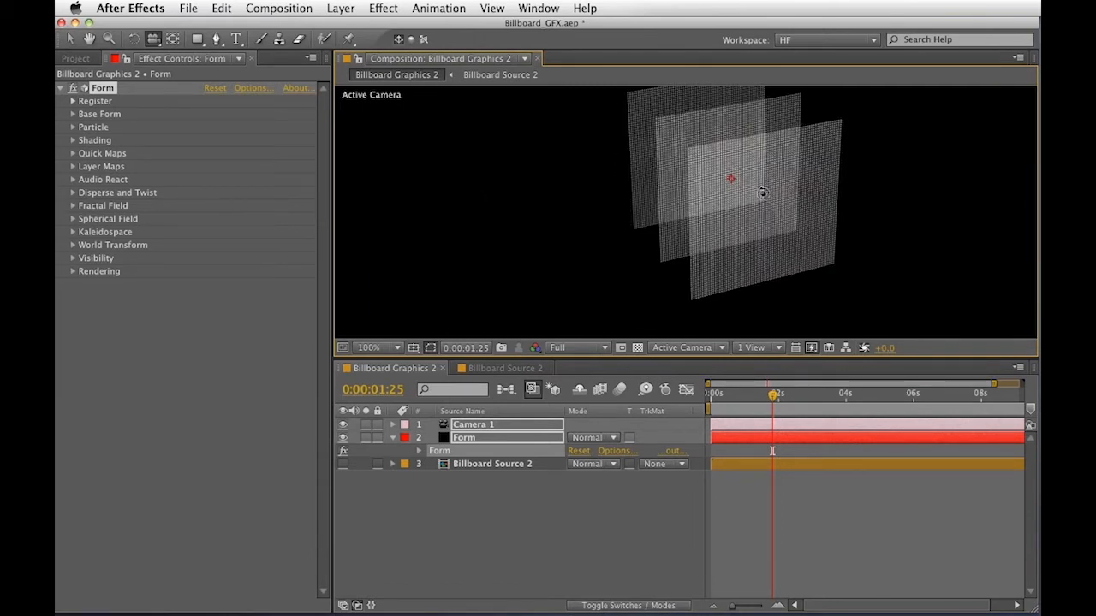
left_click_drag(794, 173, 650, 252)
left_click_drag(787, 220, 646, 203)
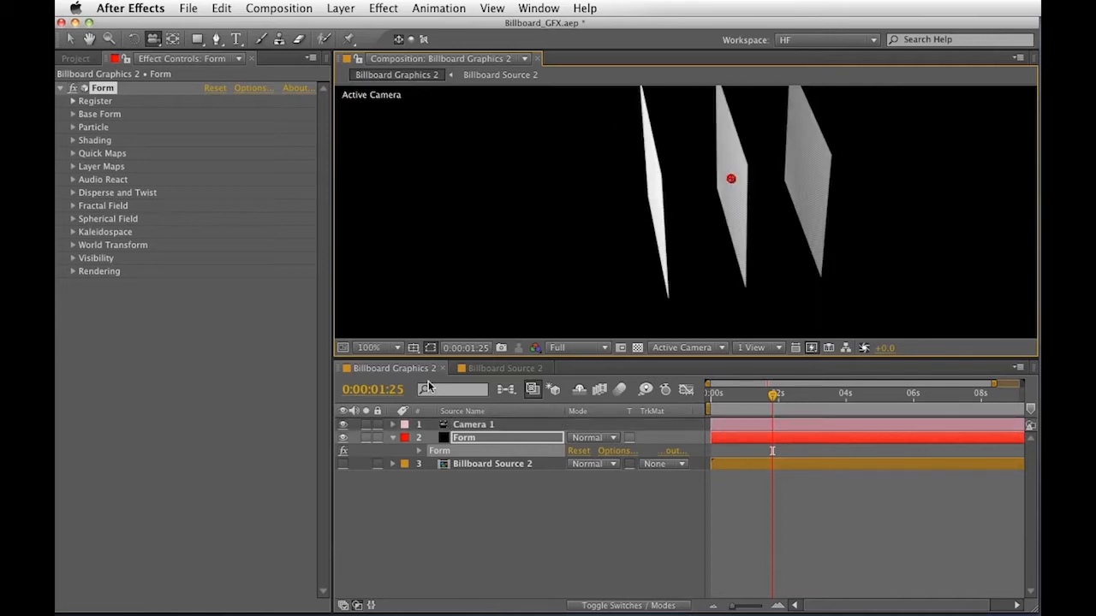
key("Return")
left_click(579, 426)
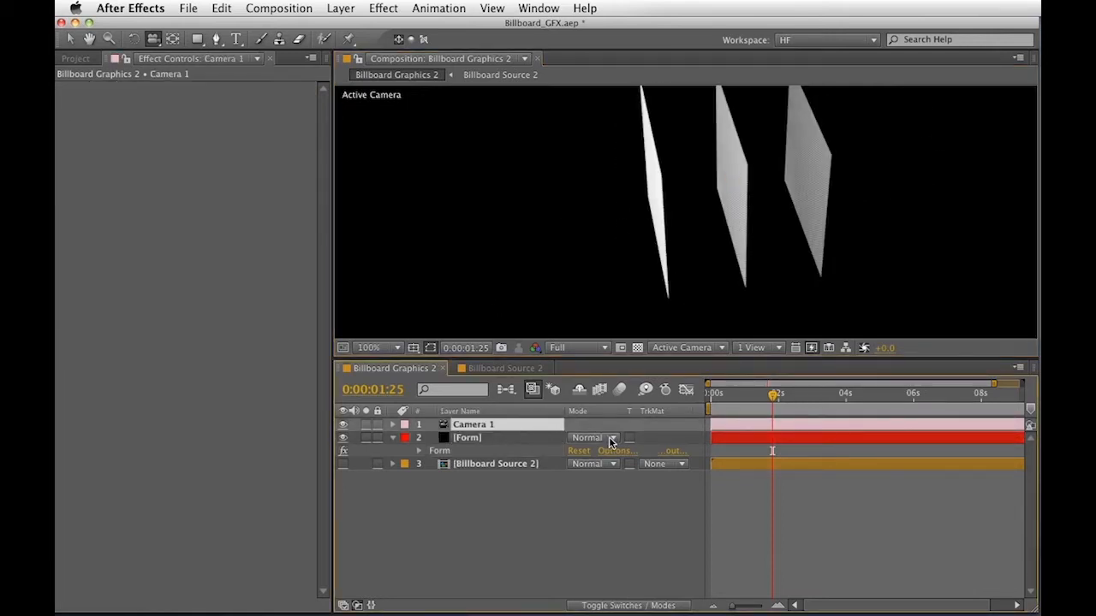
key("super+z")
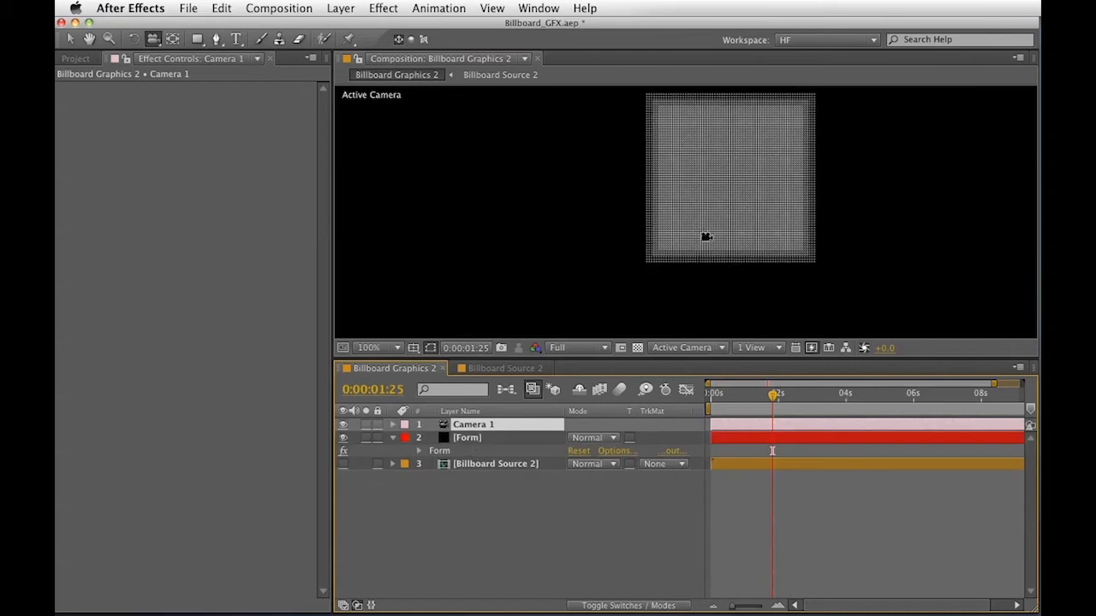
Set Form's base form Size X to 1280 and Size Y to 720
left_click(467, 437)
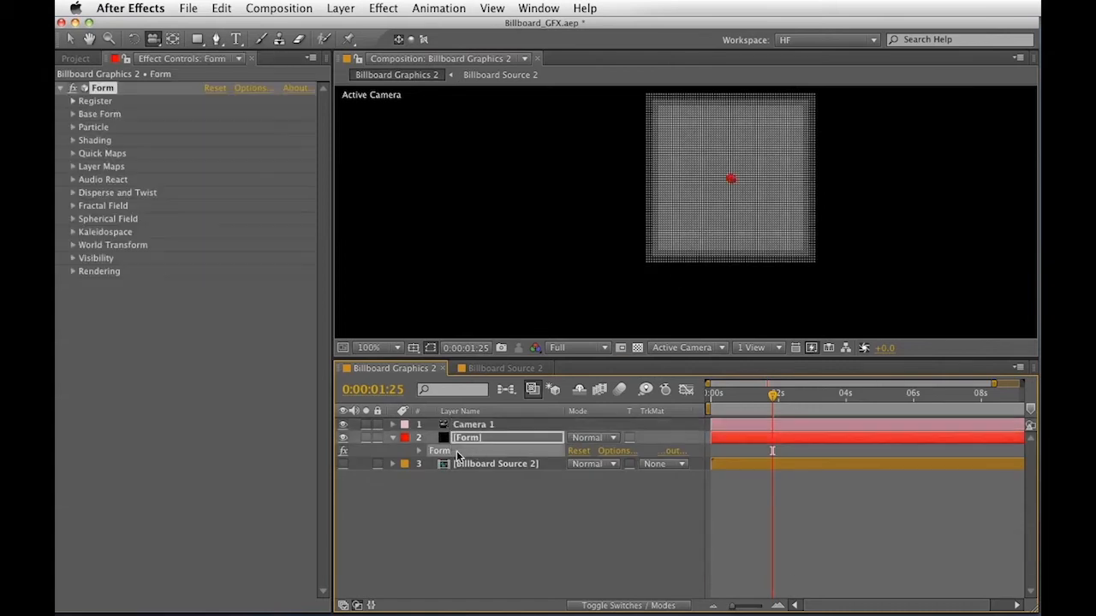
left_click(72, 114)
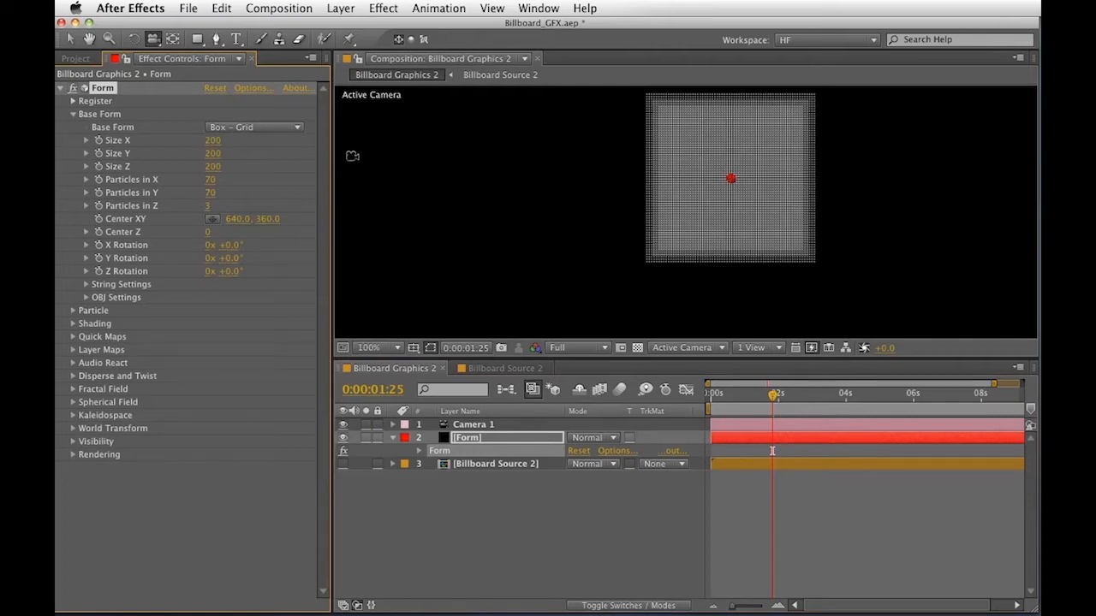
left_click(211, 143)
type("128")
key("Return")
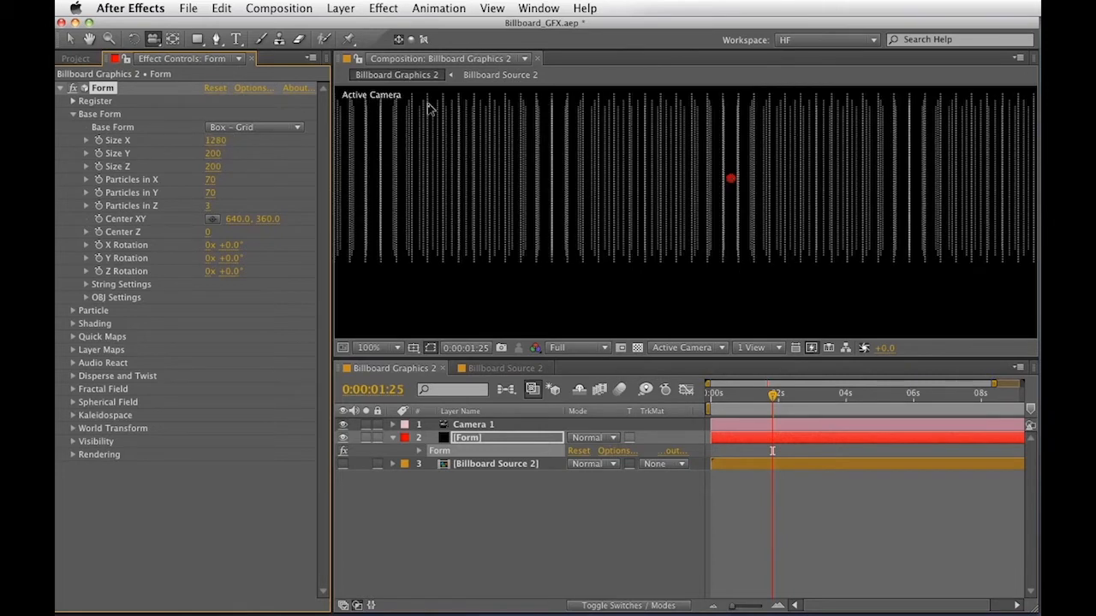
left_click(214, 154)
type("720")
key("Return")
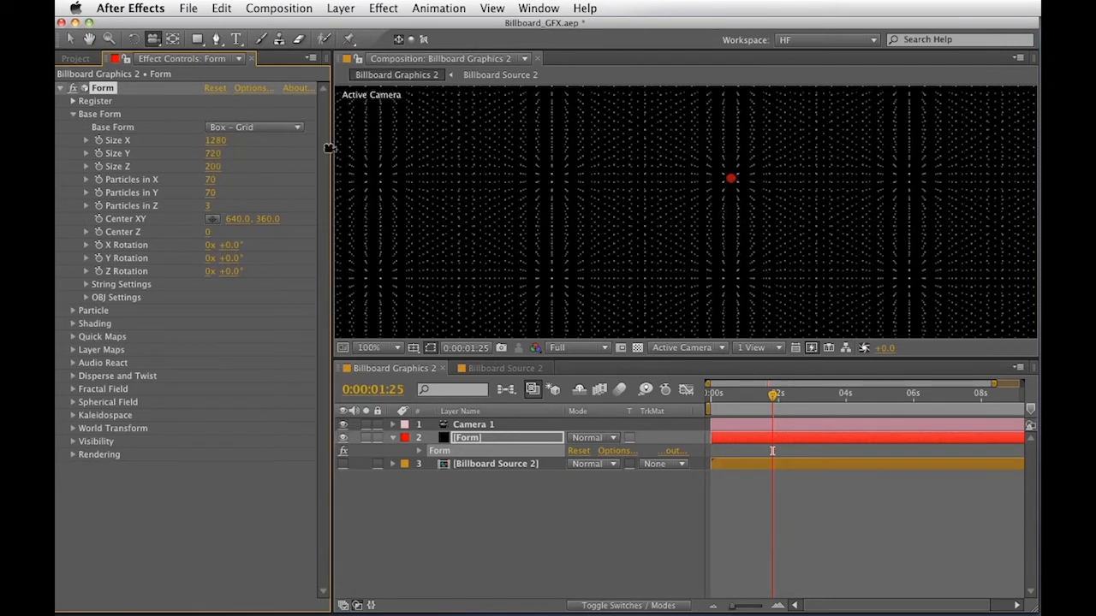
View the Form grid at an angle and set its Particles in Z to 1
left_click(212, 206)
left_click(692, 514)
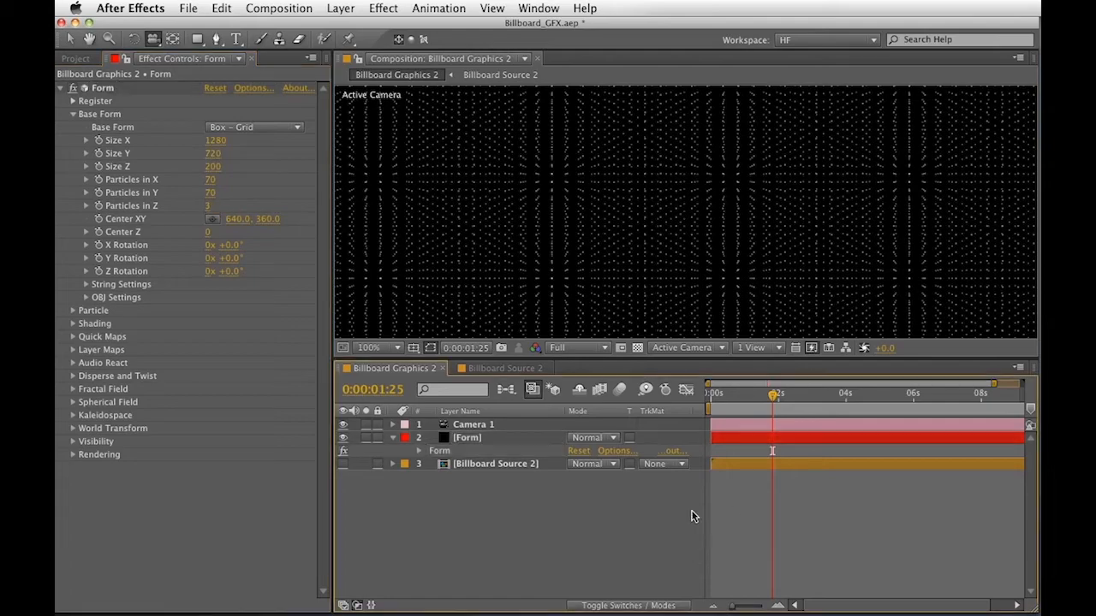
left_click_drag(831, 203, 677, 215)
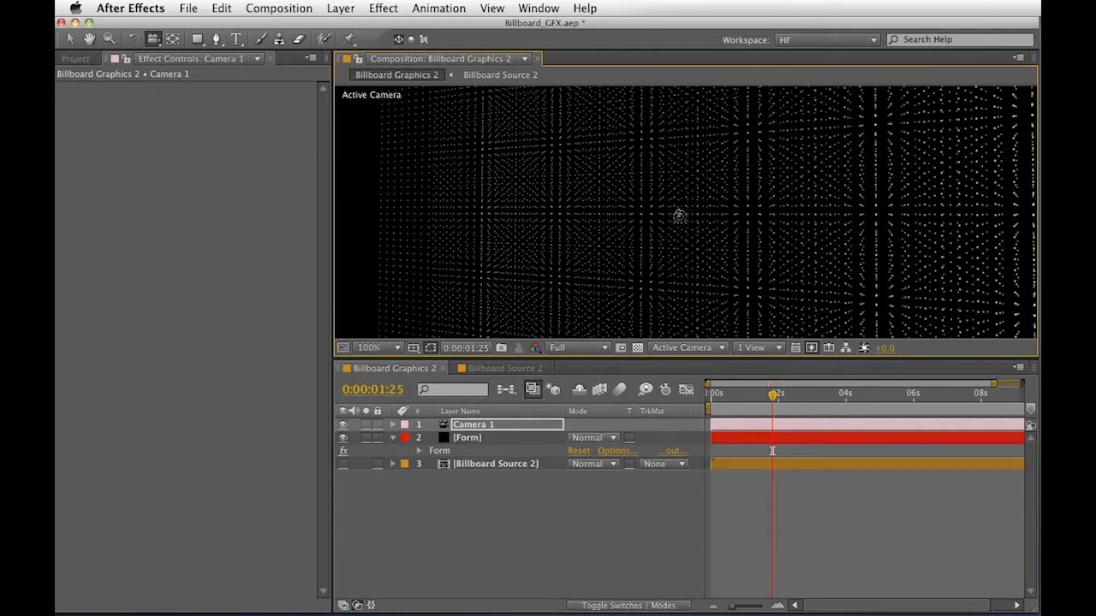
left_click(449, 454)
left_click(185, 206)
left_click(209, 205)
type("1")
key("Return")
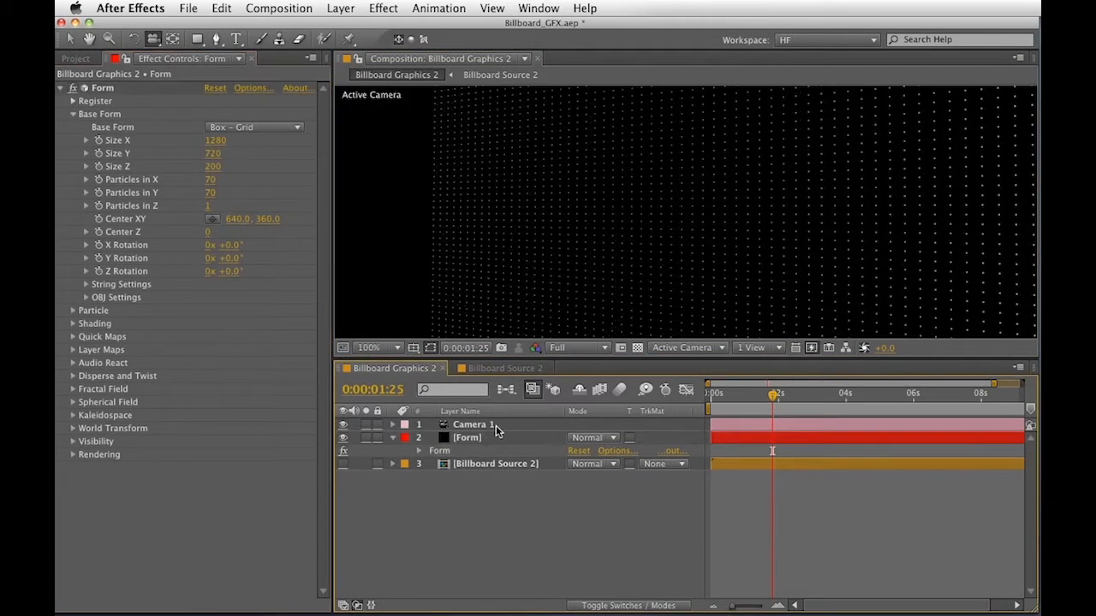
Return Camera 1 to its straight-on view so the Form grid faces the frame
left_click(494, 425)
key("u")
key("u")
left_click(579, 437)
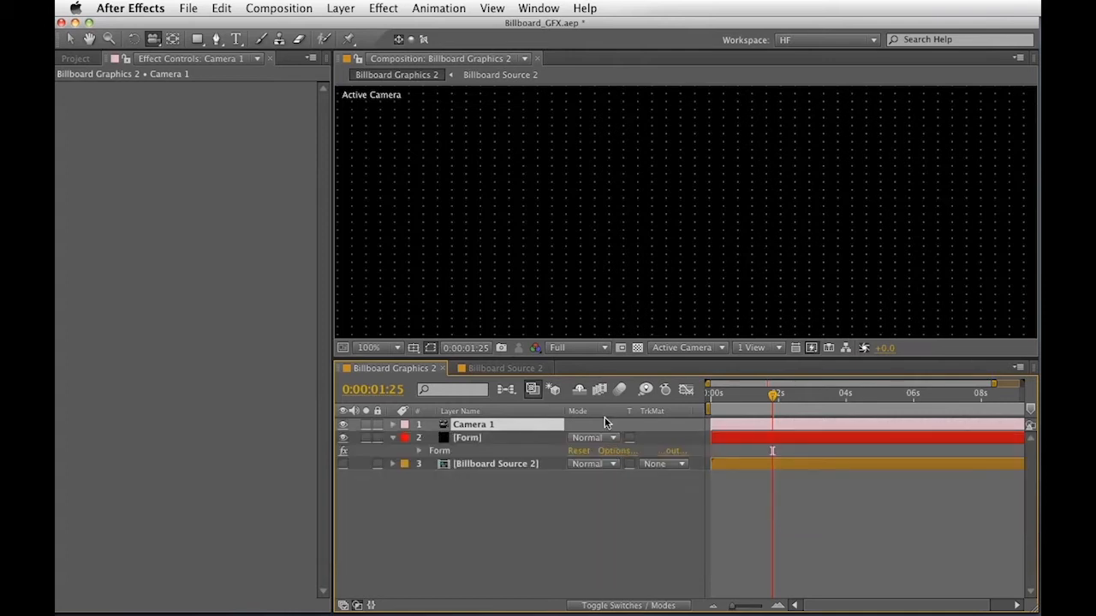
scroll(716, 281, "down", 2)
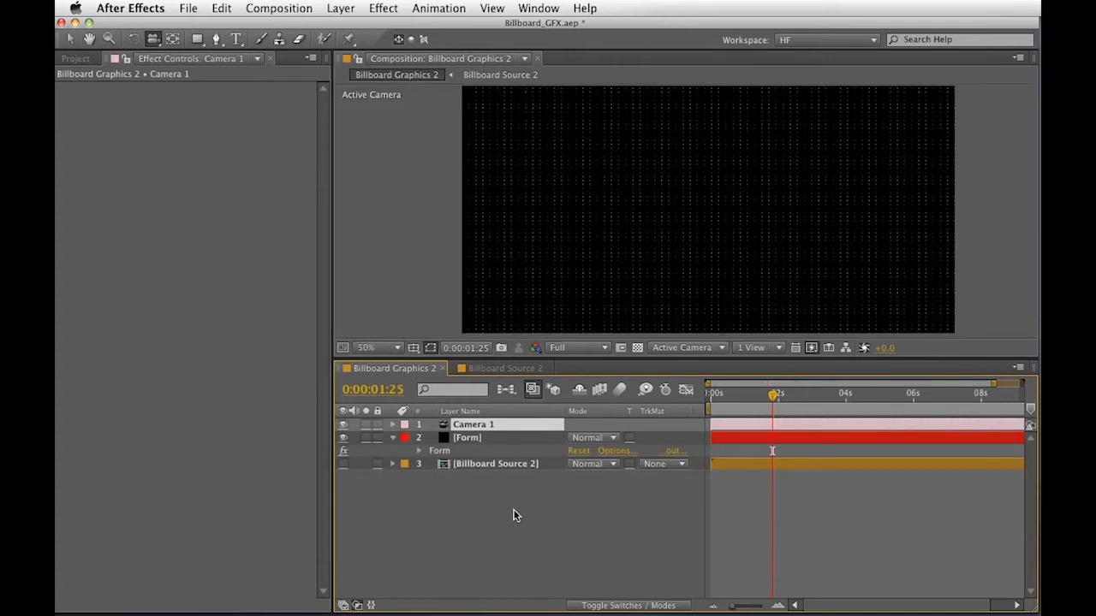
Set Form's particle Size to 5
left_click(442, 452)
key("h")
key("c")
left_click(72, 311)
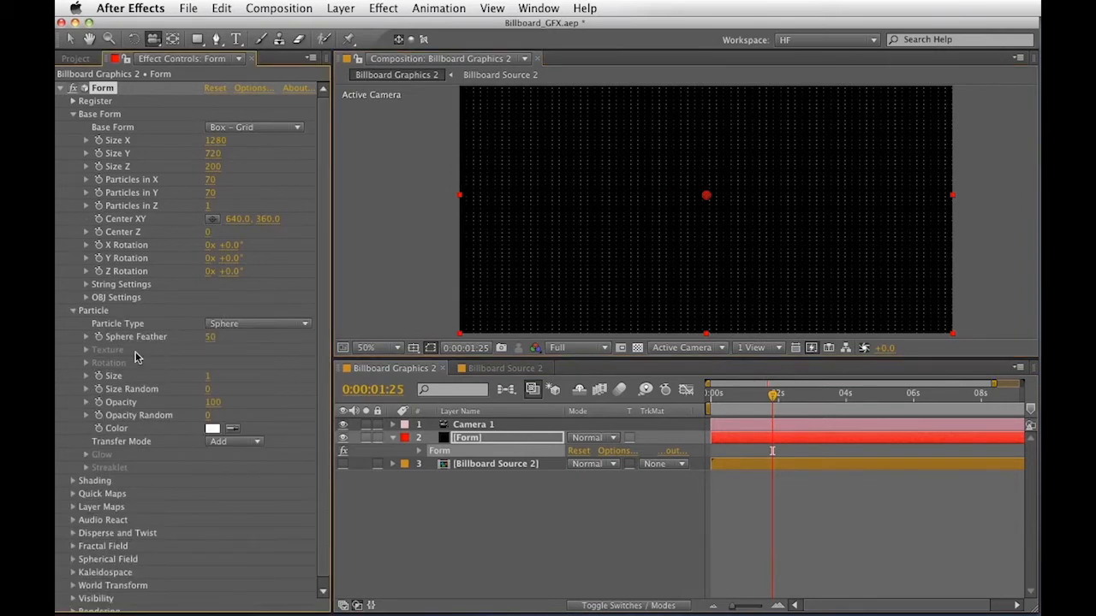
left_click(210, 376)
type("5")
key("Return")
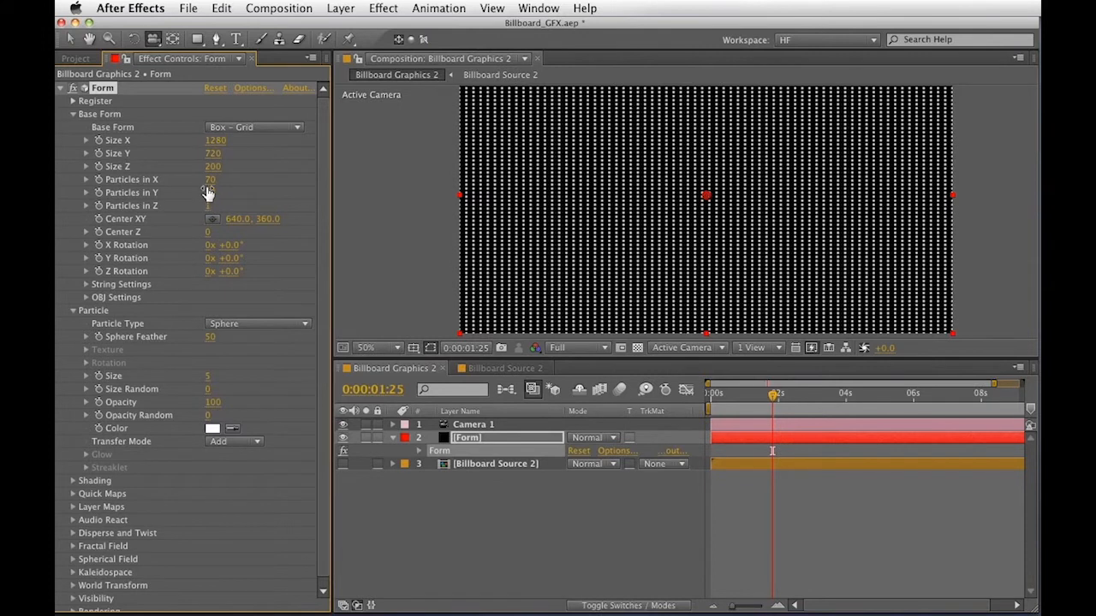
Try larger horizontal particle counts for the Form grid and set Particles in X to 140
left_click(212, 180)
type("80")
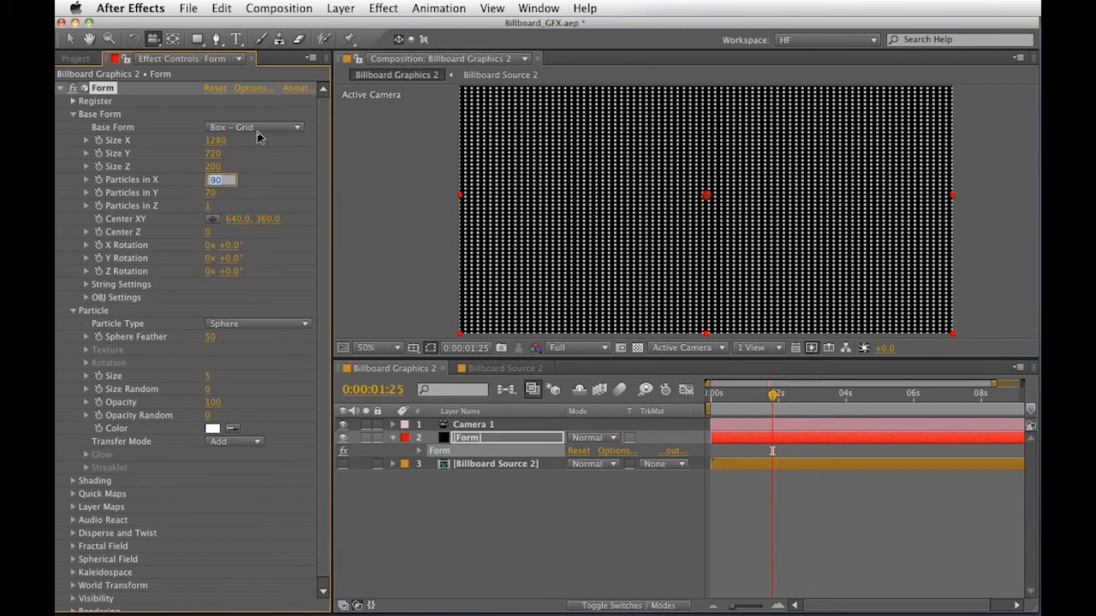
type("140")
key("Return")
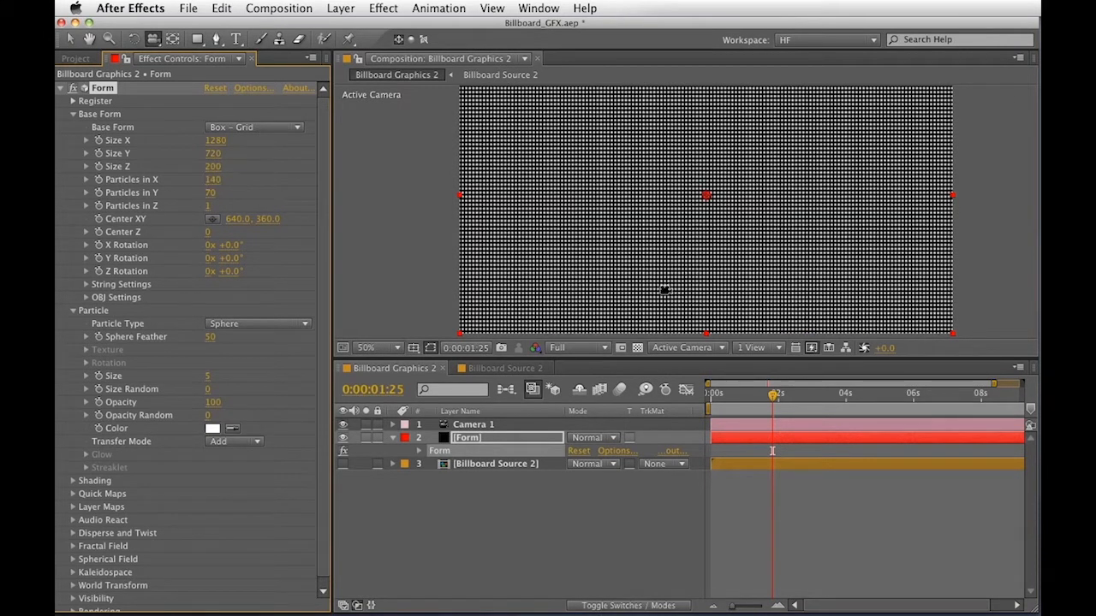
Use Billboard Source 2 as the layer for Form's Color and Alpha map, with functionality RGBA to RGBA
left_click(74, 114)
left_click(73, 126)
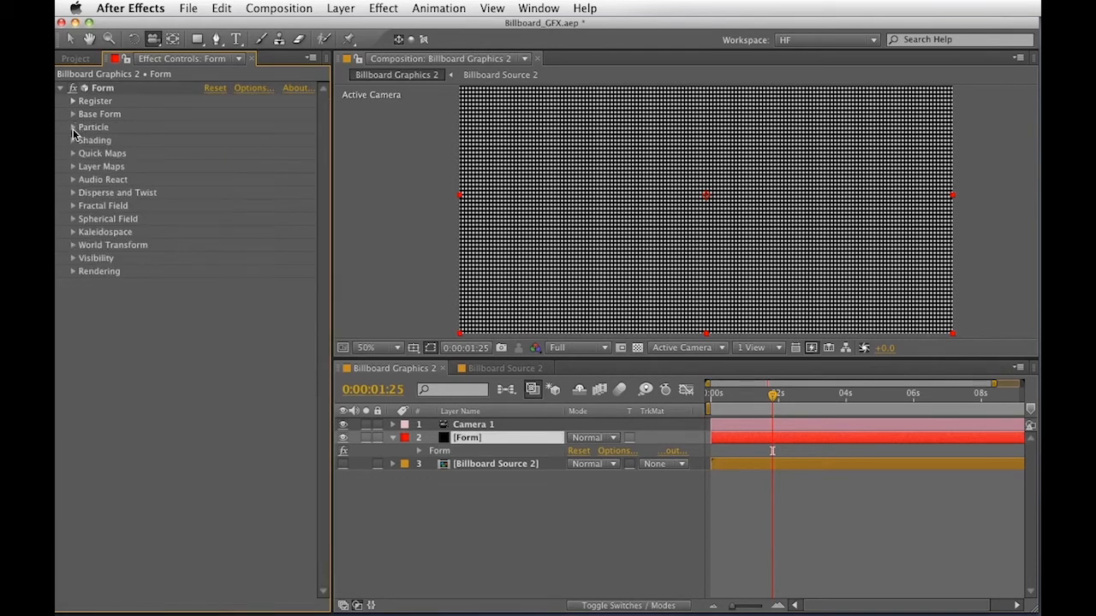
left_click(73, 166)
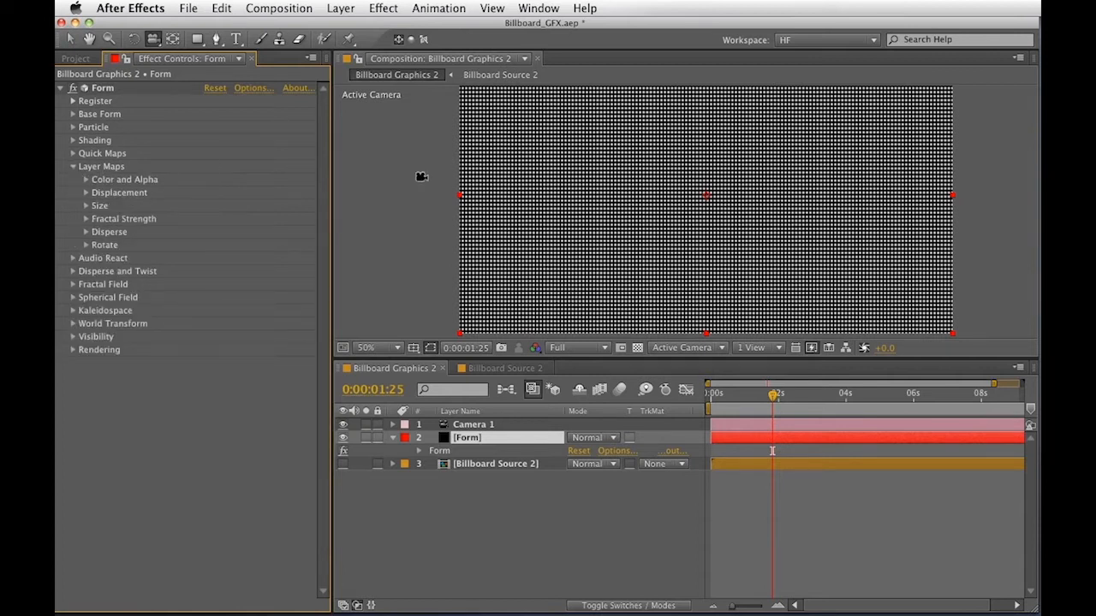
left_click(86, 179)
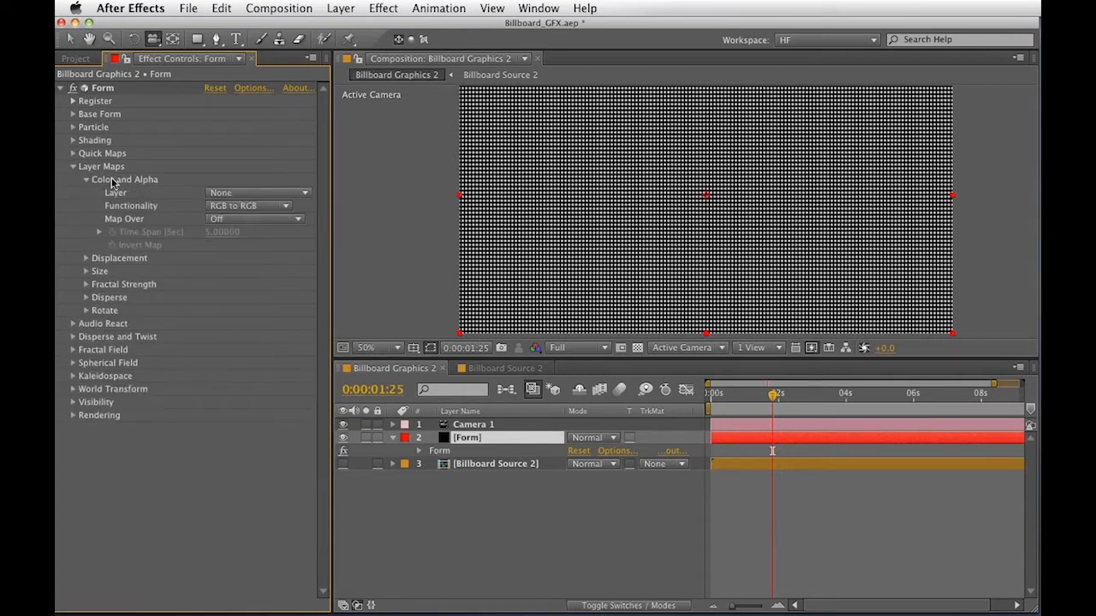
left_click(224, 195)
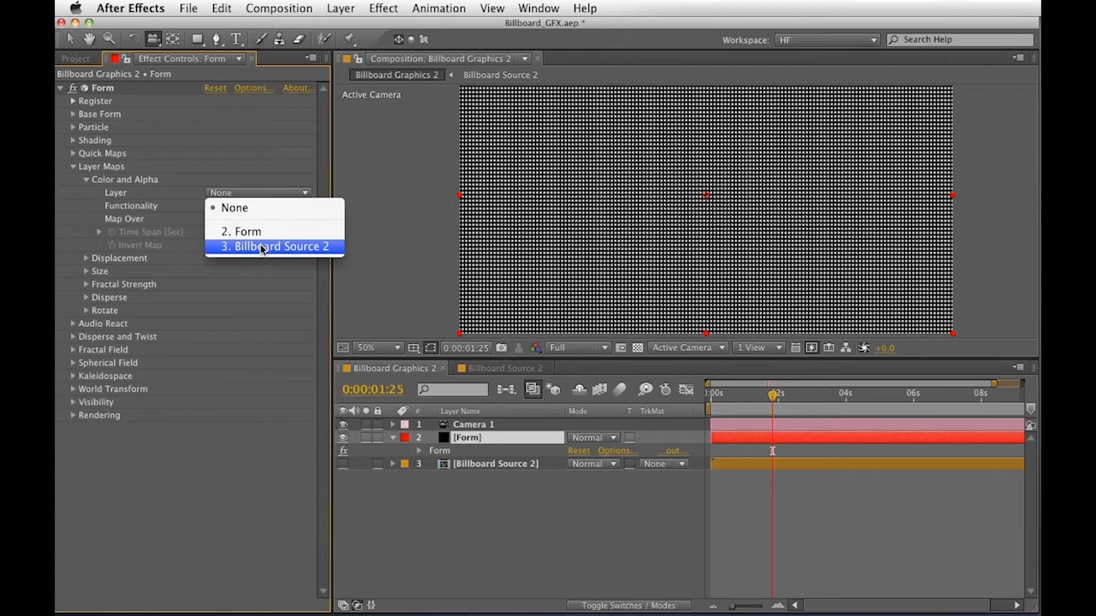
left_click(250, 246)
left_click(226, 209)
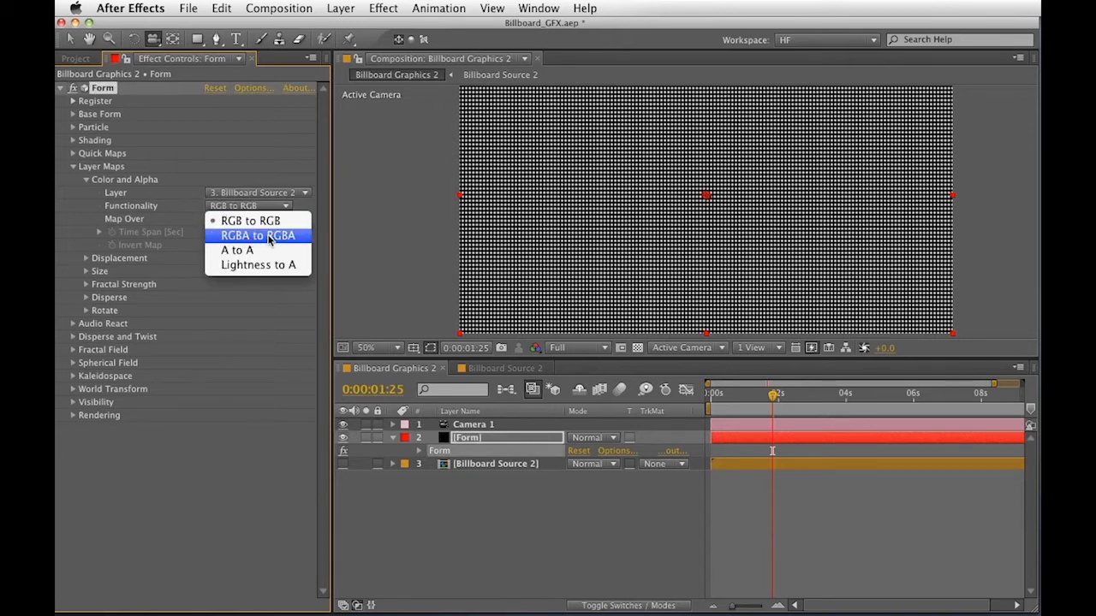
left_click(300, 237)
Set the Color and Alpha map's Map Over to XY and preview the chevron animation on the particle grid
left_click(207, 221)
left_click(211, 218)
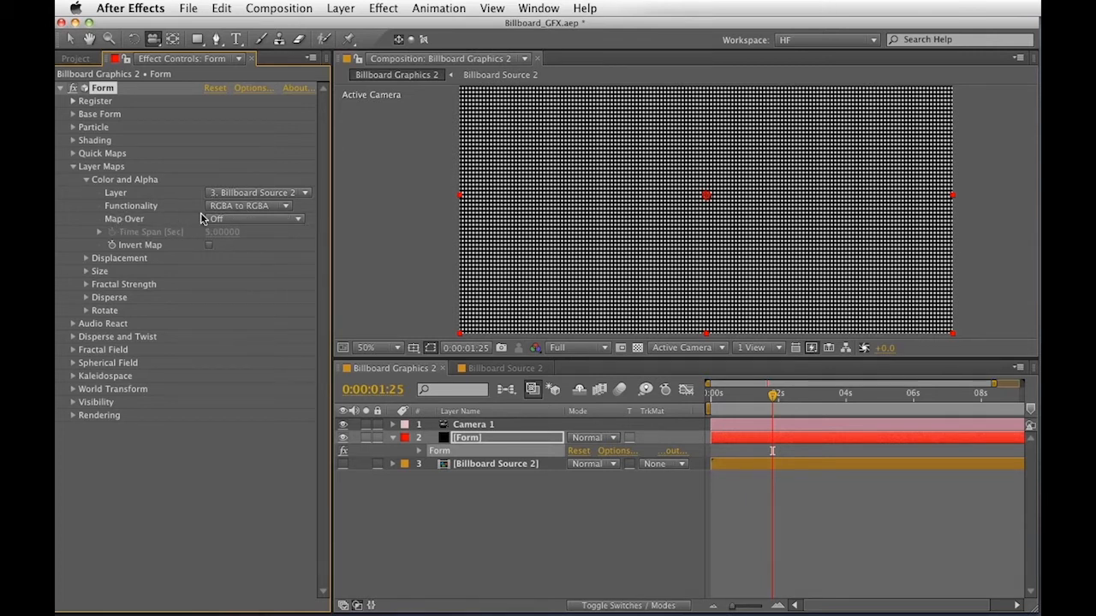
left_click(222, 219)
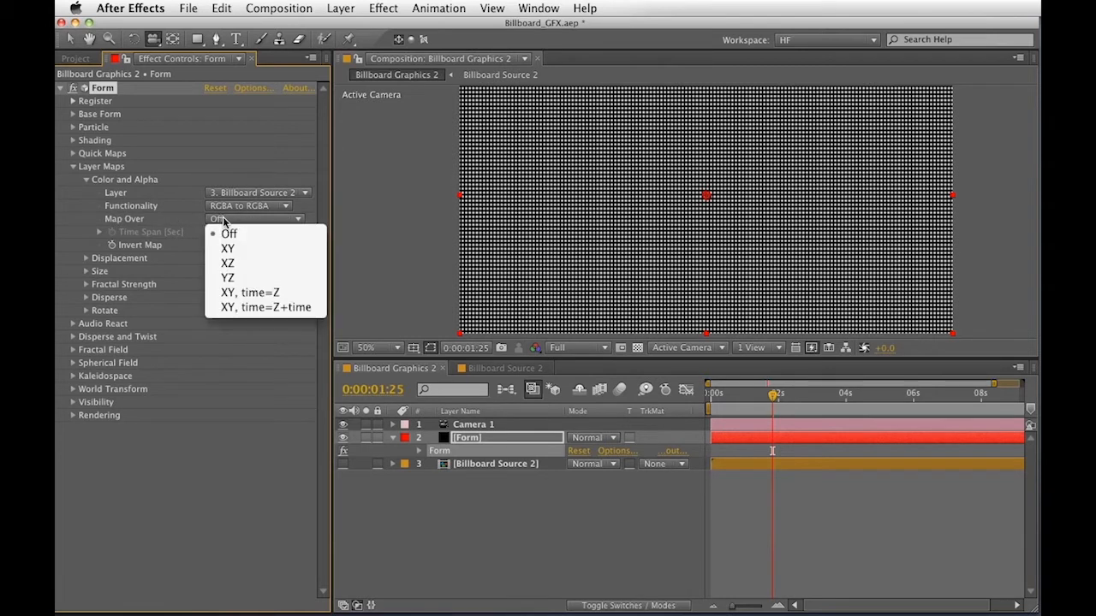
left_click(229, 233)
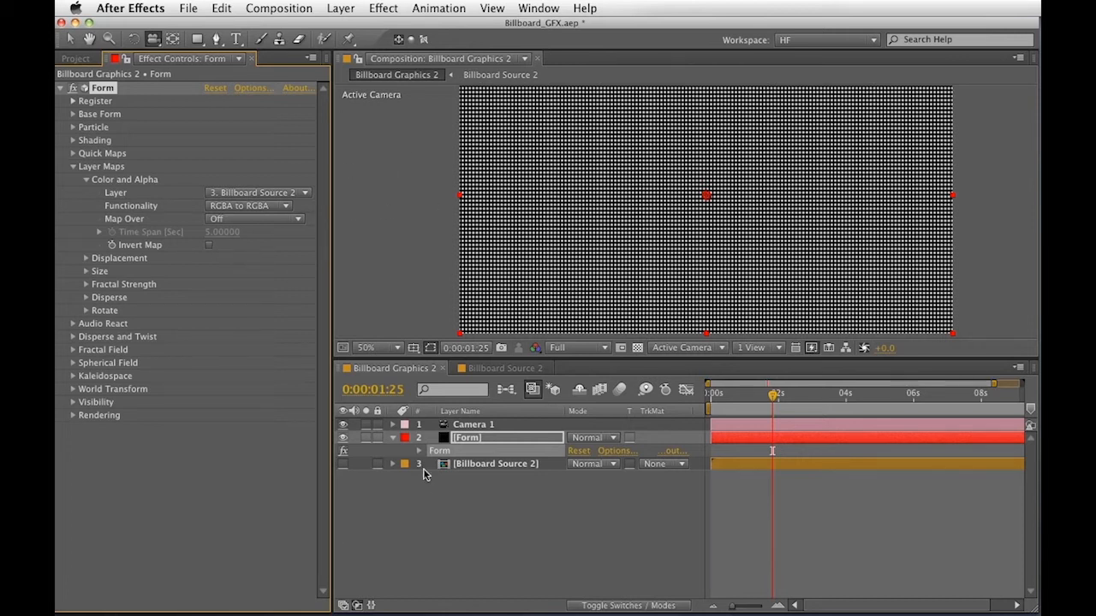
left_click(518, 467)
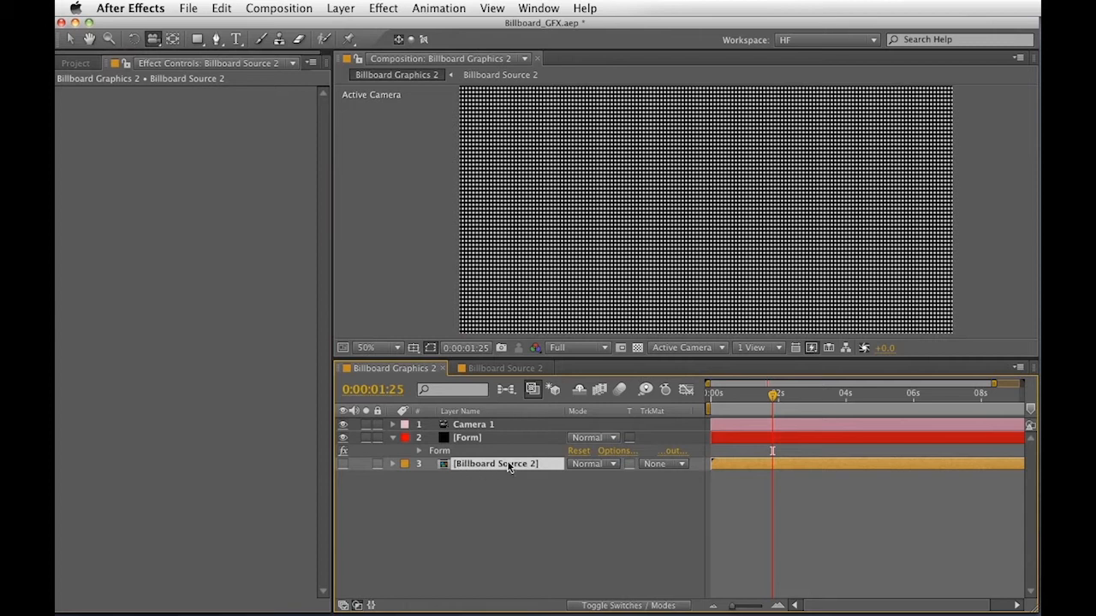
left_click(442, 451)
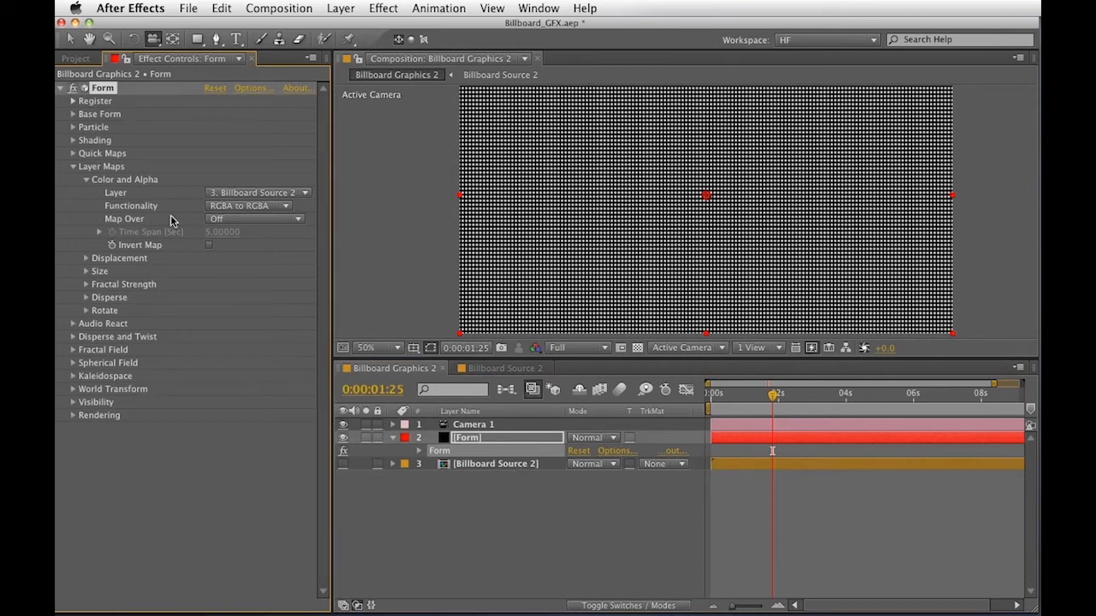
left_click(230, 221)
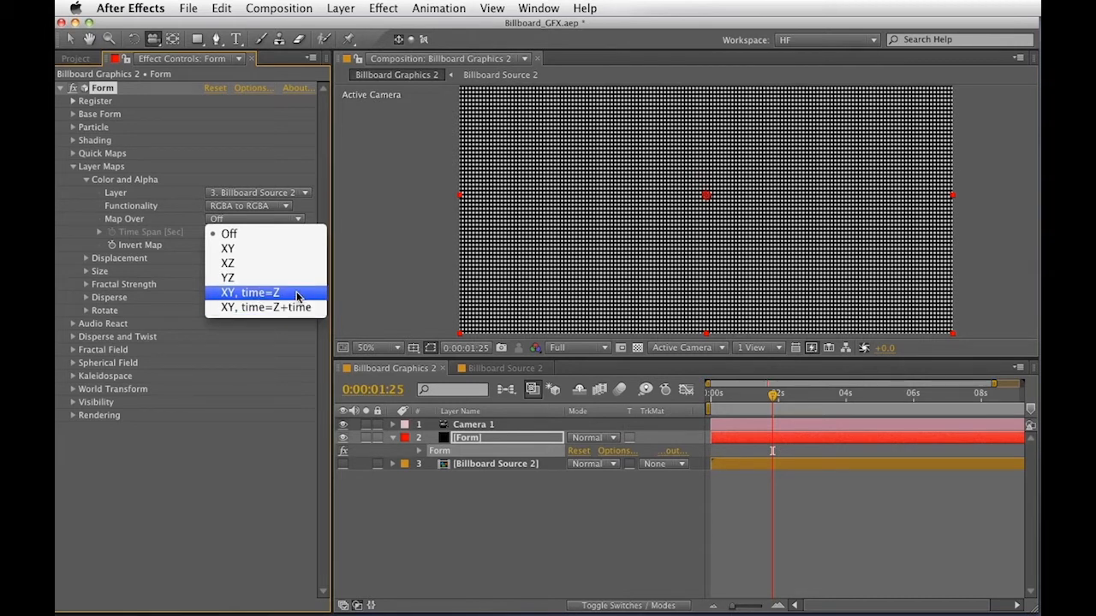
left_click(287, 248)
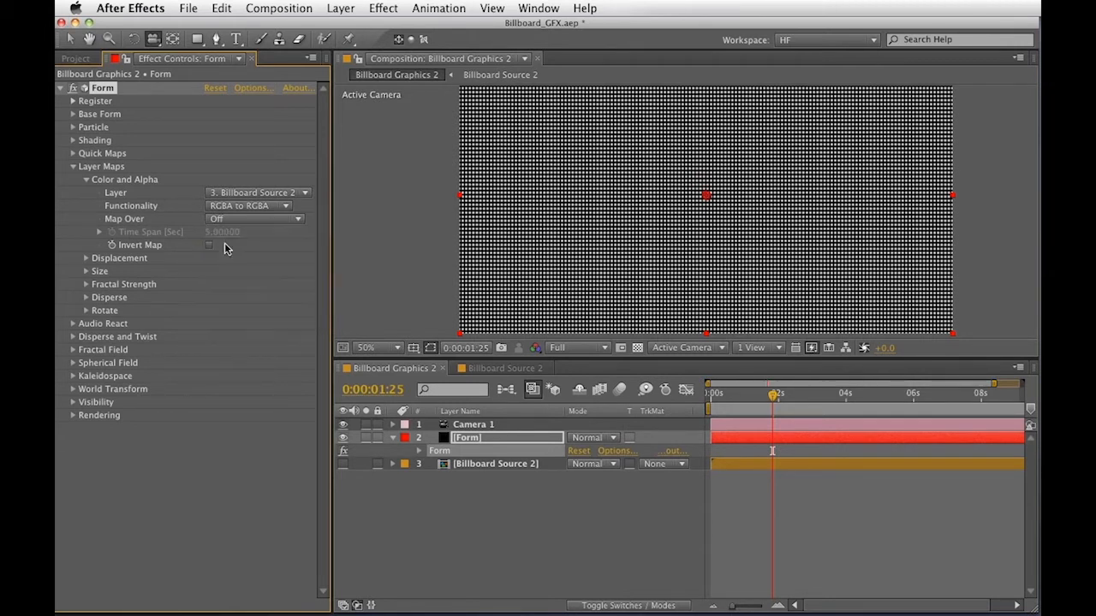
mouse_move(736, 409)
left_mouse_down()
mouse_move(803, 415)
mouse_move(714, 411)
mouse_move(781, 412)
mouse_move(743, 411)
mouse_move(755, 410)
left_mouse_up()
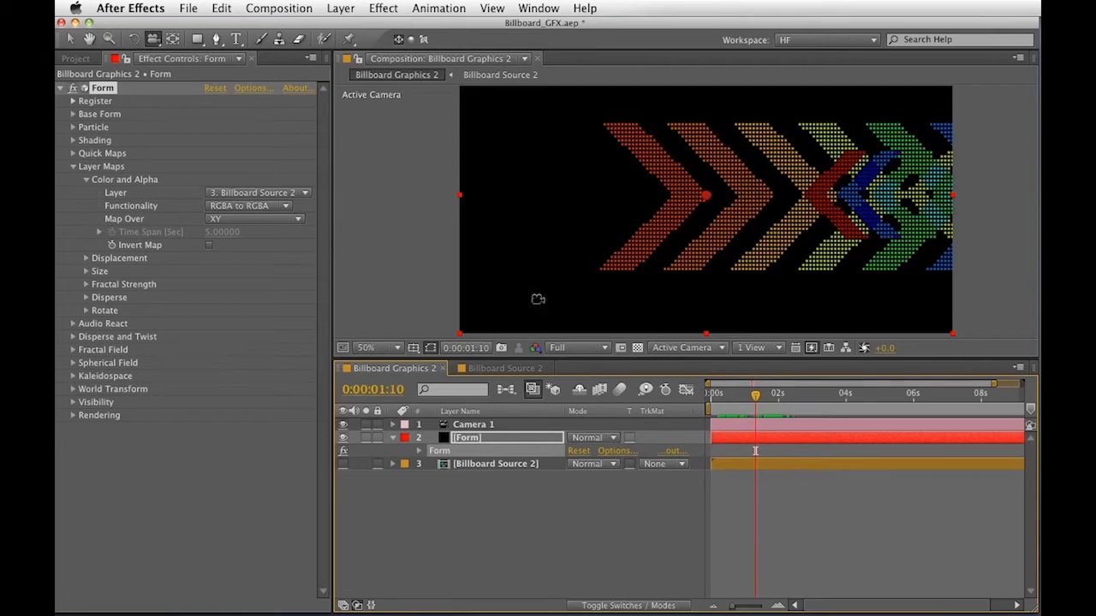
Set Form's Kaleidospace Mirror Mode to Vertical and preview the mirrored chevrons
left_click(154, 394)
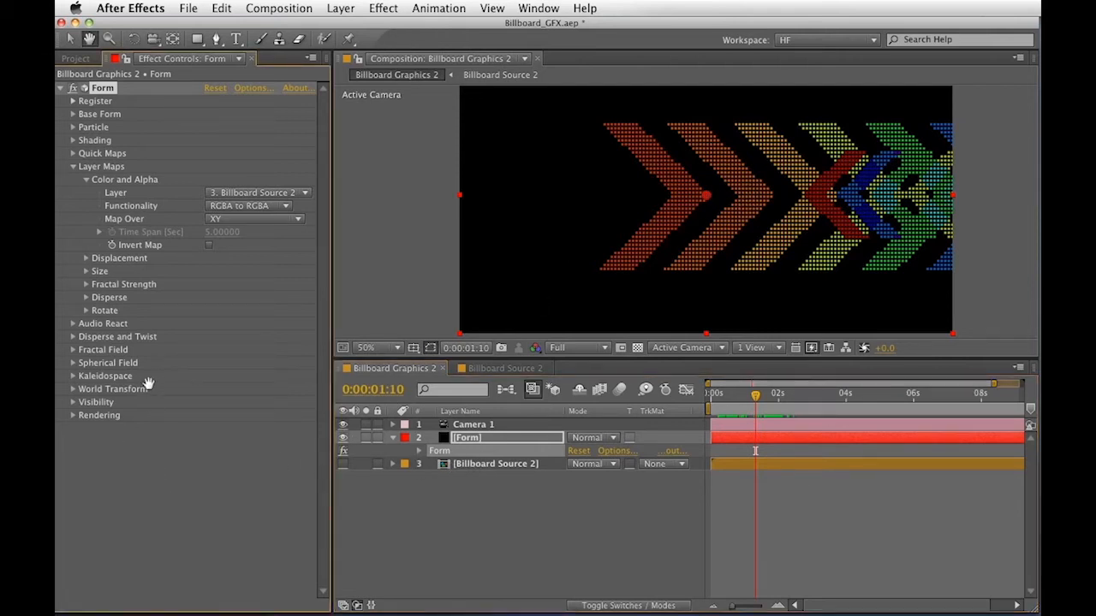
left_click(74, 377)
left_click(74, 167)
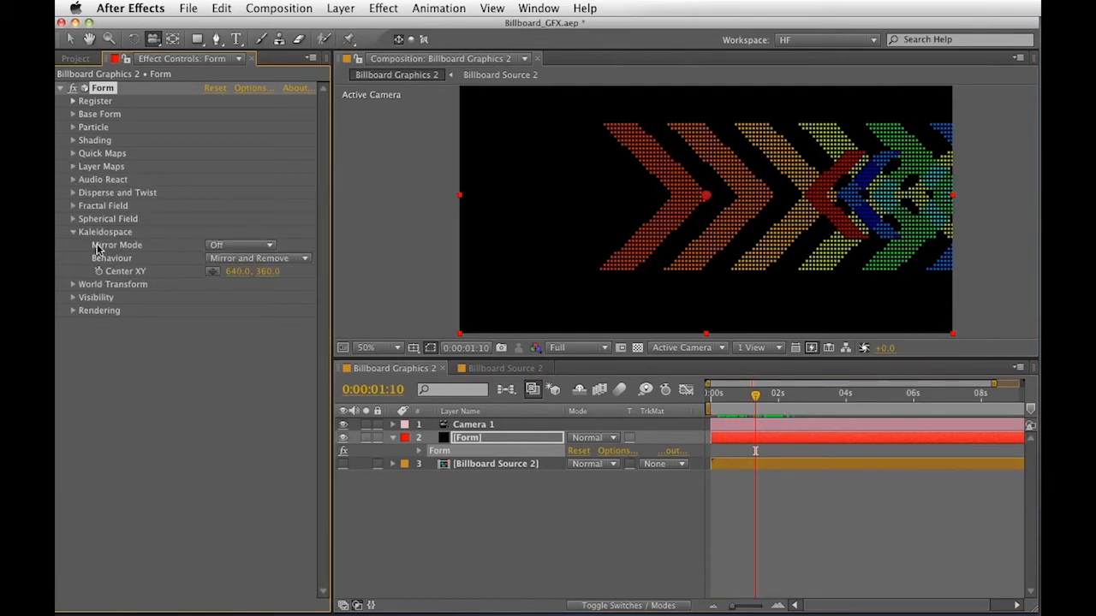
left_click(214, 246)
key("Return")
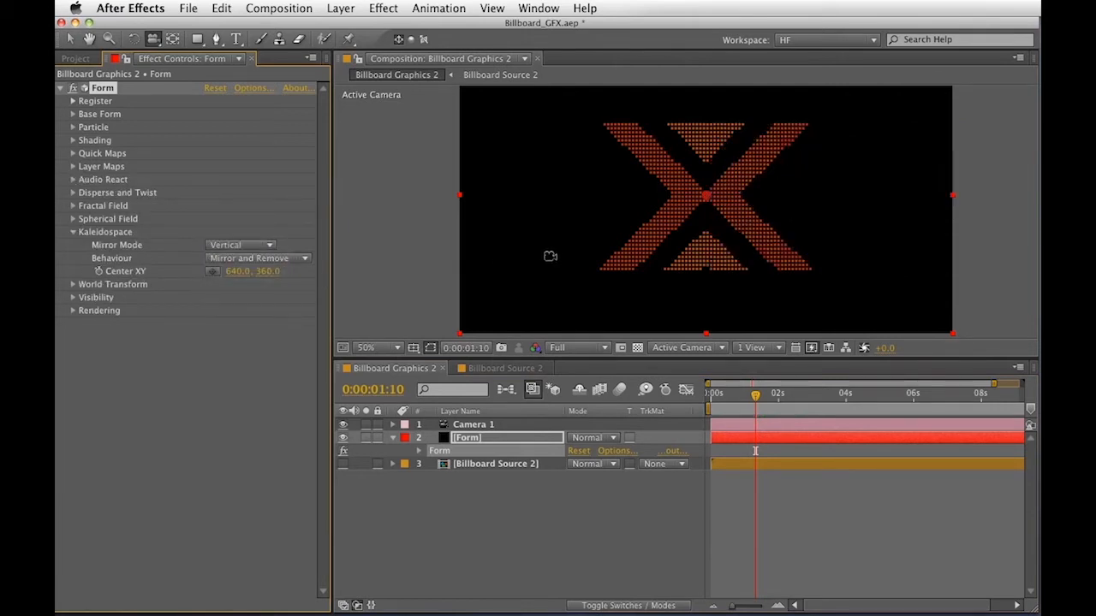
mouse_move(743, 402)
left_mouse_down()
mouse_move(711, 402)
mouse_move(738, 401)
mouse_move(729, 404)
left_mouse_up()
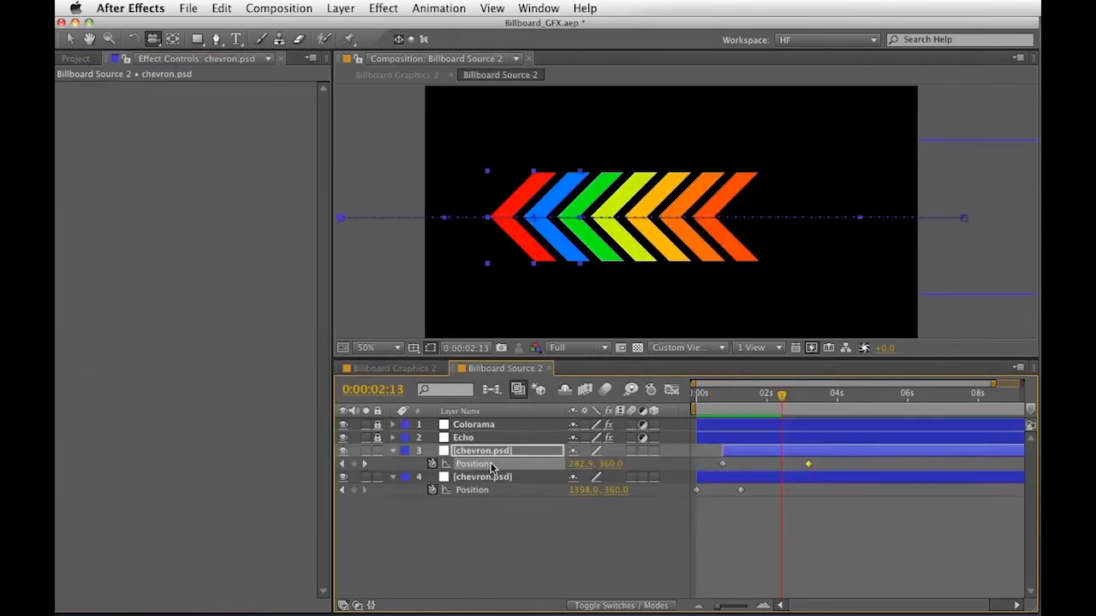
In Billboard Source 2, start the smaller chevron layer at 0:00:00:06 with its Position at about 816, 358, and show the title/action safe guides
left_click_drag(741, 451, 724, 453)
left_click(716, 395)
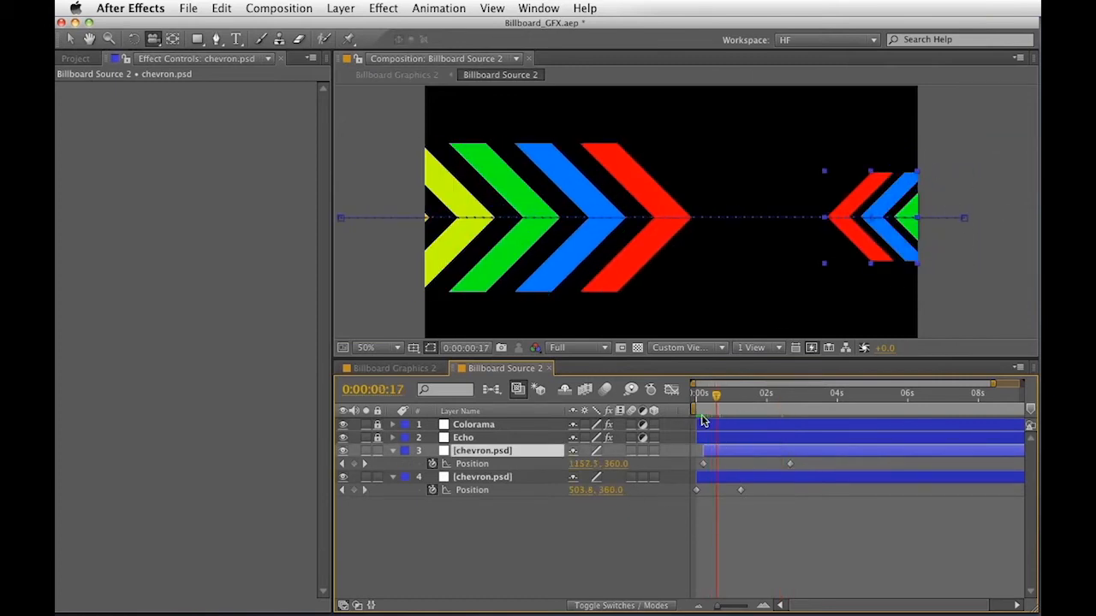
key("v")
left_click(701, 399)
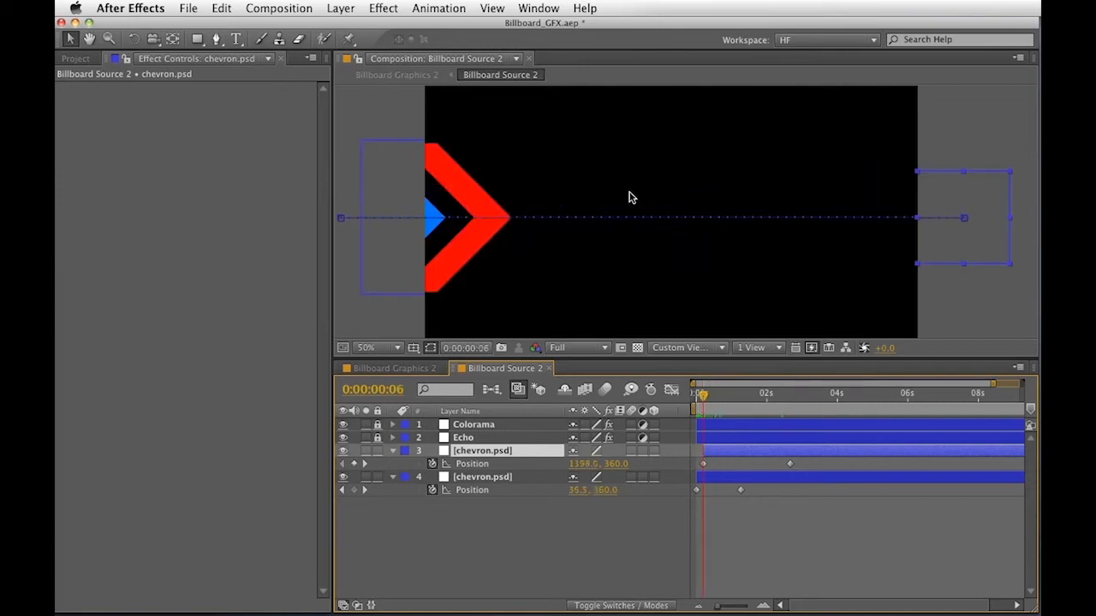
left_click_drag(980, 234, 744, 305)
left_click_drag(804, 232, 753, 239)
key("'")
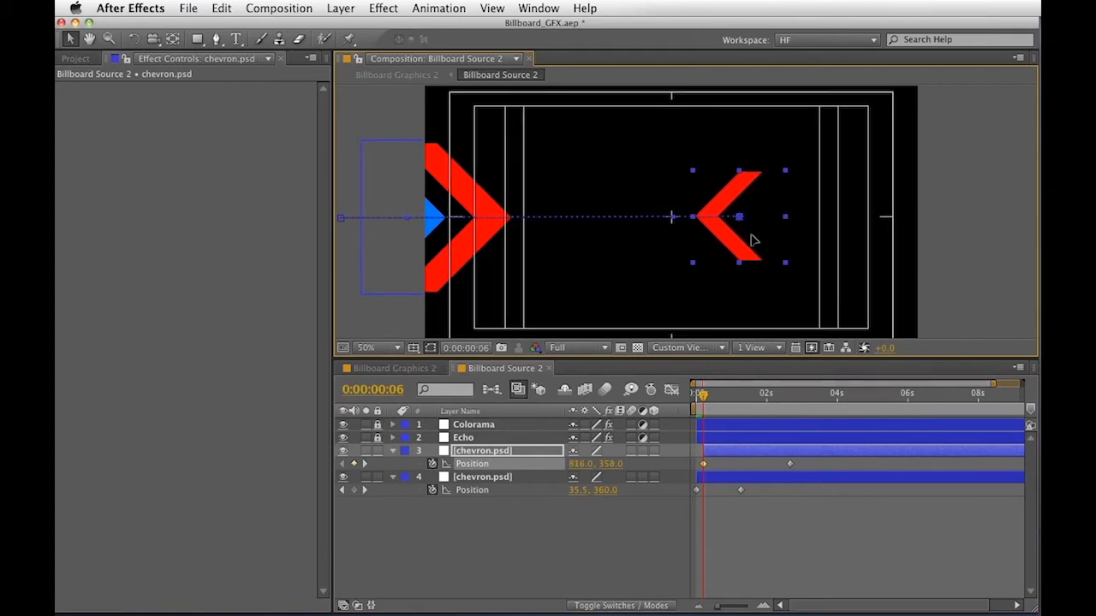
Preview the mirrored pattern in Billboard Graphics 2 and move the smaller chevron's last Position keyframe earlier, to about 2 seconds
left_click(382, 368)
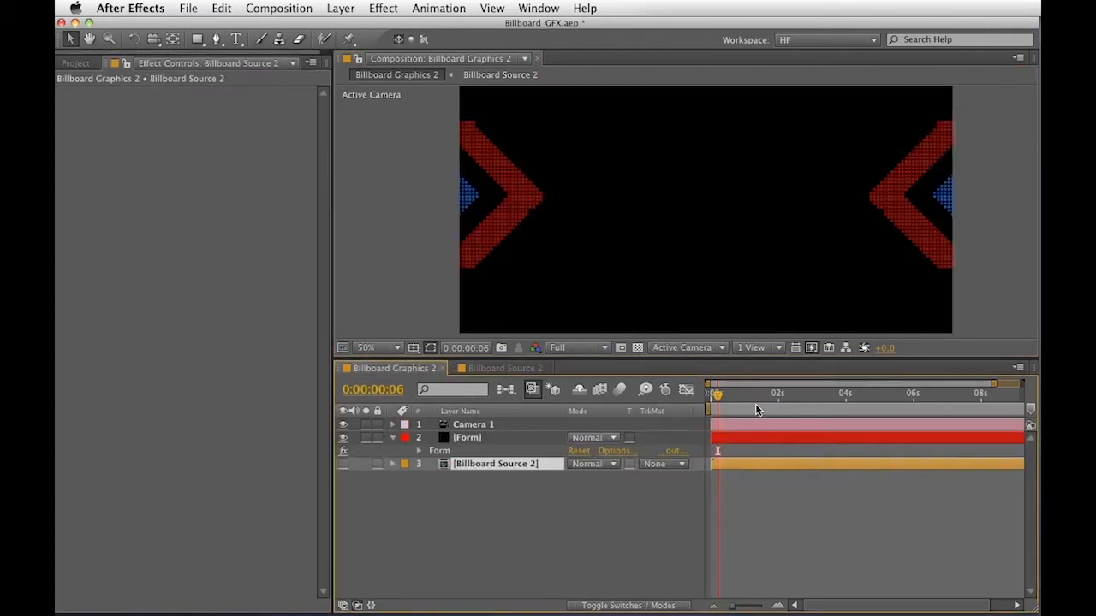
left_click_drag(720, 395, 752, 402)
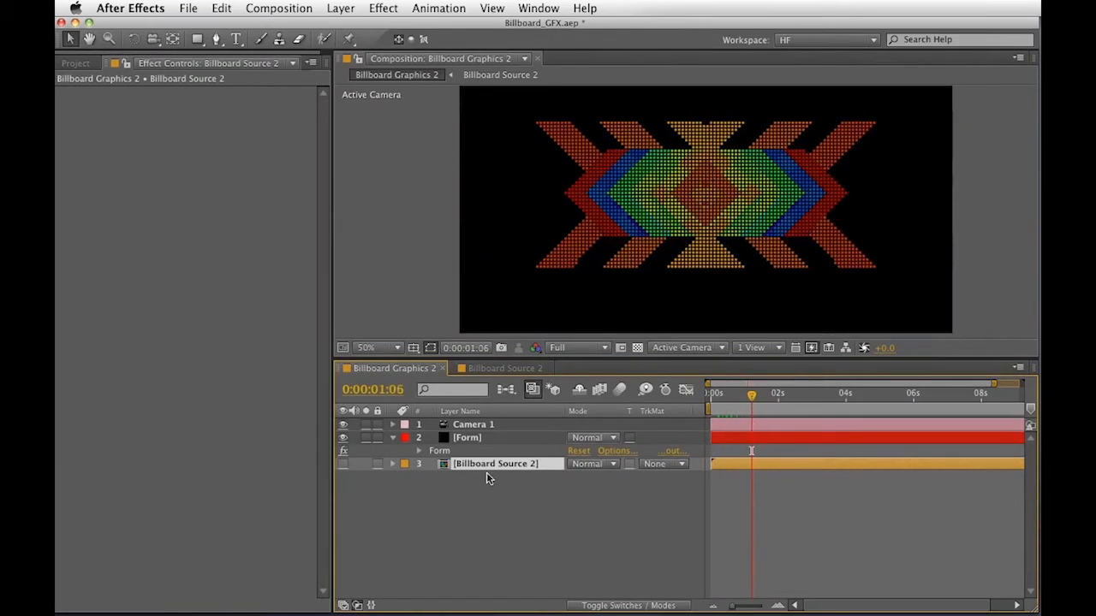
double_click(499, 465)
left_click_drag(796, 463, 763, 451)
left_click_drag(711, 400, 755, 400)
Duplicate the larger chevron layer in Billboard Source 2, place the copy directly below Echo, and start it just after 1 second
left_click(548, 368)
double_click(494, 463)
left_click(503, 477)
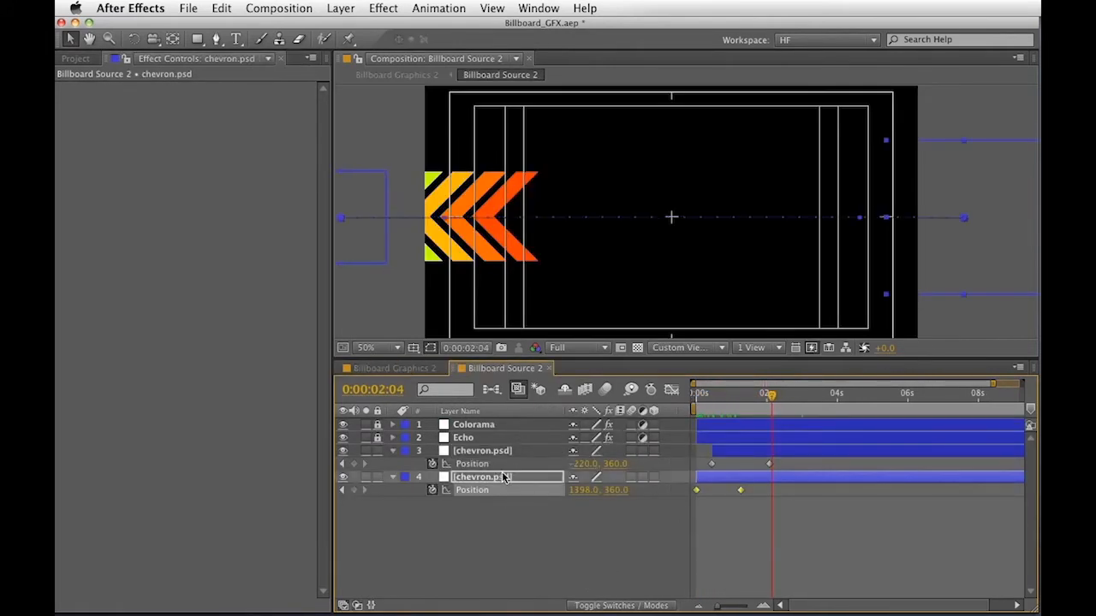
key("super+d")
left_click_drag(524, 488, 525, 446)
left_click_drag(746, 448, 775, 451)
left_click_drag(704, 409, 775, 406)
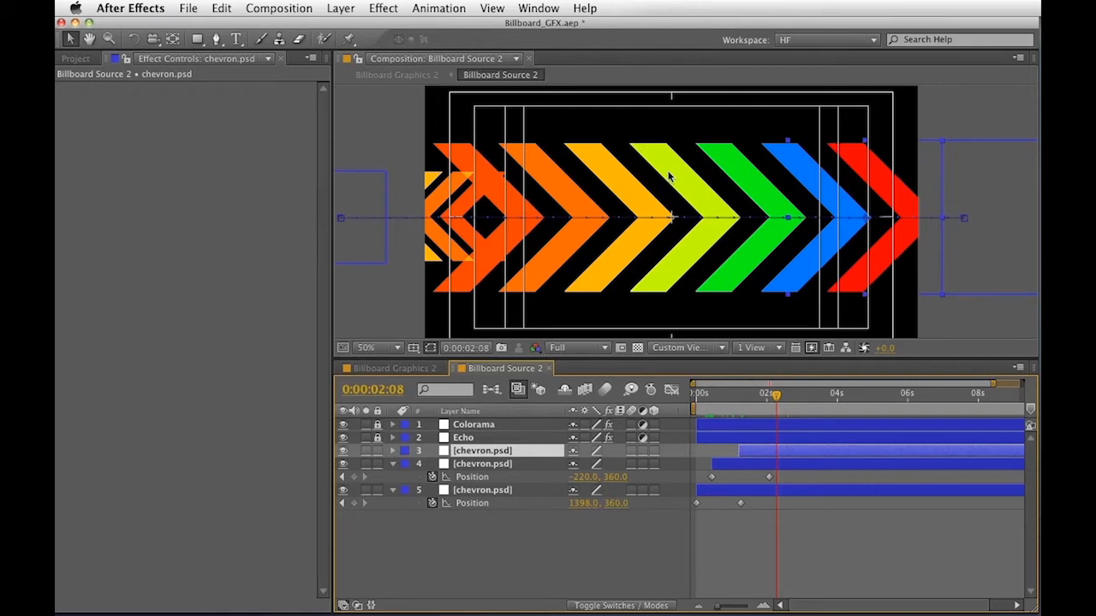
Add a full-size rectangular mask to the duplicated chevron layer and solo that layer
left_click_drag(197, 39, 269, 39)
double_click(198, 40)
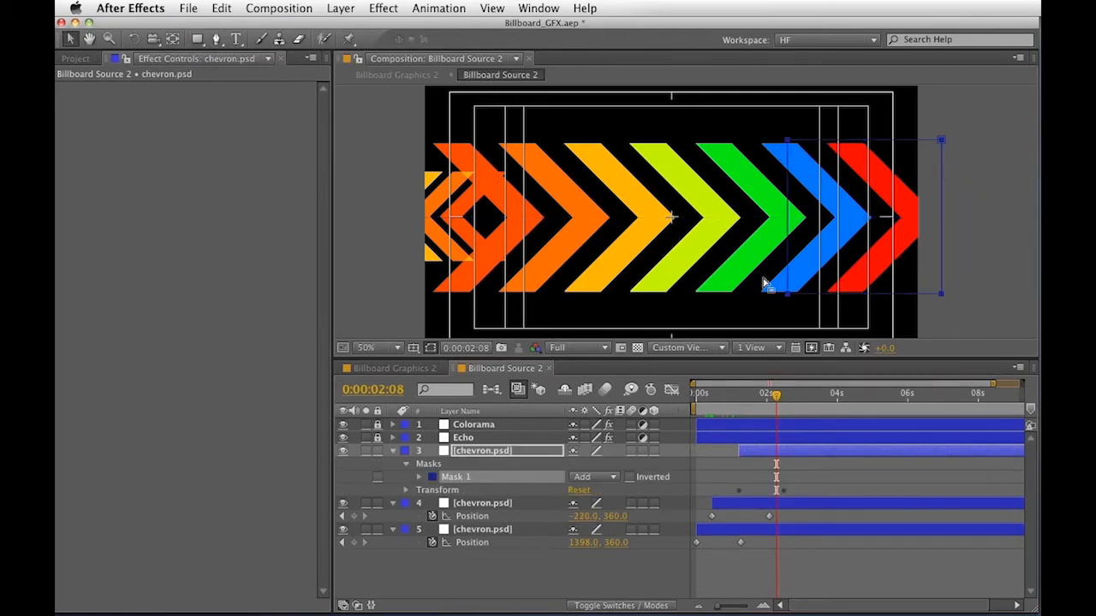
left_click(366, 452)
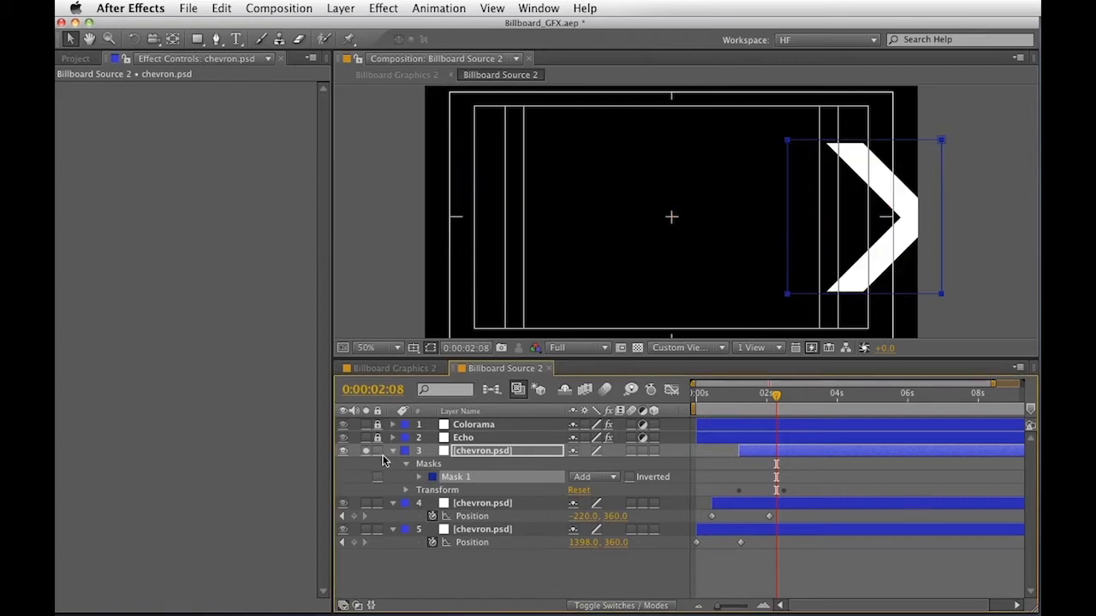
Rotate the chevron's mask 45 degrees and shift it left to trim the chevron thinner, with all layers shown again
left_click(941, 140)
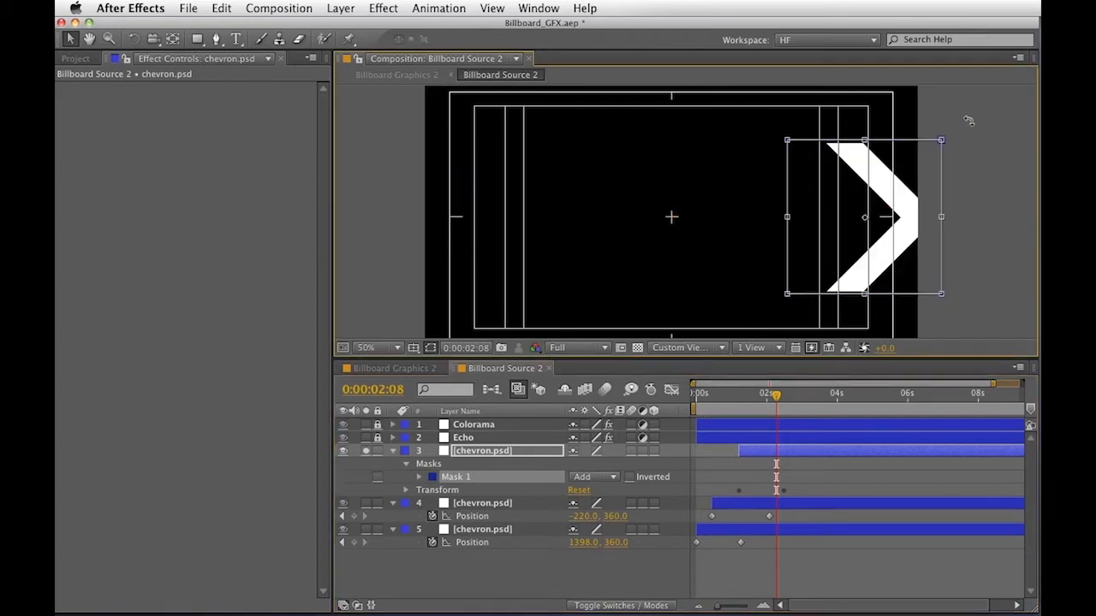
left_click_drag(948, 122, 884, 112)
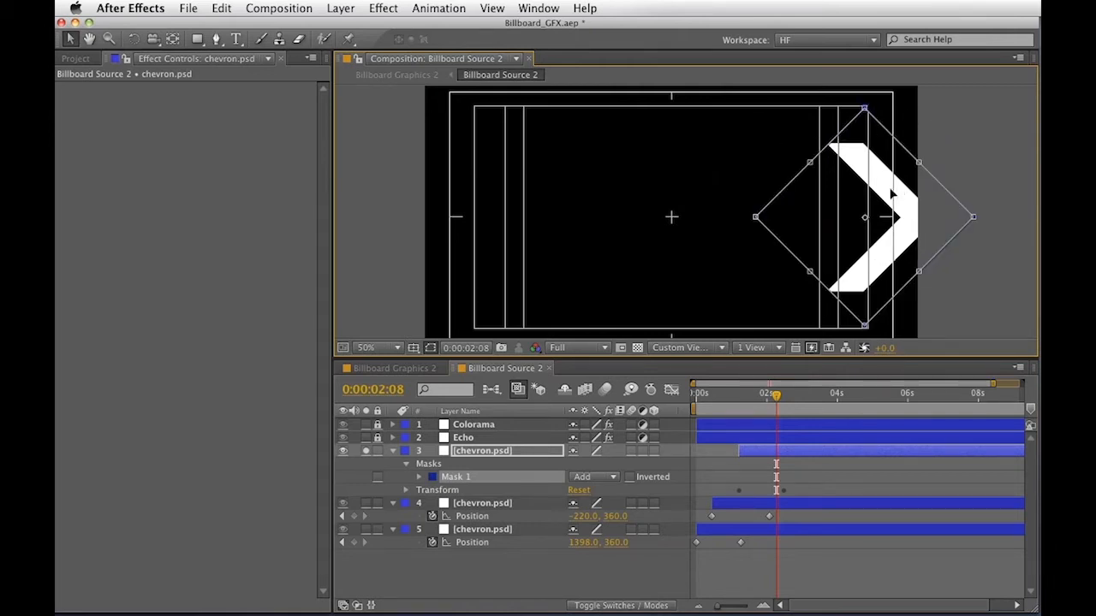
left_click_drag(924, 219, 867, 224)
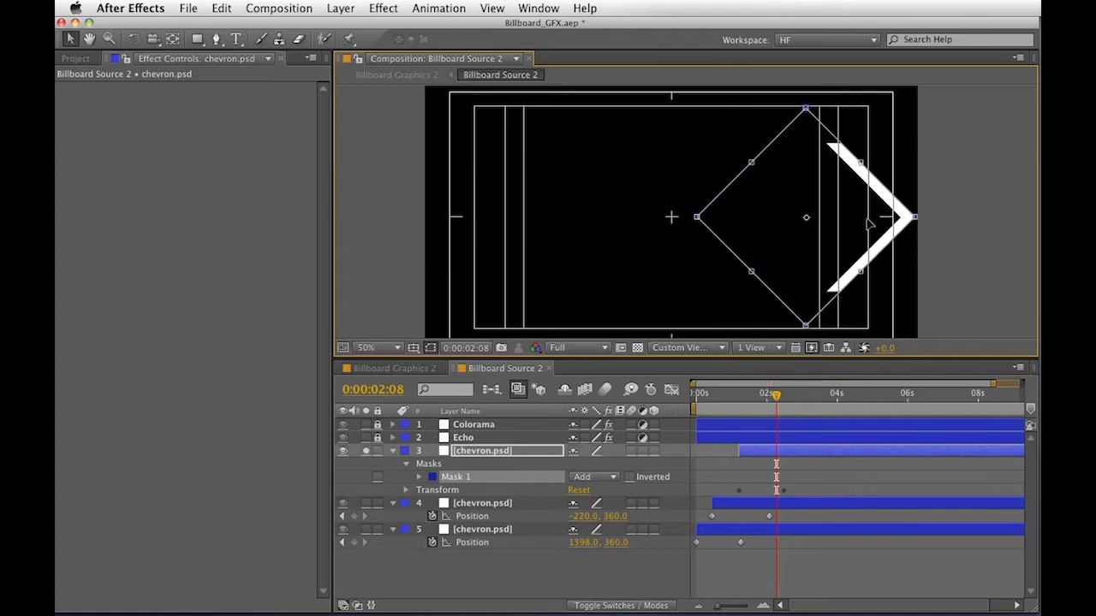
left_click(478, 612)
left_click(366, 451)
left_click(366, 450)
Return to Billboard Graphics 2 and rename the Form solid to Form RGBA
left_click(395, 368)
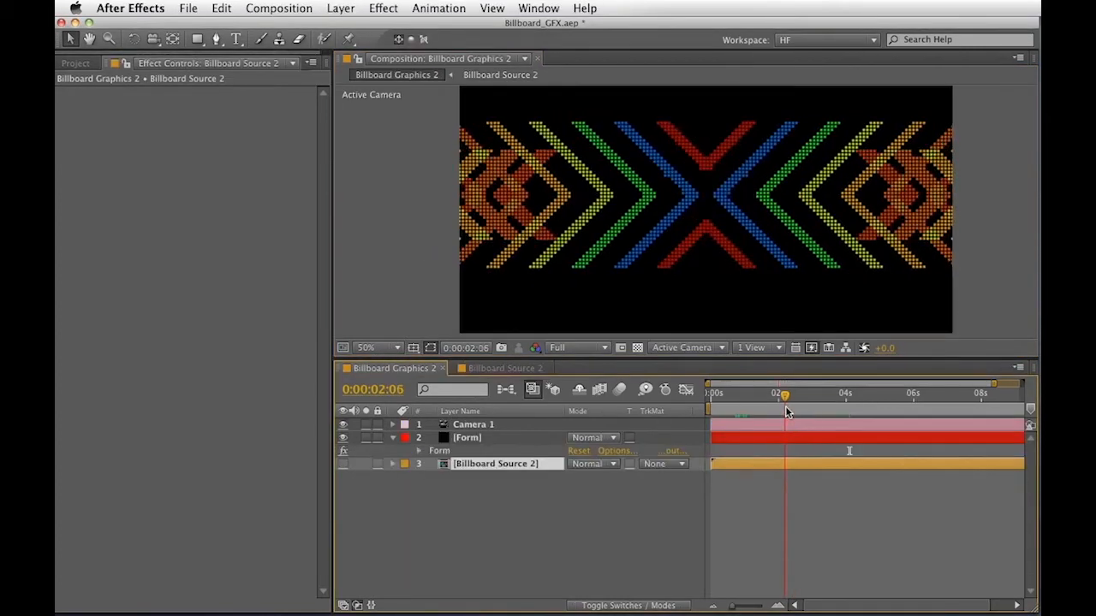
left_click(467, 437)
key("super+shift+y")
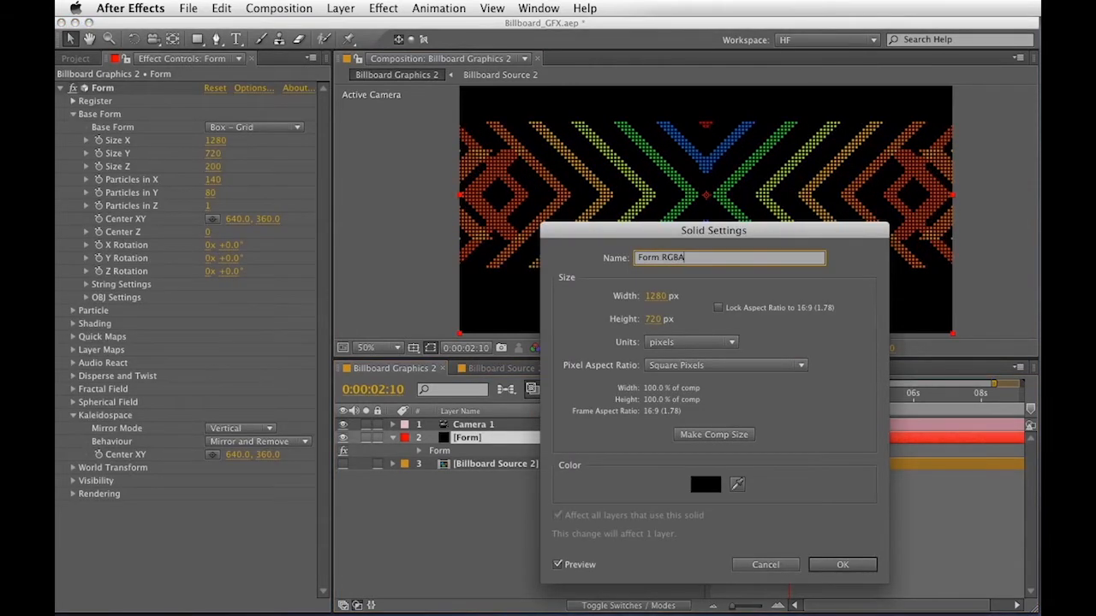
key("Return")
left_click(514, 579)
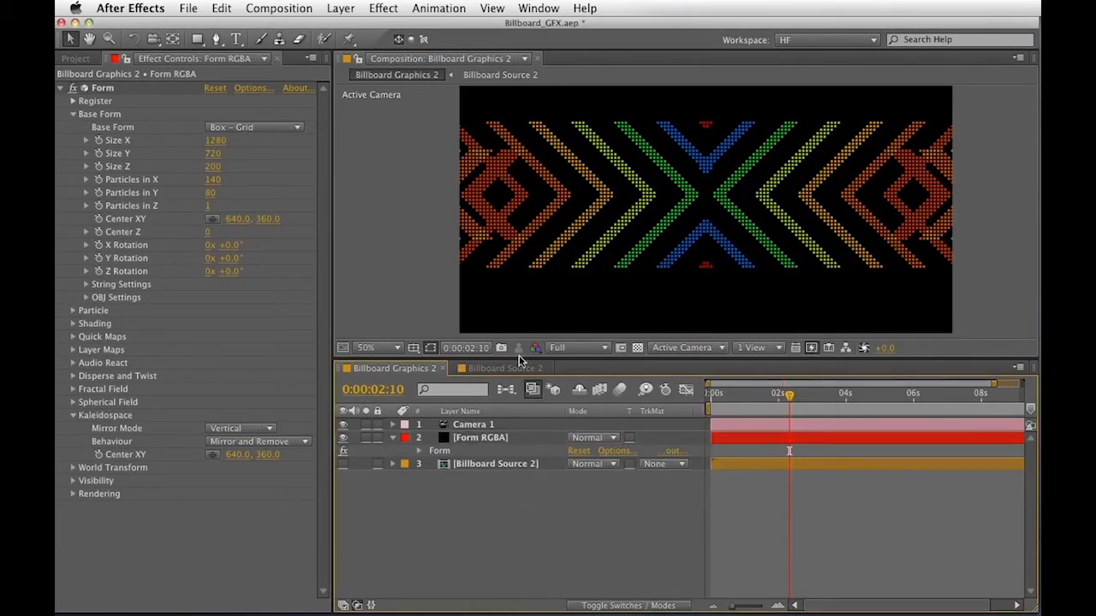
Create a comp-sized solid named Form Billboard, place it below Form RGBA, and apply the Form effect to it
key("super+y")
type("Form Billboard")
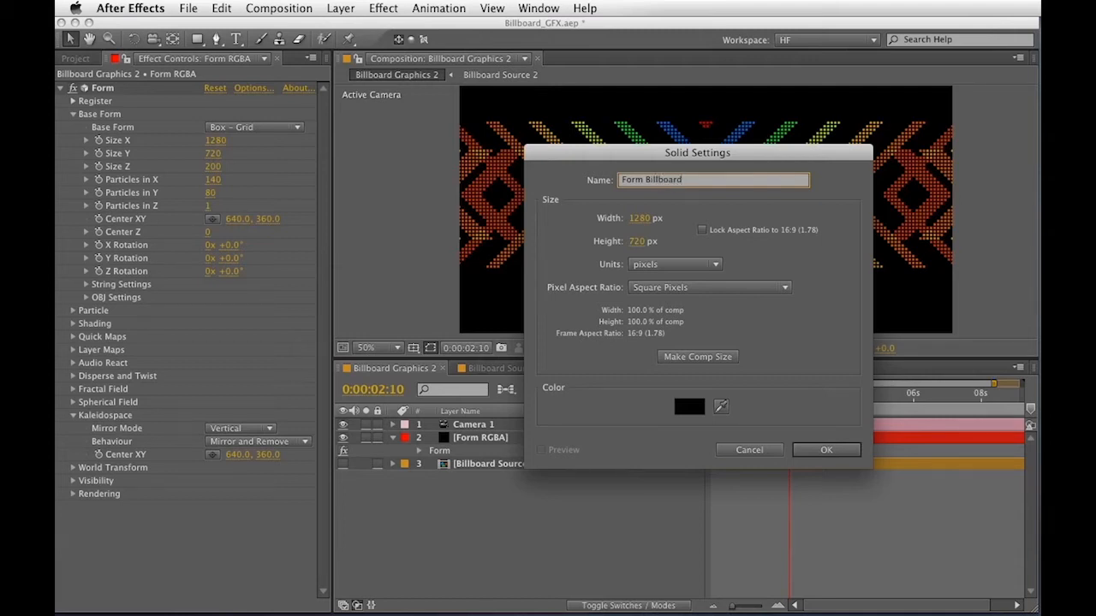
key("Return")
left_click_drag(467, 427, 467, 469)
left_click(383, 8)
left_click(391, 41)
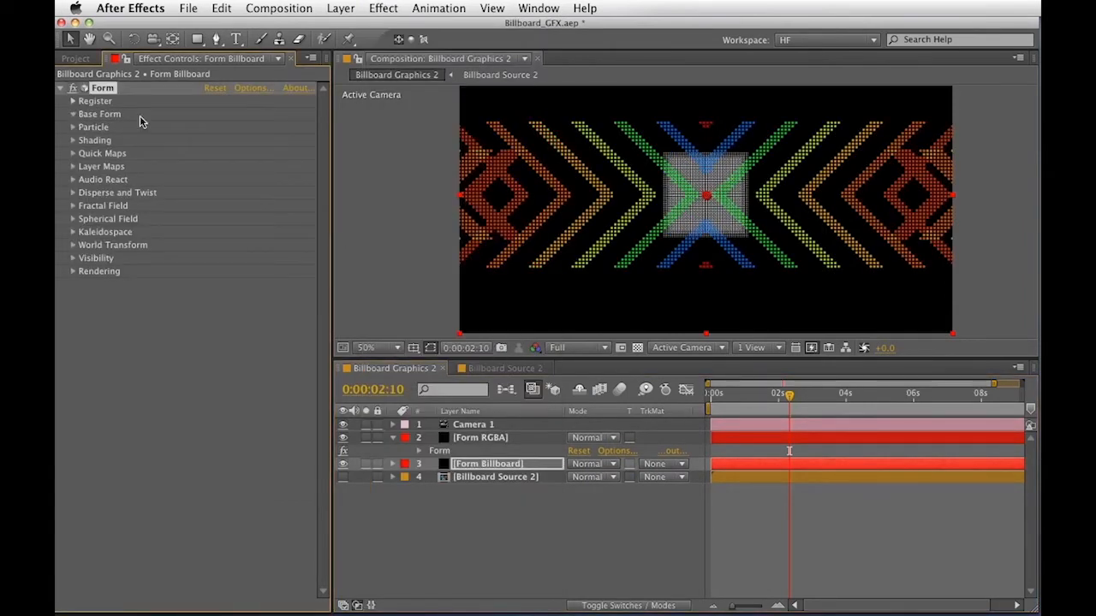
Set Form Billboard's base grid to 1280 by 720 with 1 particle in Z
left_click(213, 140)
type("1280")
key("Tab")
type("720")
key("Tab")
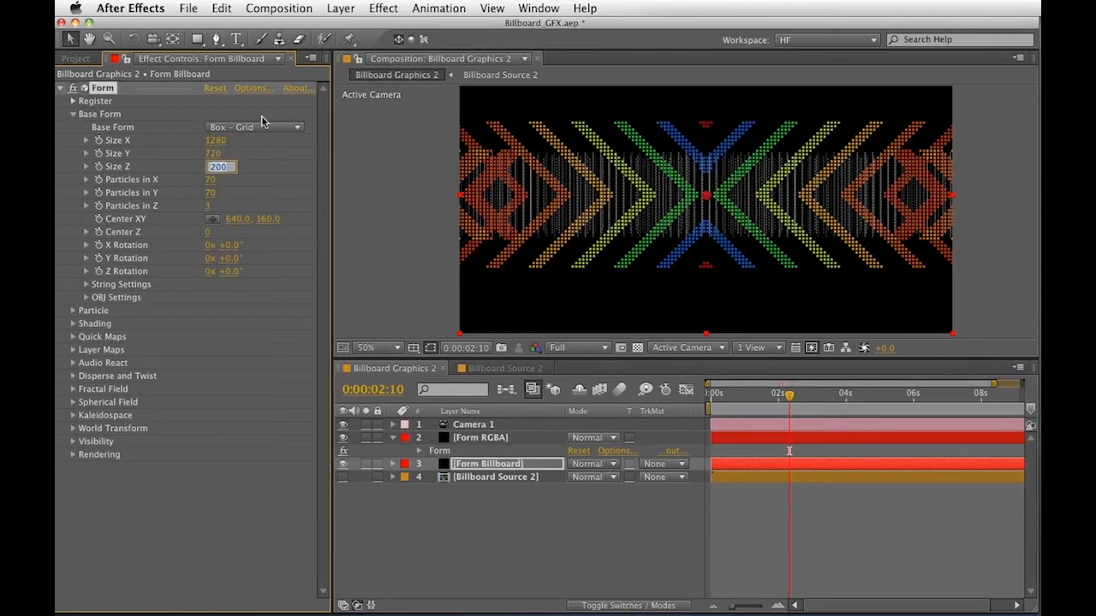
key("Tab")
key("Tab")
key("Tab")
type("1")
key("Return")
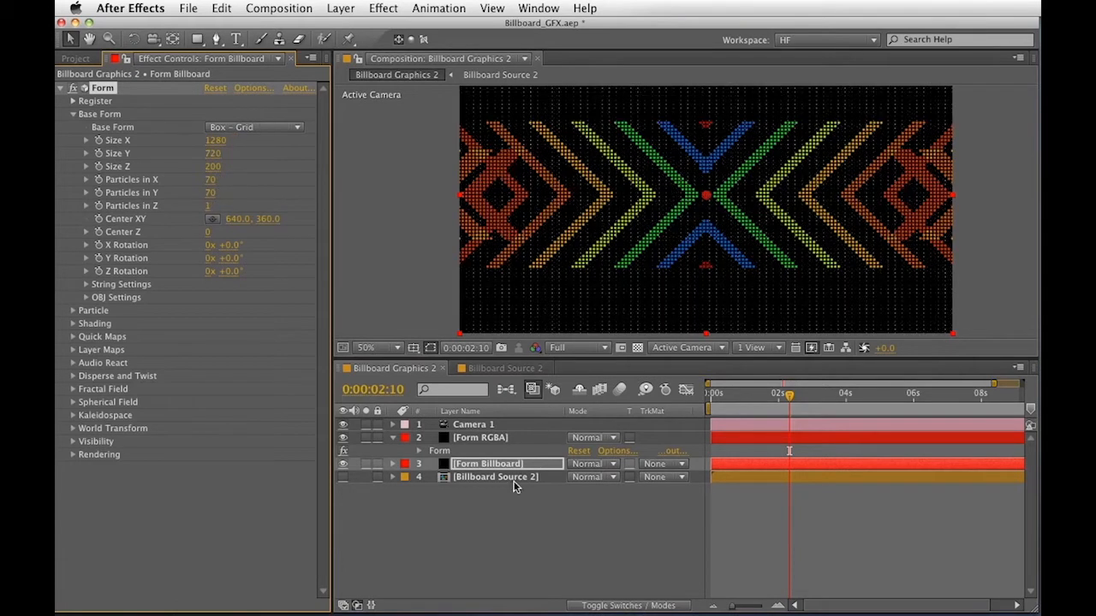
Match Form Billboard's particle counts to Form RGBA's, with 140 in X and 80 in Y
left_click(456, 452)
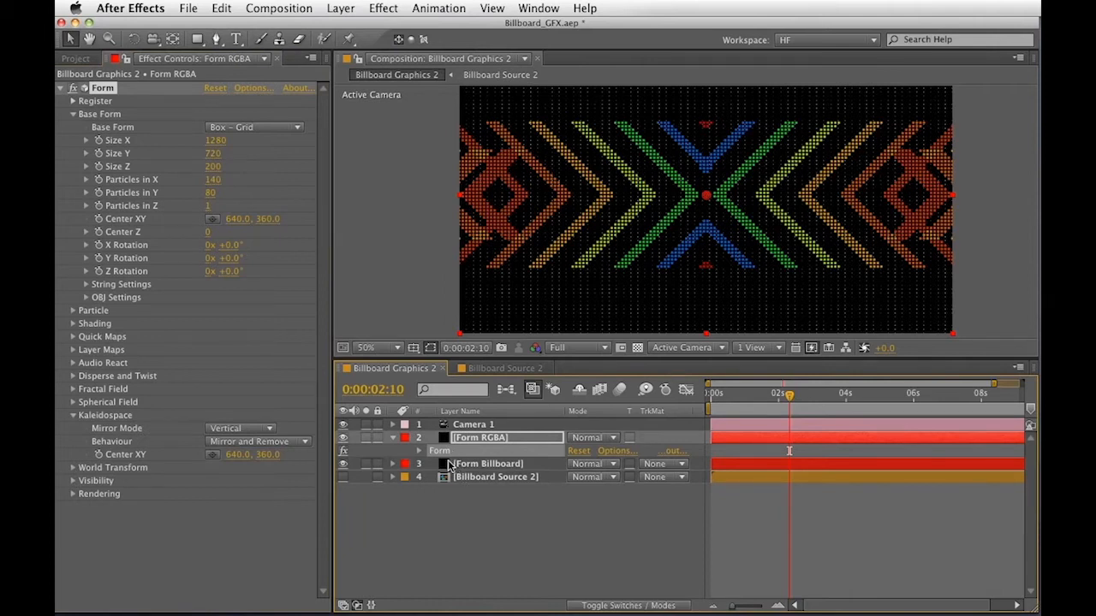
left_click(484, 464)
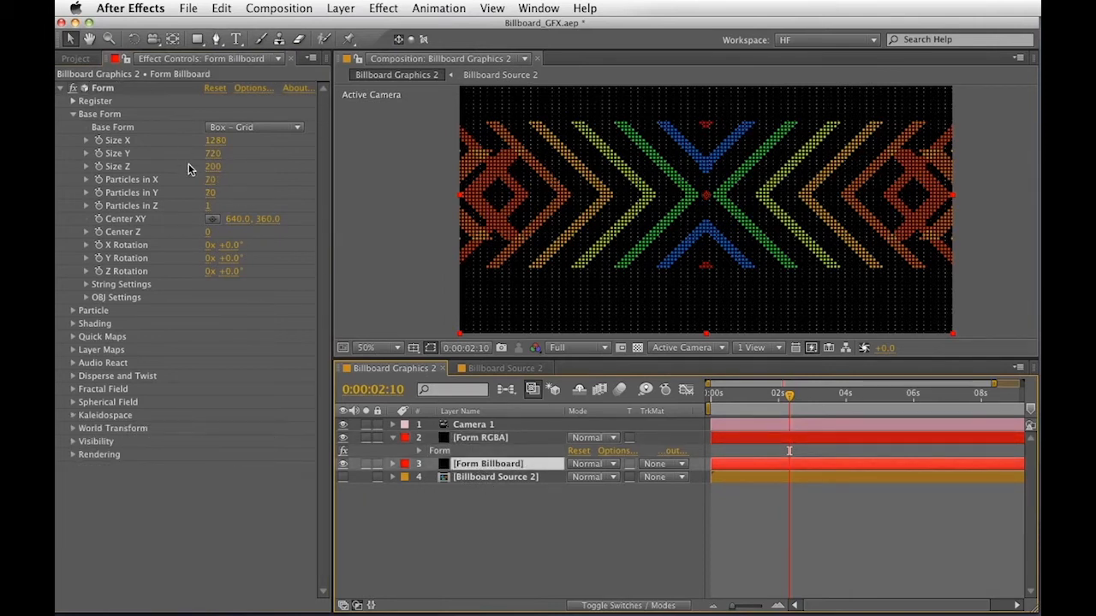
type("140")
key("Tab")
type("80")
key("Return")
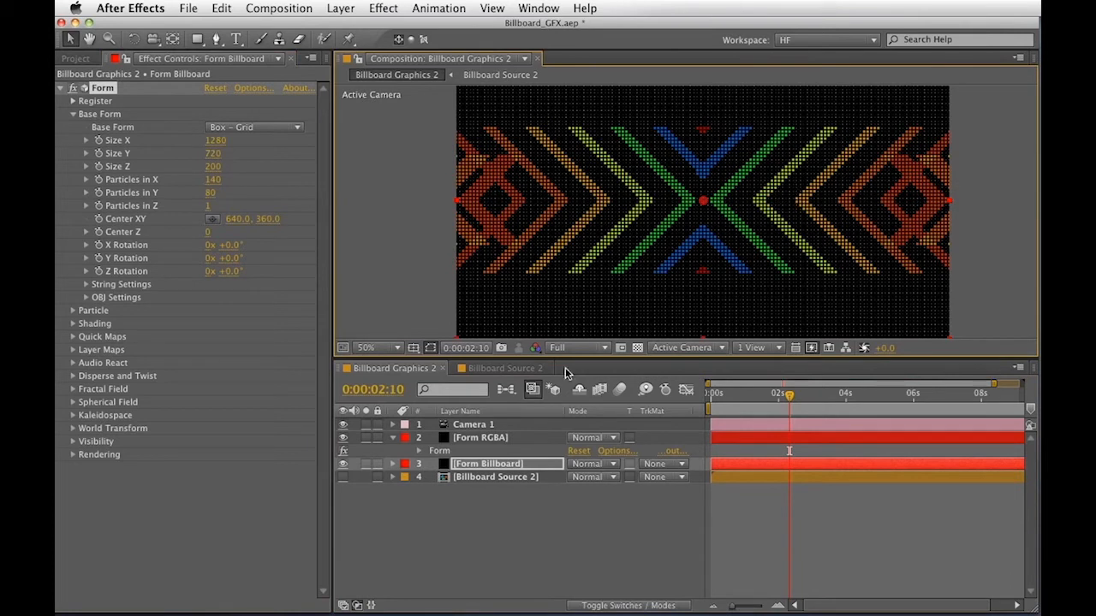
Lower the preview resolution to Half and set Form Billboard's particle size to 3
left_click(576, 347)
left_click(578, 399)
left_click(73, 311)
left_click(209, 377)
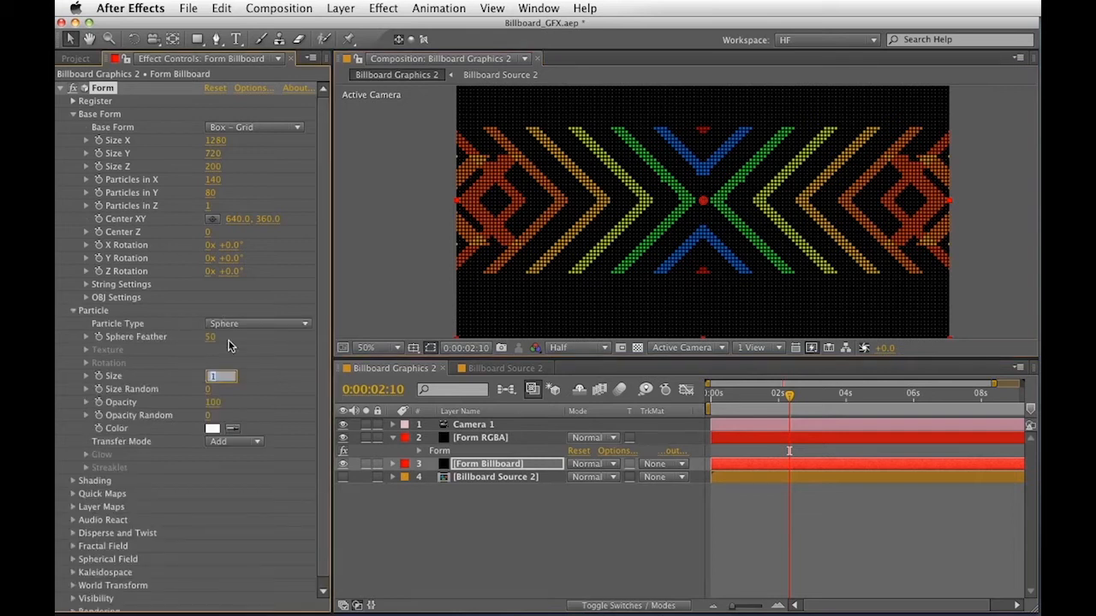
type("3")
key("Return")
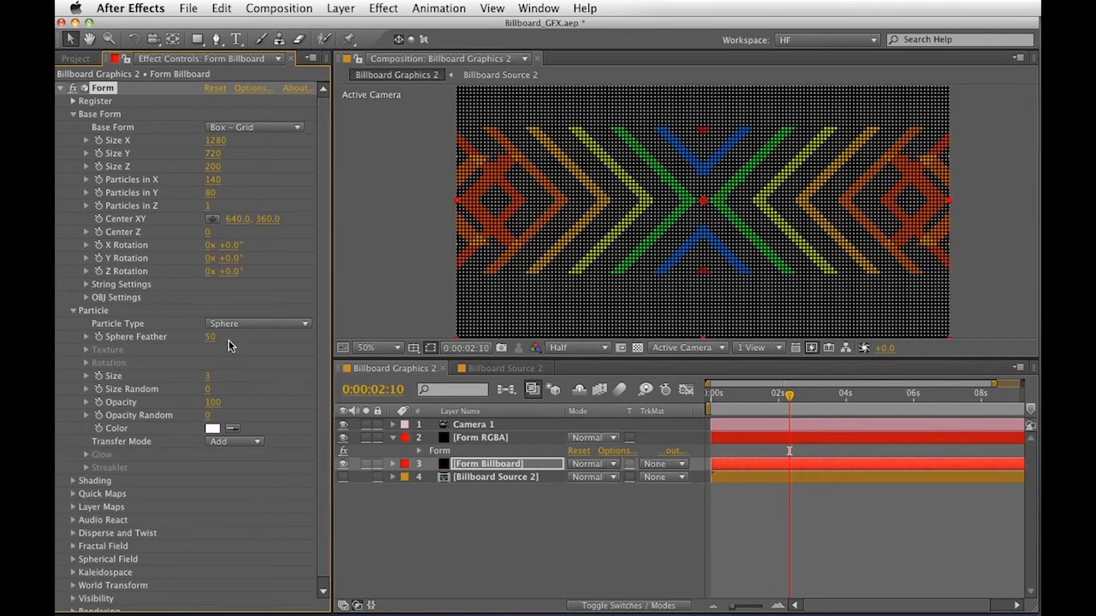
Reduce Form Billboard's particle opacity to 25
left_click(214, 402)
key("Return")
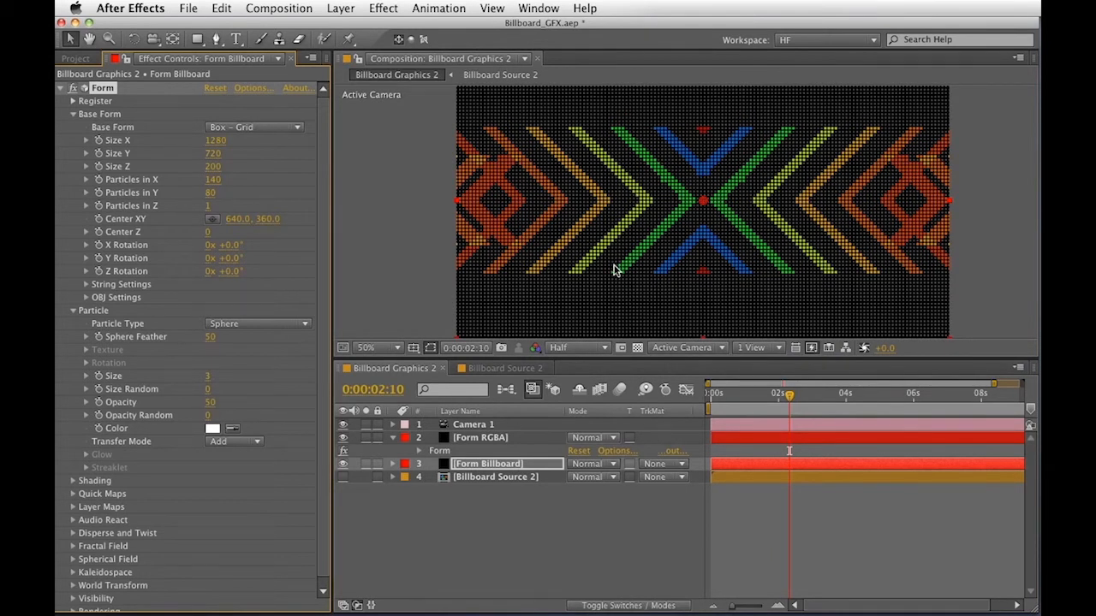
left_click(381, 455)
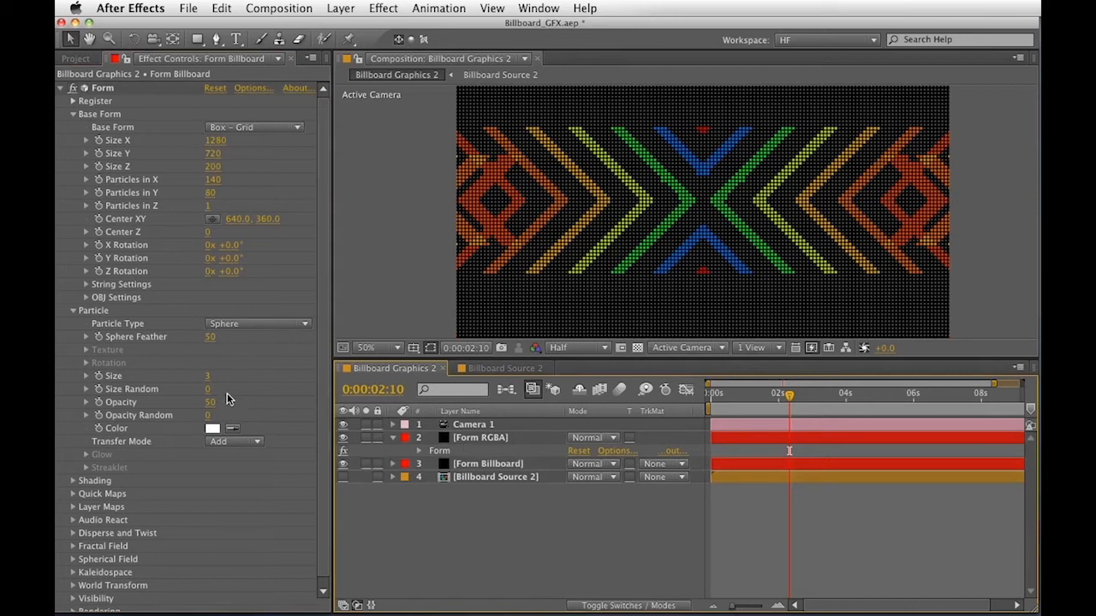
left_click(484, 466)
left_click(210, 402)
type("25")
key("Return")
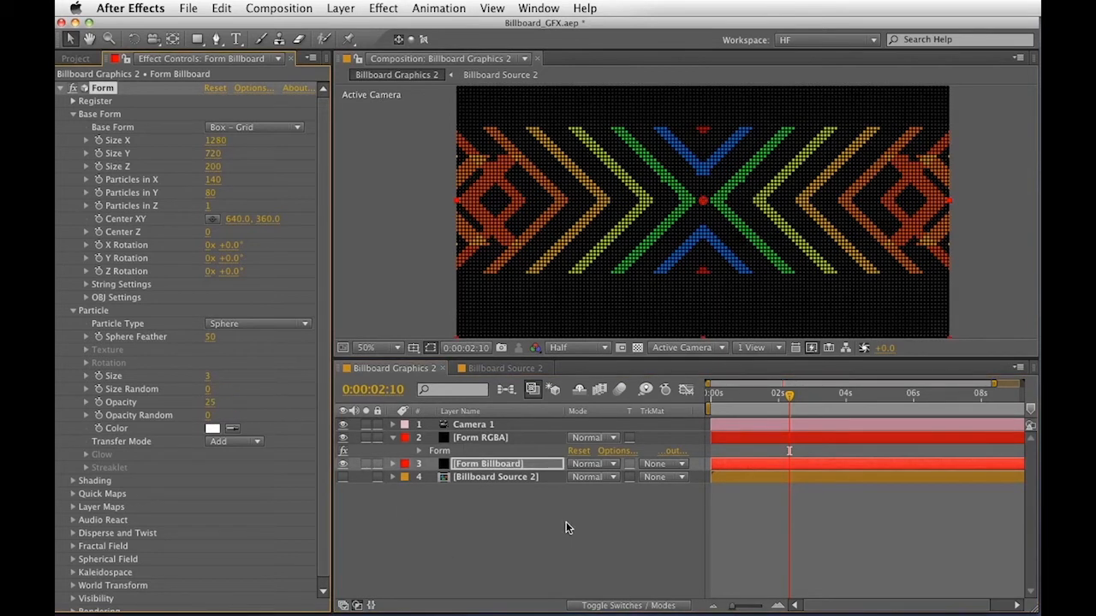
Set the particle Opacity Random of Form RGBA to 40 and inspect the dots up close
left_click(454, 452)
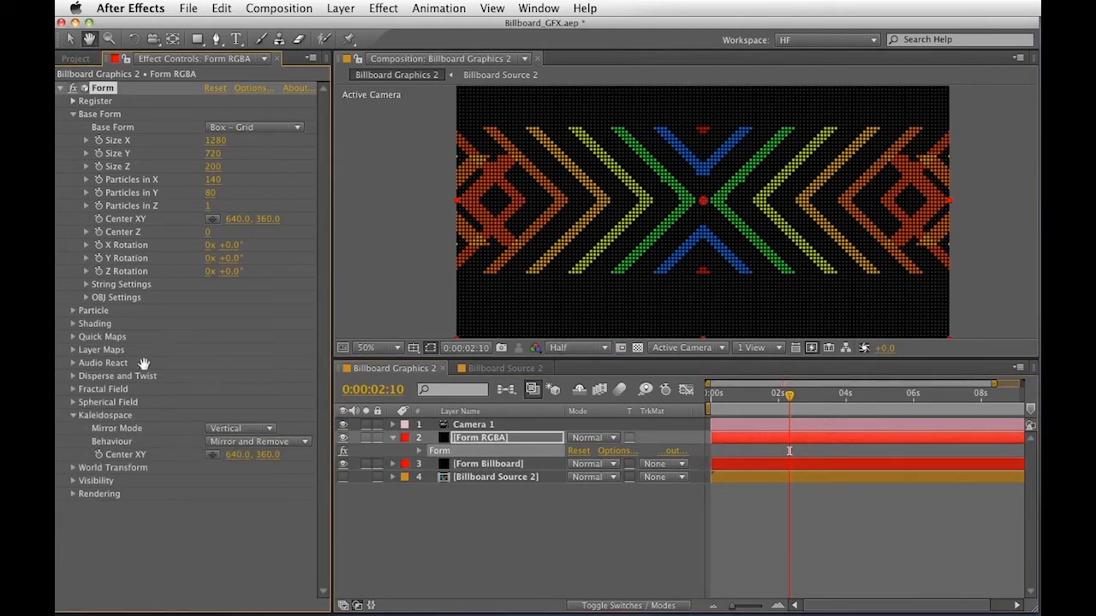
left_click(74, 311)
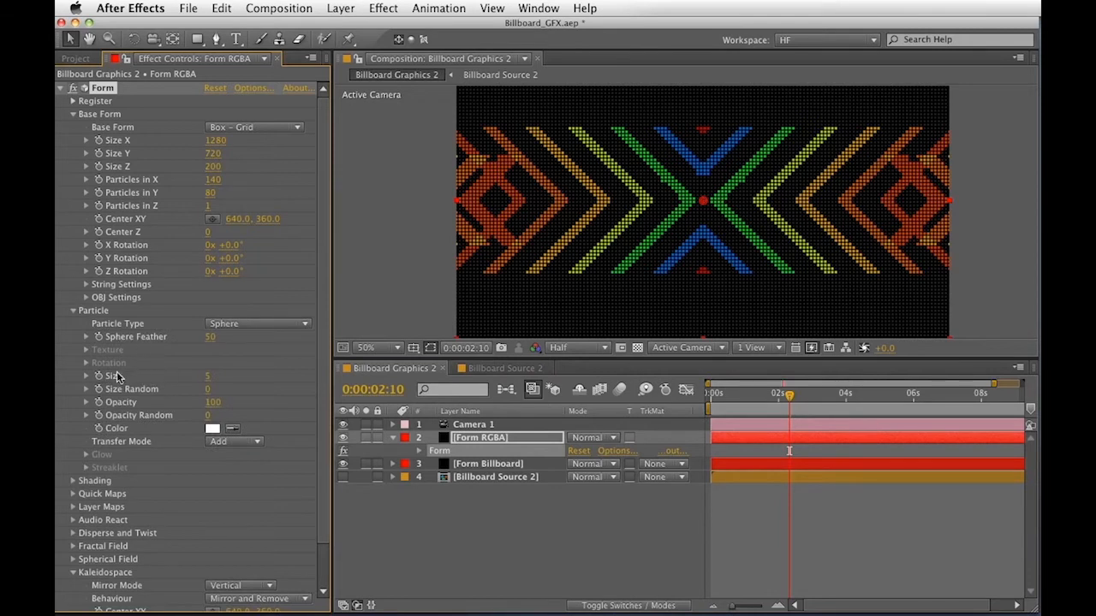
mouse_move(225, 416)
left_mouse_down()
mouse_move(266, 409)
mouse_move(244, 408)
left_mouse_up()
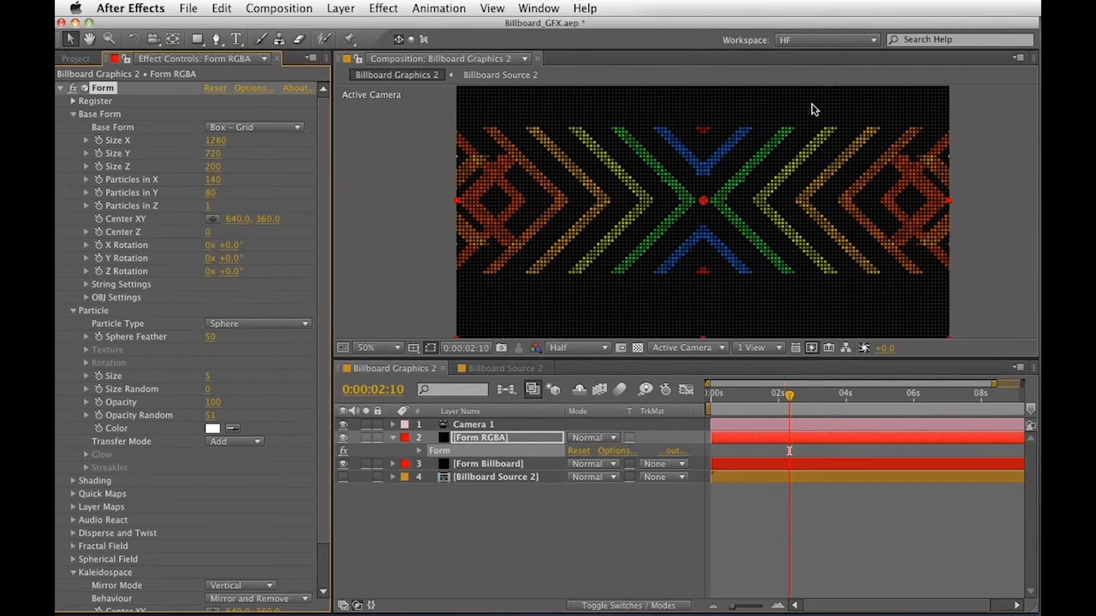
key("period")
key("comma")
key("period")
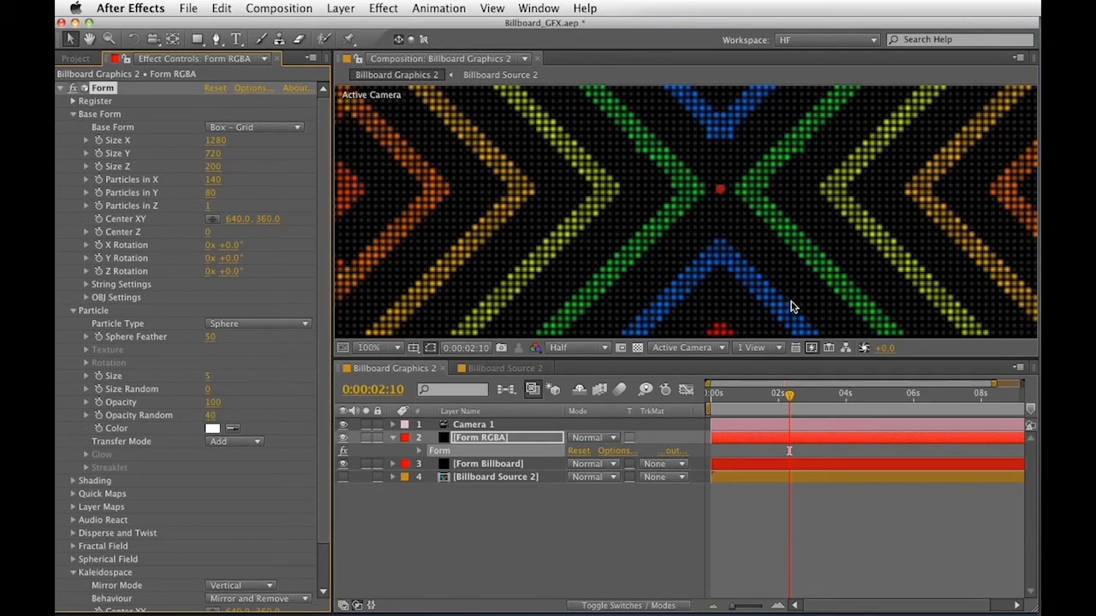
Set the particle Opacity Random of Form Billboard to 20
left_click(468, 464)
key("e")
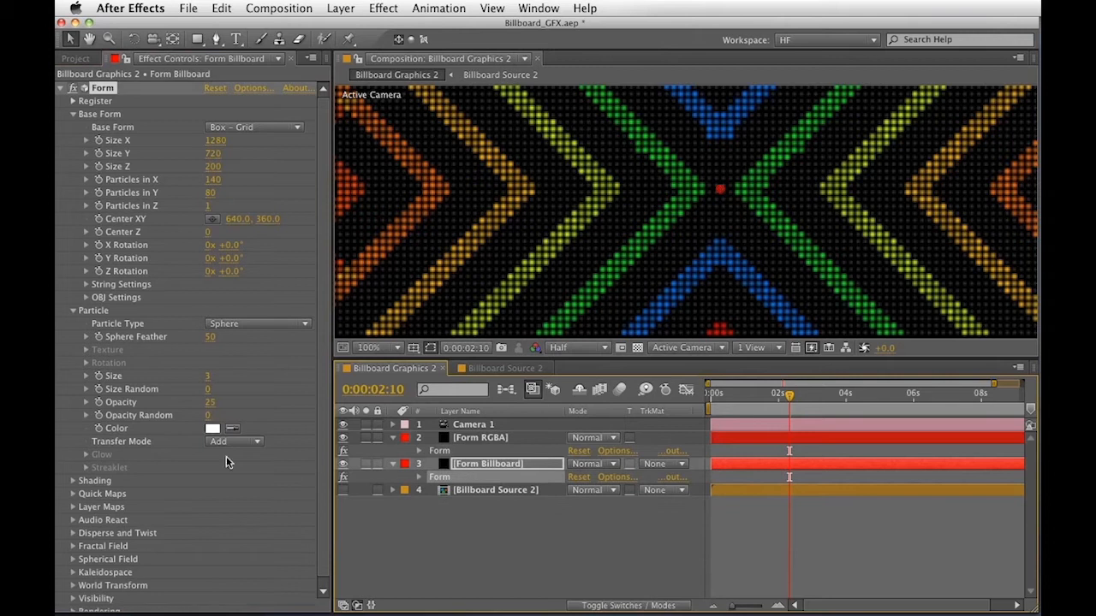
left_click(208, 415)
type("10")
key("Return")
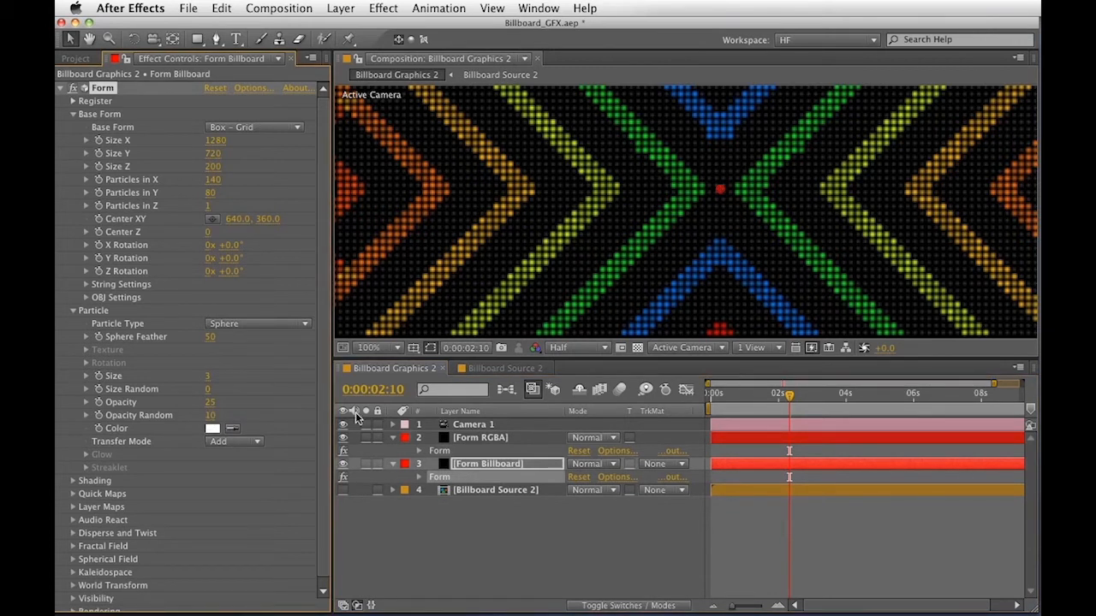
left_click_drag(209, 415, 232, 400)
key("comma")
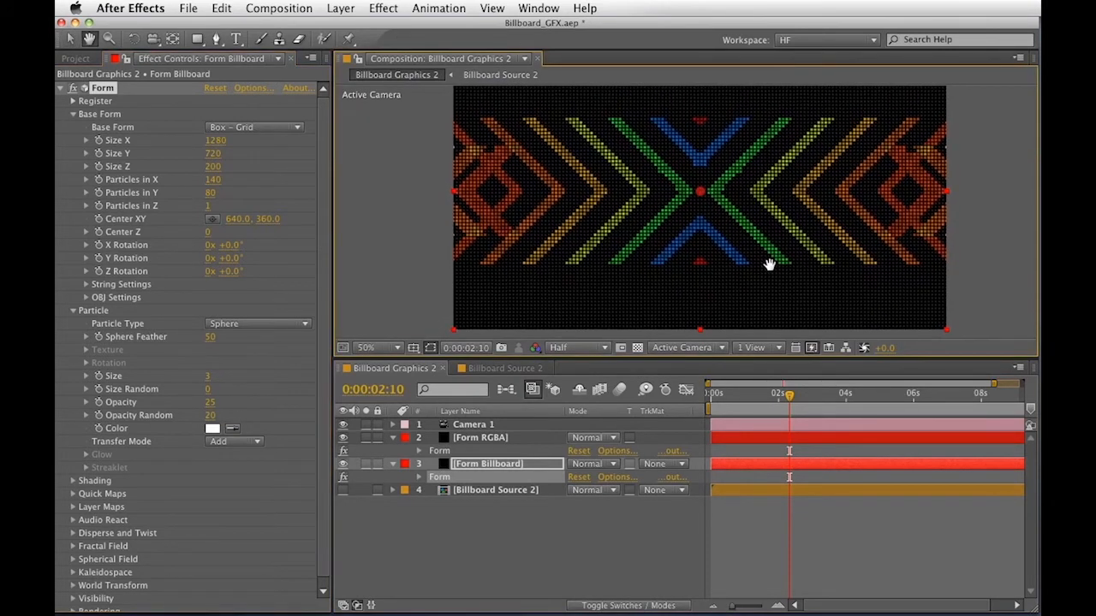
With Camera 1 selected, show the rulers, enlarge the composition view and place a horizontal guide across the lower part of the frame
left_click(490, 425)
key("c")
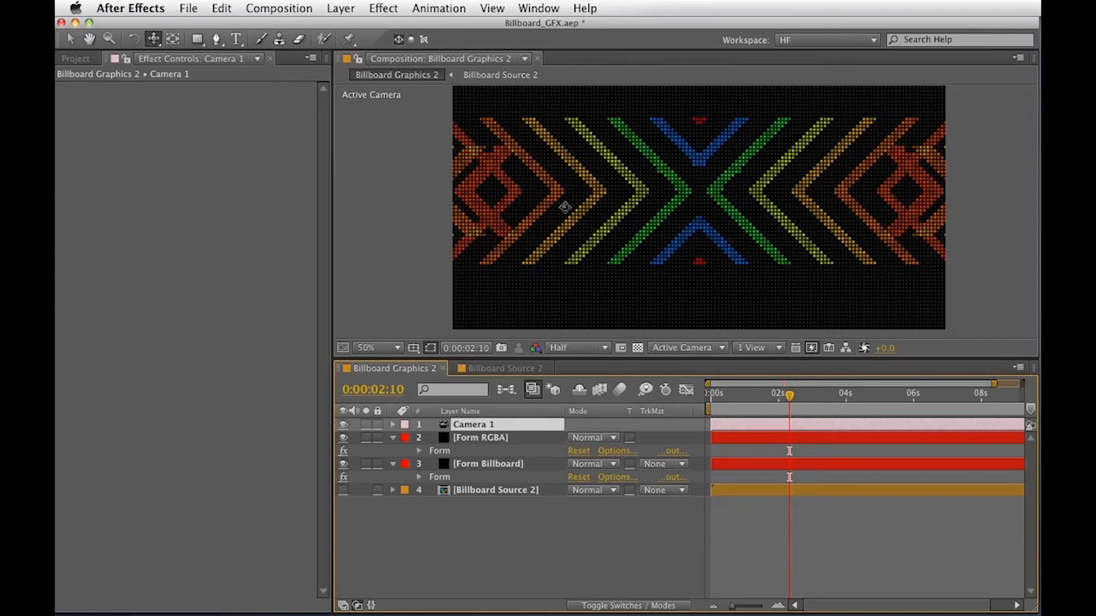
left_click_drag(682, 274, 694, 228)
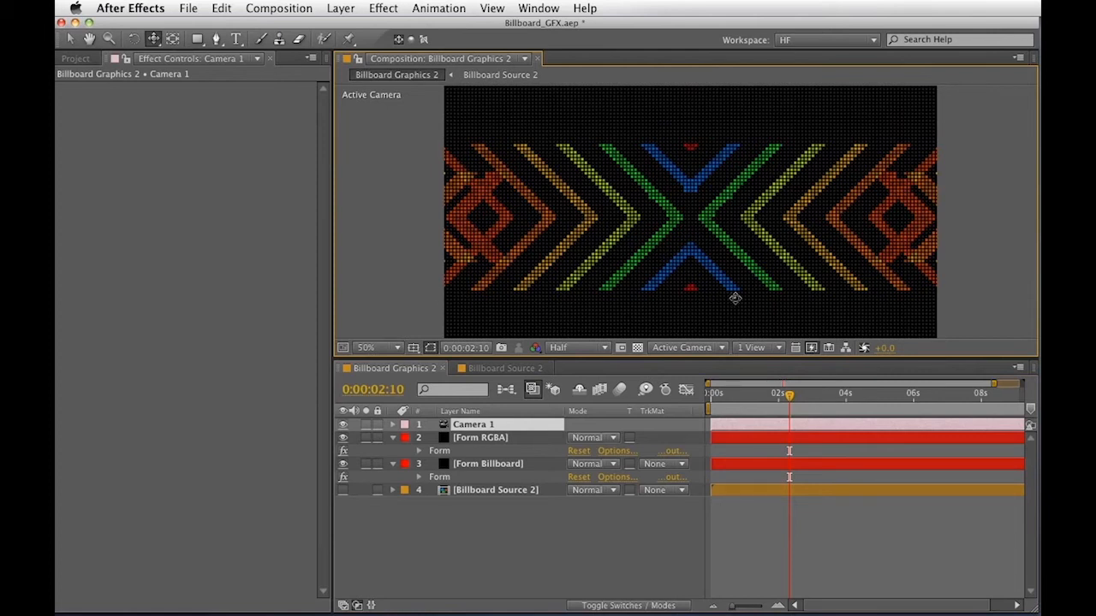
key("h")
left_click_drag(591, 278, 587, 271)
key("c")
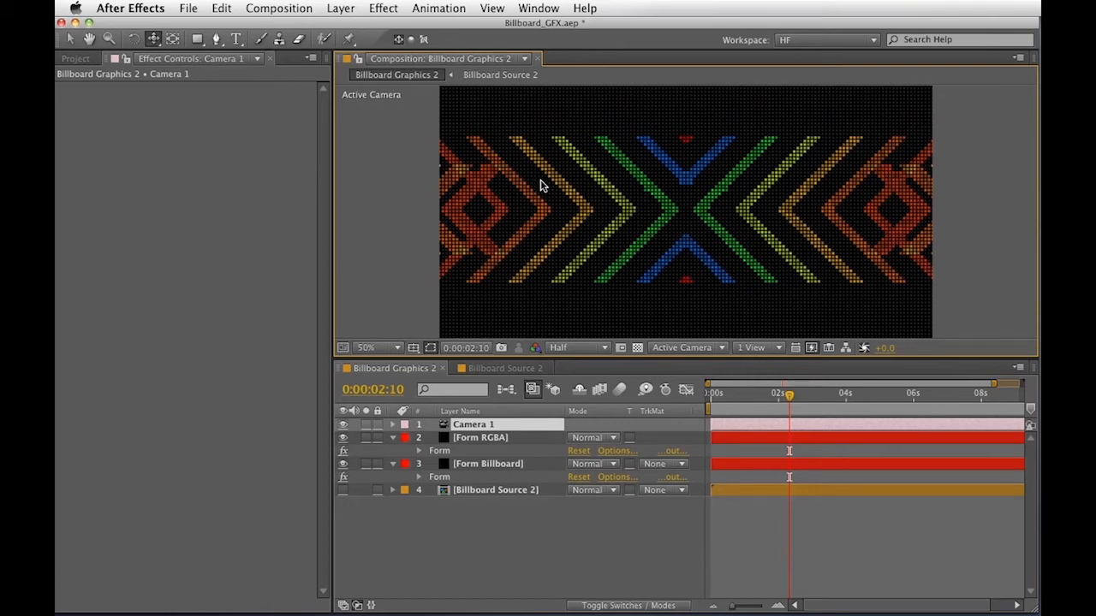
key("super+r")
left_click_drag(615, 357, 620, 450)
left_click_drag(691, 90, 702, 310)
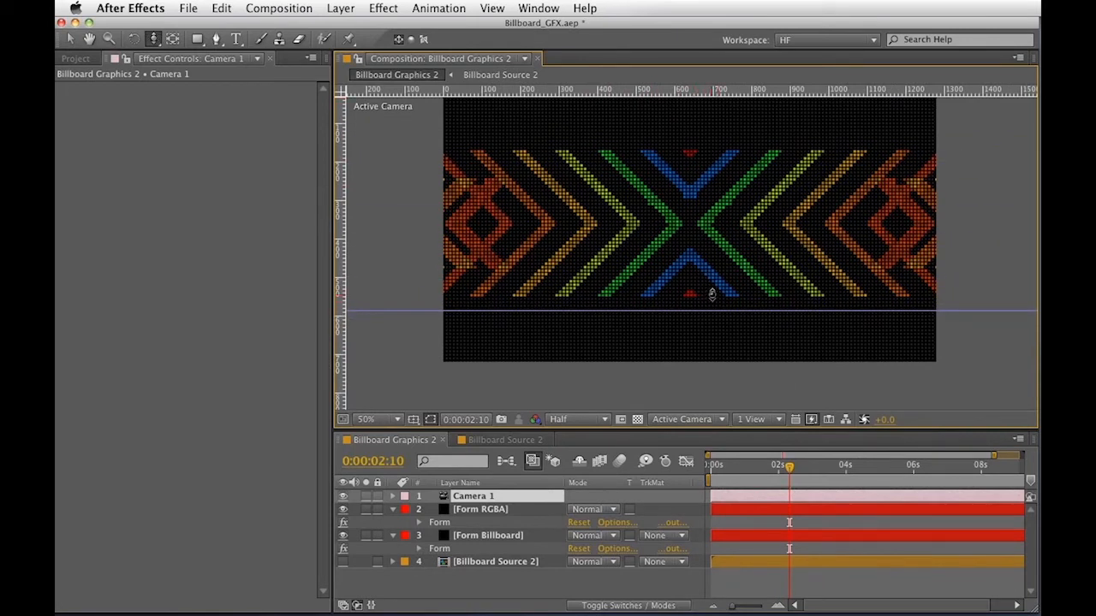
Track Camera 1 vertically so the lower edge of the billboard grid sits on the horizontal guide
mouse_move(713, 295)
left_mouse_down()
mouse_move(710, 265)
mouse_move(680, 272)
mouse_move(719, 279)
mouse_move(714, 247)
mouse_move(695, 282)
left_mouse_up()
key("h")
key("c")
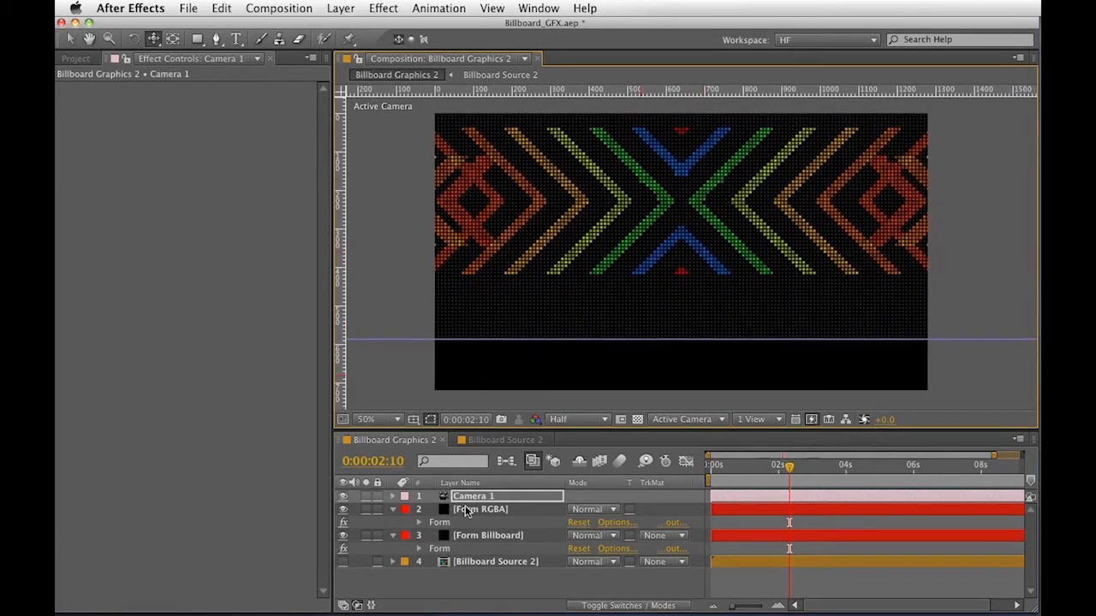
Move the Form RGBA grid down by setting the Y value of its Center XY to 440
left_click(479, 508)
mouse_move(678, 320)
left_mouse_down()
mouse_move(682, 333)
mouse_move(682, 321)
left_mouse_up()
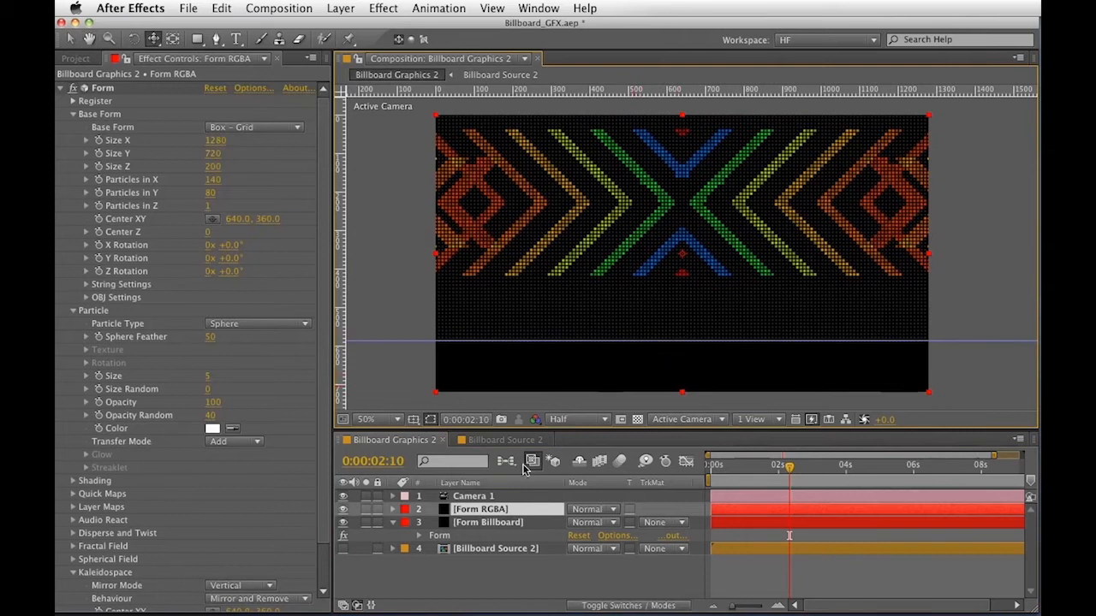
key("e")
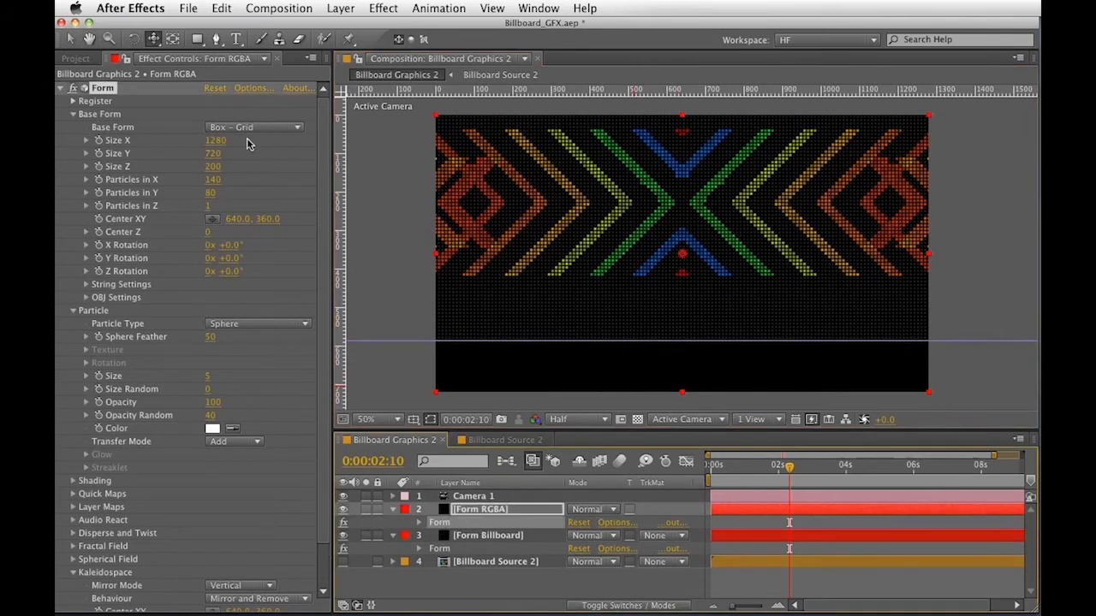
left_click(267, 219)
key("shift+Up")
key("shift+Up")
key("shift+Up")
key("shift+Up")
key("shift+Up")
key("shift+Up")
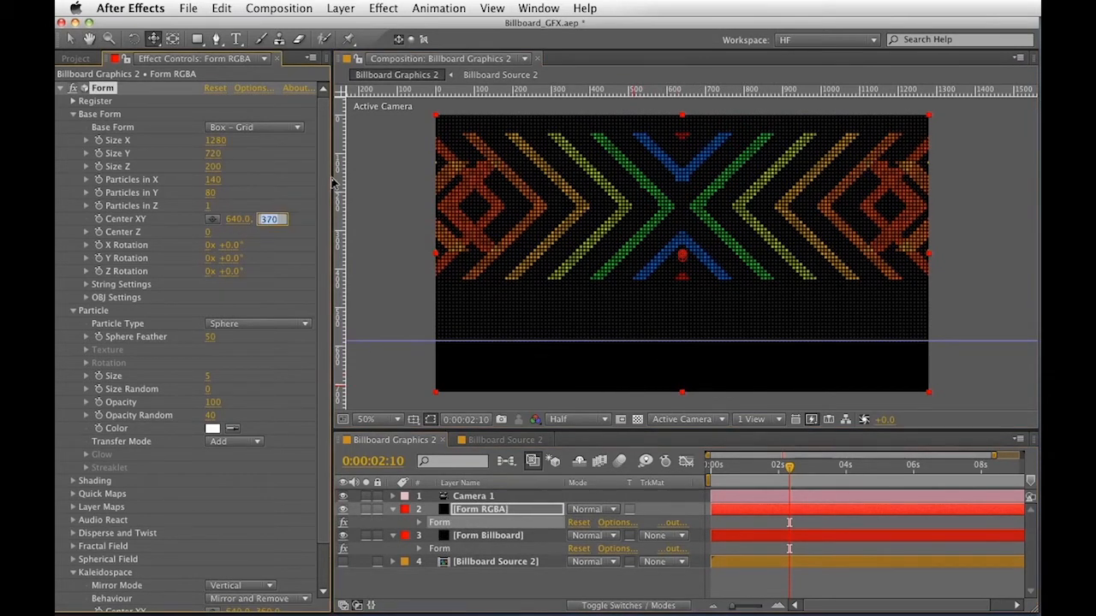
key("shift+Up")
key("shift+Up")
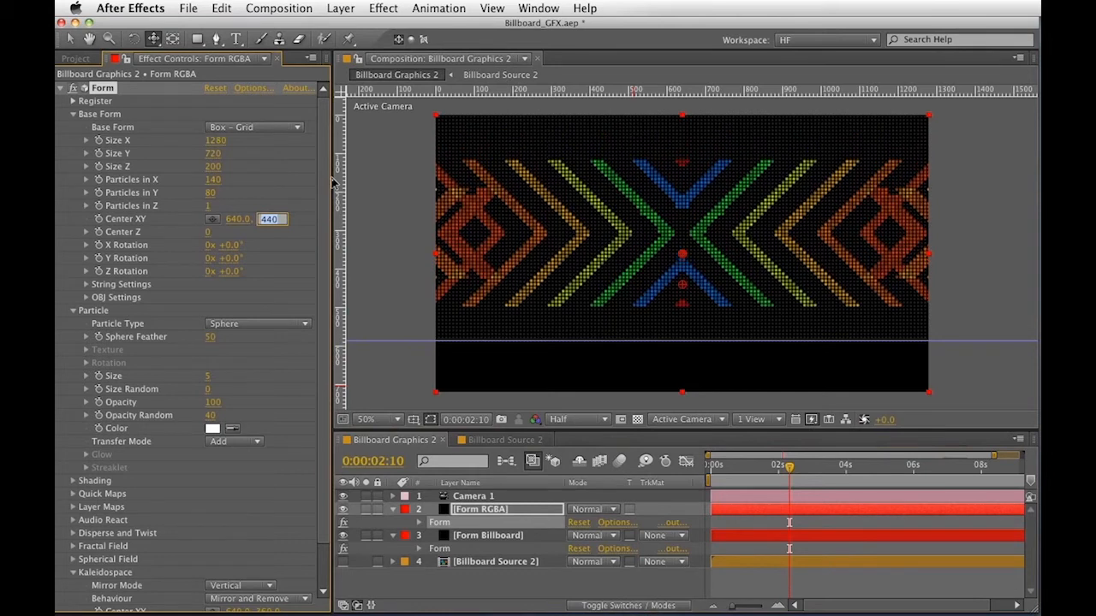
key("Return")
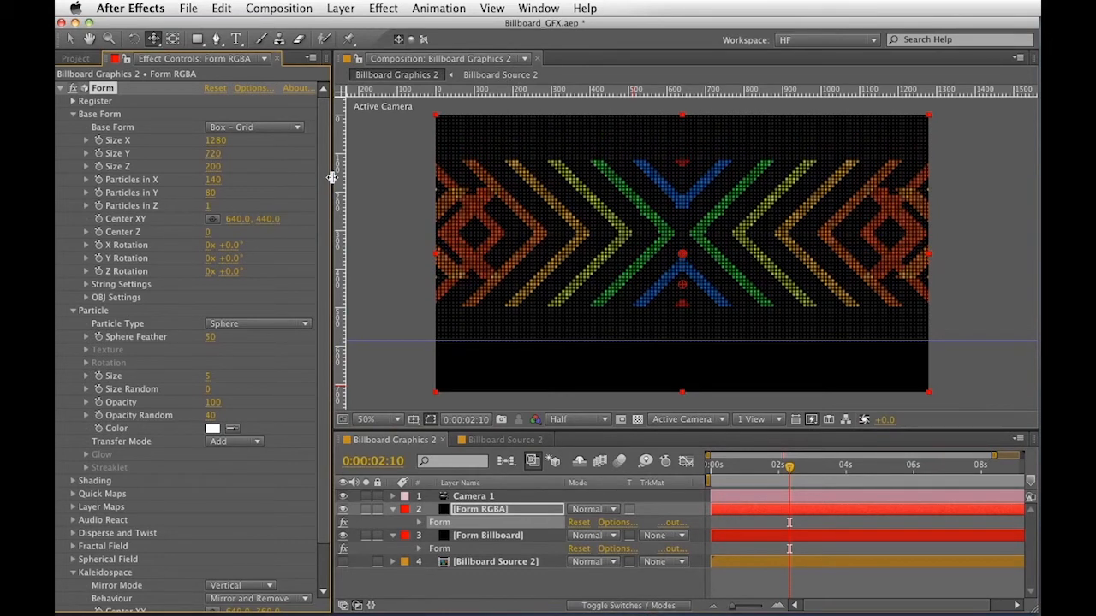
Collapse the Form effect listings of both Form layers in the timeline and leave all layers deselected
left_click(479, 523)
key("e")
left_click(473, 524)
key("e")
key("super+Up")
key("super+Up")
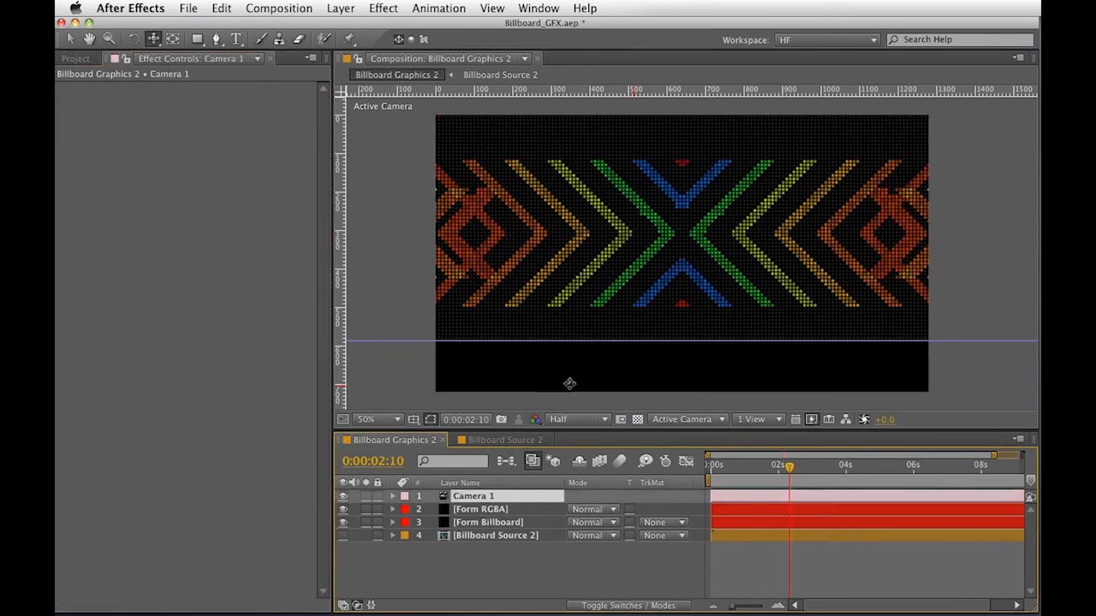
left_click(464, 600)
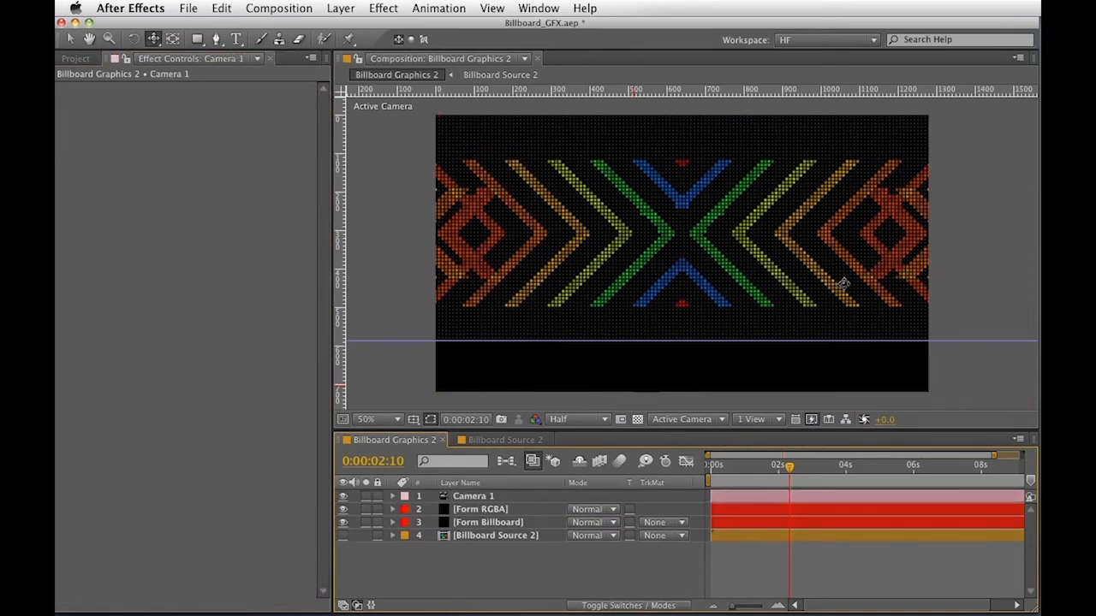
Check the composition briefly against the transparency grid and hide the rulers
left_click(637, 418)
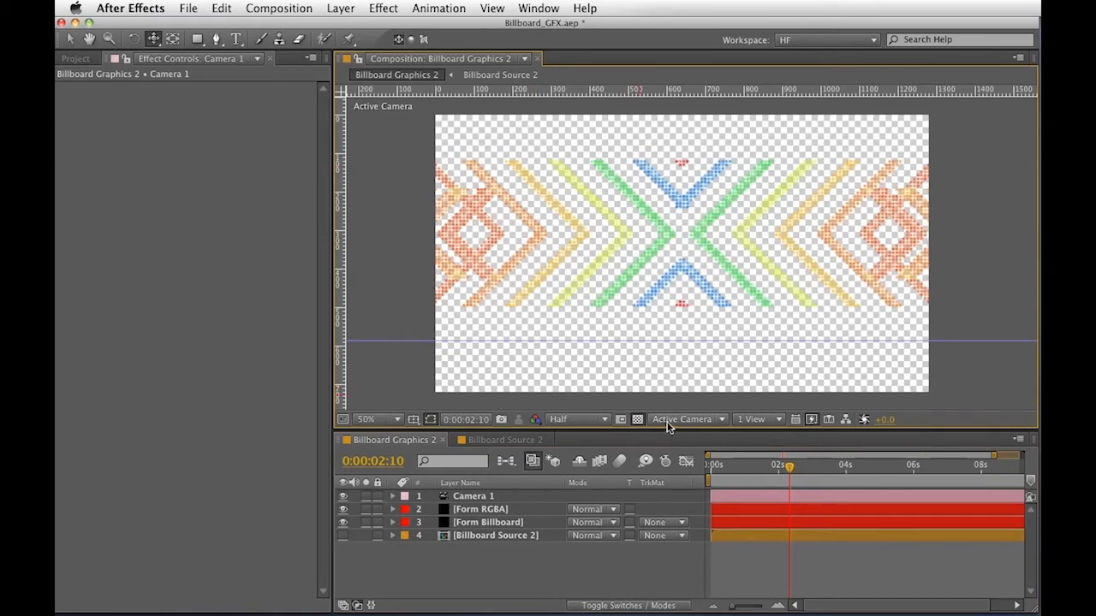
left_click(637, 418)
key("h")
left_click_drag(709, 362, 704, 376)
key("c")
key("super+r")
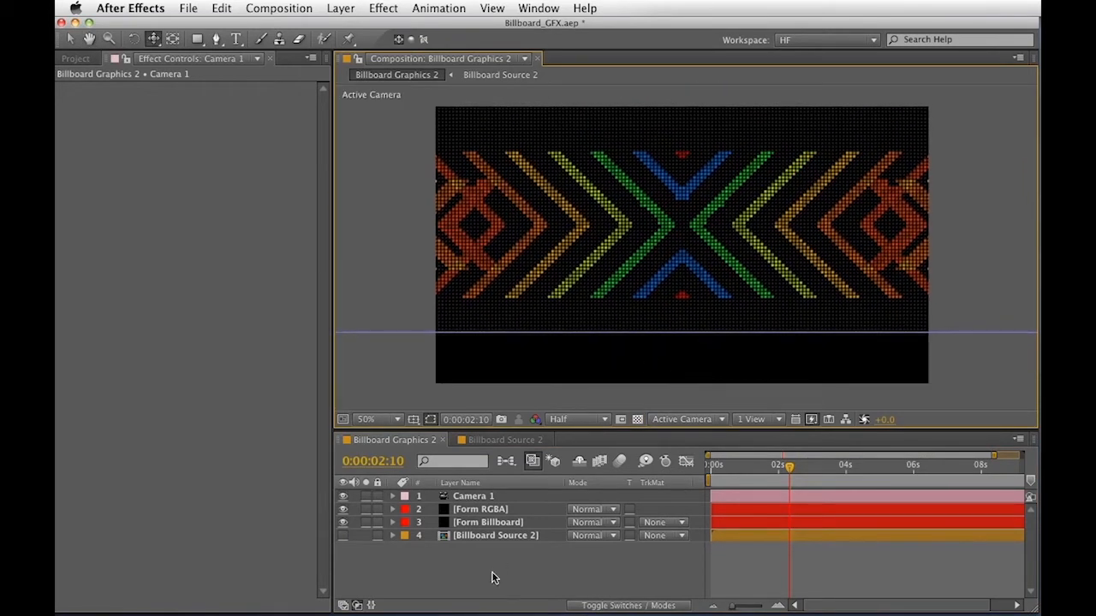
Create a black 1280 by 720 solid named Black BG and place it beneath all other layers
key("super+y")
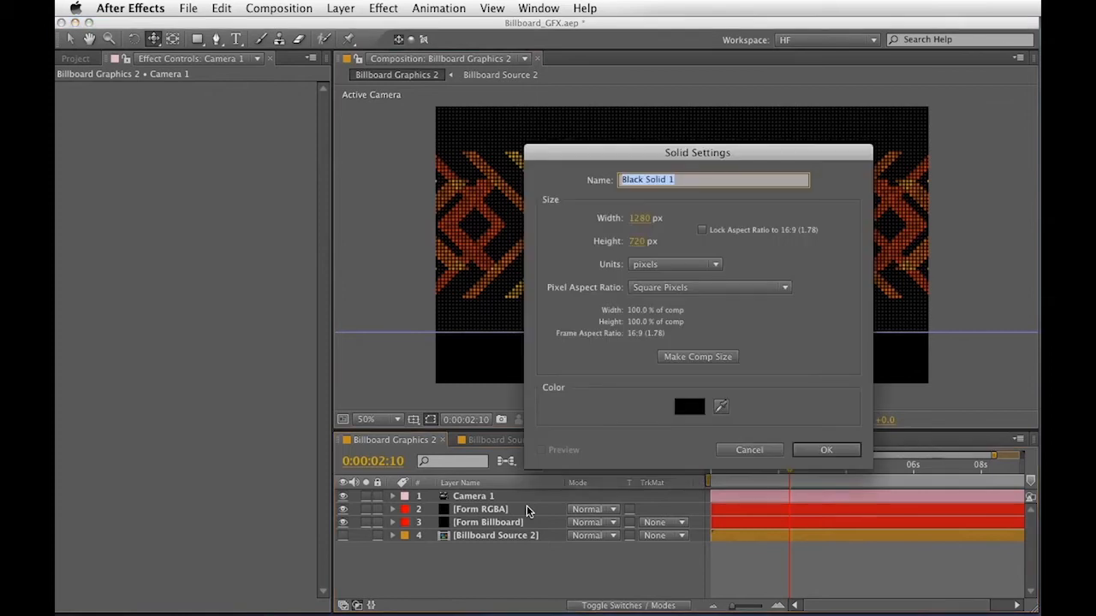
type("Black B")
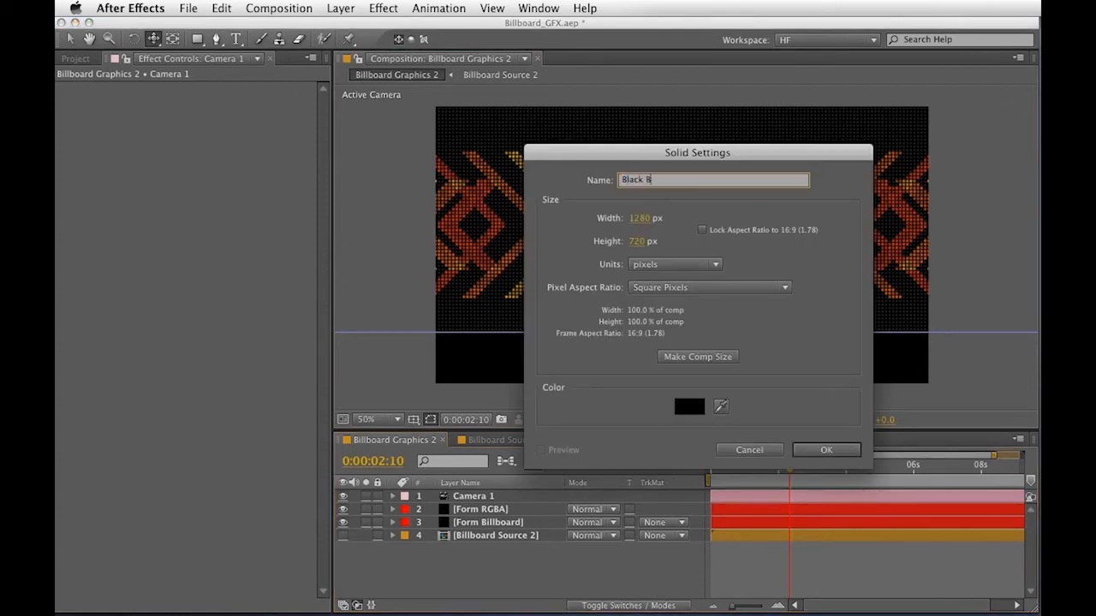
type("G")
key("Return")
left_click_drag(484, 496, 497, 566)
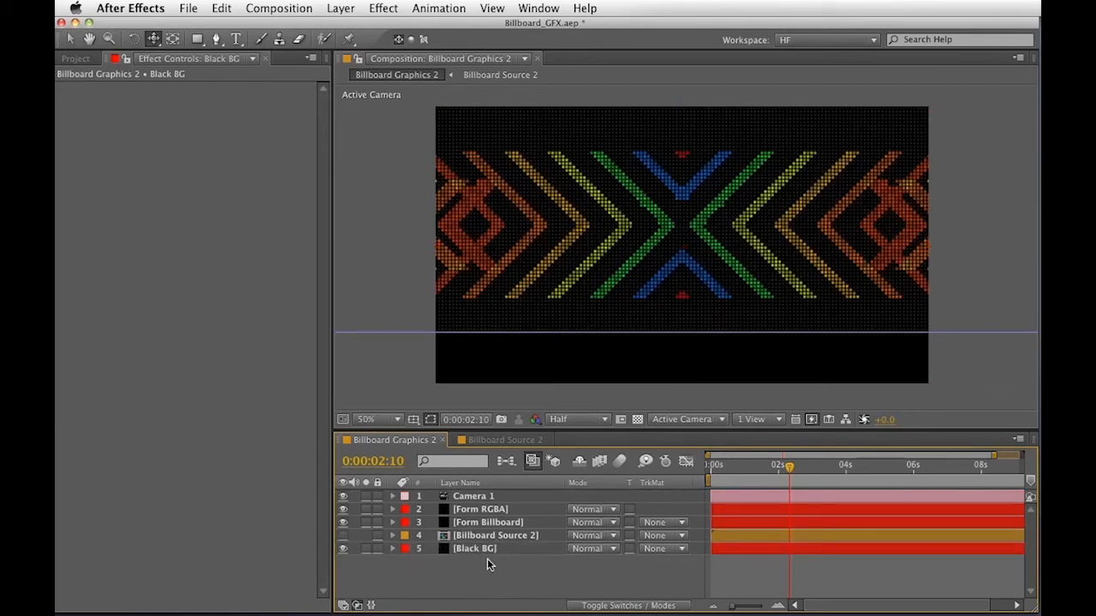
Create a black 1280 by 720 solid named Reflection, make it an adjustment layer and place it directly beneath Camera 1
key("super+y")
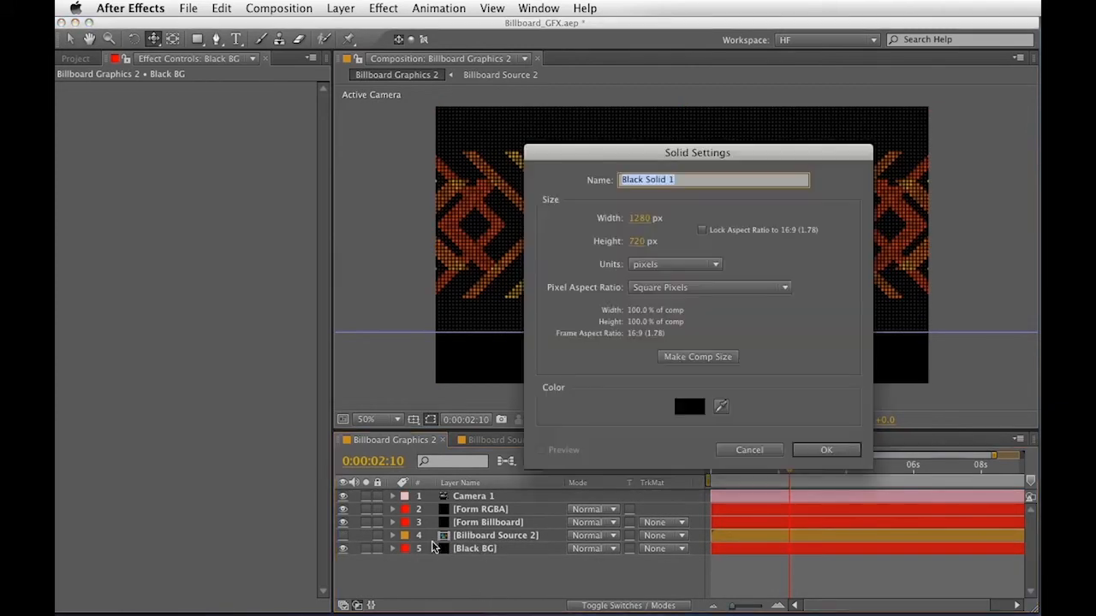
type("Refl")
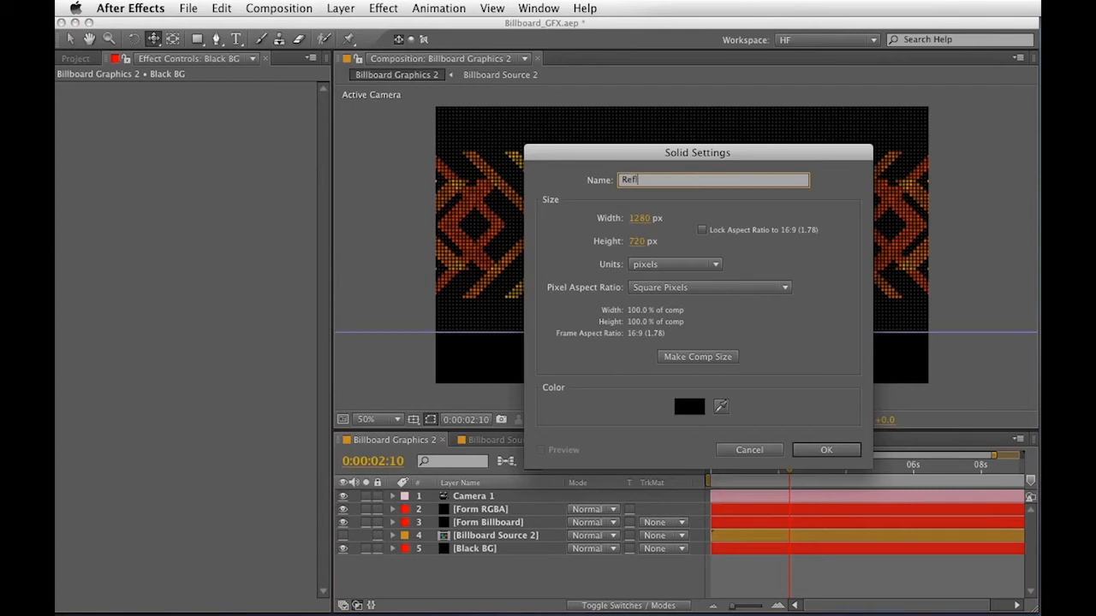
key("Return")
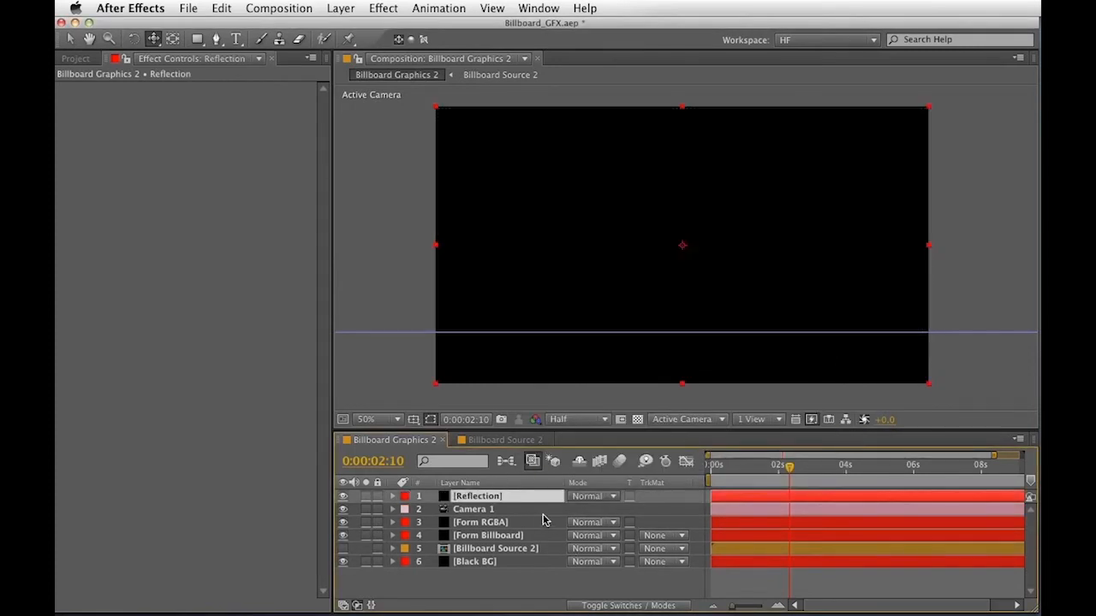
key("F4")
left_click(643, 497)
left_click_drag(475, 498, 526, 514)
Apply the RG Reflection effect to the Reflection layer and lower its baseline to a Y value of 586
left_click(382, 9)
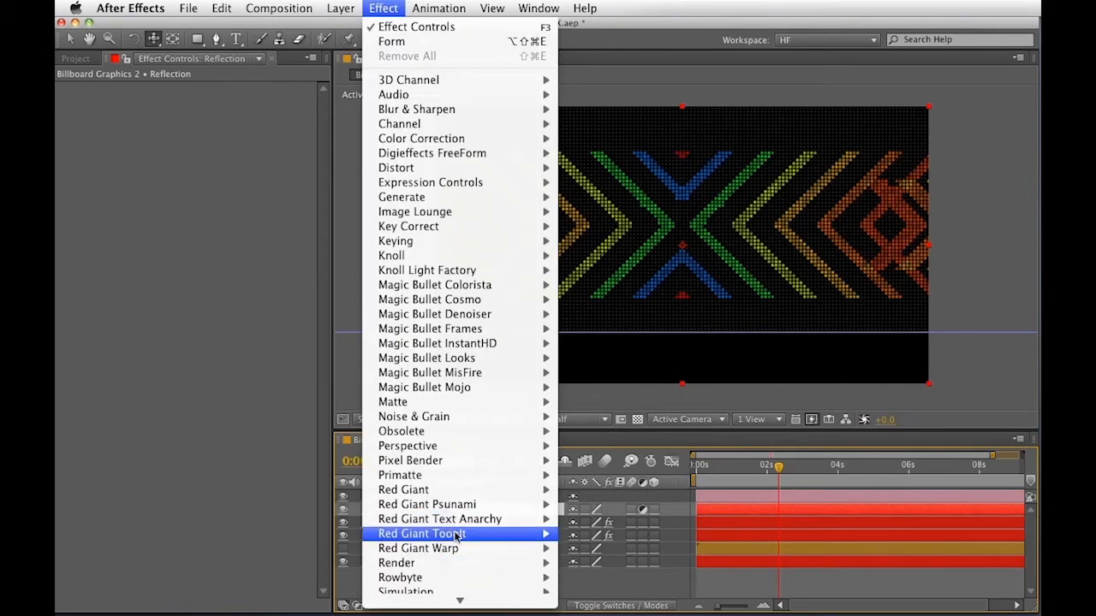
mouse_move(463, 548)
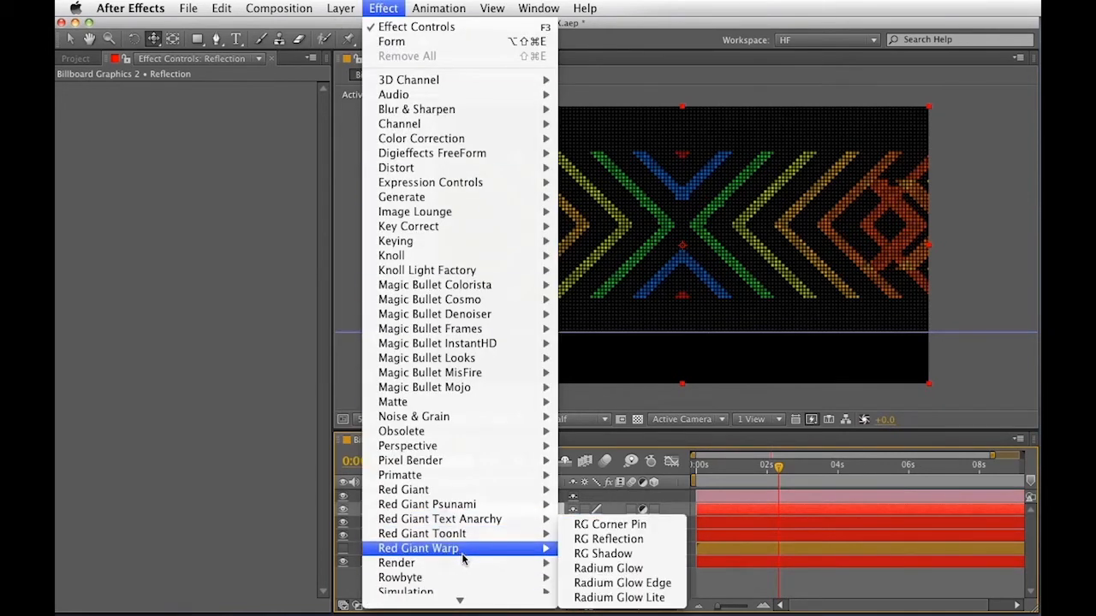
left_click(599, 539)
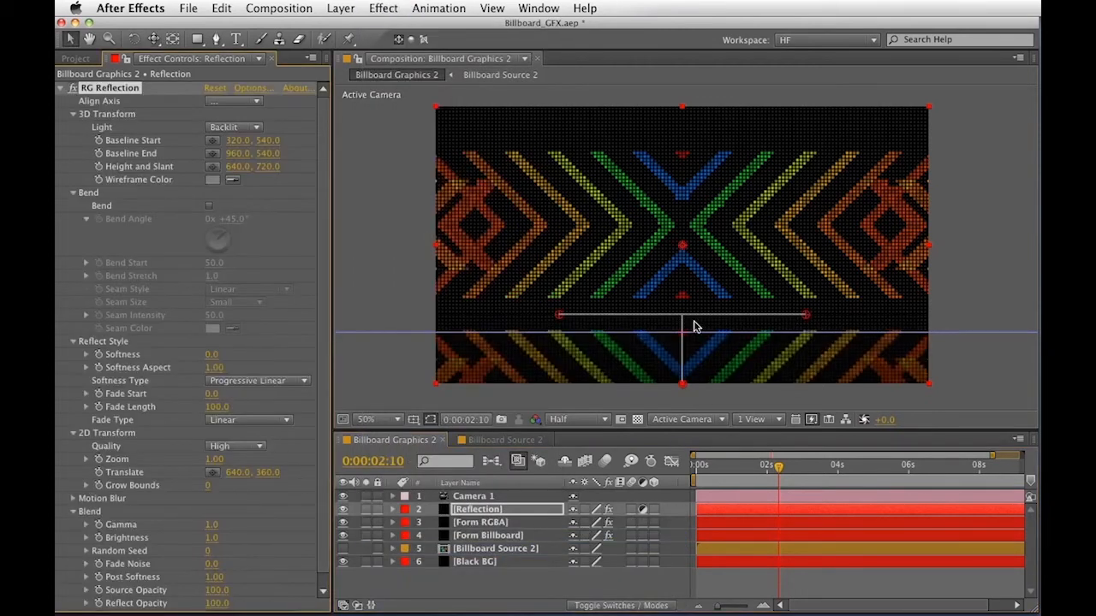
left_click_drag(682, 324, 682, 341)
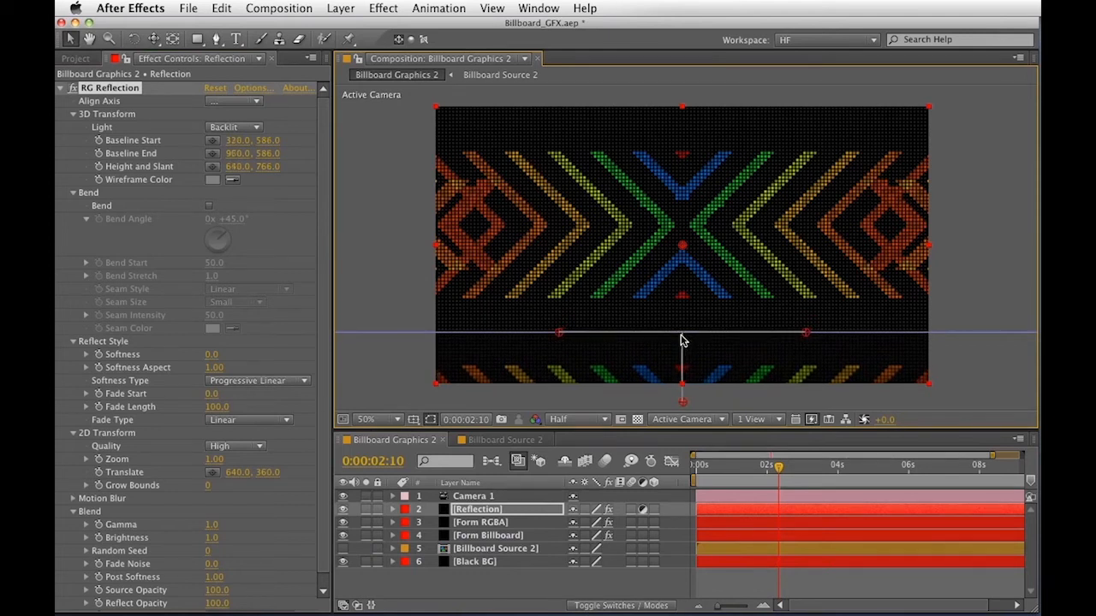
Raise the reflection's Softness to about 32 and shorten its Fade Length
scroll(754, 325, "down", 3)
left_click_drag(709, 430, 710, 407)
scroll(238, 380, "down", 1)
left_click_drag(210, 343, 224, 342)
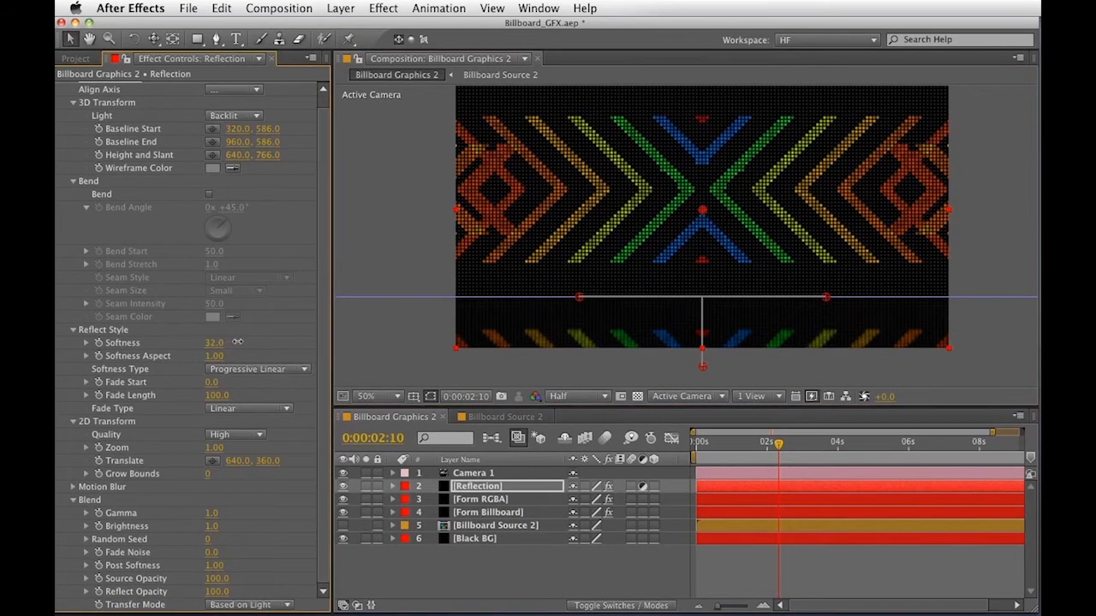
left_click_drag(214, 395, 152, 391)
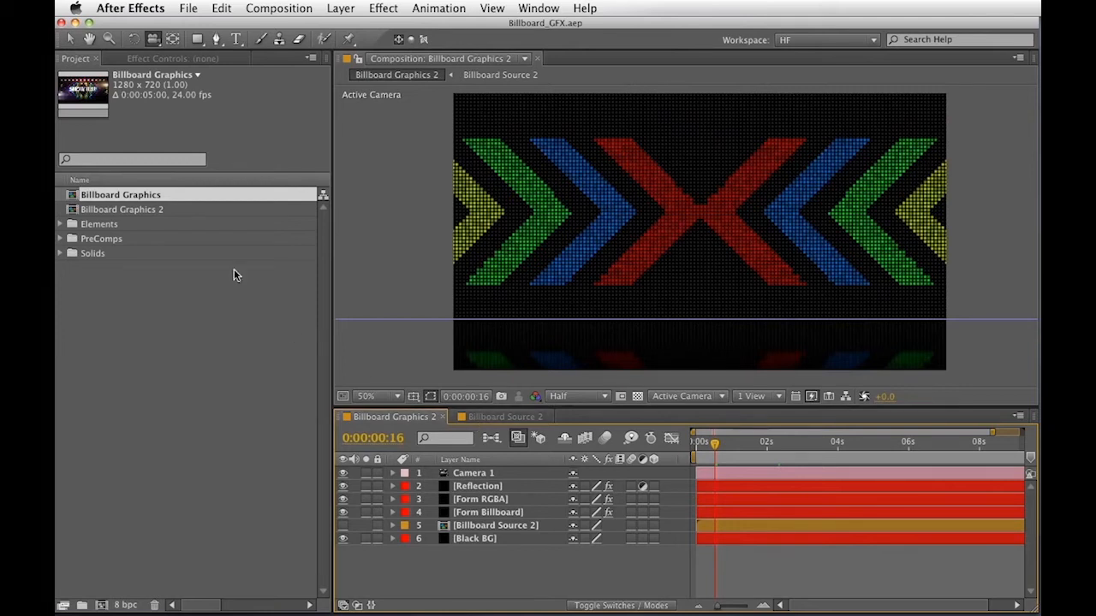
Look at the finished Billboard Graphics composition for reference, close it and return to Billboard Graphics 2
double_click(121, 197)
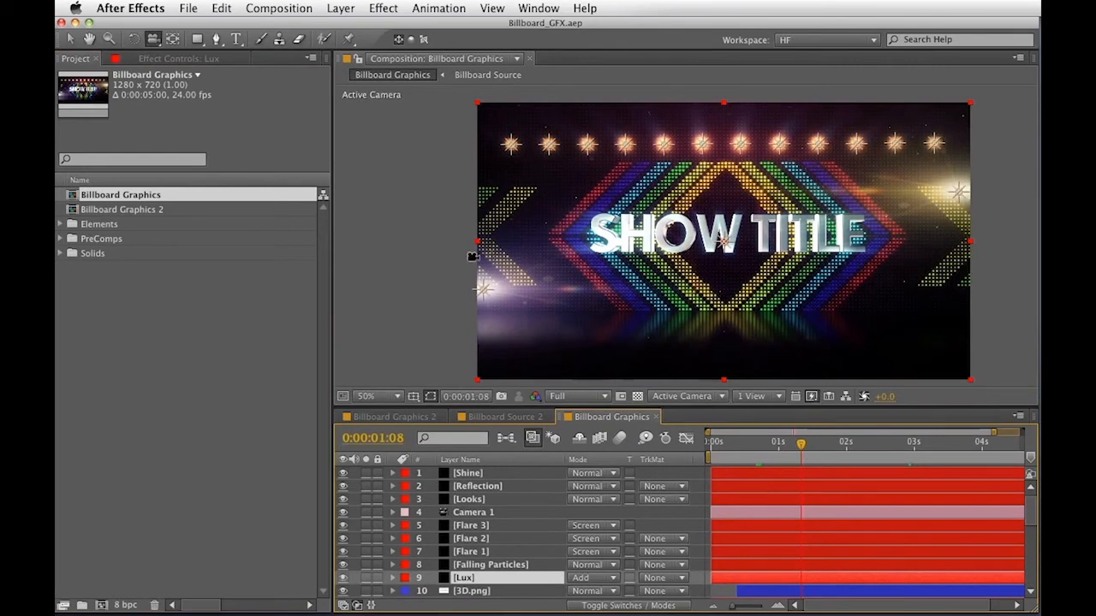
key("super+w")
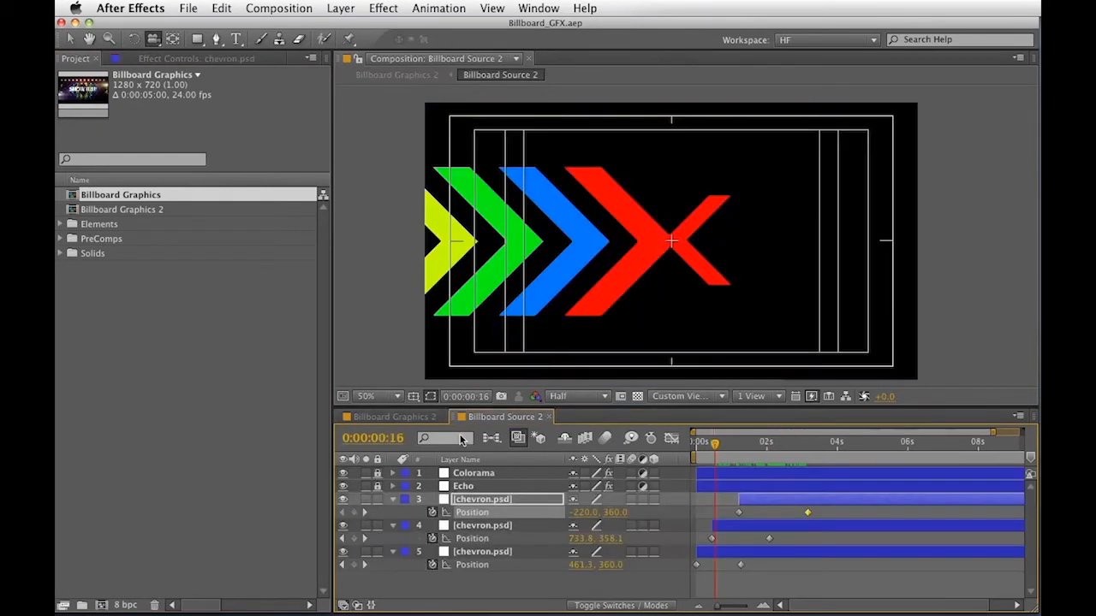
left_click(387, 416)
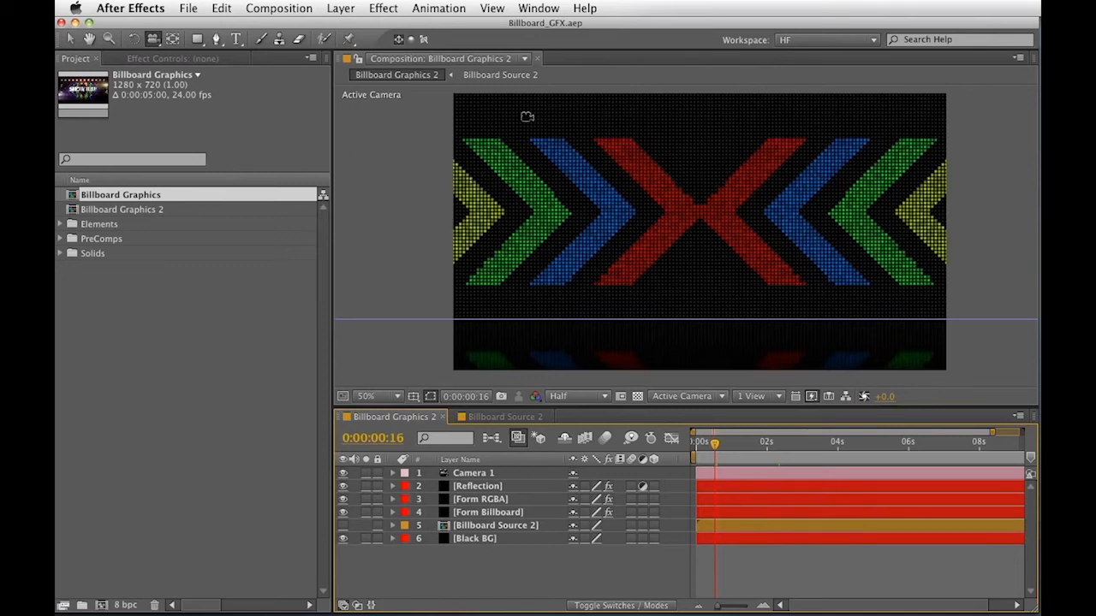
Add a white point light named Lux 1 with 100% intensity and no cast shadows
left_click(340, 9)
mouse_move(356, 27)
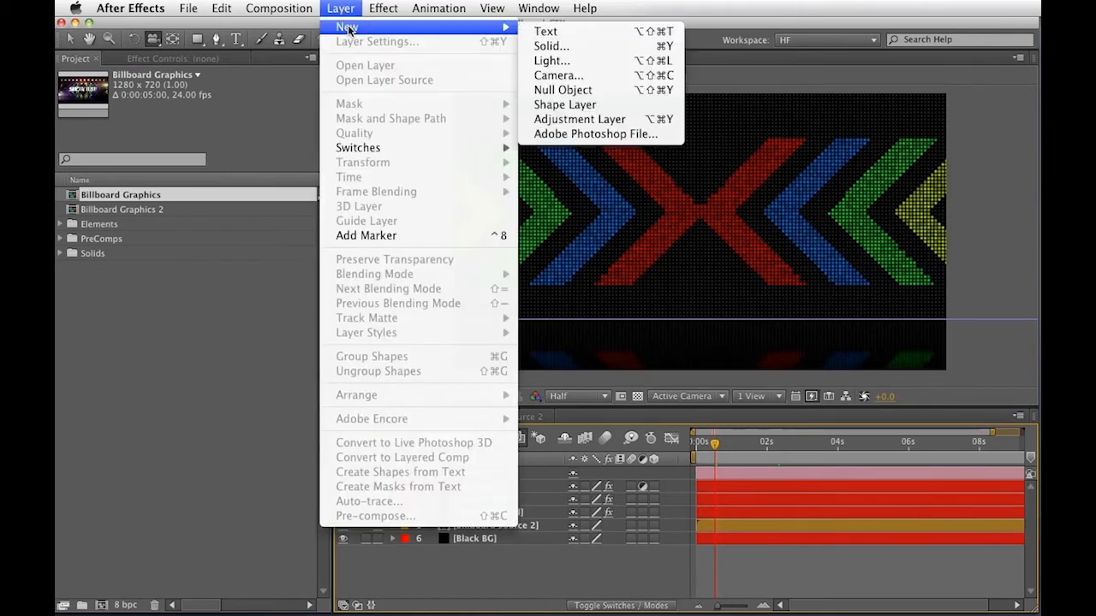
left_click(572, 61)
type("Lux 1")
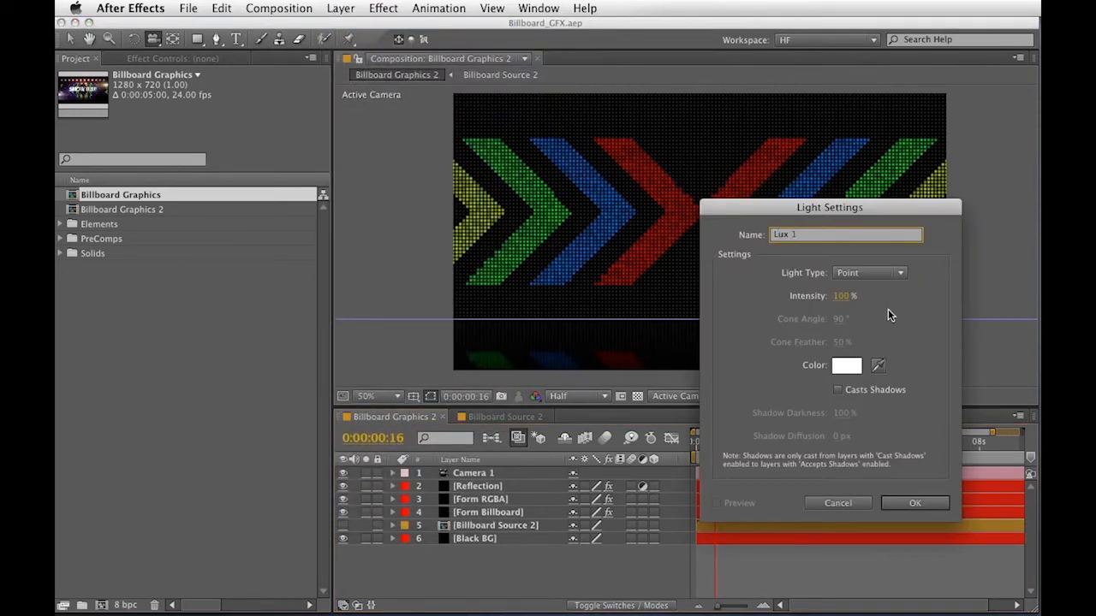
left_click(912, 503)
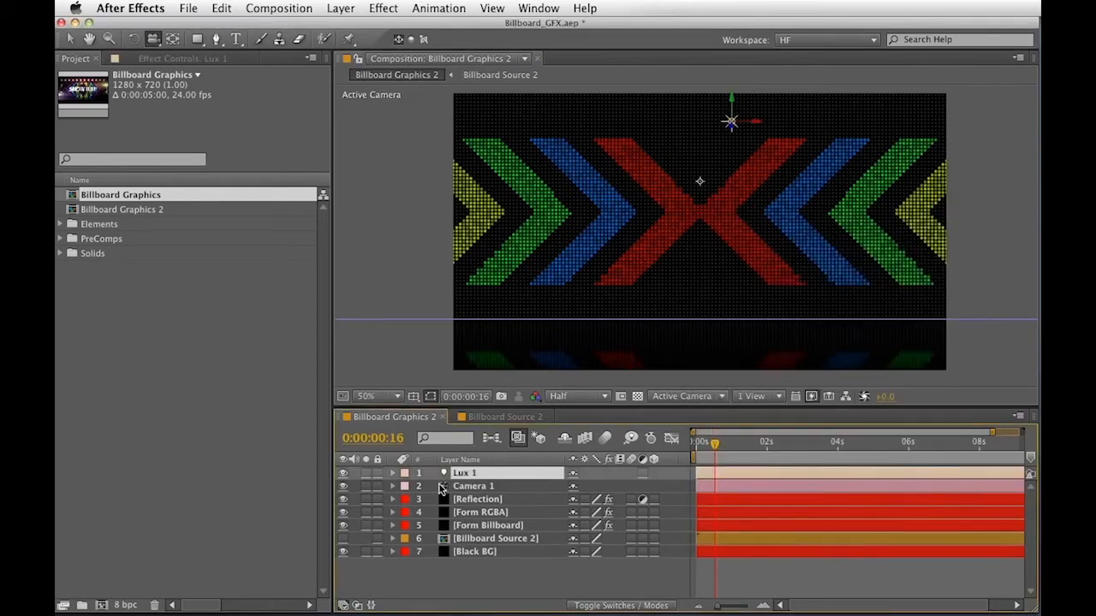
Set the Position of the Lux 1 light to 0, 0, 0
key("p")
left_click(578, 486)
type("0")
key("Tab")
type("0")
key("Tab")
type("0")
key("Return")
left_click_drag(700, 184, 604, 259)
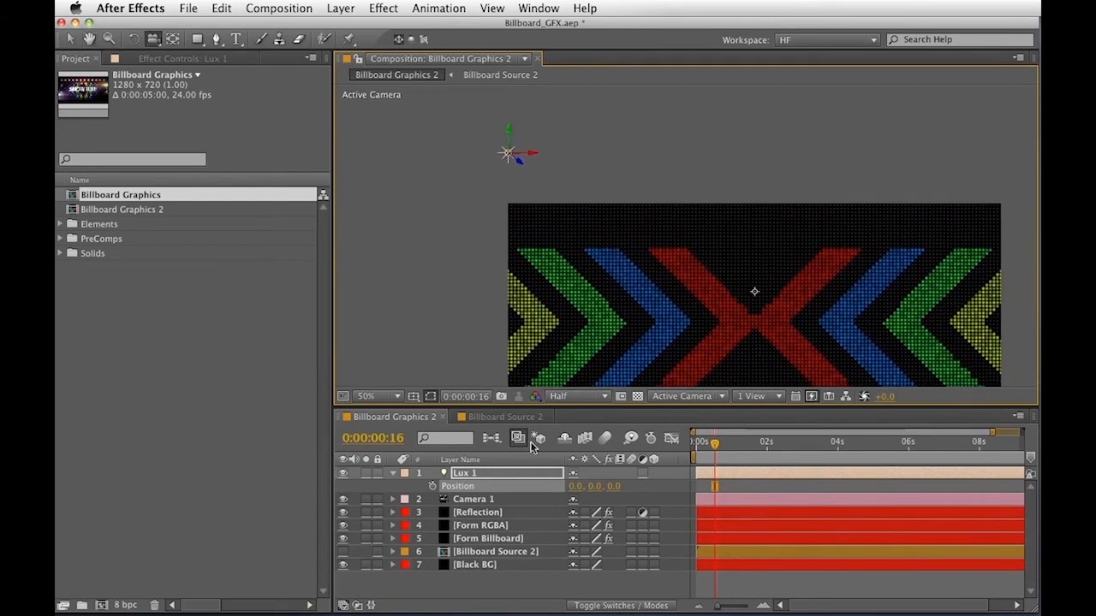
Duplicate the Lux 1 light and set the copy's X position to 100
left_click(477, 476)
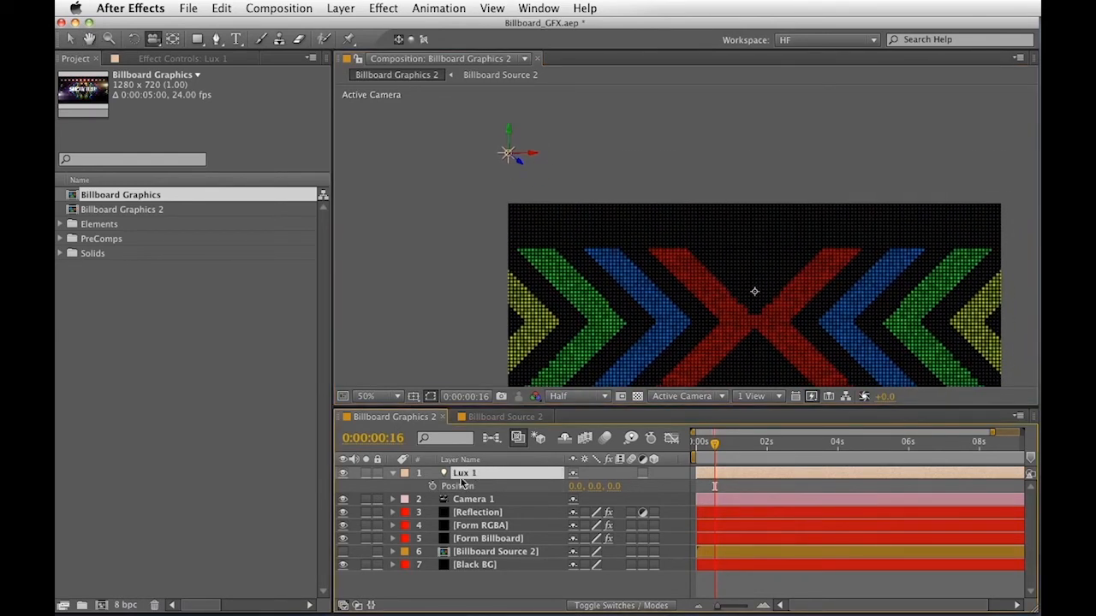
left_click_drag(761, 190, 713, 180)
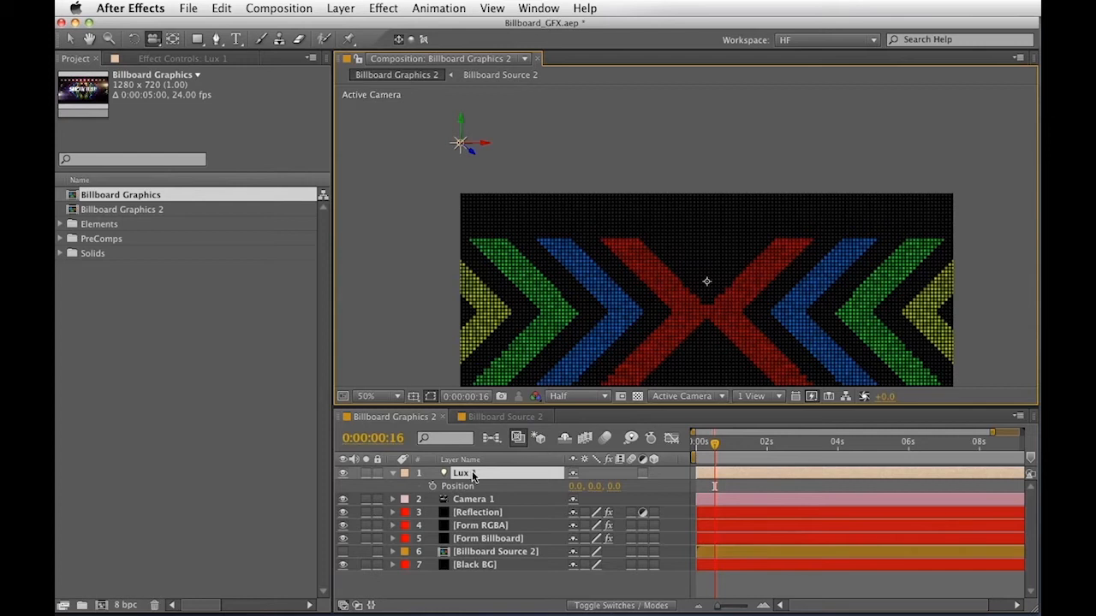
key("super+d")
key("p")
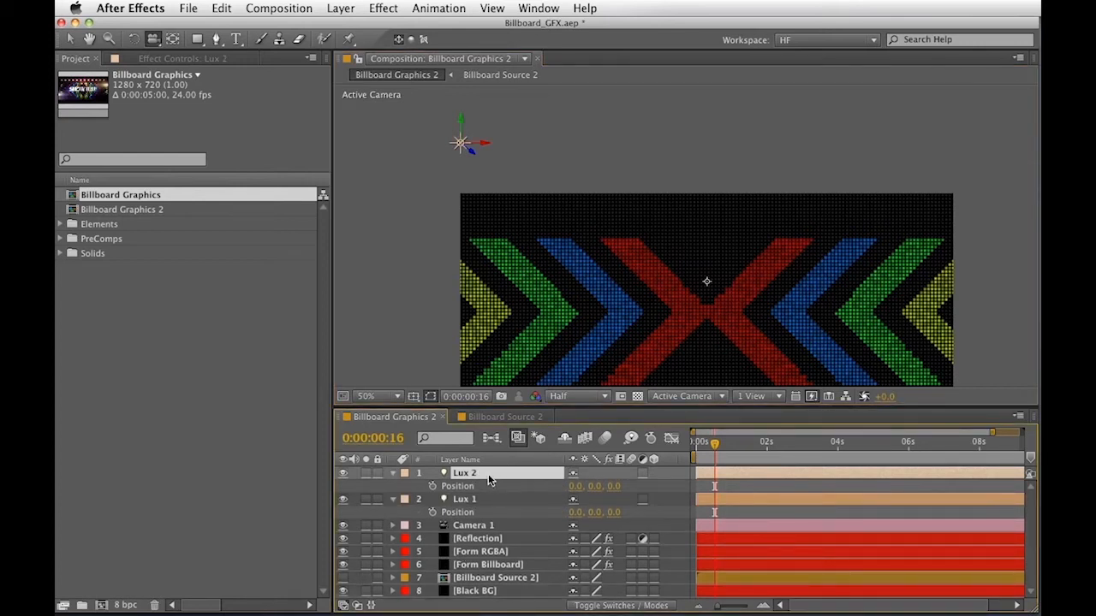
left_click(579, 486)
type("100")
key("Return")
Duplicate the Lux 2 light and set the copy's X position to 200
key("super+d")
key("p")
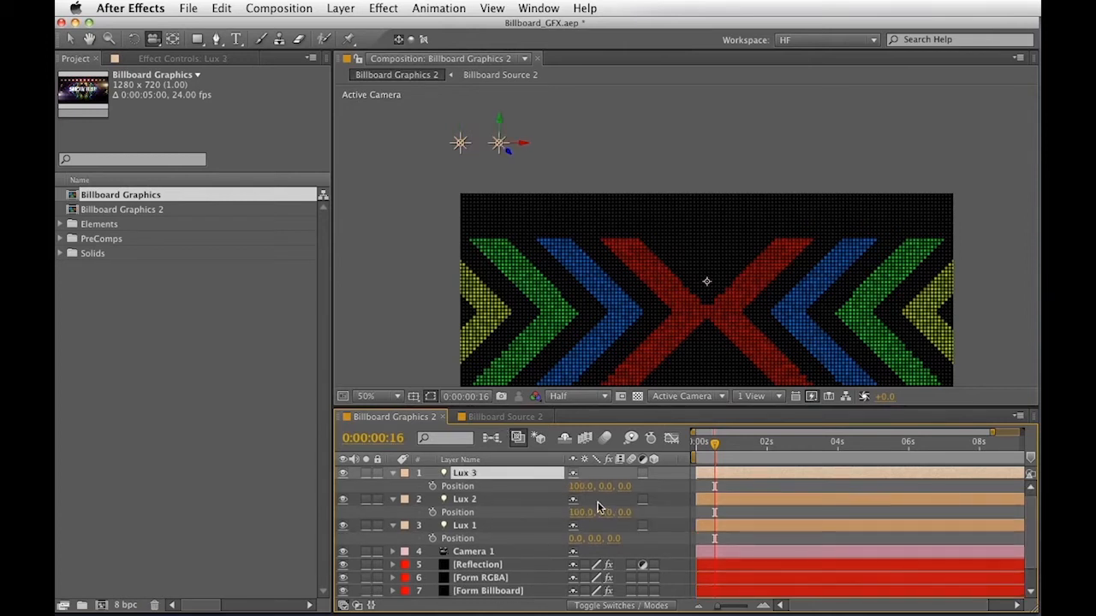
type("200")
key("Return")
Duplicate the Lux 3 light and set the copy's X position to 300
key("super+d")
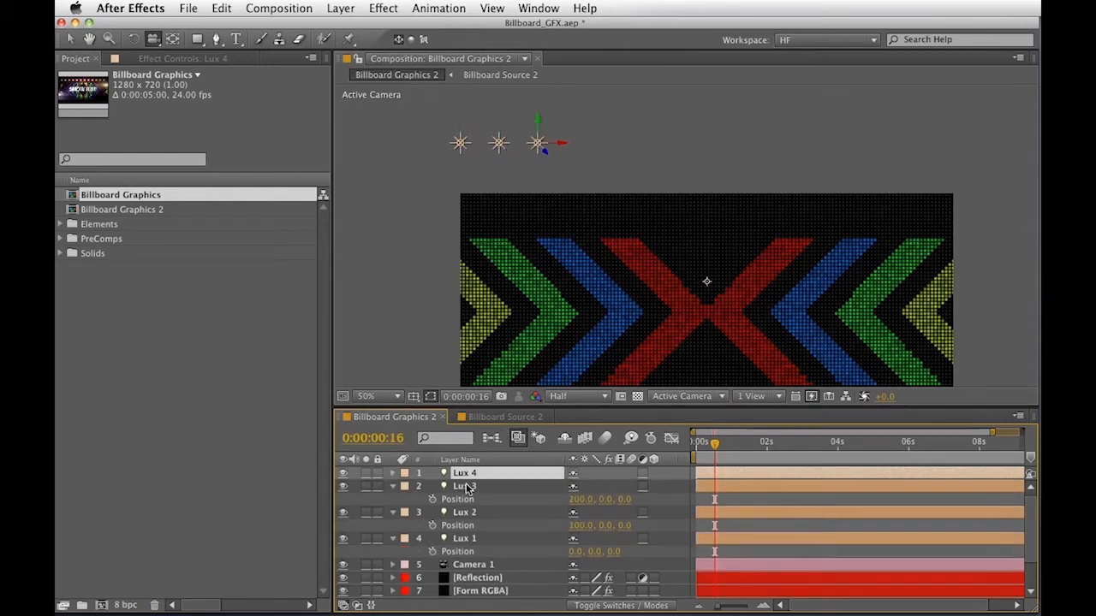
key("p")
left_click(582, 486)
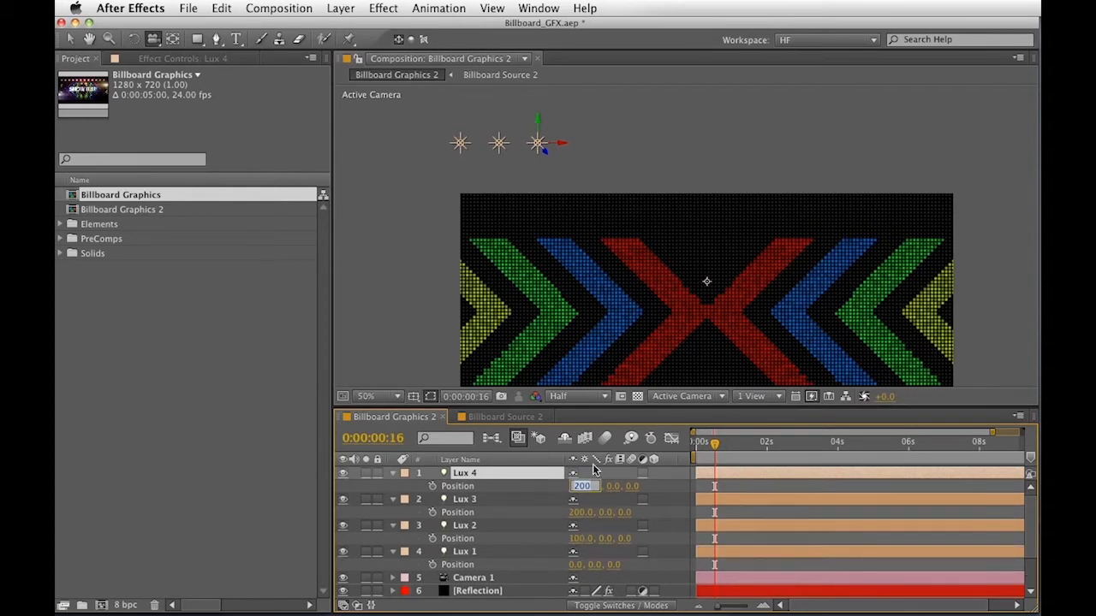
type("300")
key("Return")
Duplicate the Lux 4 light and set the copy's X position to 400
key("super+d")
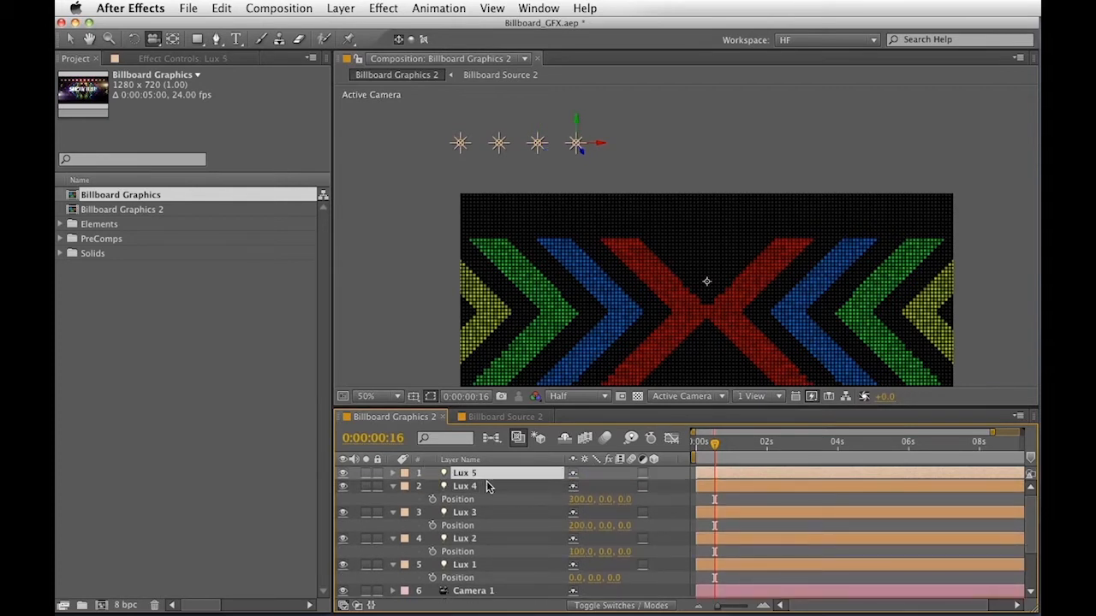
type("p")
type("400")
key("Return")
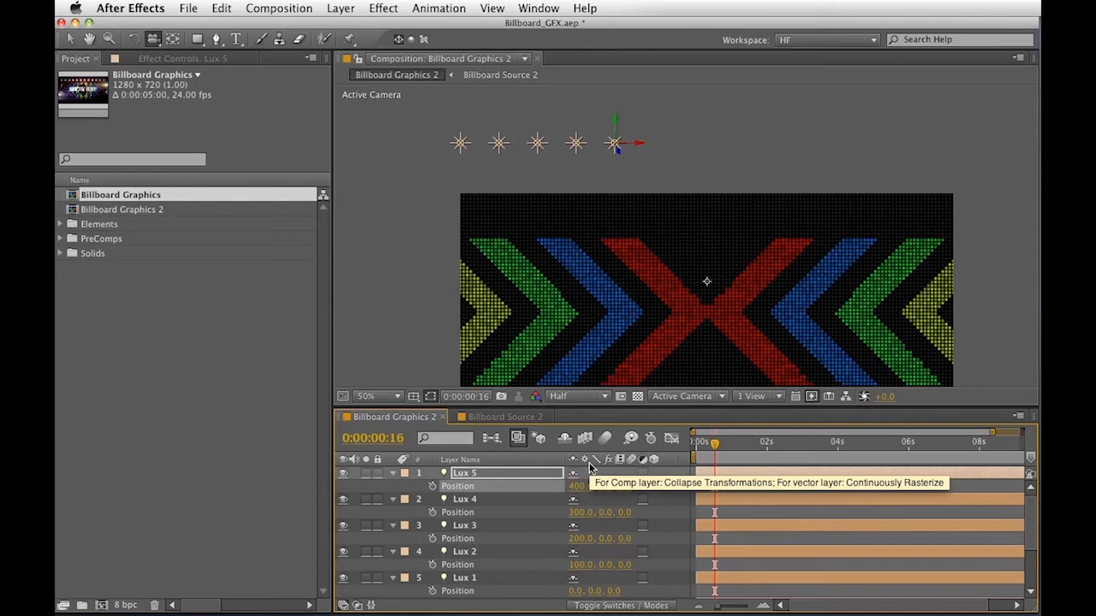
Continue duplicating the lights up to Lux 13, placing each copy 100 further along X until 1200
key("super+d")
key("p")
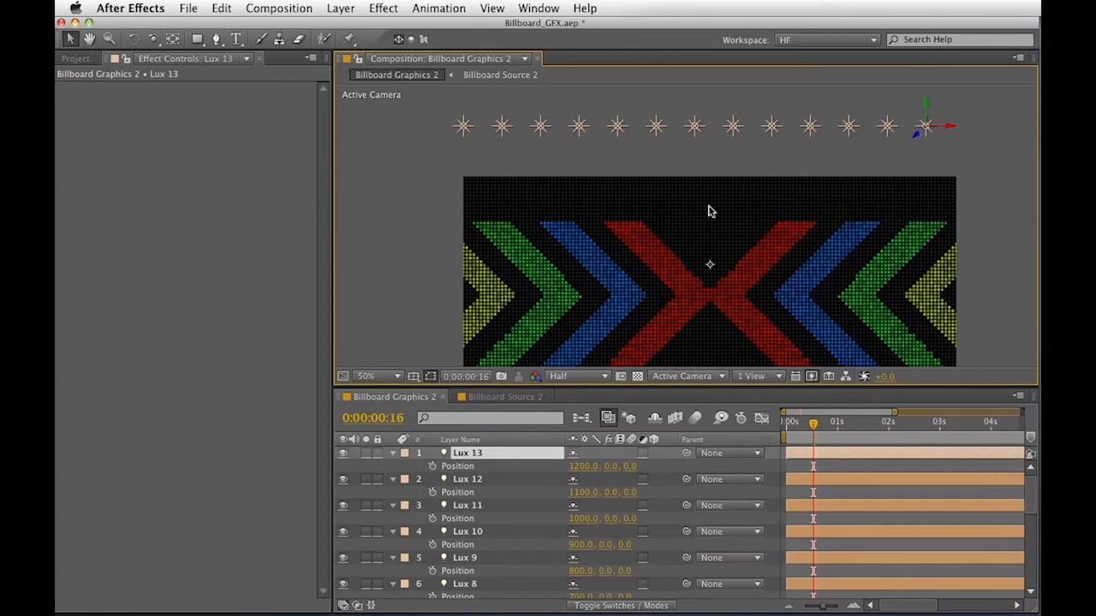
key("h")
left_click_drag(672, 303, 707, 297)
key("v")
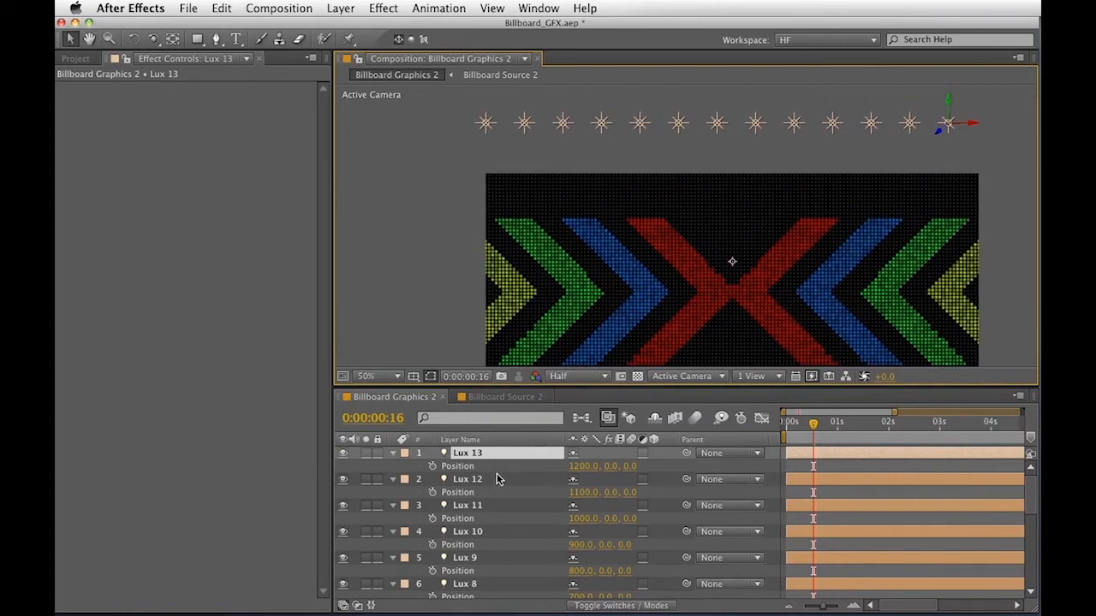
Select all thirteen Lux lights, reveal their Light Options in the enlarged timeline and set their color to orange
key("grave")
left_click(196, 431, "shift")
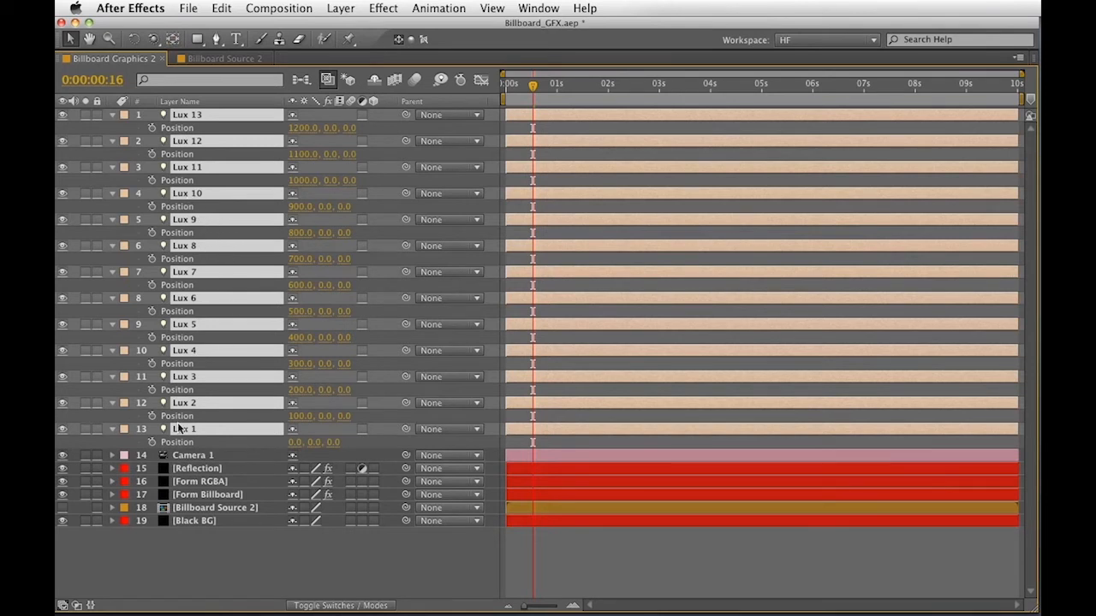
key("a")
key("a")
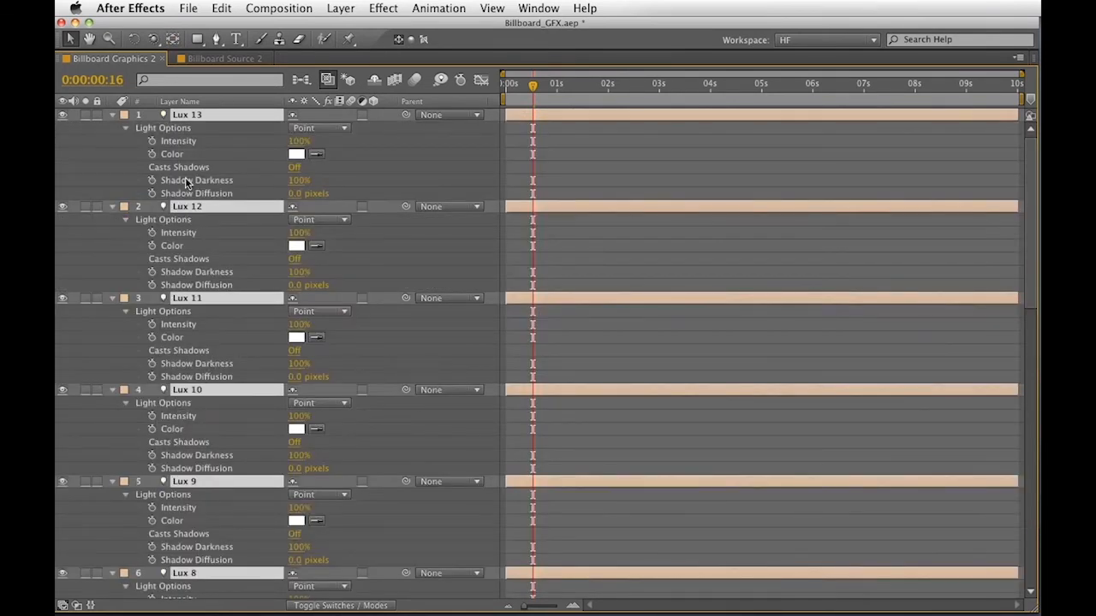
left_click(296, 247)
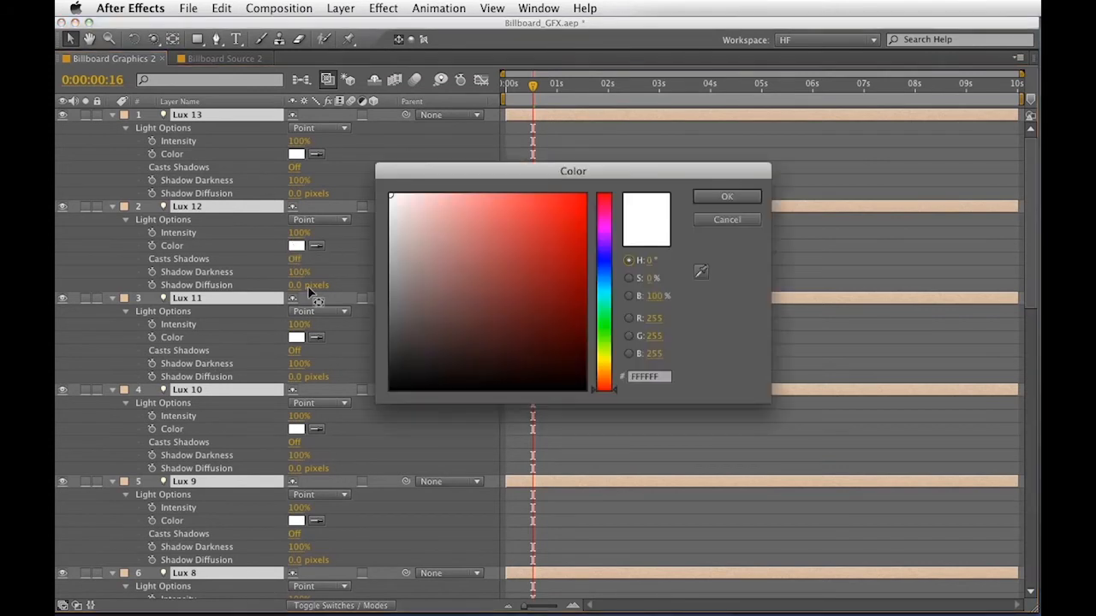
left_click(603, 377)
left_click(556, 196)
left_click_drag(556, 196, 524, 203)
left_click_drag(608, 381, 610, 378)
left_click_drag(541, 232, 541, 207)
left_click(727, 196)
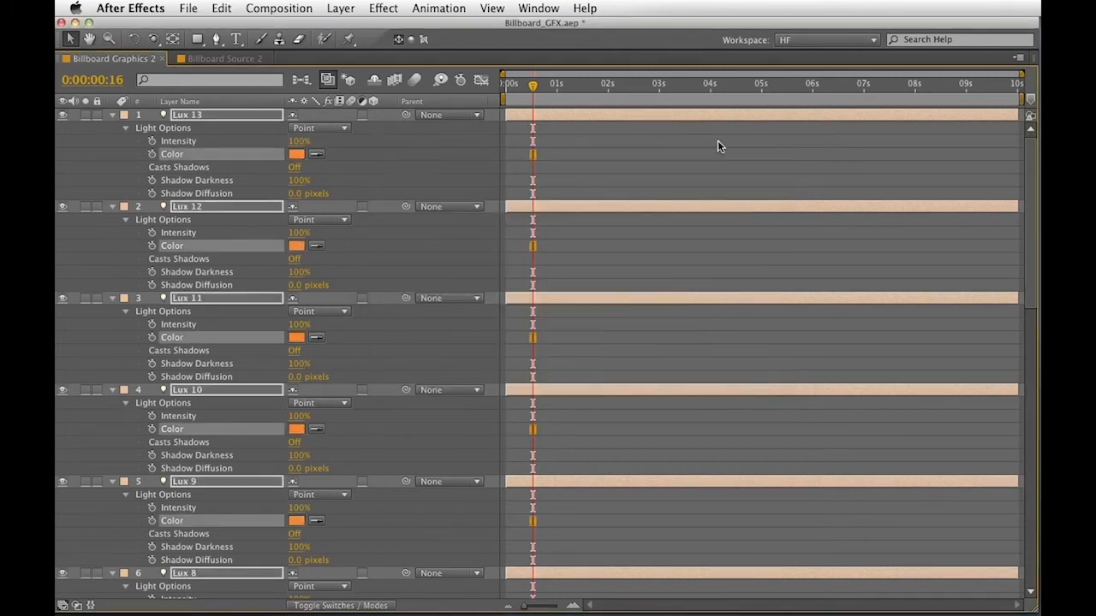
key("grave")
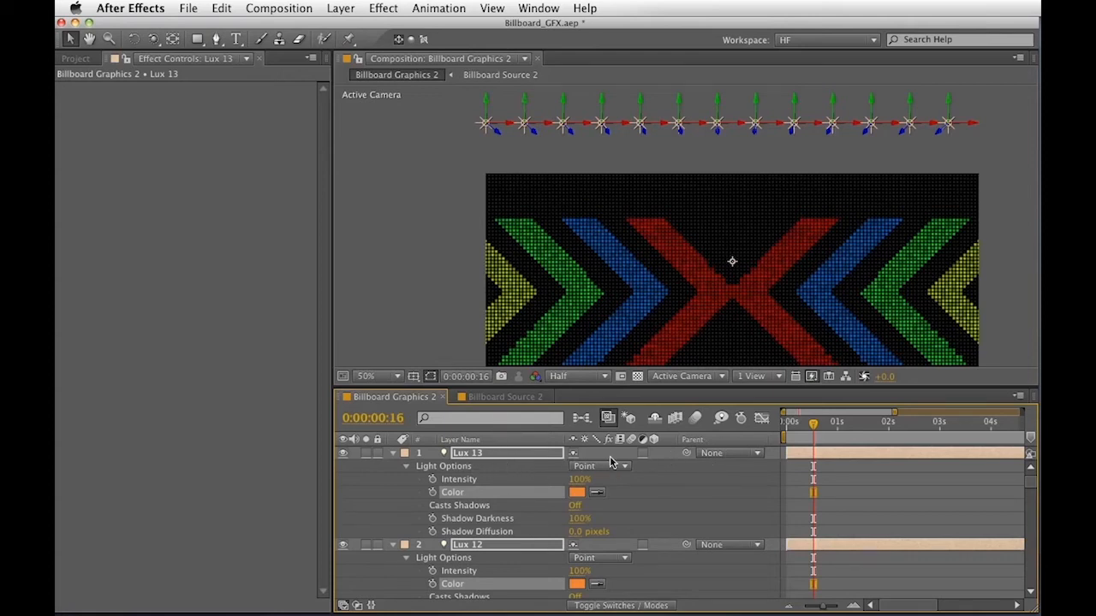
key("grave")
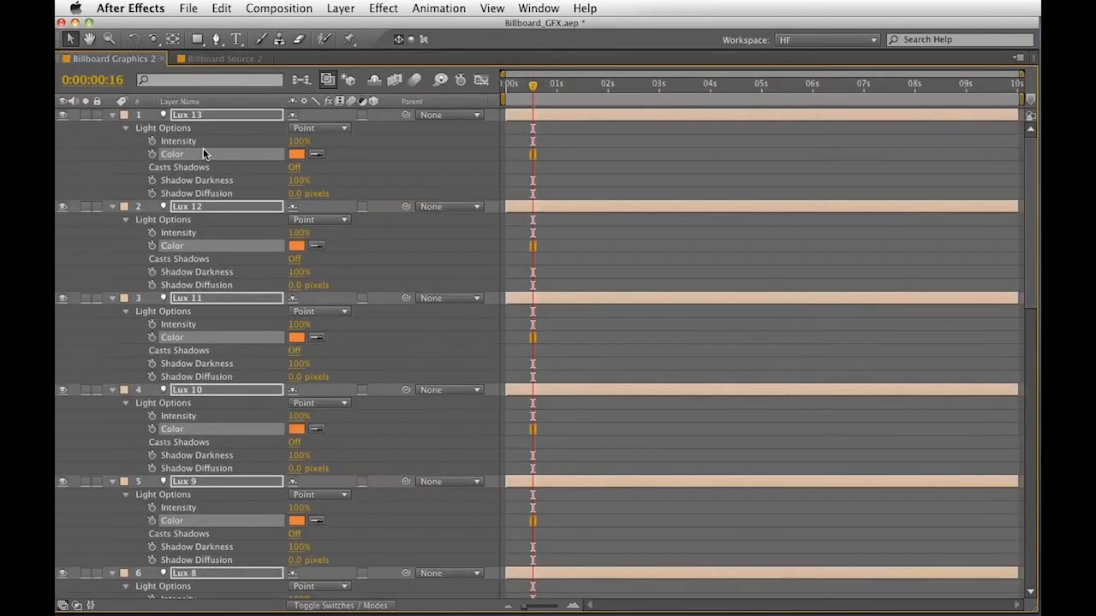
Collapse the light properties and parent the Lux 2 to Lux 13 layers to Lux 1
key("super+grave")
left_click(259, 497)
left_click(193, 258)
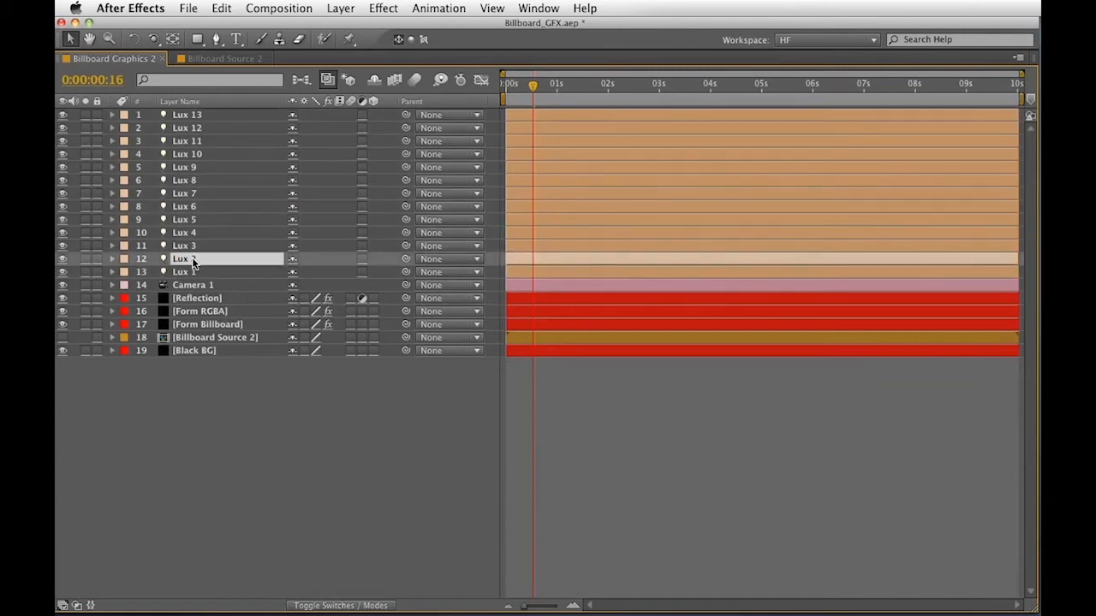
left_click(187, 114, "shift")
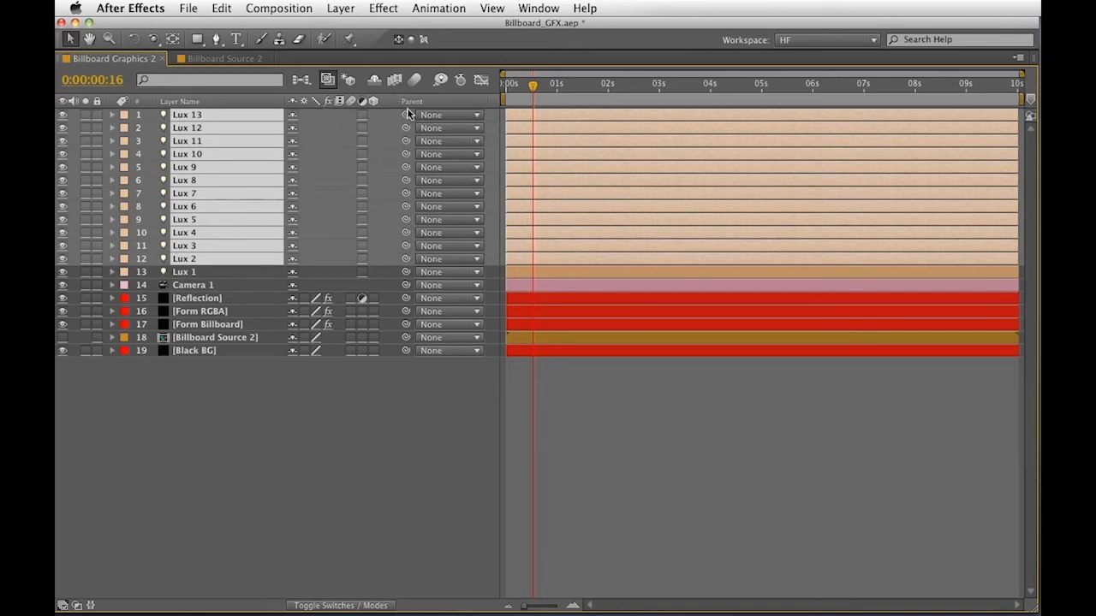
left_click_drag(405, 118, 190, 274)
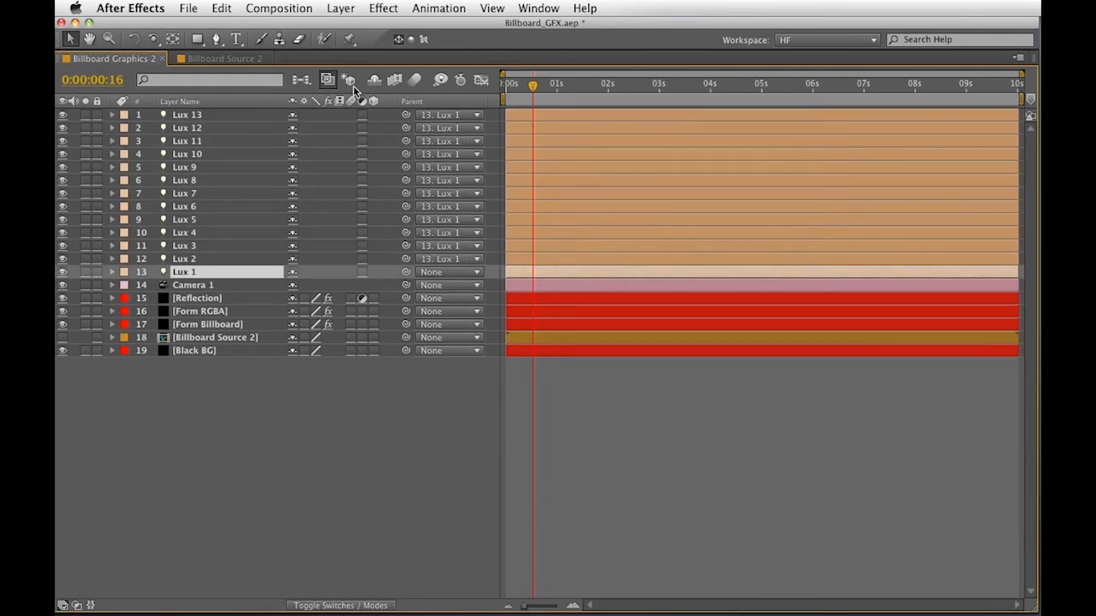
Mark the Lux 2 to Lux 13 layers as shy and hide all shy layers in the timeline
left_click(185, 258)
left_click(190, 115, "shift")
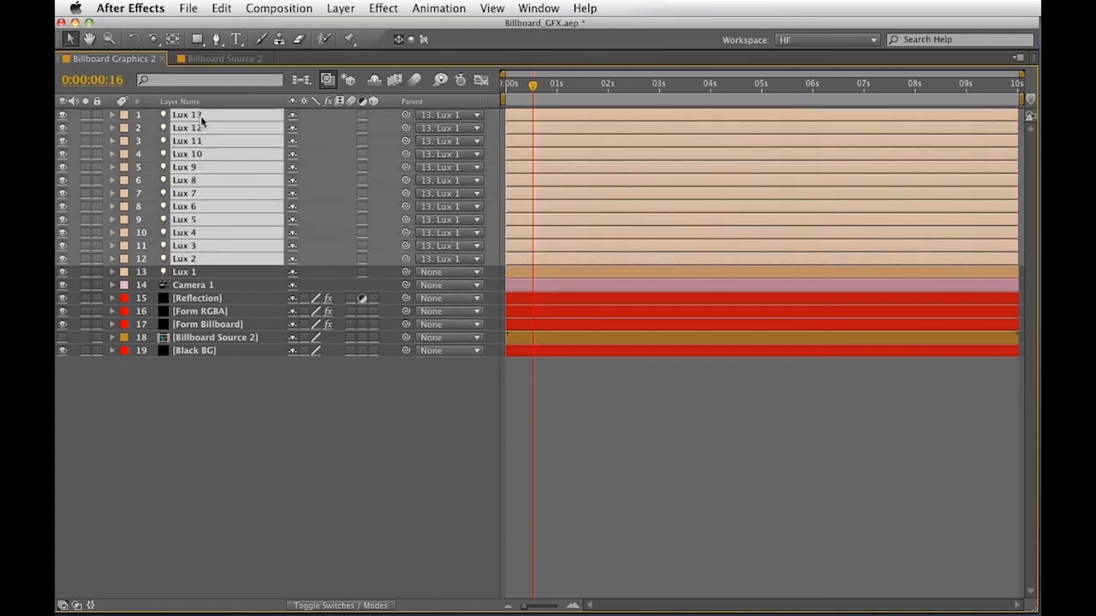
left_click(289, 118)
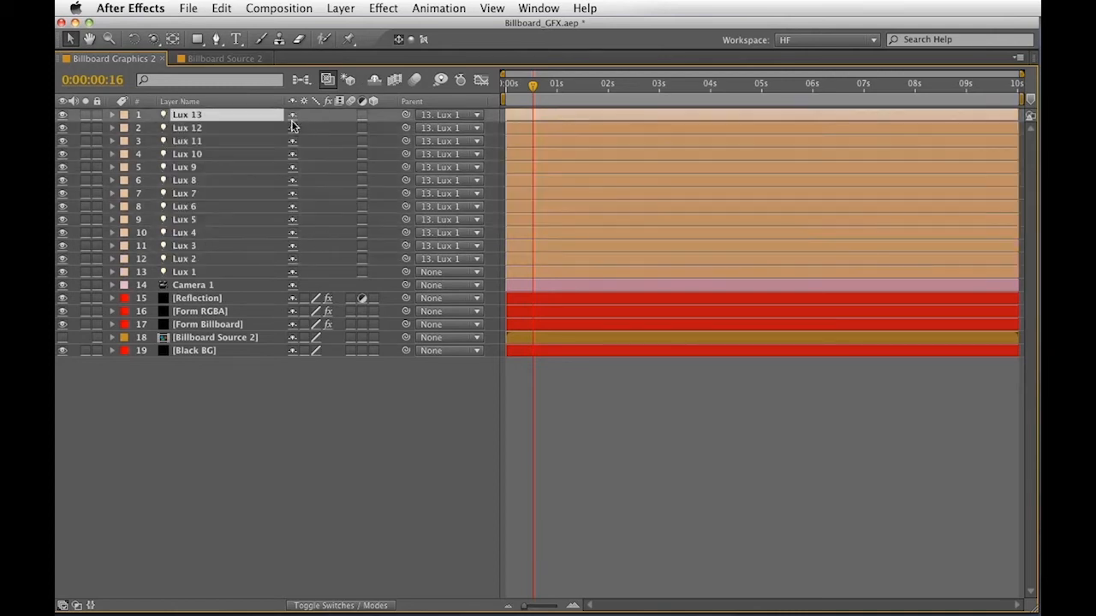
left_click(214, 259, "shift")
left_click(292, 115)
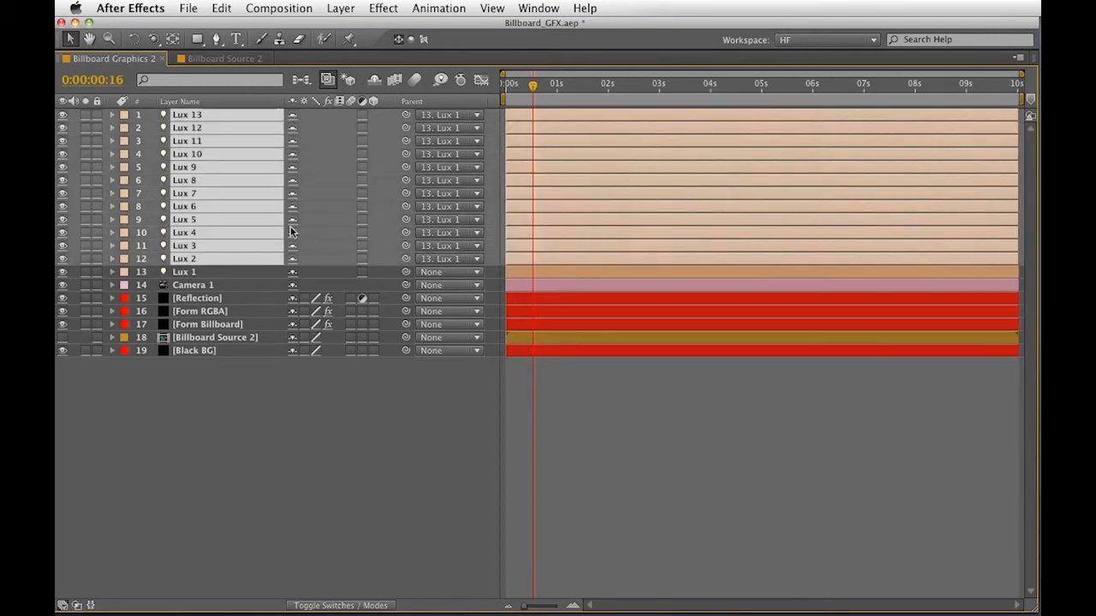
left_click(375, 81)
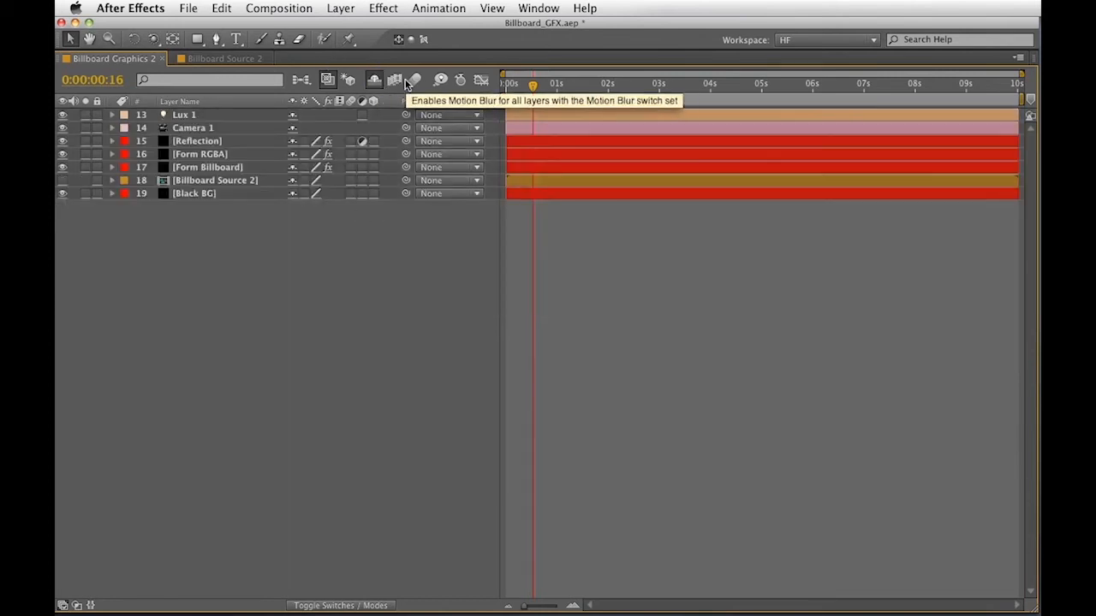
Move the Lux 1 parent light so the row of lights runs along the billboard's upper edge
left_click(256, 115)
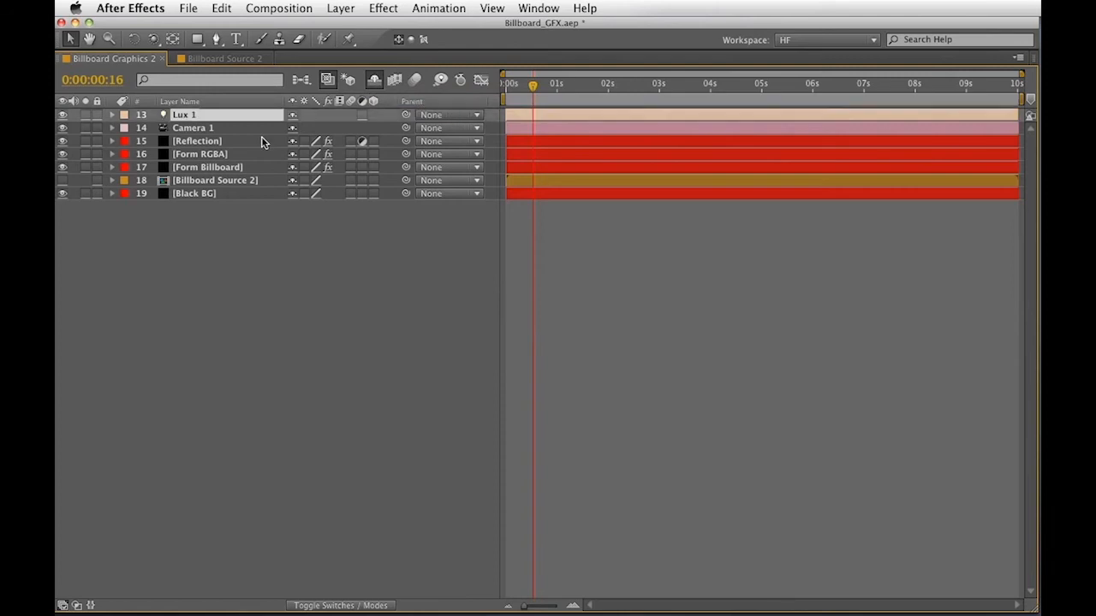
key("grave")
left_click_drag(636, 299, 473, 187)
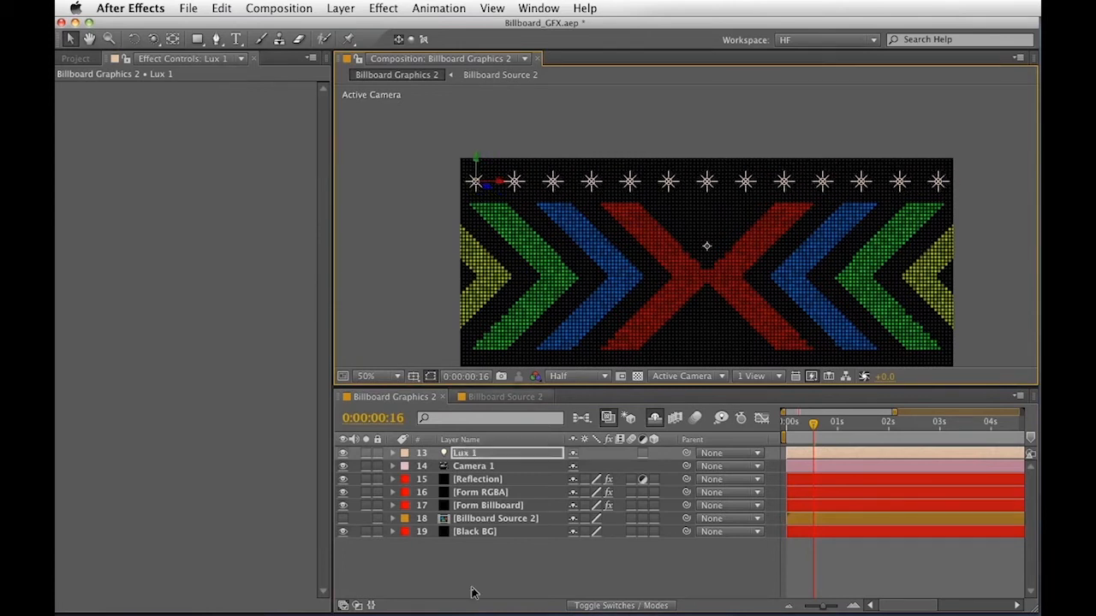
Create a 1280 x 720 px black solid named Lux and apply the Trapcode Lux effect to it
left_click(472, 591)
key("super+y")
type("Lux")
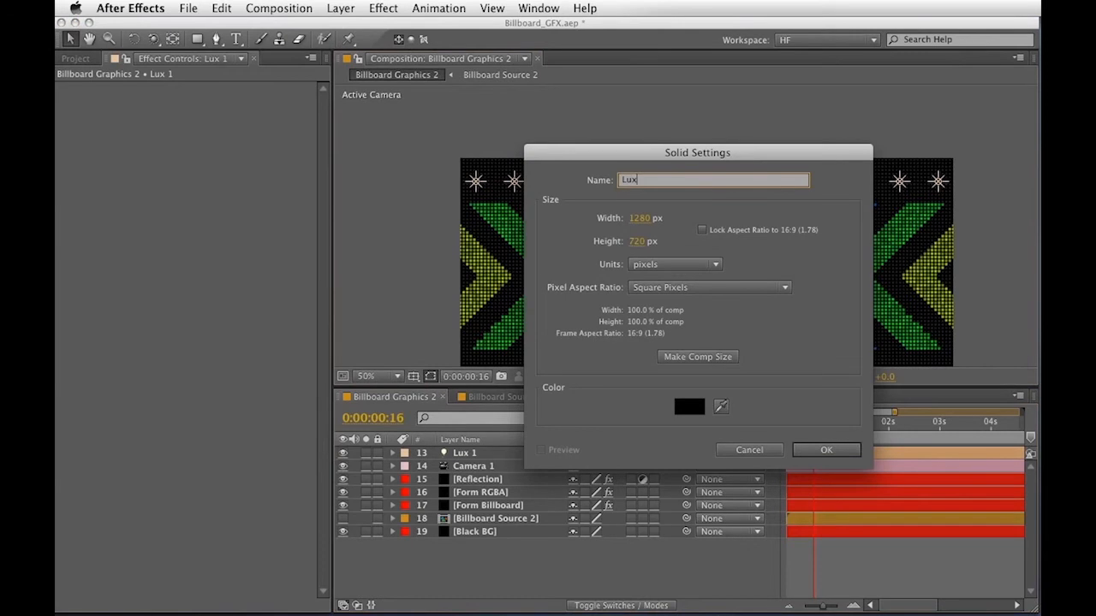
key("Return")
left_click(382, 8)
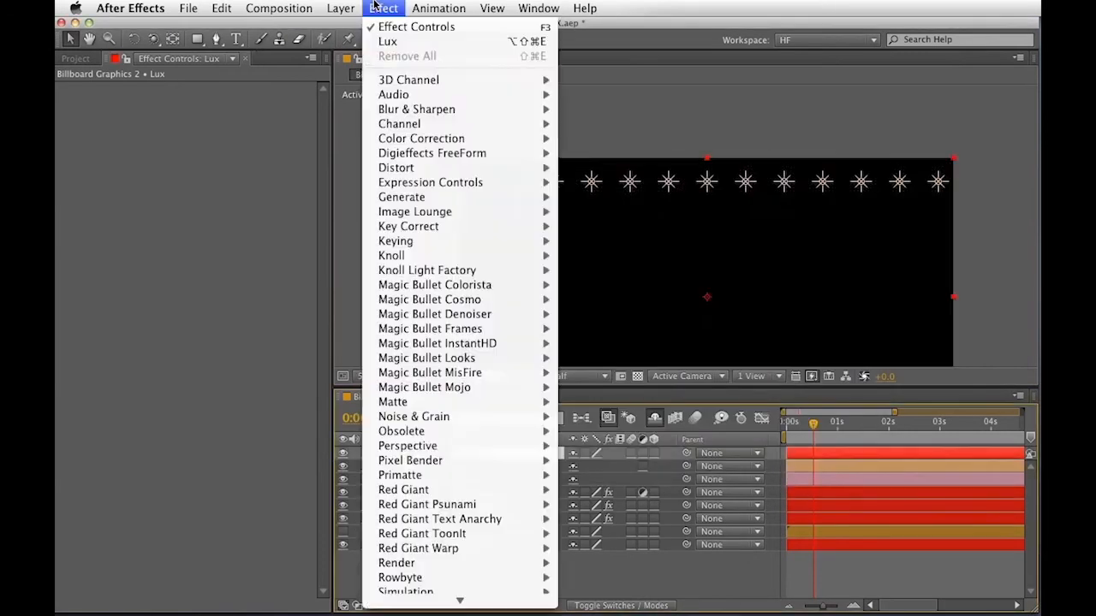
mouse_move(514, 525)
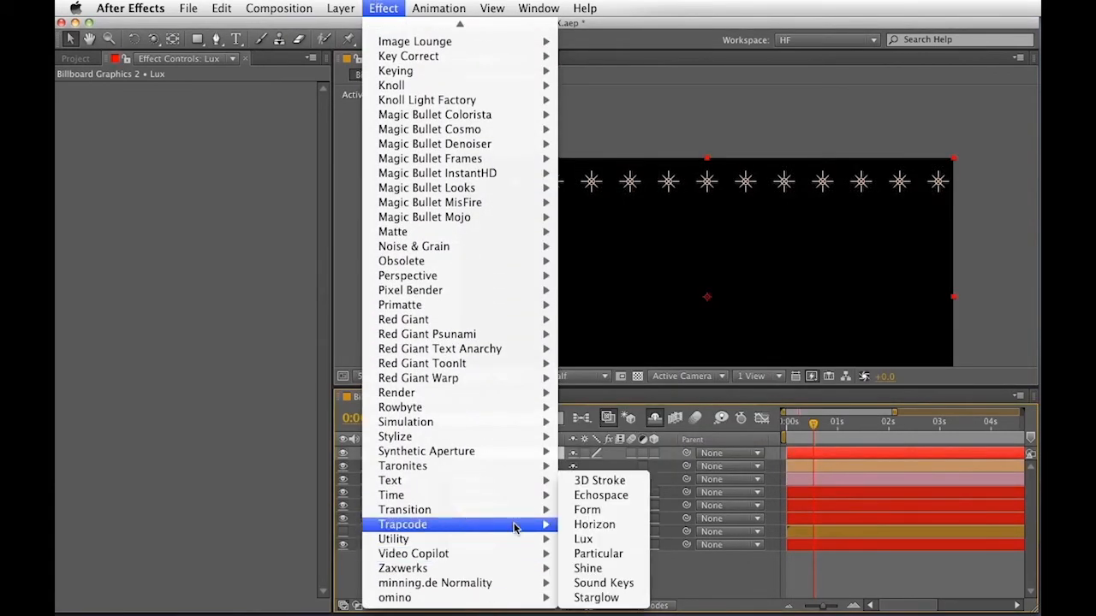
left_click(583, 540)
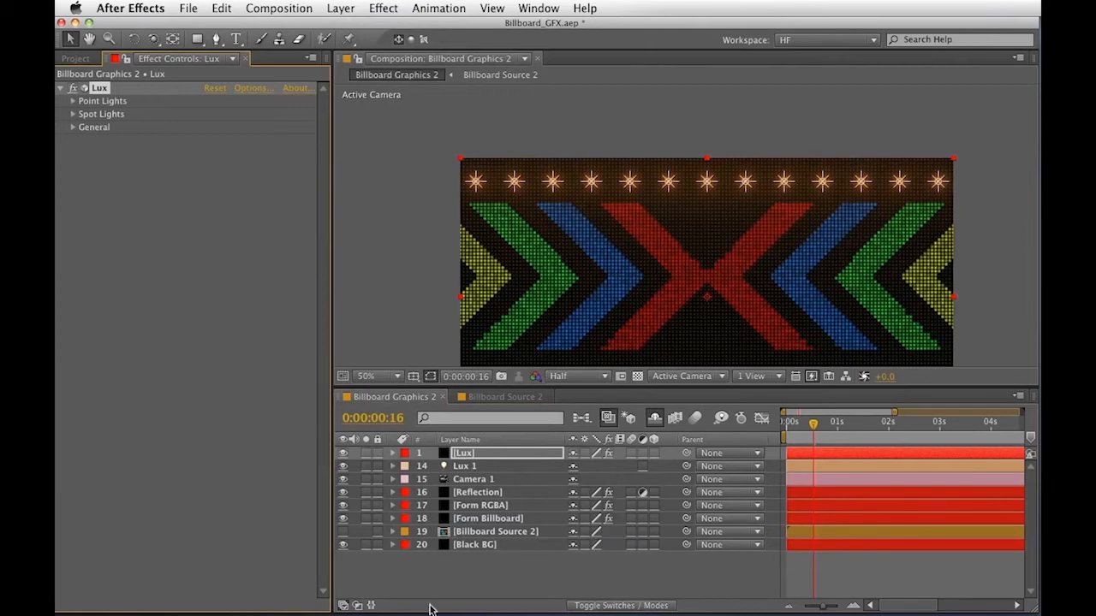
Set the Point Lights Intensity of the Lux effect to 120
left_click(451, 586)
left_click(72, 101)
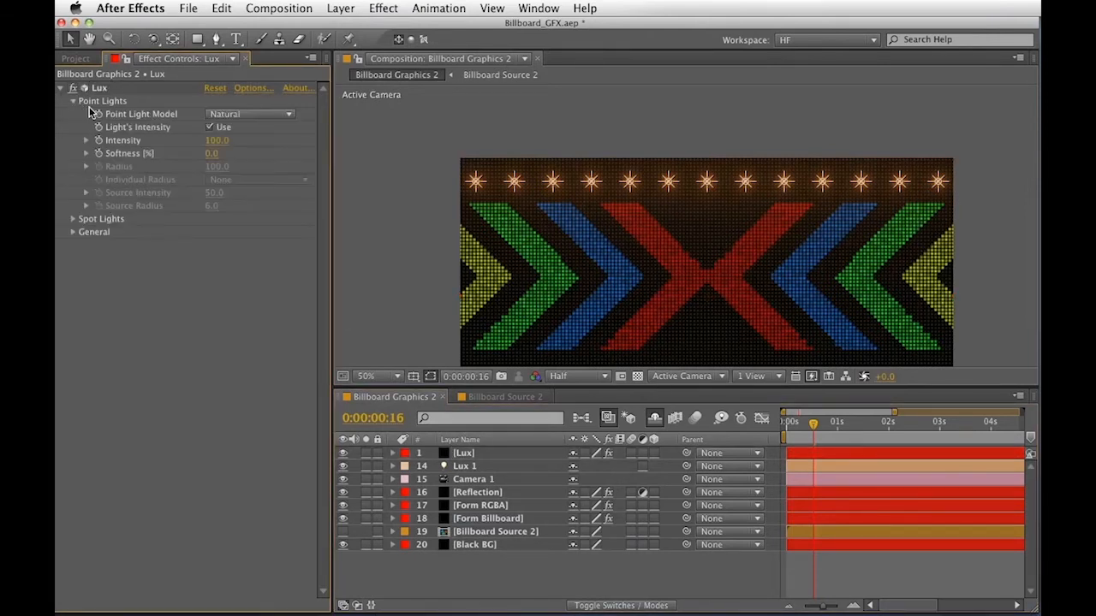
left_click_drag(248, 137, 200, 143)
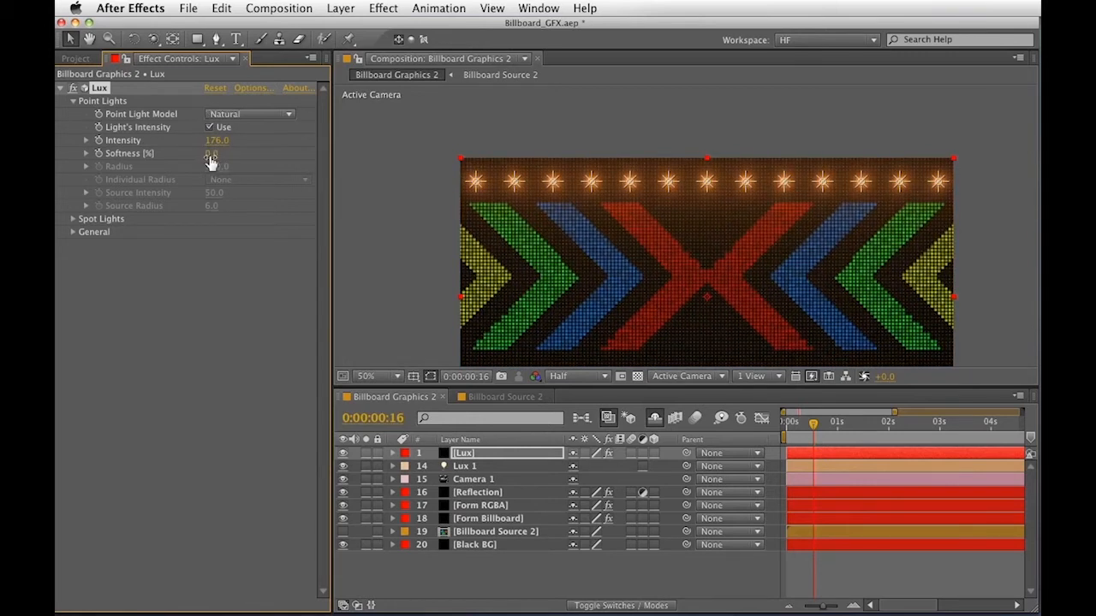
left_click_drag(238, 142, 212, 142)
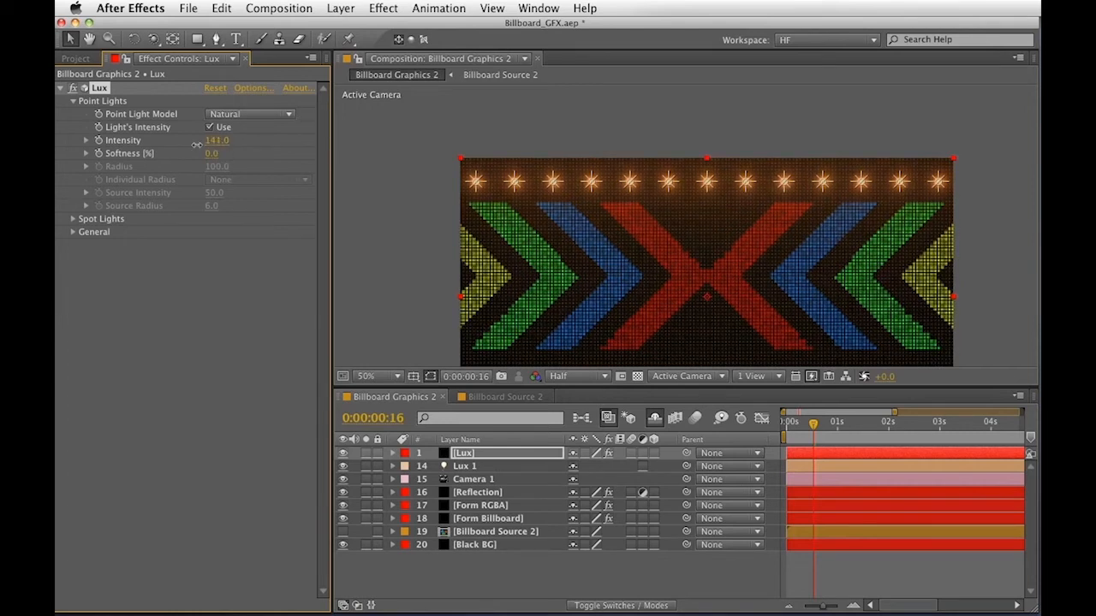
left_click(216, 141)
type("120")
key("Return")
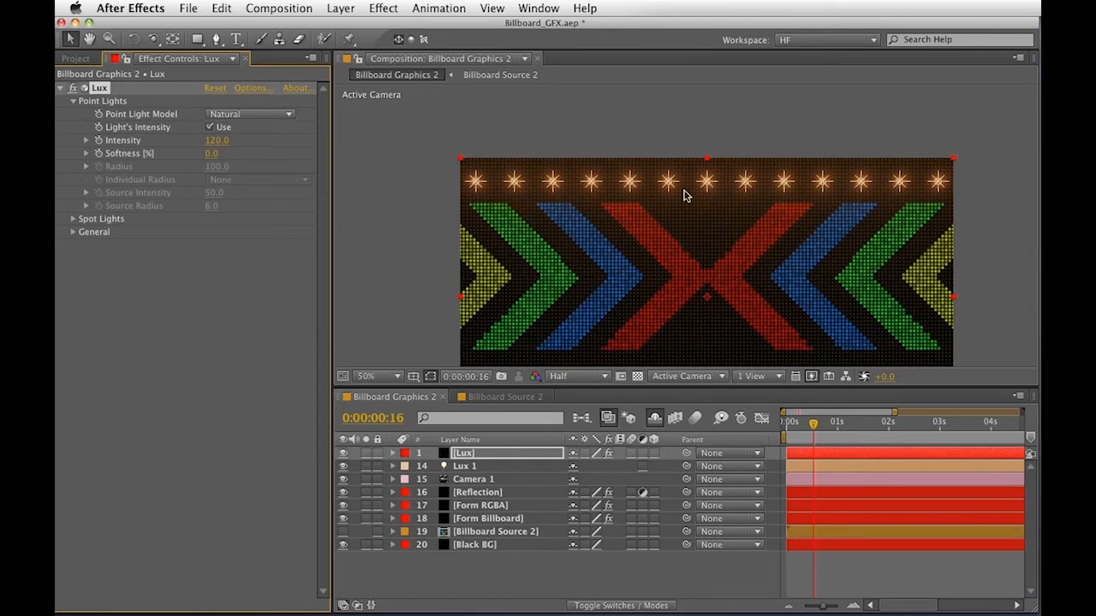
Deselect all layers and save the project
key("h")
left_click_drag(664, 261, 676, 211)
key("v")
left_click(480, 569)
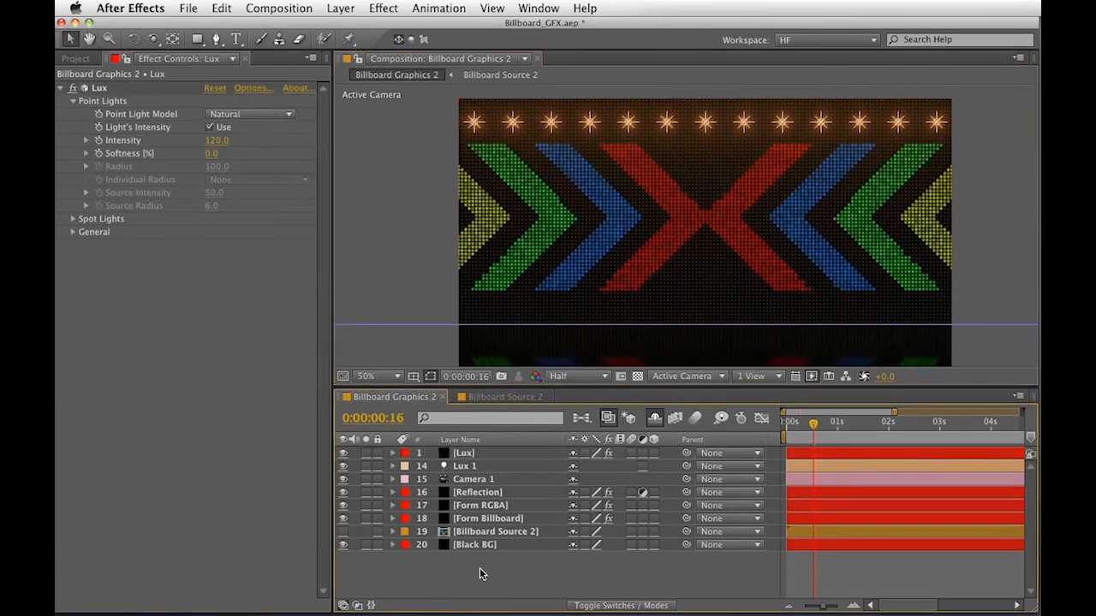
key("super+s")
Create a 1280 x 720 px solid named Shine and turn it into an adjustment layer
key("super+y")
type("Shine")
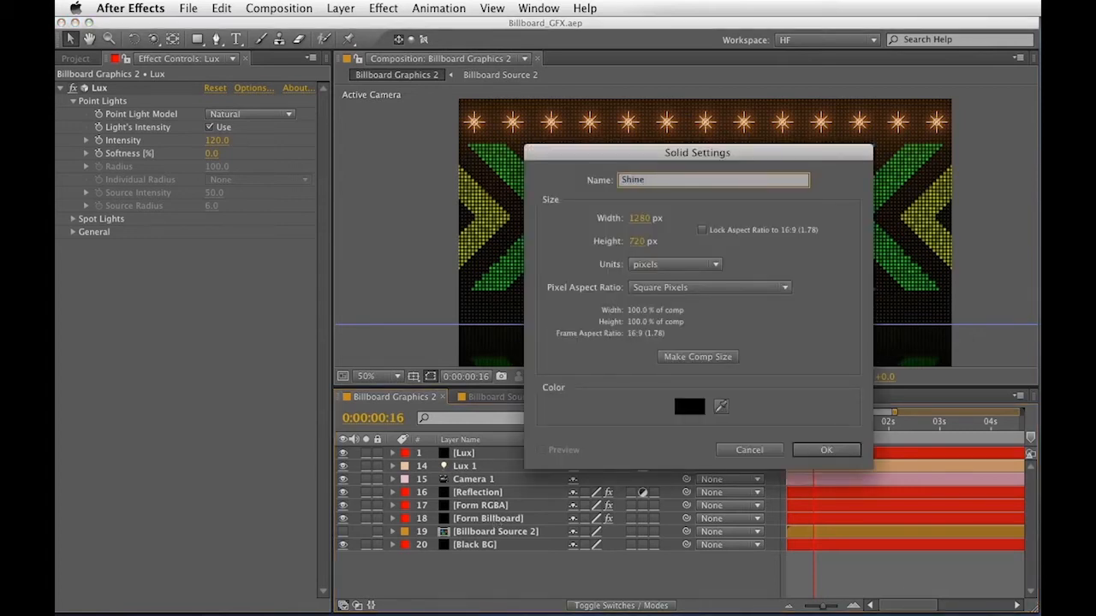
left_click(829, 449)
left_click(642, 452)
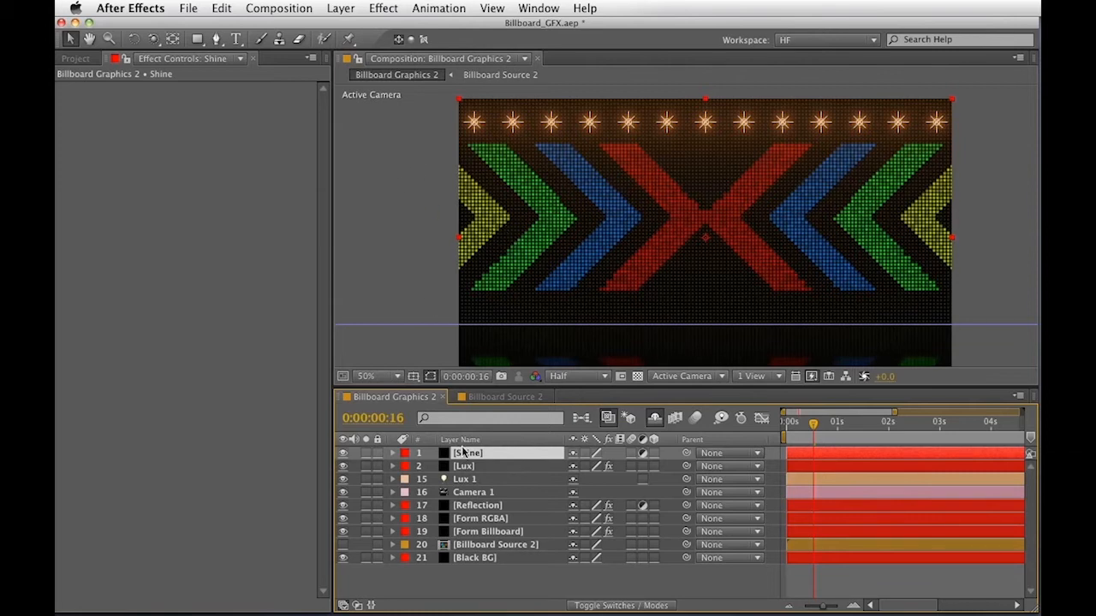
Apply the Trapcode Shine effect to the Shine layer and set its Transfer Mode to Add
left_click(384, 9)
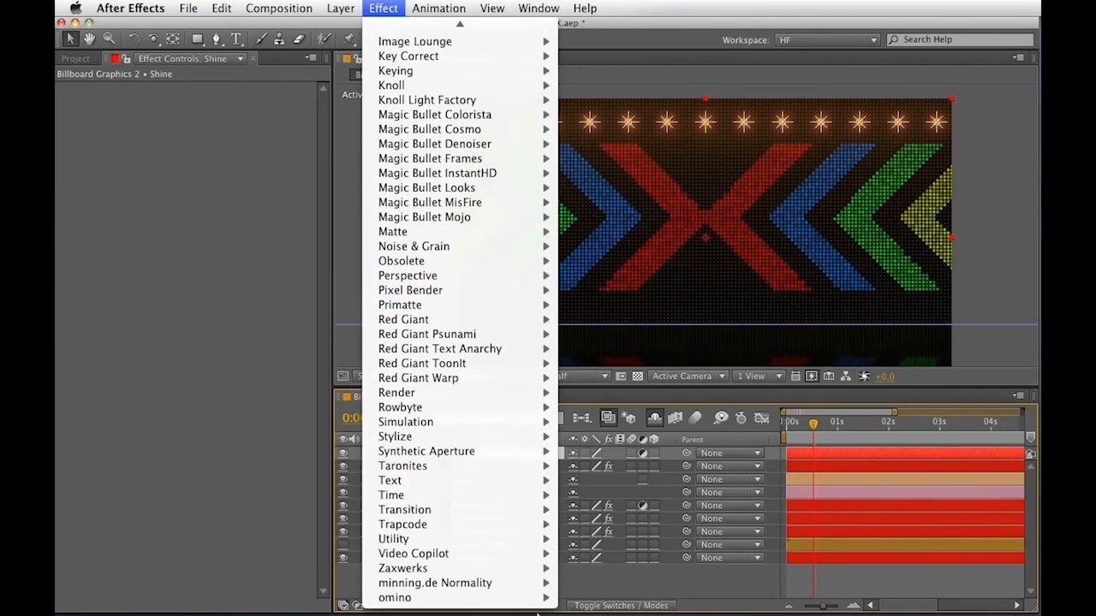
mouse_move(518, 526)
left_click(595, 568)
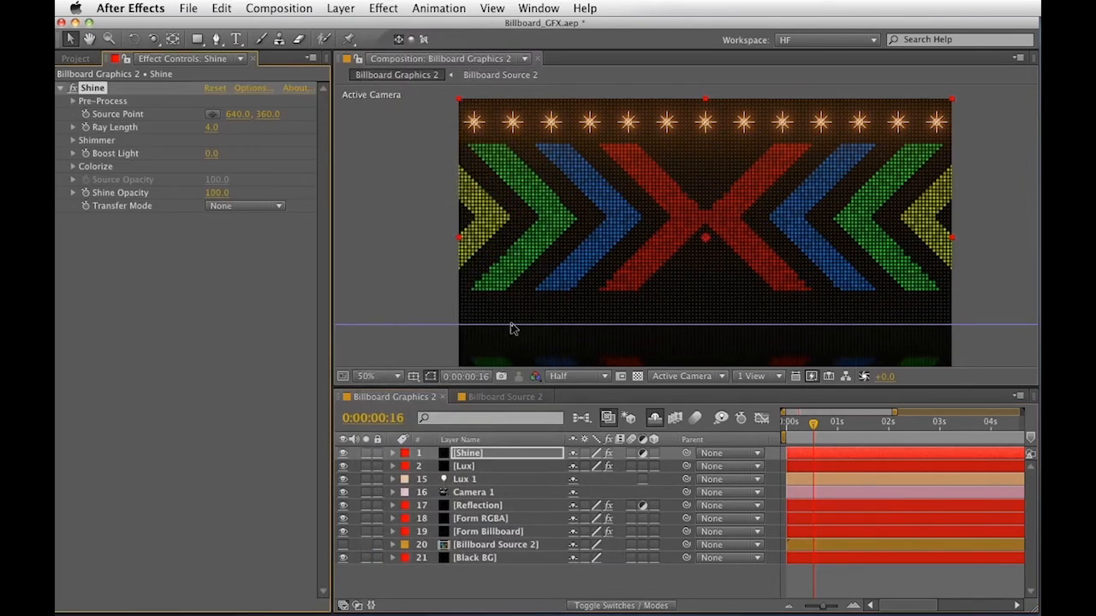
left_click(231, 206)
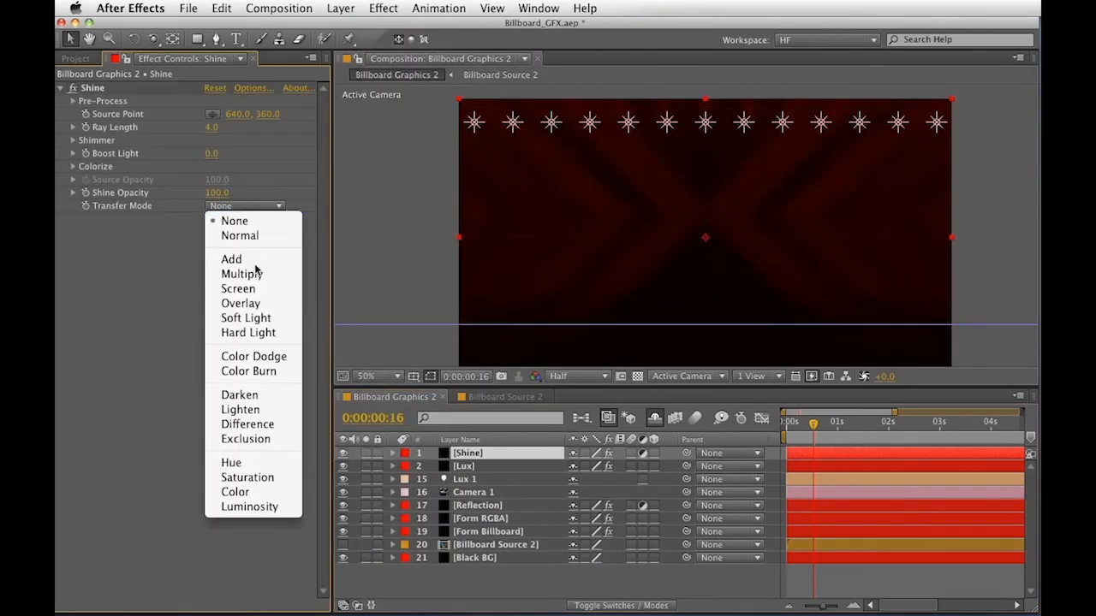
left_click(232, 258)
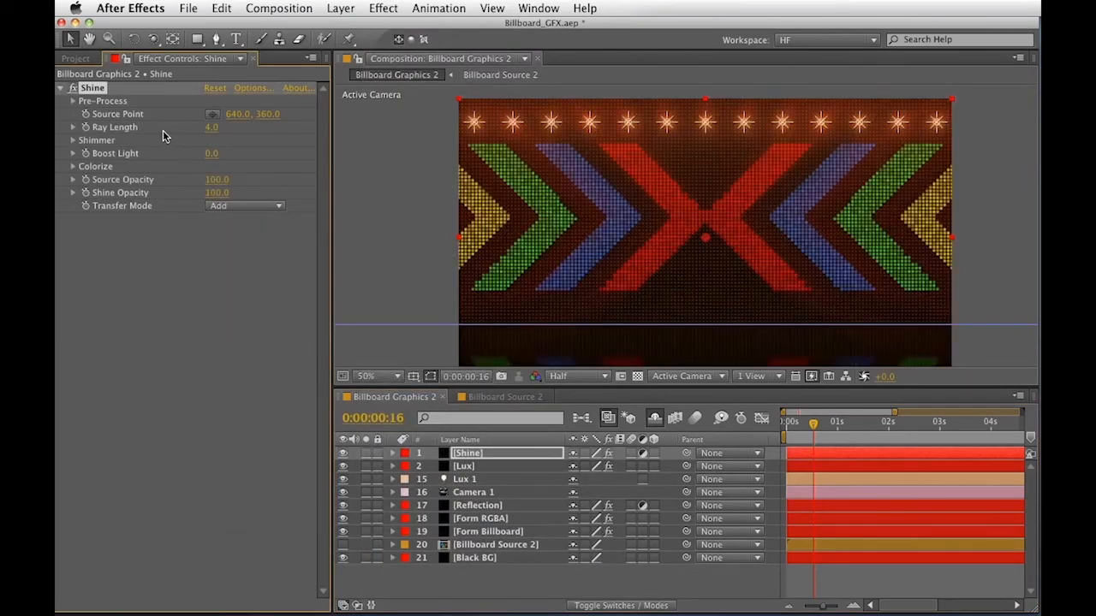
Set the Shine effect's Colorize mode to One Color with a medium blue
left_click(74, 167)
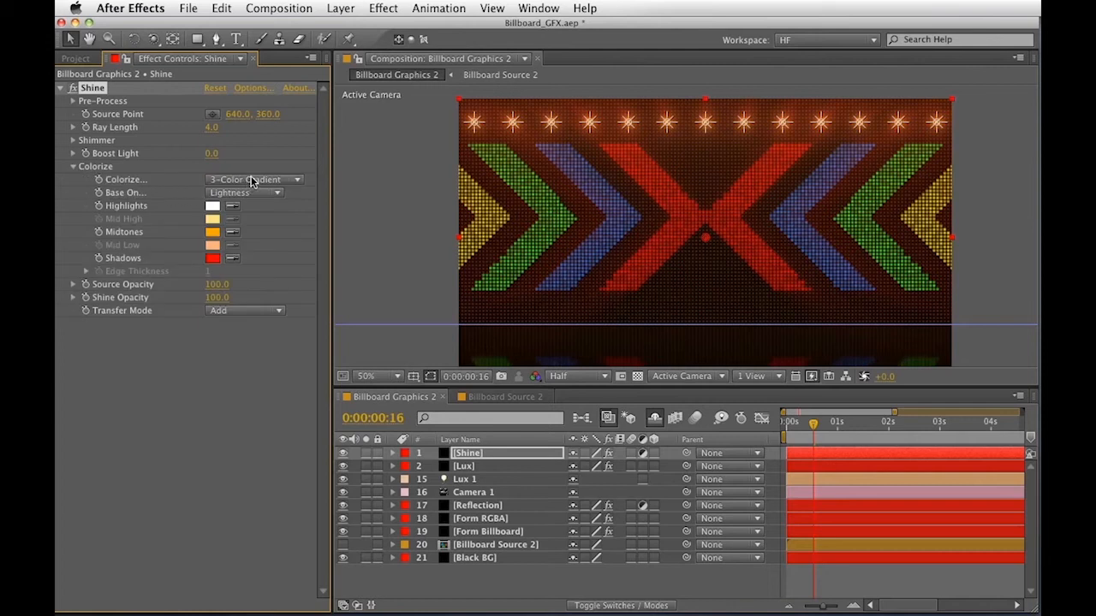
left_click(251, 179)
left_click(247, 219)
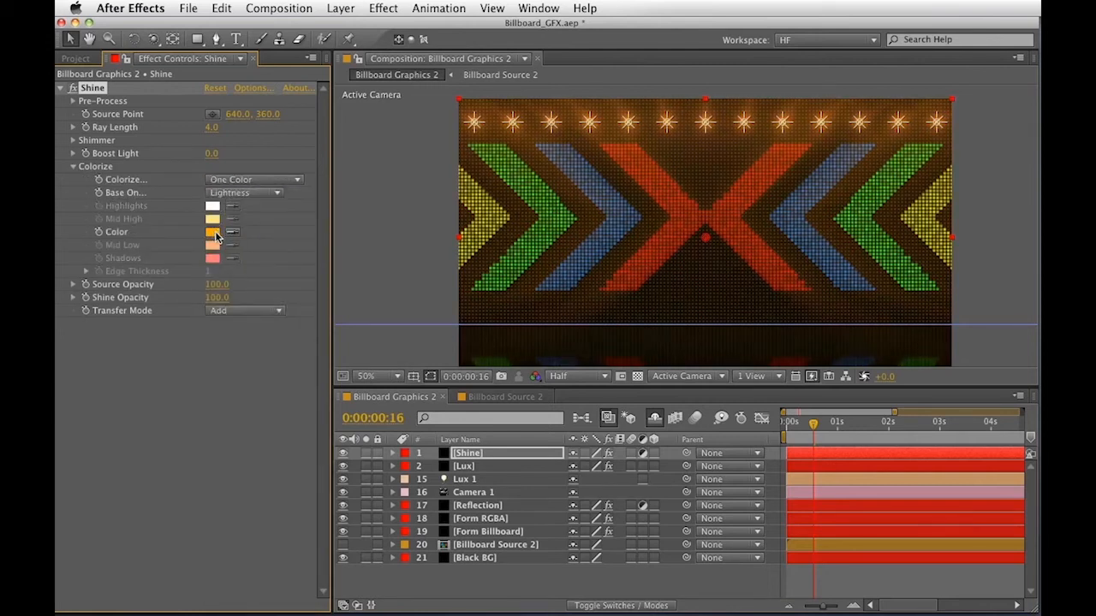
left_click(212, 232)
left_click_drag(602, 351, 605, 284)
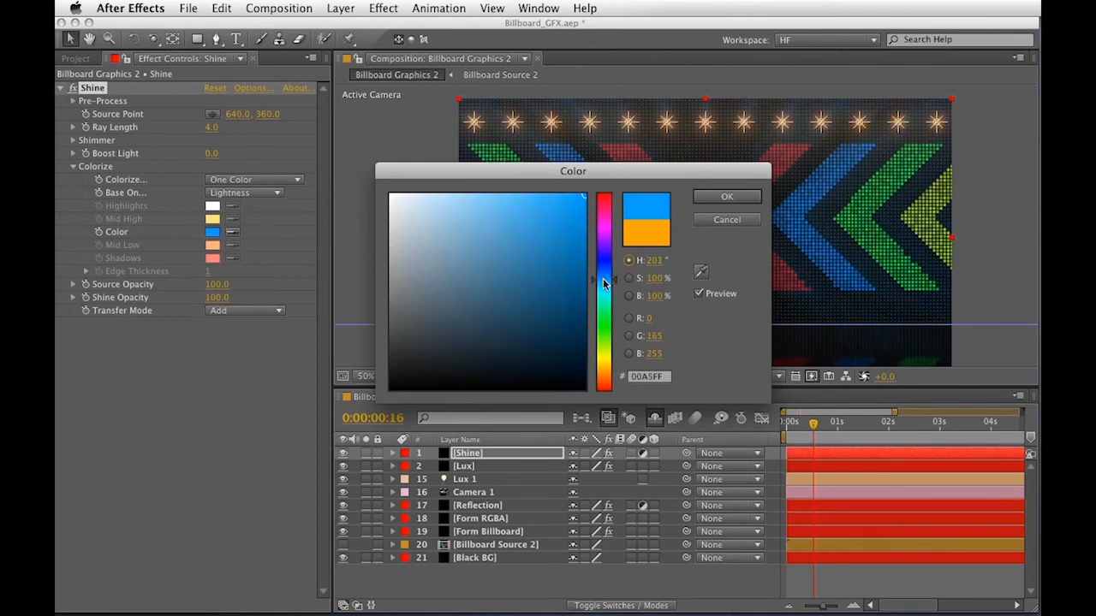
mouse_move(474, 254)
left_mouse_down()
mouse_move(460, 215)
mouse_move(493, 231)
left_mouse_up()
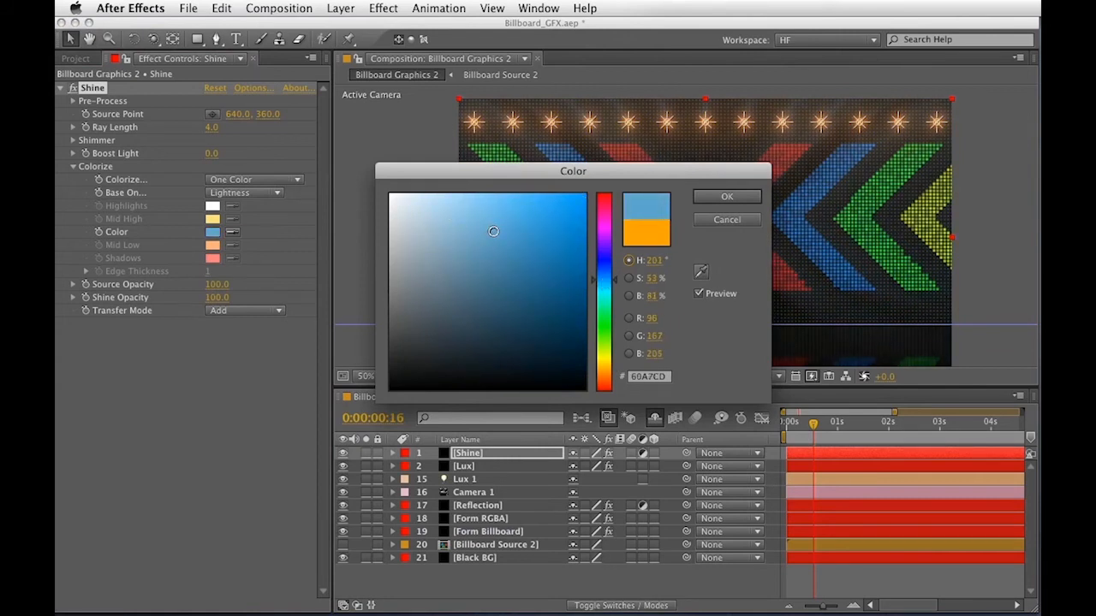
left_click(727, 197)
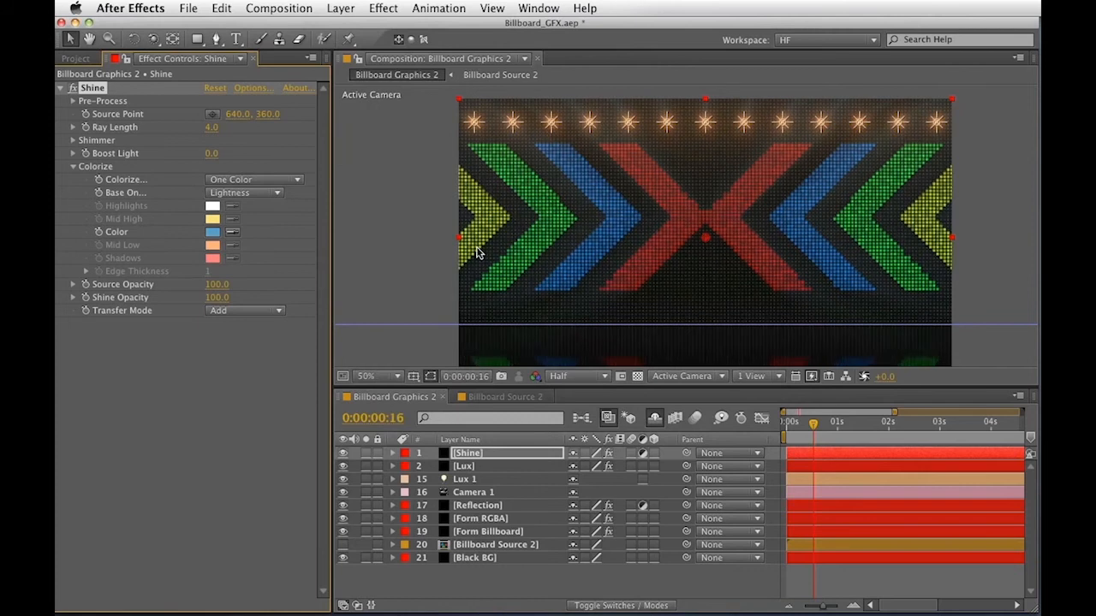
Try the Overlay transfer mode and a stronger Boost Light on the Shine effect, returning the mode to Add
left_click(231, 313)
left_click(244, 389)
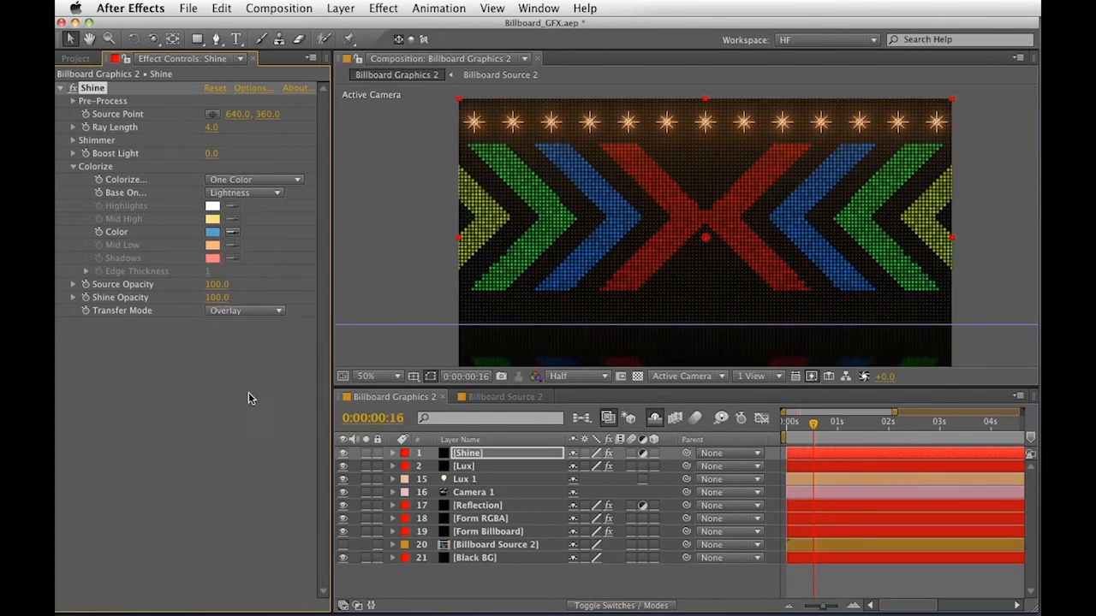
left_click(244, 310)
left_click(241, 346)
mouse_move(212, 163)
left_mouse_down()
mouse_move(248, 157)
mouse_move(210, 153)
left_mouse_up()
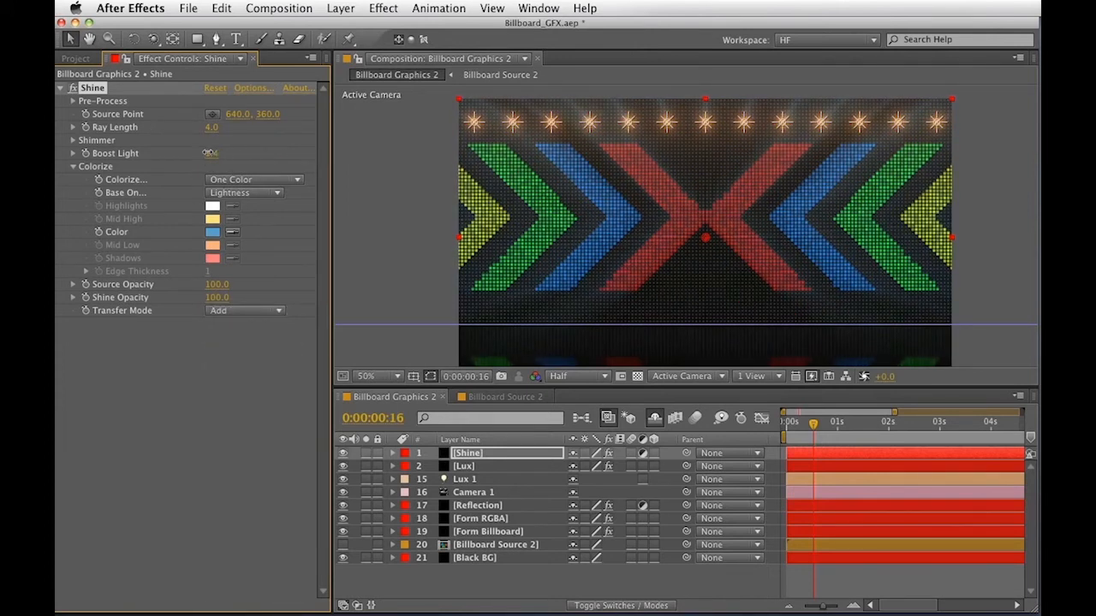
Set the Shine effect's Colorize mode to None and reduce Shine Opacity to 59
left_click(224, 193)
left_click(224, 205)
left_click(227, 180)
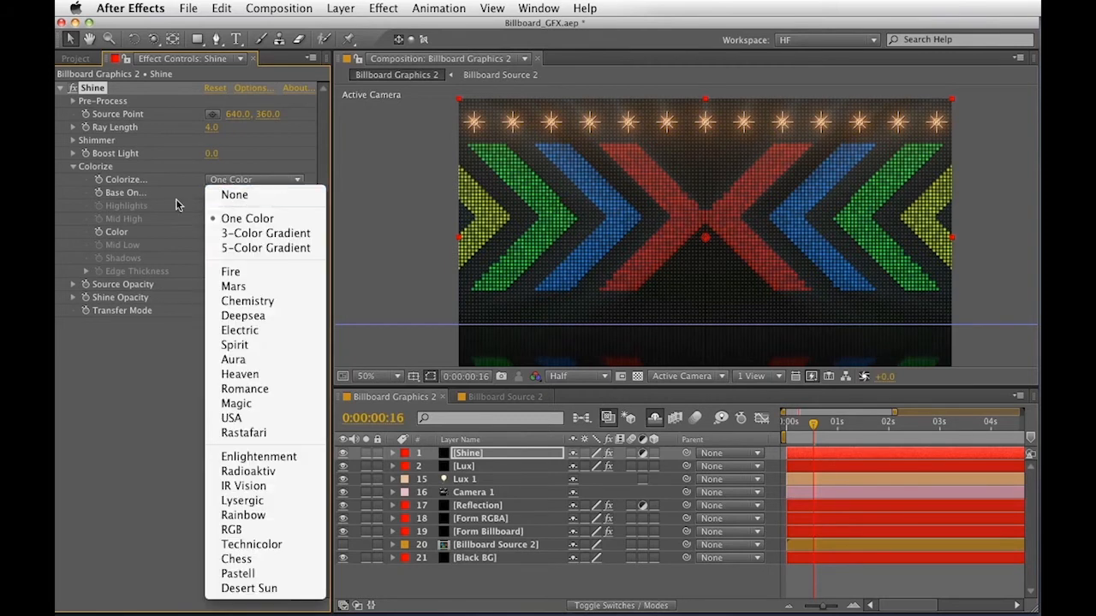
left_click(241, 196)
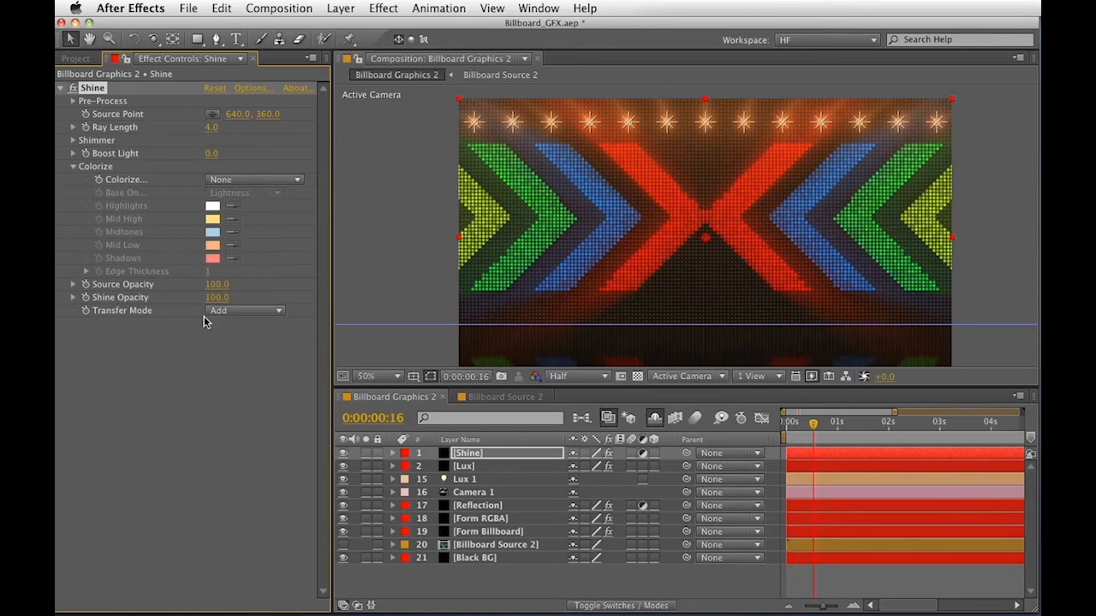
left_click_drag(216, 297, 181, 297)
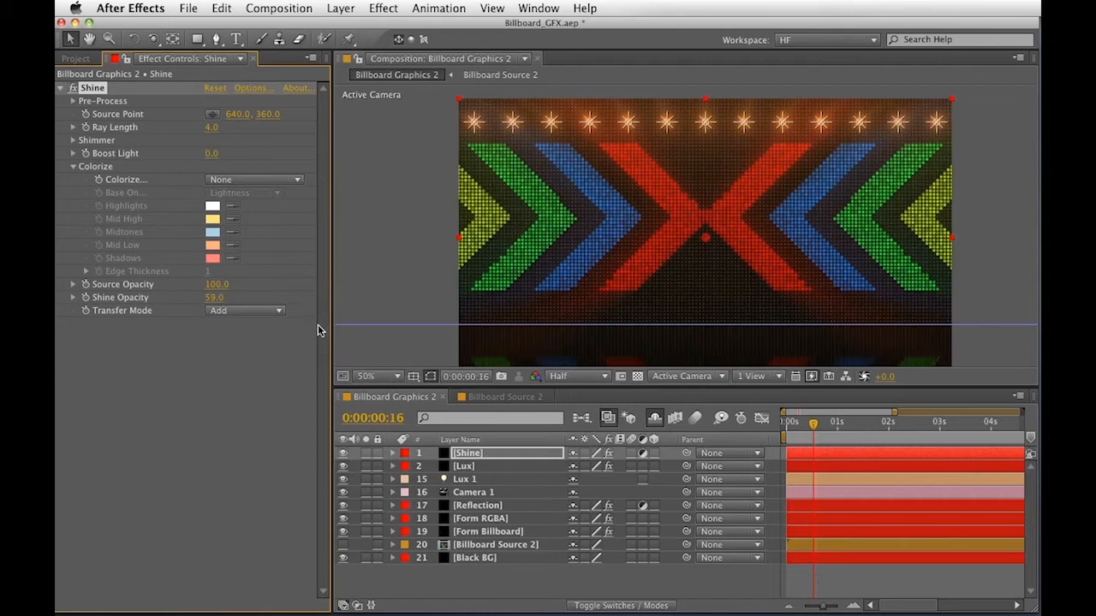
left_click(480, 453)
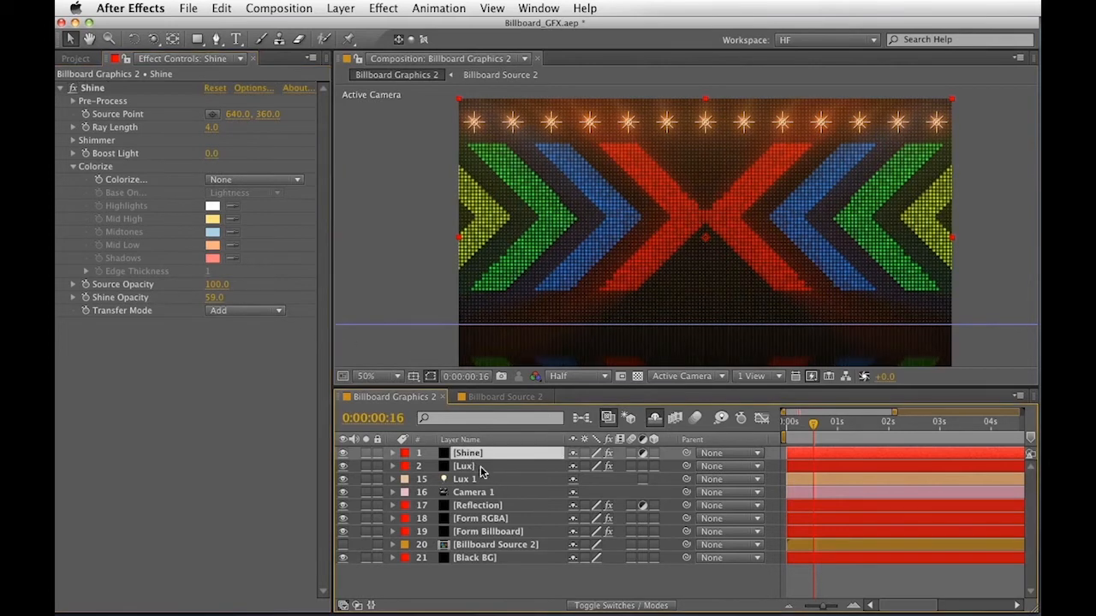
Create a comp-size black solid named CC at the top of the layer stack and make it an adjustment layer
left_click(470, 580)
key("space")
left_click_drag(511, 296, 489, 291)
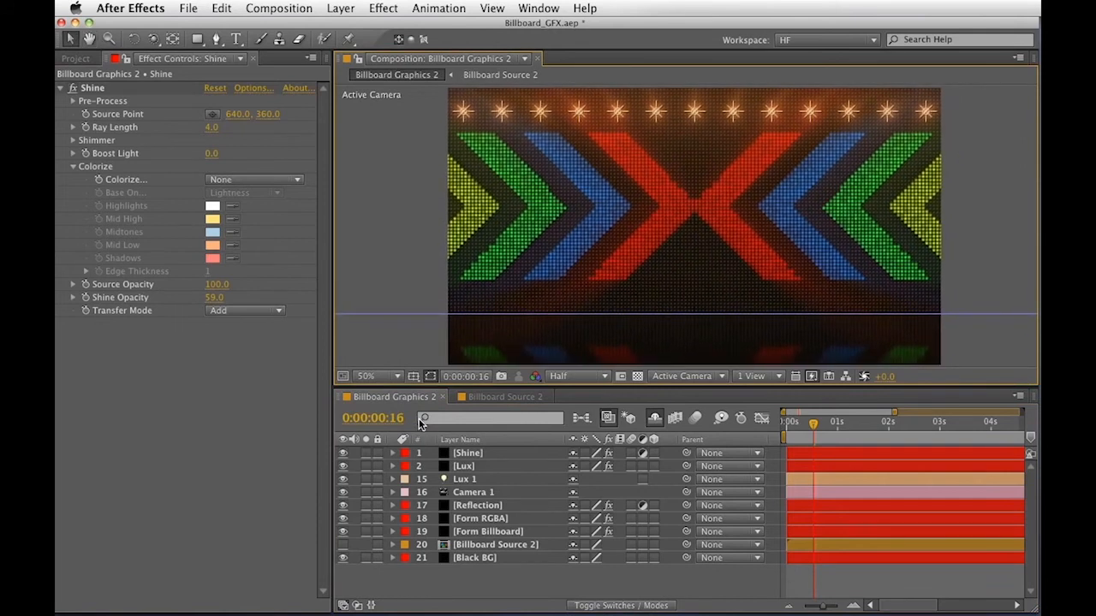
left_click(445, 580)
key("super+y")
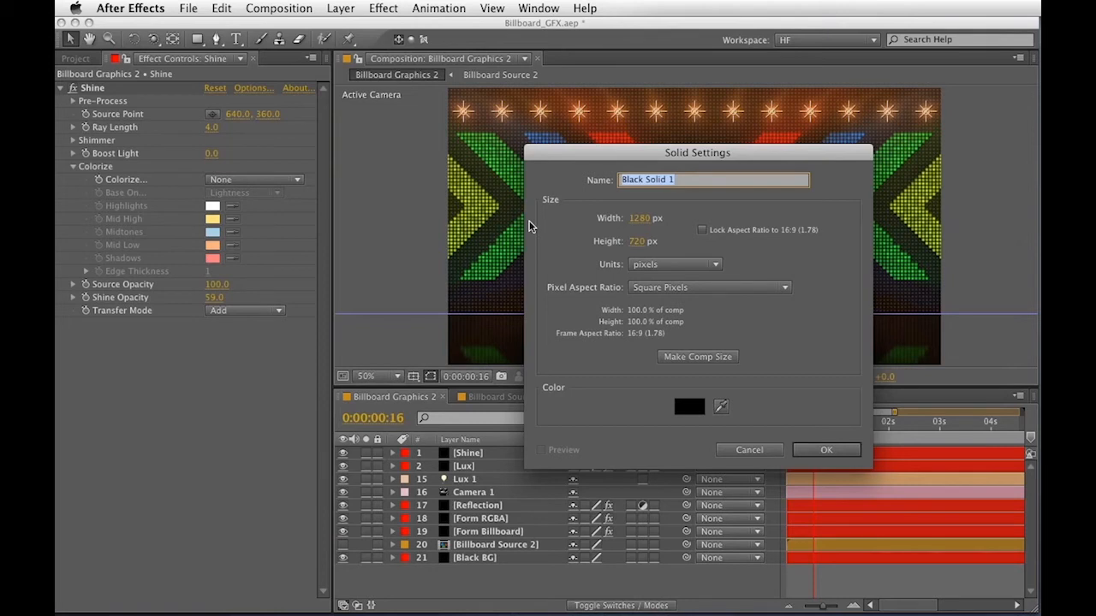
type("CC")
key("Return")
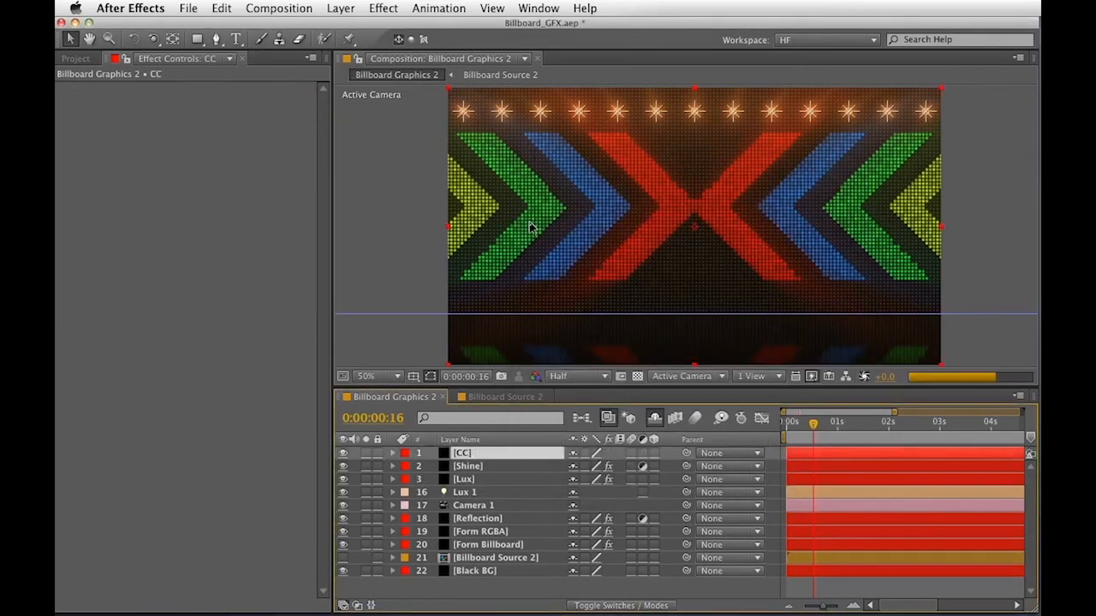
left_click(643, 454)
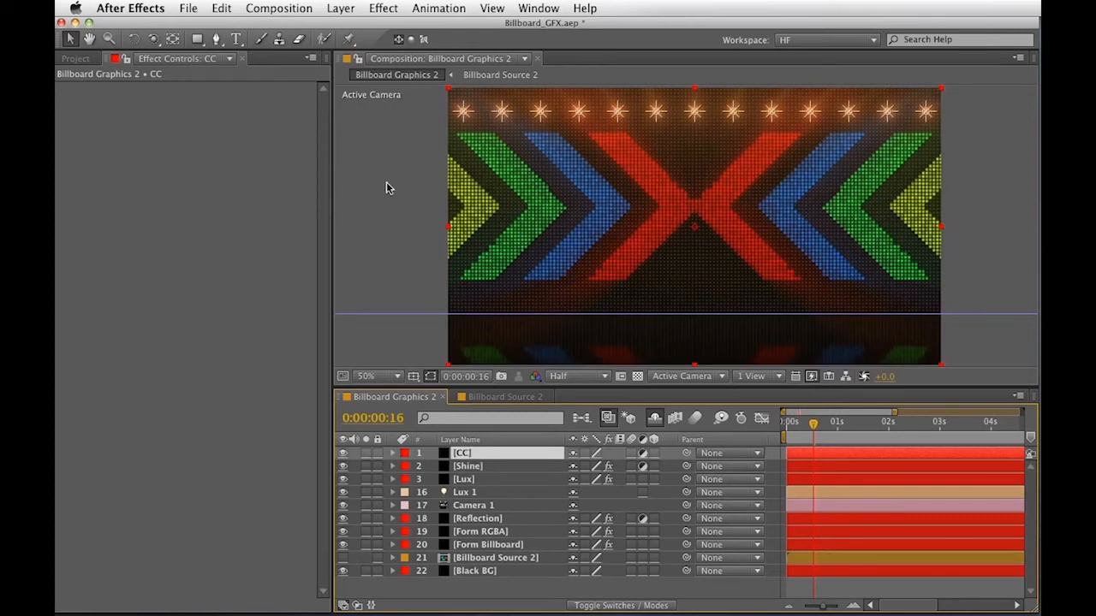
Apply Magic Bullet Mojo to the CC layer with Mojo 49, Mojo Tint 47, Warm It -49 and Punch It 43
left_click(383, 7)
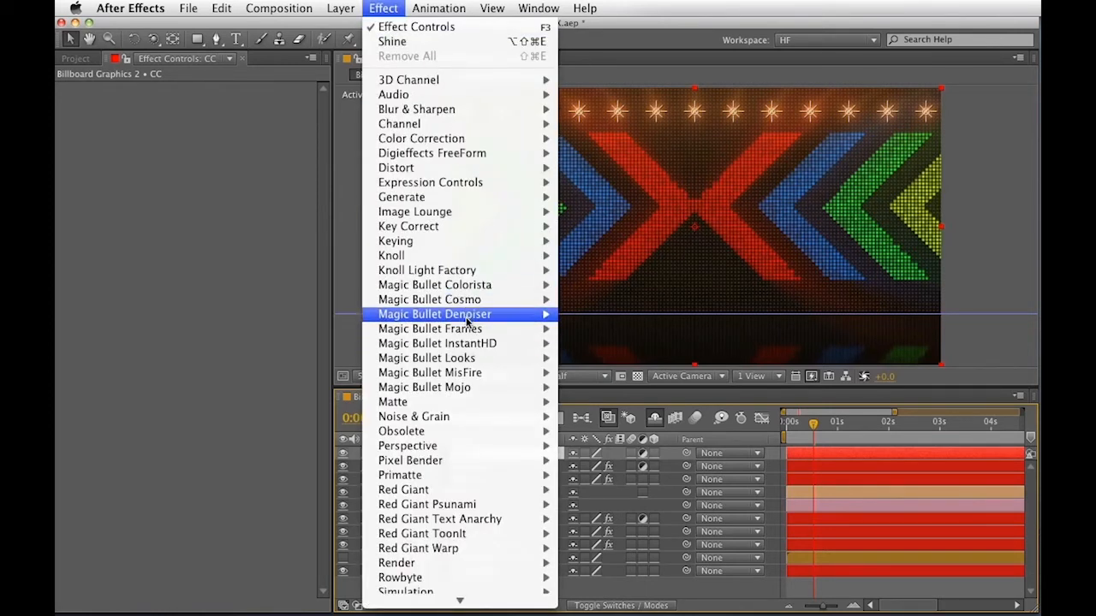
mouse_move(480, 387)
left_click(586, 388)
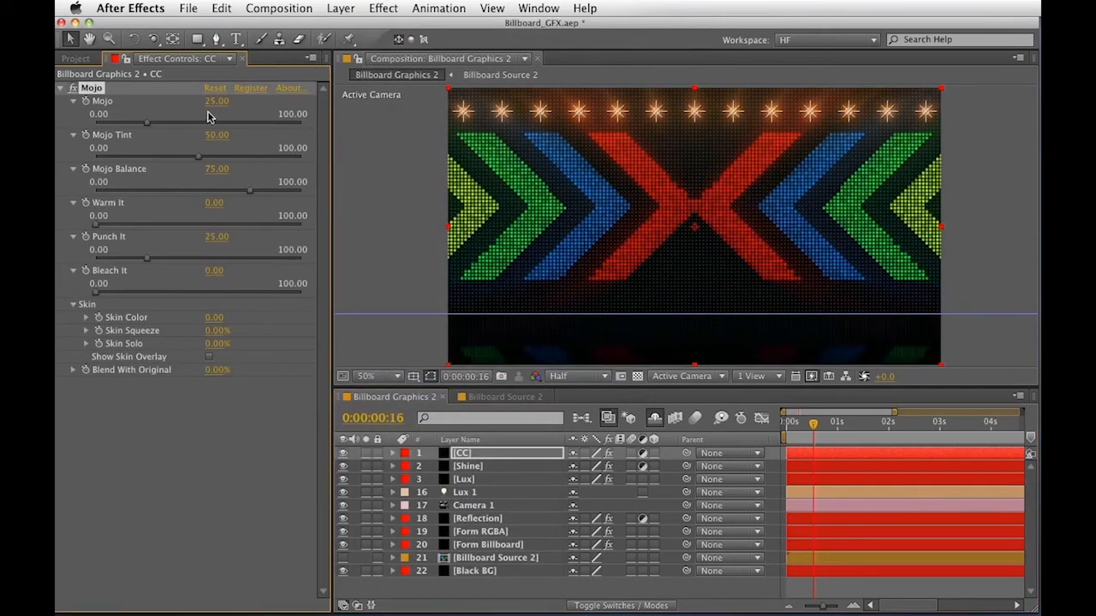
left_click_drag(215, 101, 208, 135)
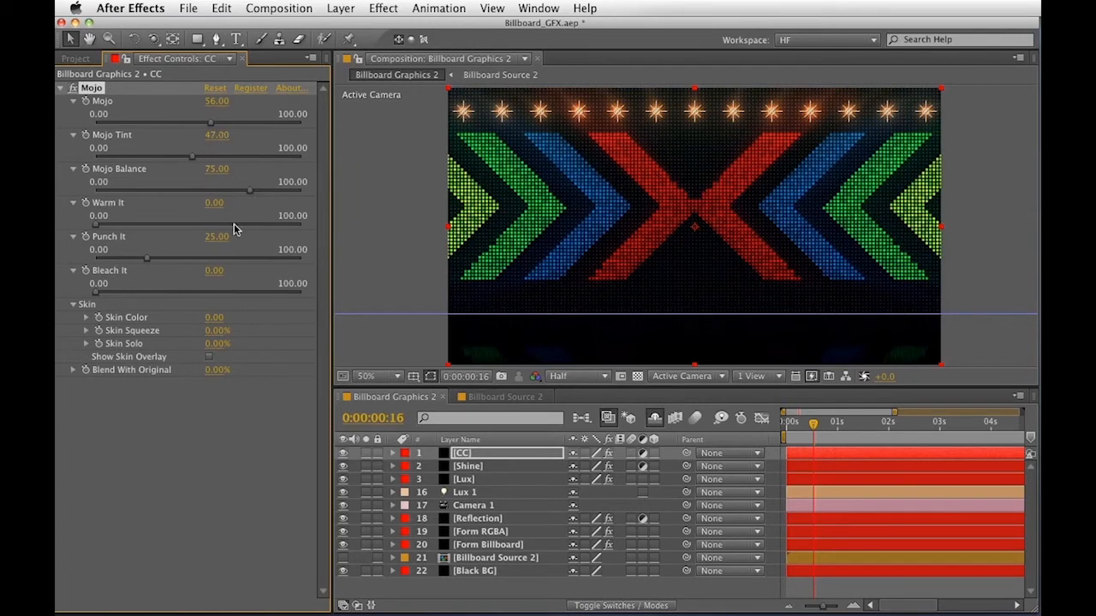
left_click_drag(215, 240, 209, 208)
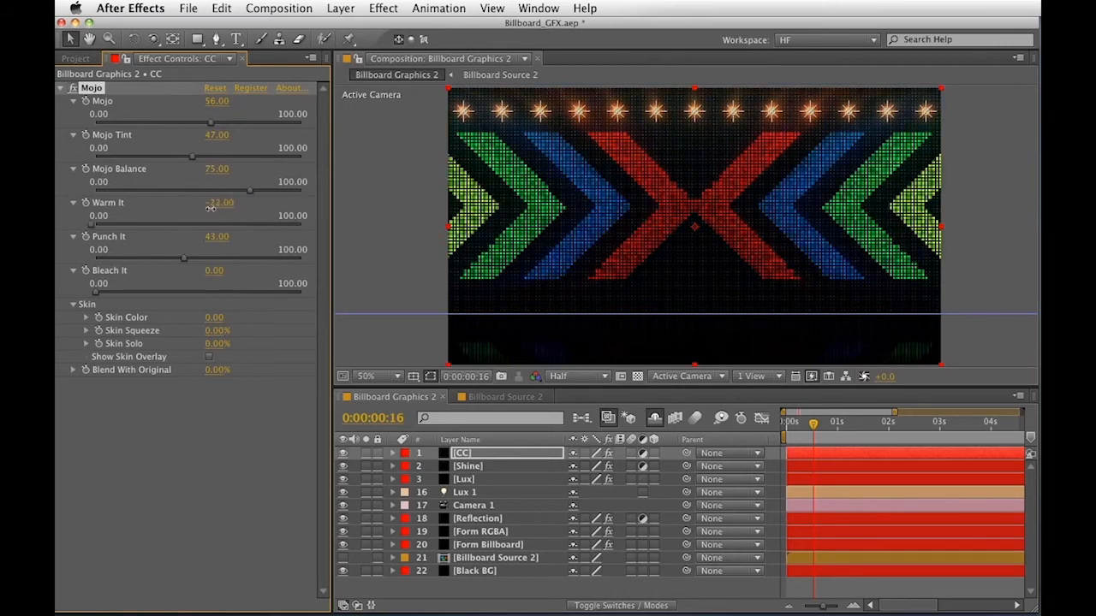
mouse_move(204, 204)
left_mouse_down()
mouse_move(215, 208)
mouse_move(202, 203)
left_mouse_up()
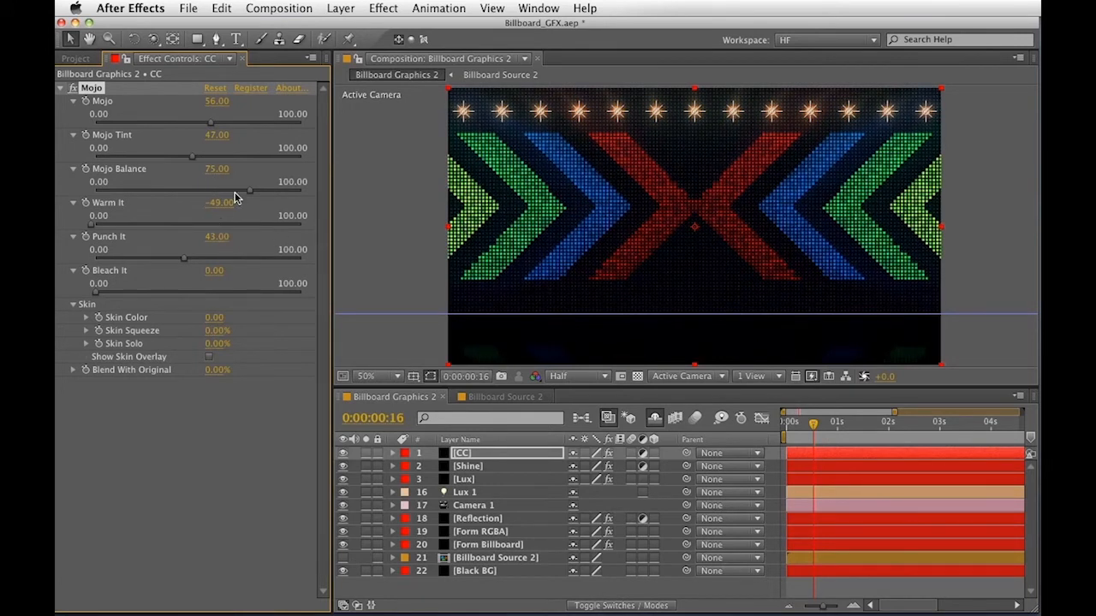
mouse_move(215, 101)
left_mouse_down()
mouse_move(230, 101)
mouse_move(200, 100)
mouse_move(215, 101)
left_mouse_up()
Try an S-shaped contrast adjustment with the Curves effect on the CC layer, and remove the effect
left_click(382, 8)
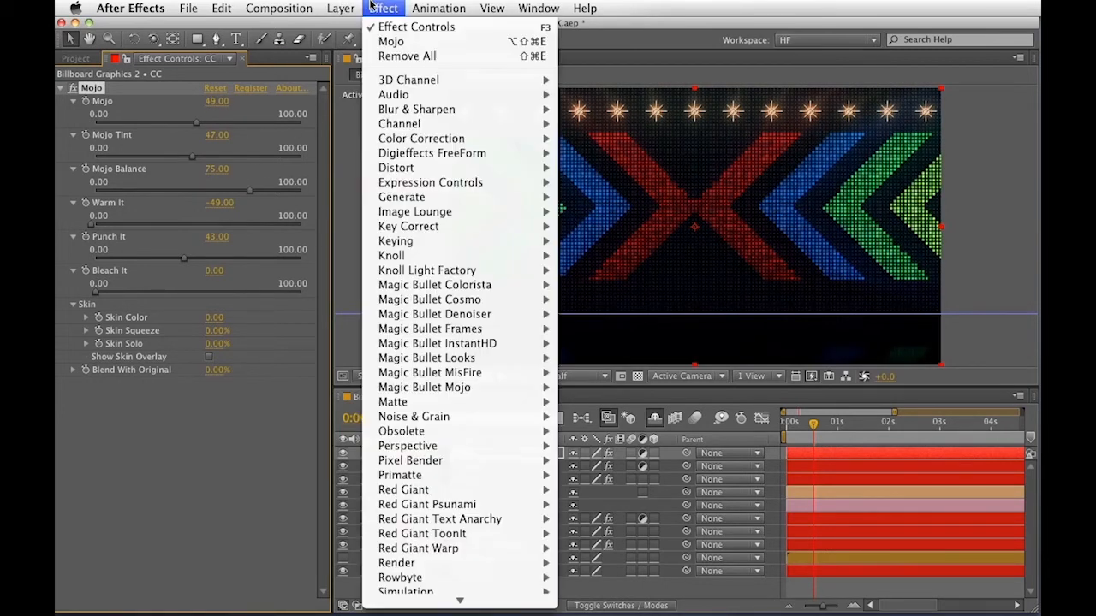
mouse_move(422, 138)
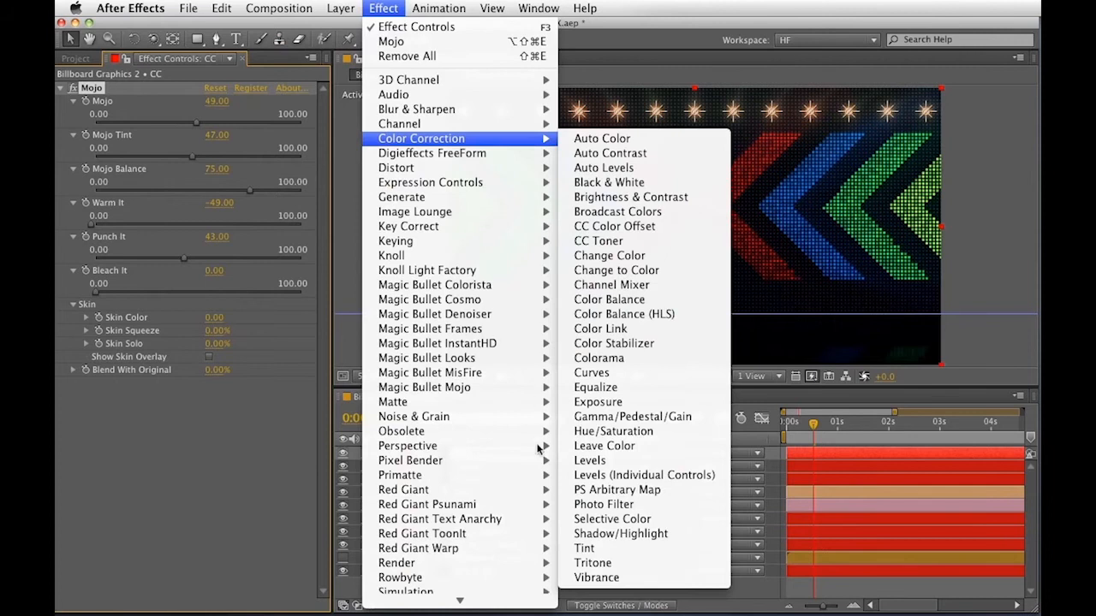
left_click(601, 373)
left_click_drag(143, 525, 150, 532)
left_click_drag(185, 460, 184, 450)
left_click_drag(149, 532, 146, 512)
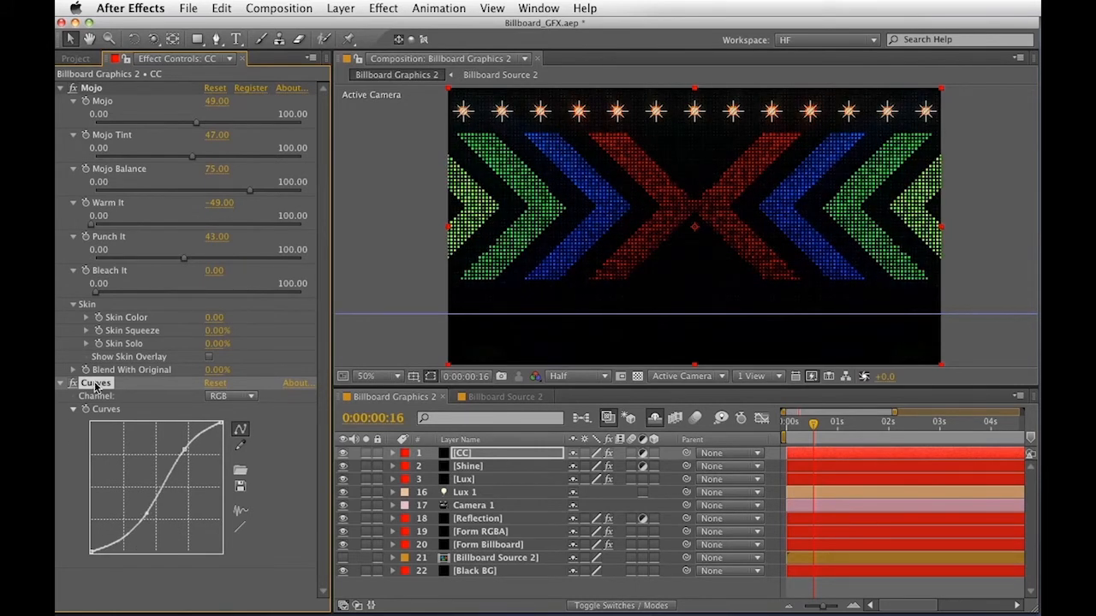
key("Delete")
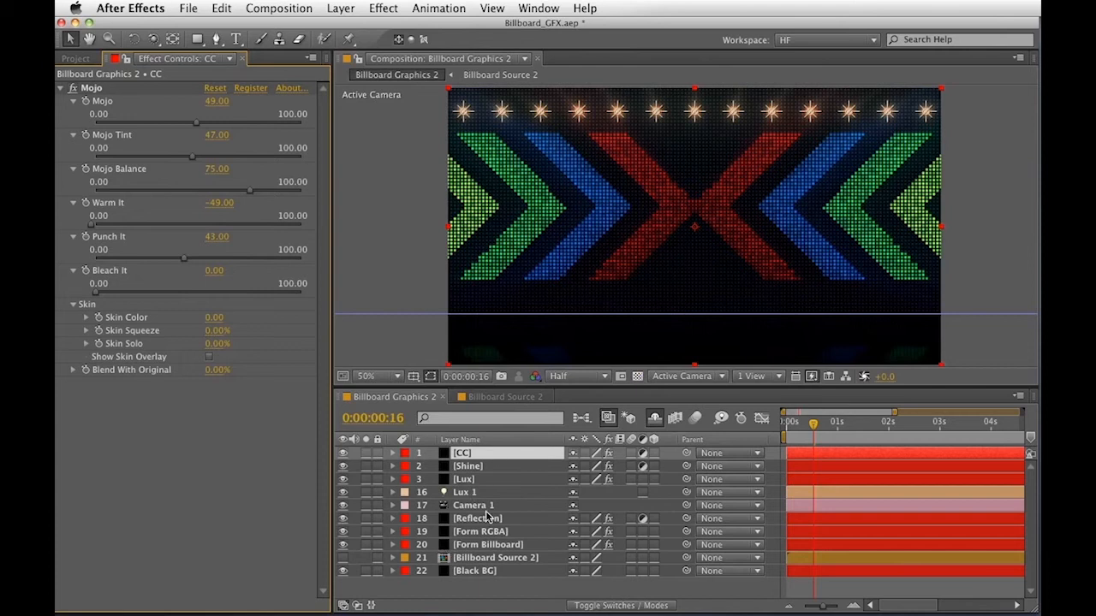
Move the Reflection layer above the CC layer, and reduce the CC layer's Mojo to 35 and Mojo Balance to 66
left_click_drag(487, 517, 475, 455)
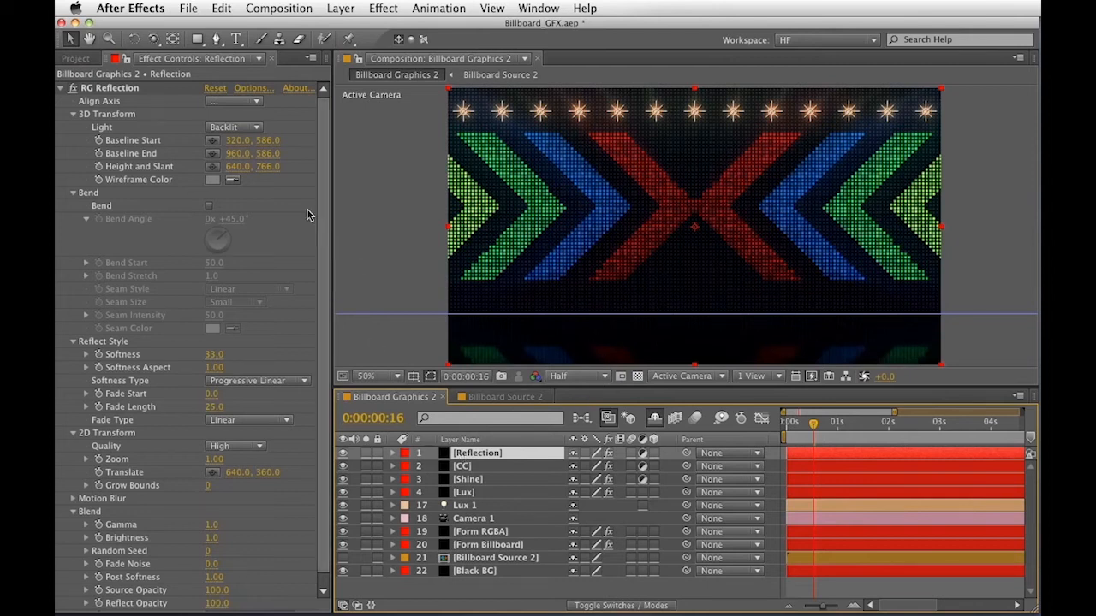
left_click(458, 467)
key("e")
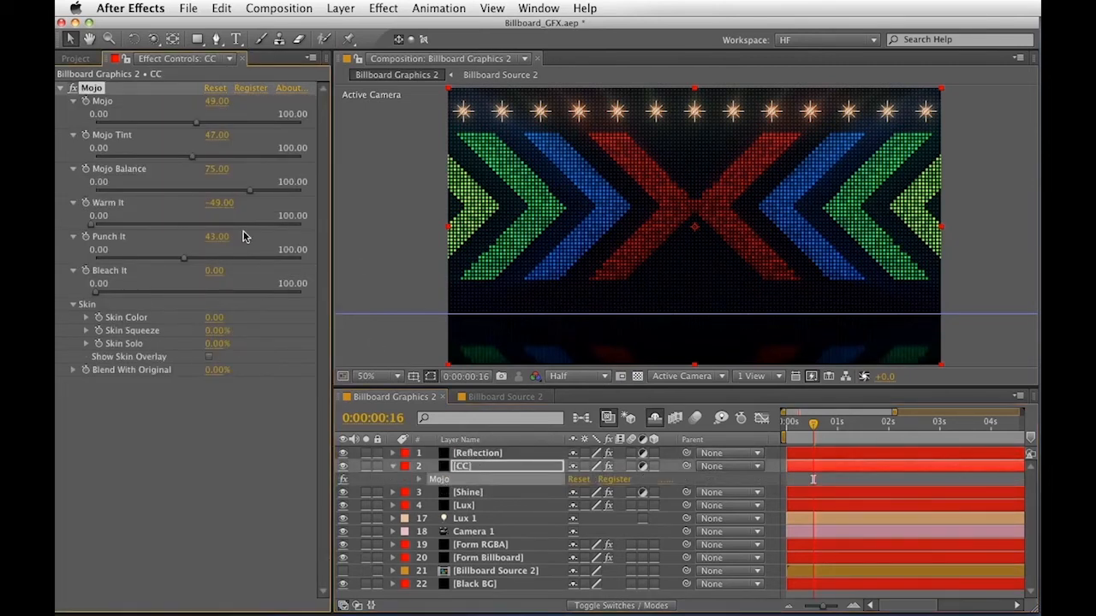
left_click_drag(210, 101, 198, 101)
left_click_drag(217, 169, 209, 170)
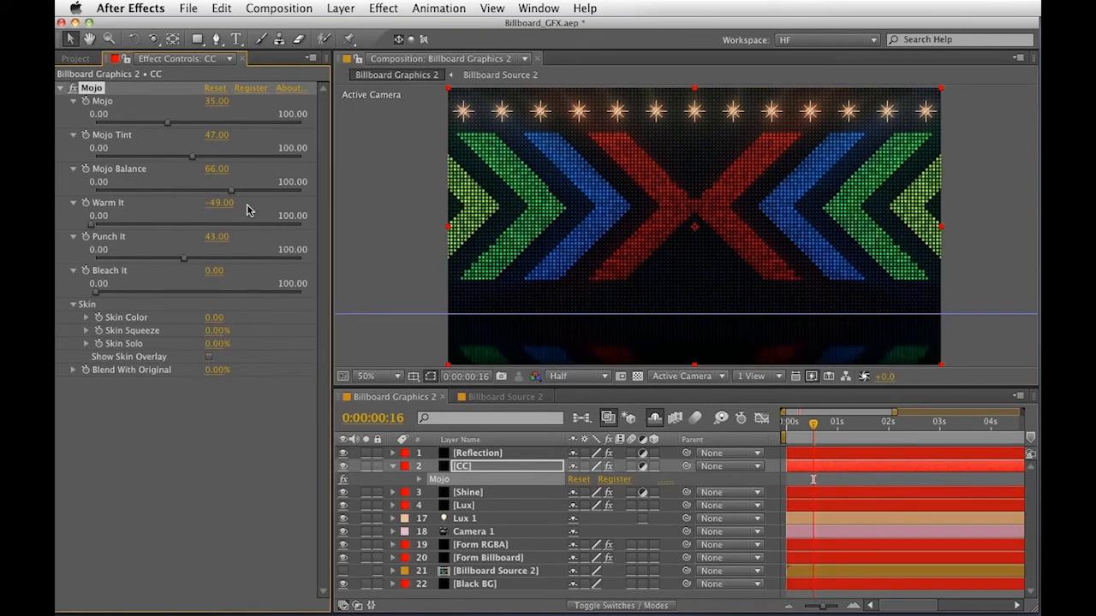
left_click(484, 464)
key("e")
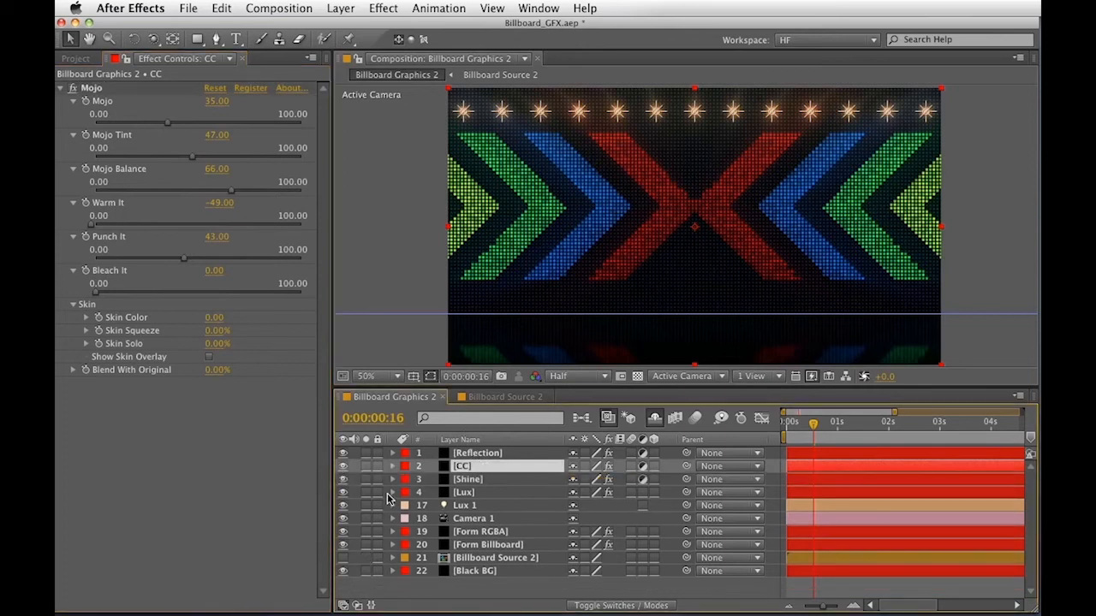
left_click(438, 585)
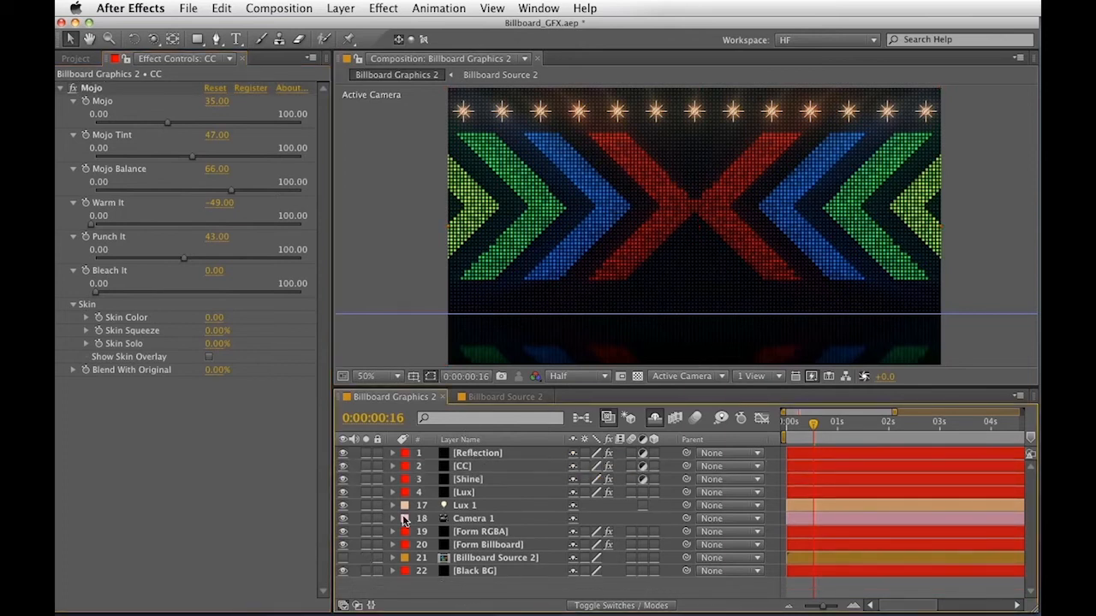
left_click(343, 466)
left_click(344, 466)
Create a 1280 x 720 px black solid named Particles
key("super+y")
type("Particle")
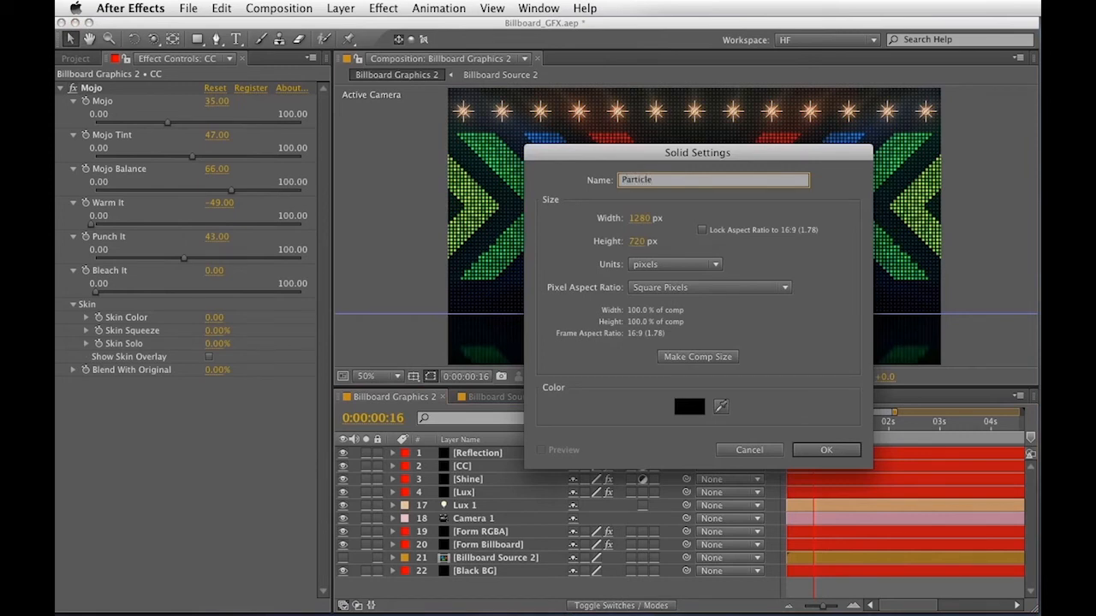
type("s")
key("Return")
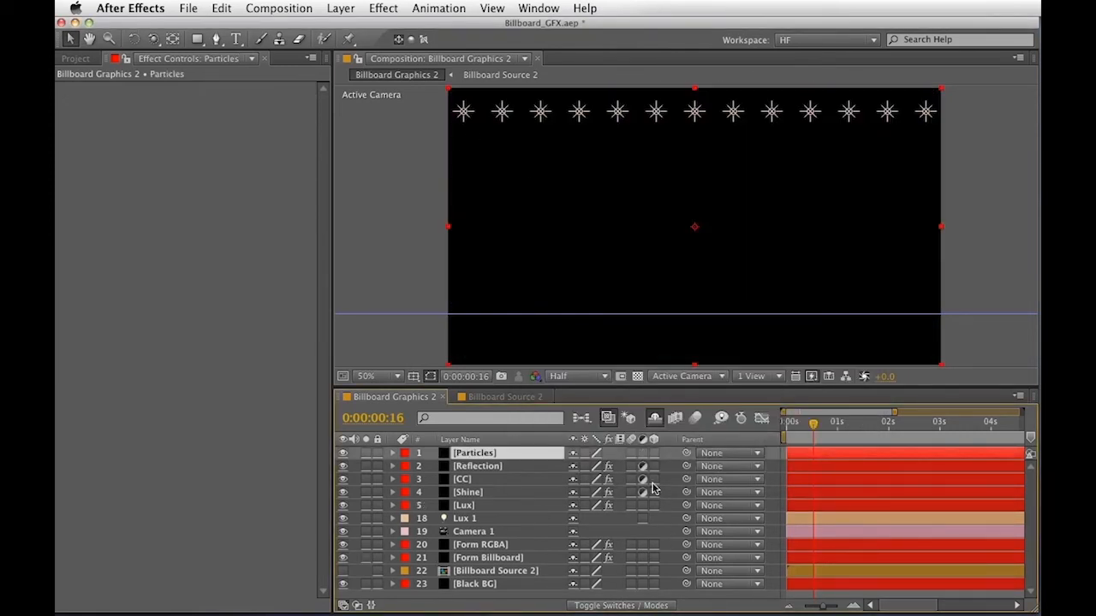
Apply the Trapcode Particular effect to the Particles layer and solo the layer
left_click(382, 8)
scroll(453, 343, "down", 6)
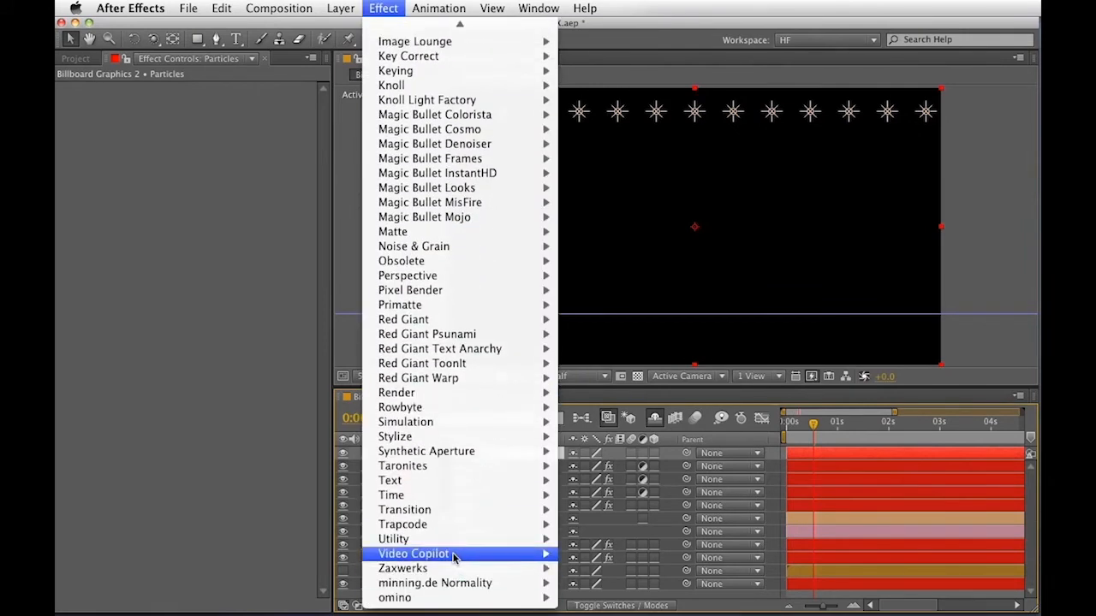
mouse_move(474, 524)
left_click(614, 554)
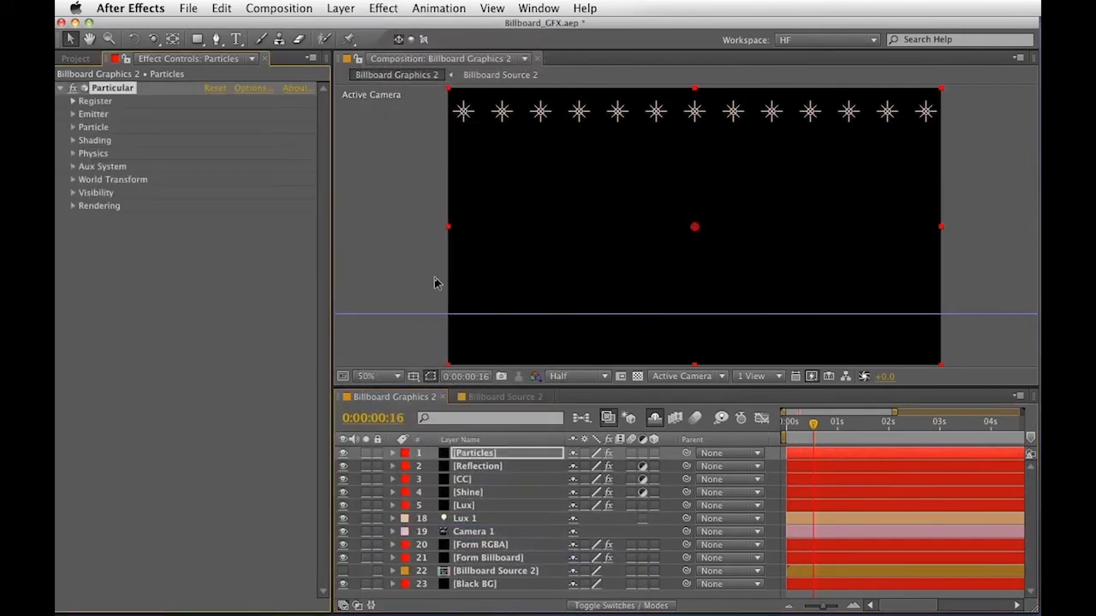
left_click(366, 454)
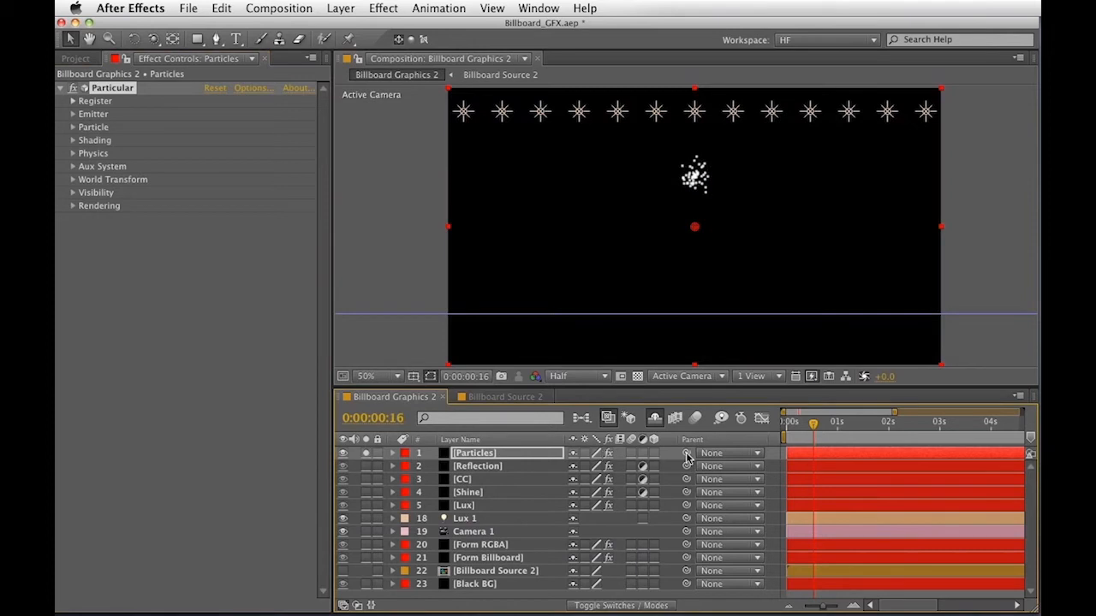
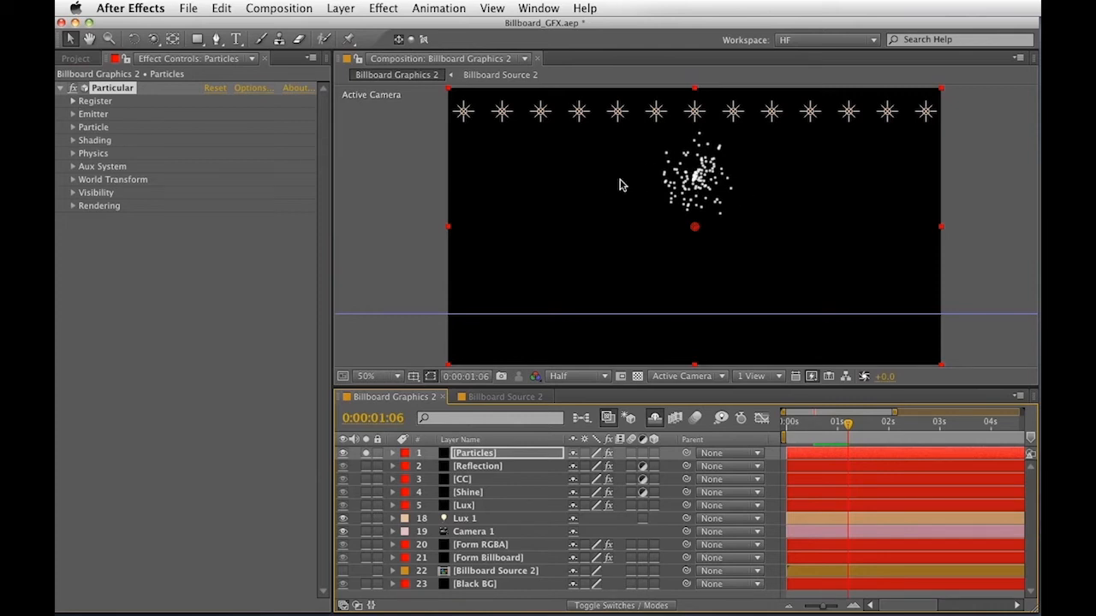
Set Particular's Emitter Type to Box with an Emitter Size X of 1280, and preview the particles
left_click(74, 114)
left_click(229, 142)
left_click(240, 168)
left_click(210, 313)
type("1280")
key("Return")
key("space")
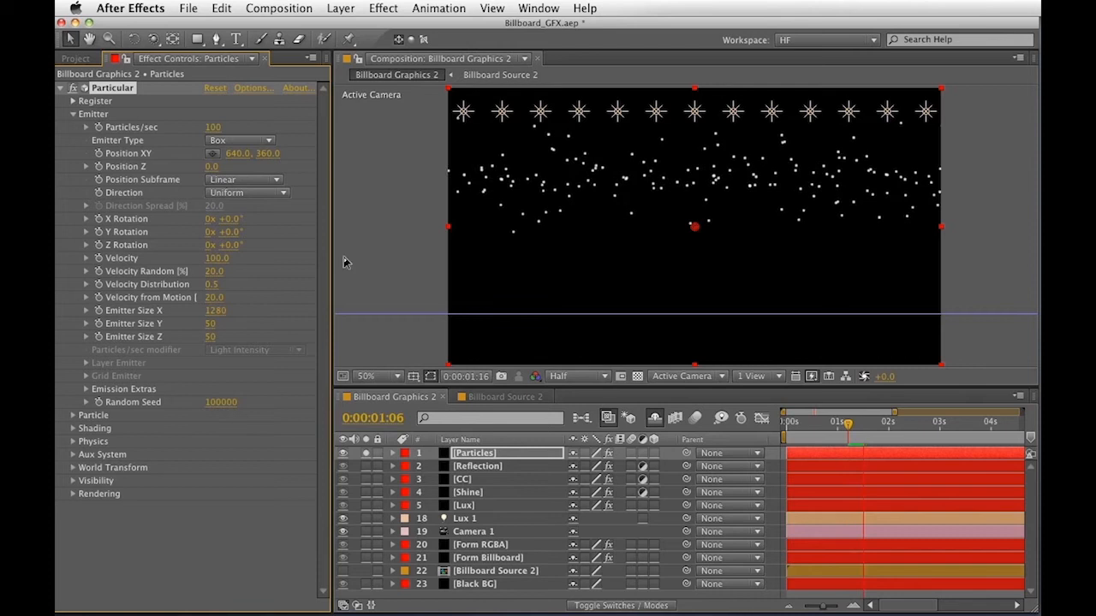
Set the emitter's Direction to Directional with X Rotation -90°, and move its Y position to -13
left_click(238, 196)
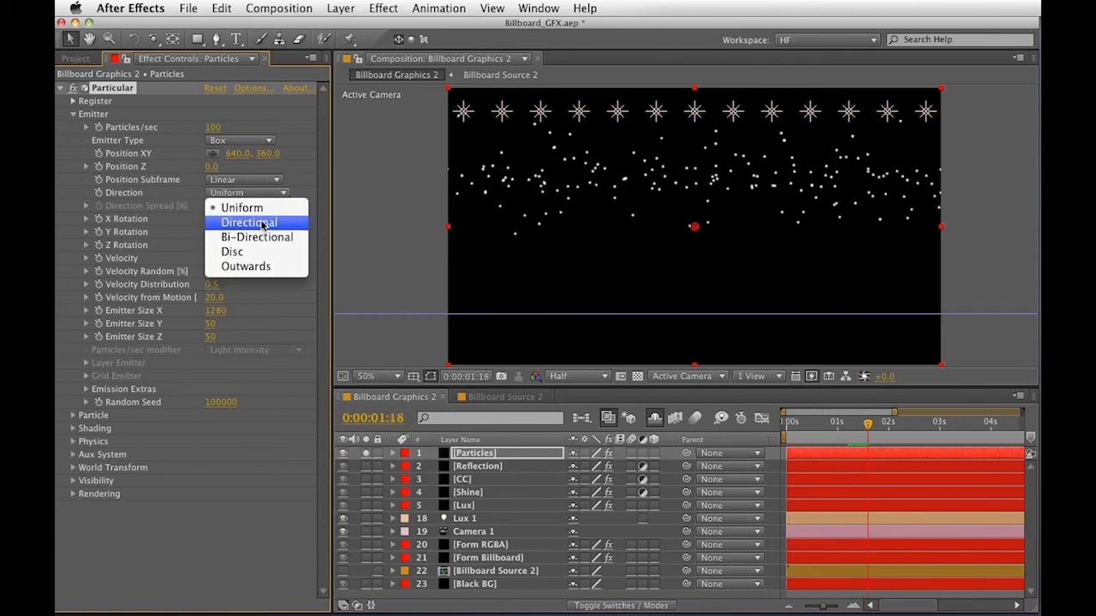
left_click(257, 221)
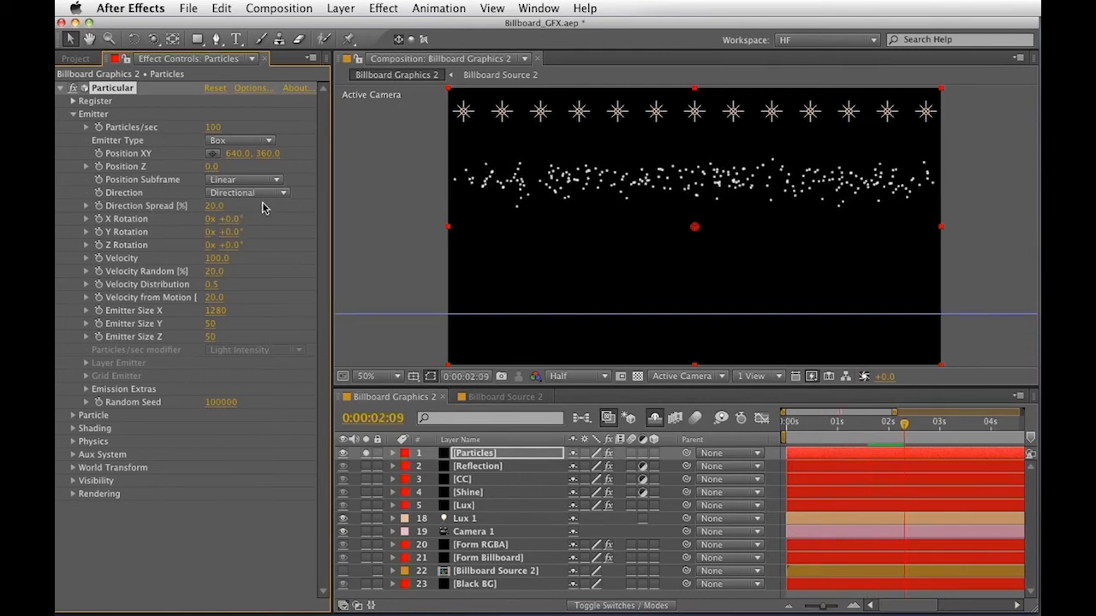
left_click_drag(244, 220, 220, 220)
left_click(233, 219)
type("-90")
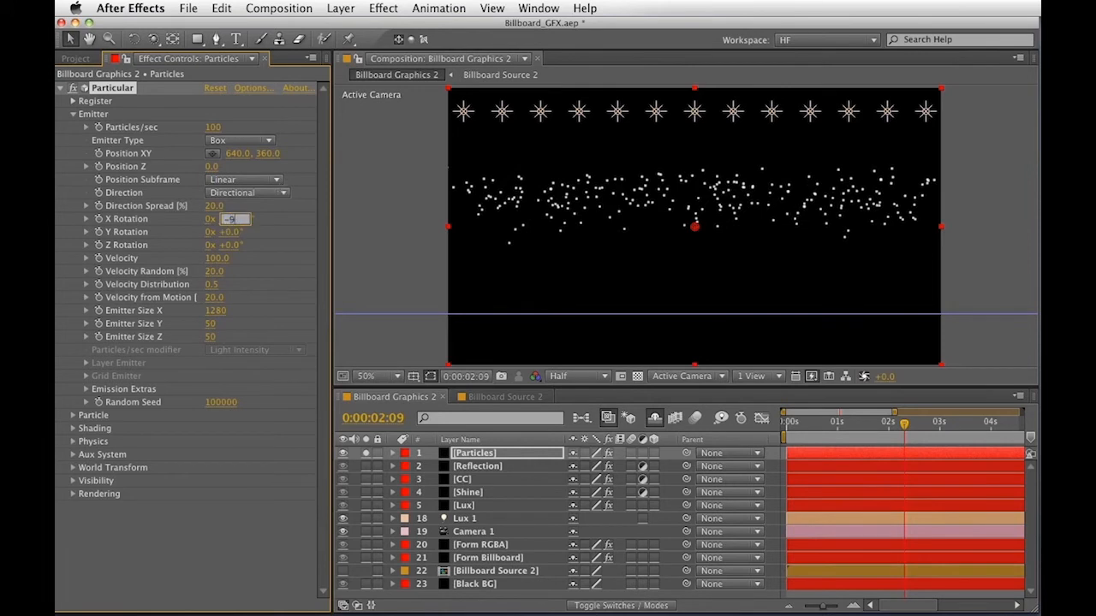
key("Return")
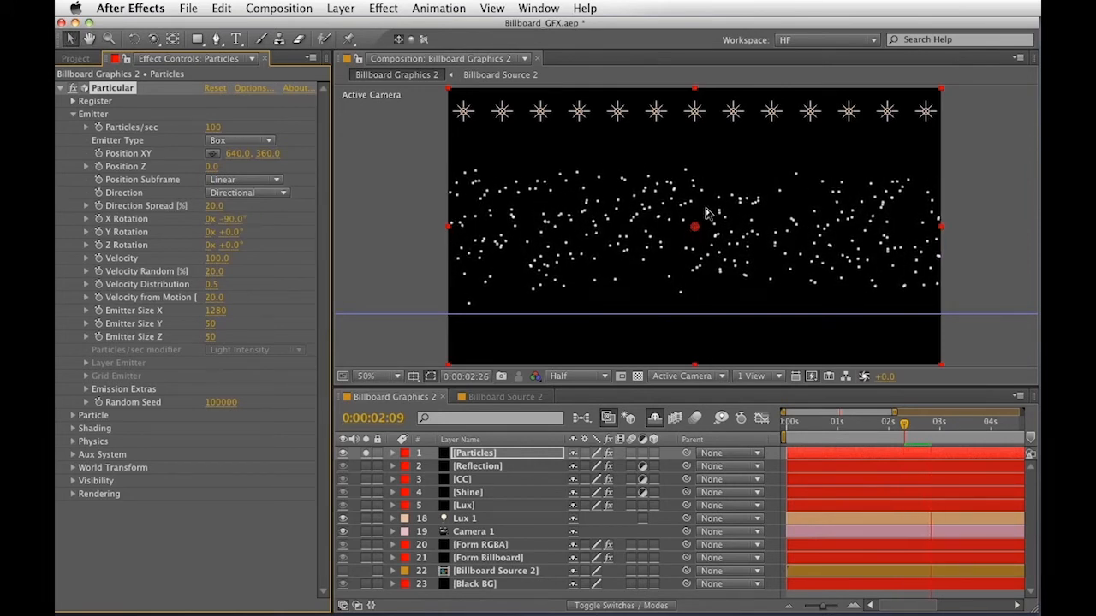
left_click_drag(266, 151, 57, 172)
left_click_drag(269, 152, 145, 151)
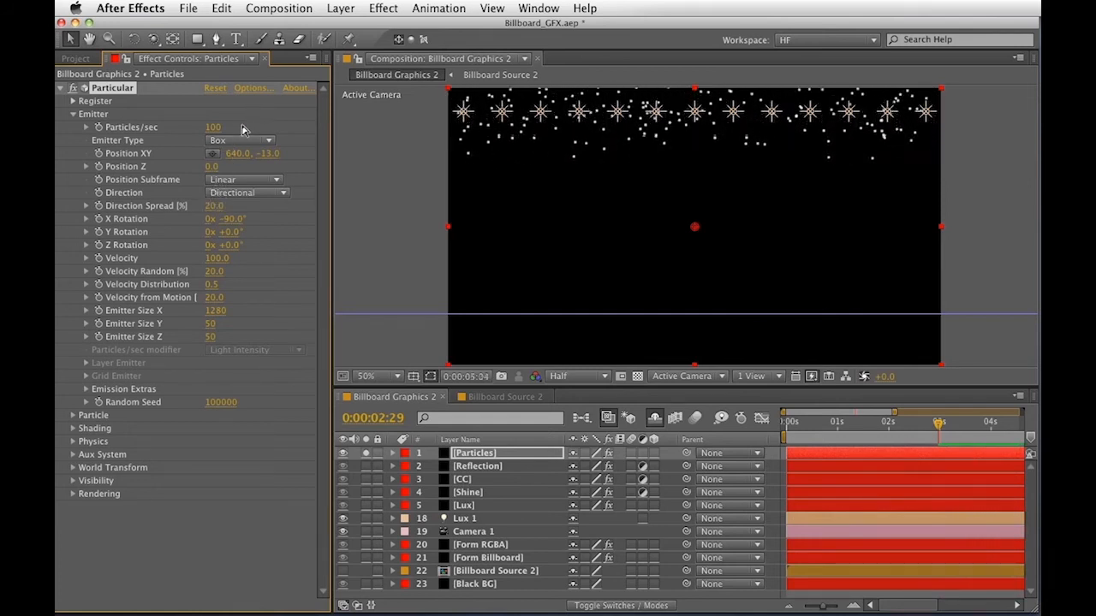
Set the Life of Particular's particles to 8 seconds
left_click(82, 416)
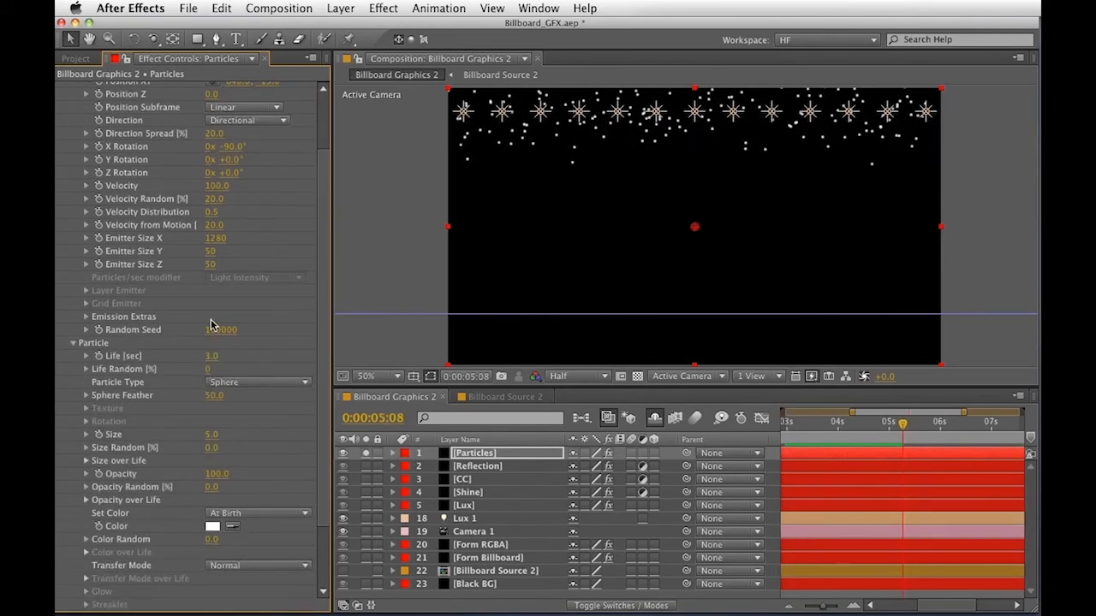
left_click(211, 355)
type("4")
key("Up")
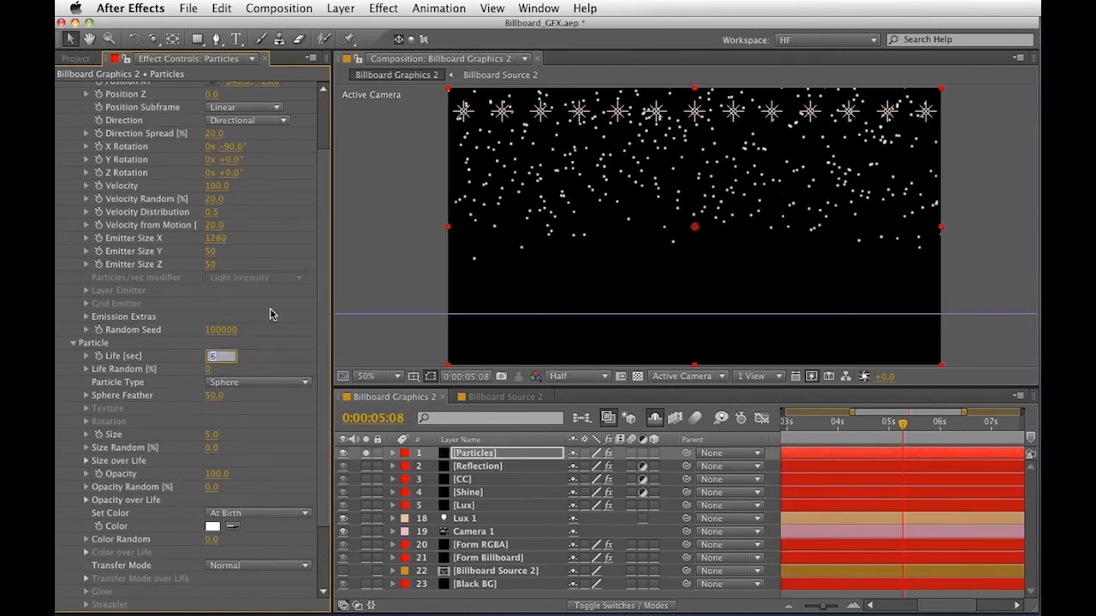
key("Return")
Set the emitter's Pre Run to 100 in Emission Extras and scrub the timeline to check the particles
left_click_drag(850, 413, 783, 413)
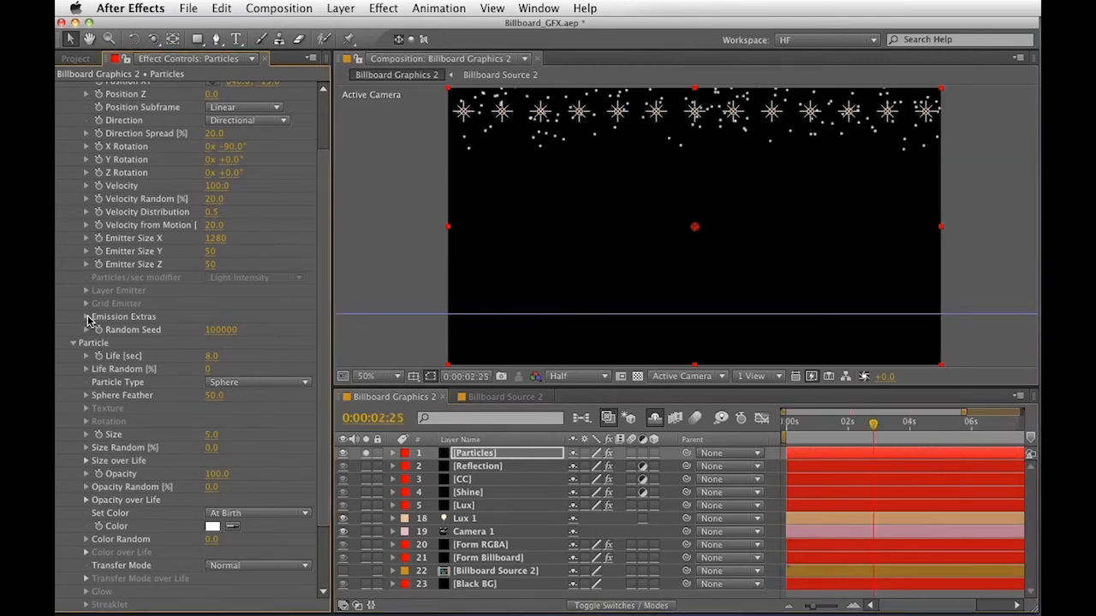
left_click(87, 317)
mouse_move(208, 332)
left_mouse_down()
mouse_move(249, 332)
mouse_move(210, 330)
left_mouse_up()
left_click(209, 330)
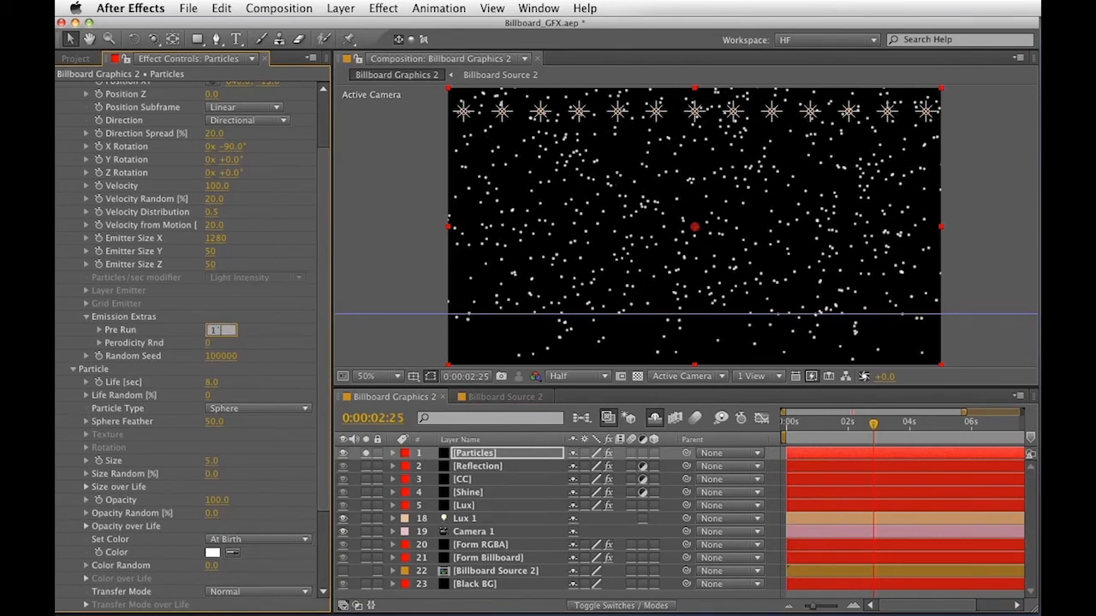
type("100")
key("Return")
left_click_drag(843, 426, 857, 423)
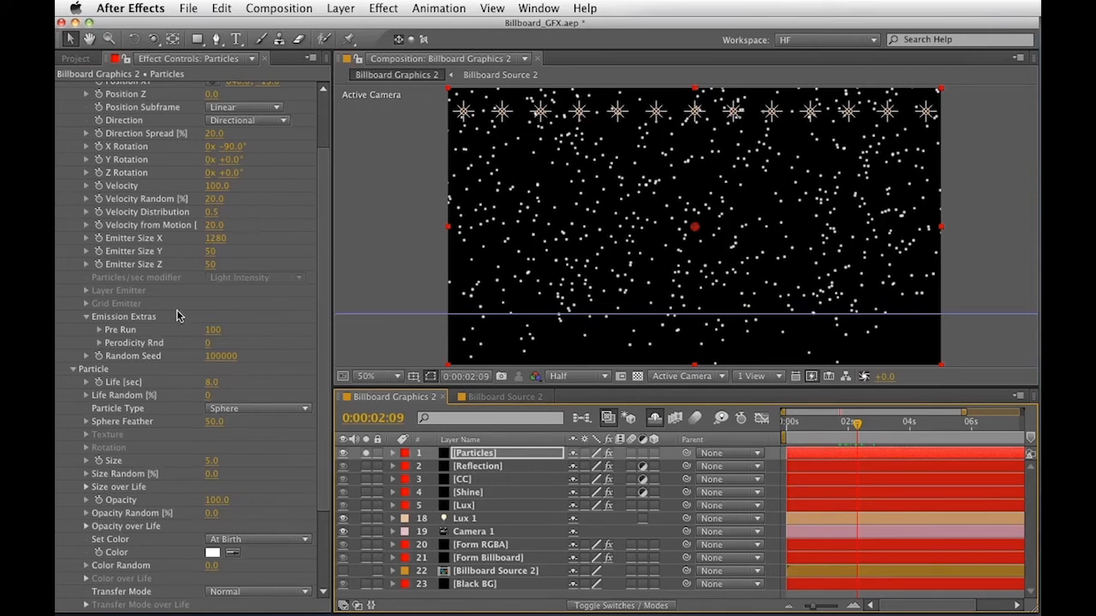
Scrub the timeline to check the particles and set Particular's Emitter Size Y to 3041
left_click(811, 428)
left_click_drag(810, 432, 846, 428)
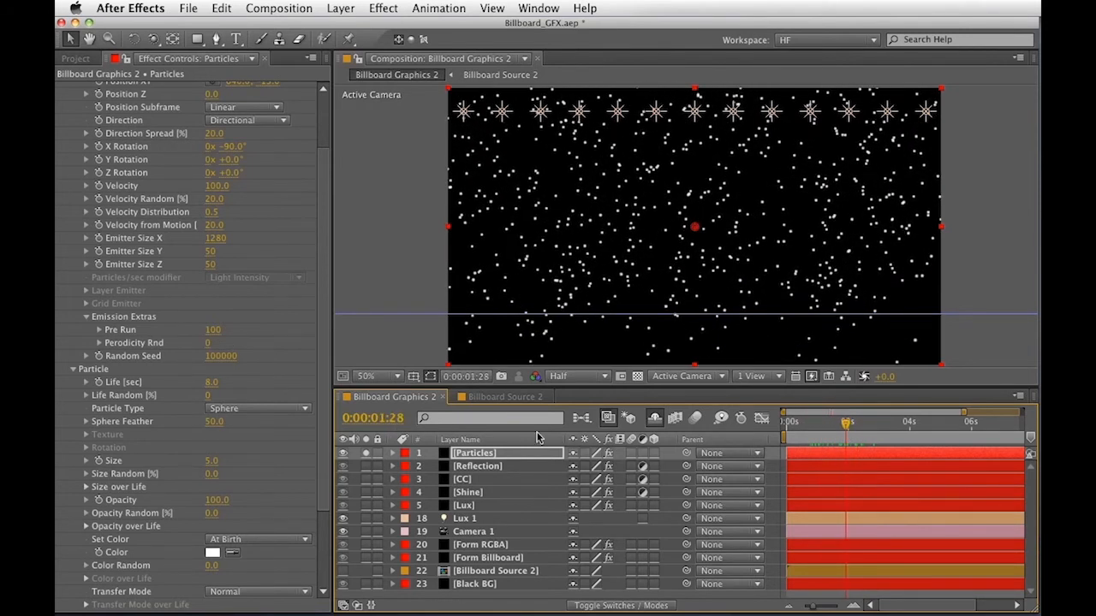
left_click(804, 431)
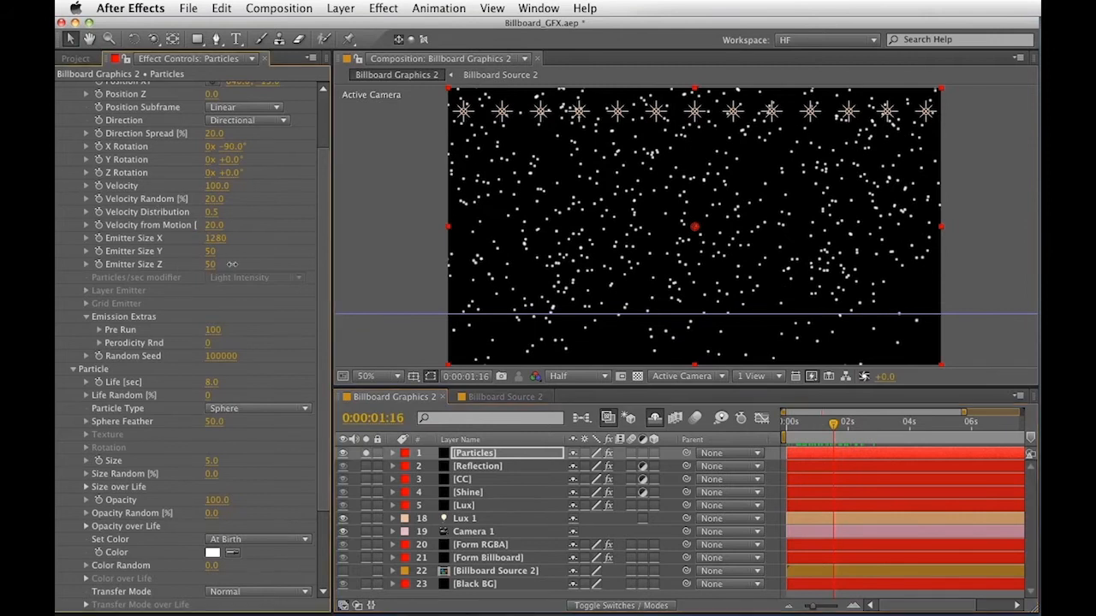
left_click_drag(210, 251, 1027, 251)
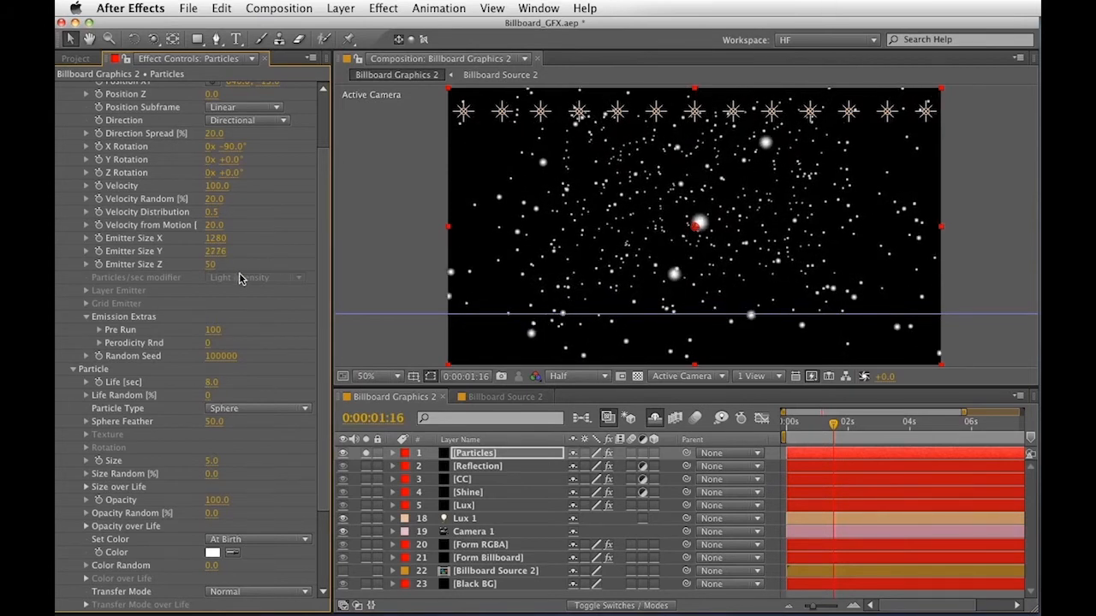
left_click_drag(216, 251, 285, 336)
Set the particle Size to 2 and Size Random to 70%
left_click(210, 461)
type("2")
key("Return")
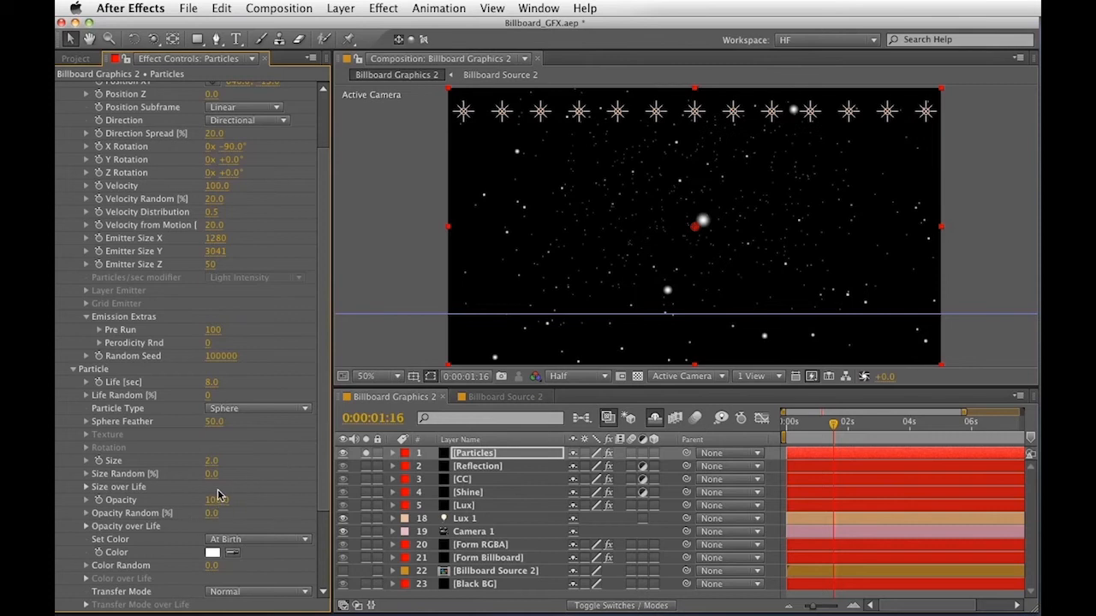
left_click_drag(216, 473, 236, 470)
Change the Particle Type to Glow Sphere (No DOF)
scroll(197, 282, "up", 3)
scroll(244, 325, "down", 6)
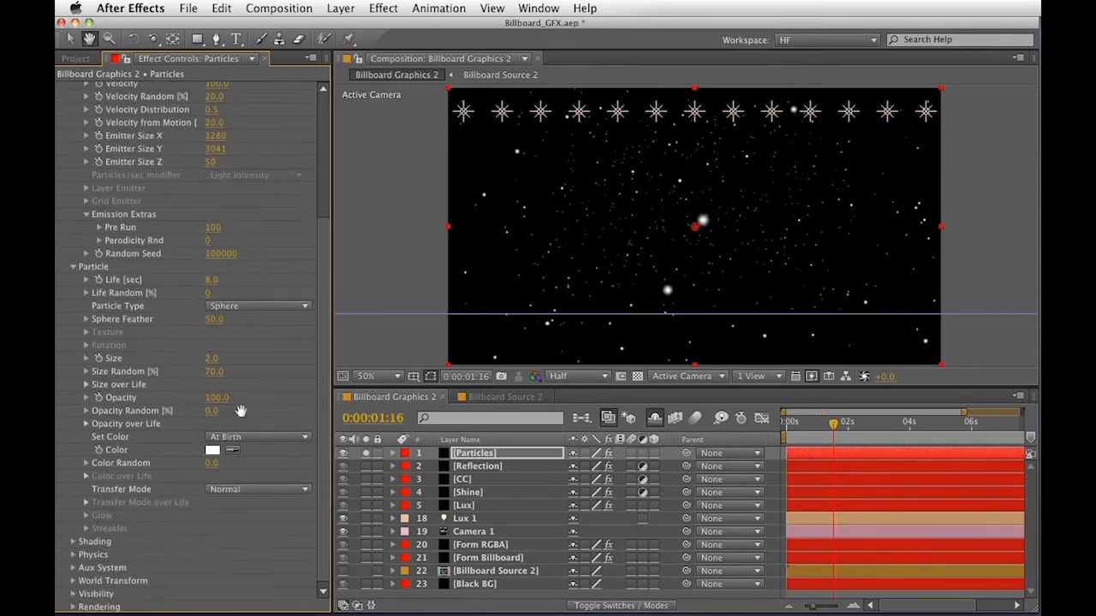
left_click(231, 304)
left_click(250, 333)
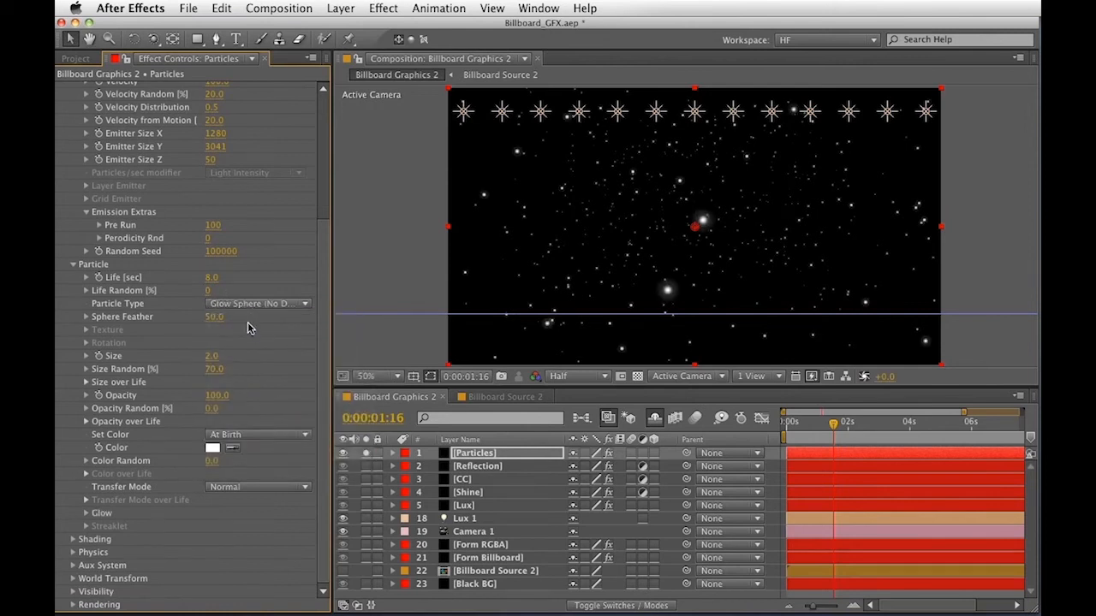
Change the particle color to a pale yellow, with Opacity 76 and Opacity Random 84%
left_click(212, 447)
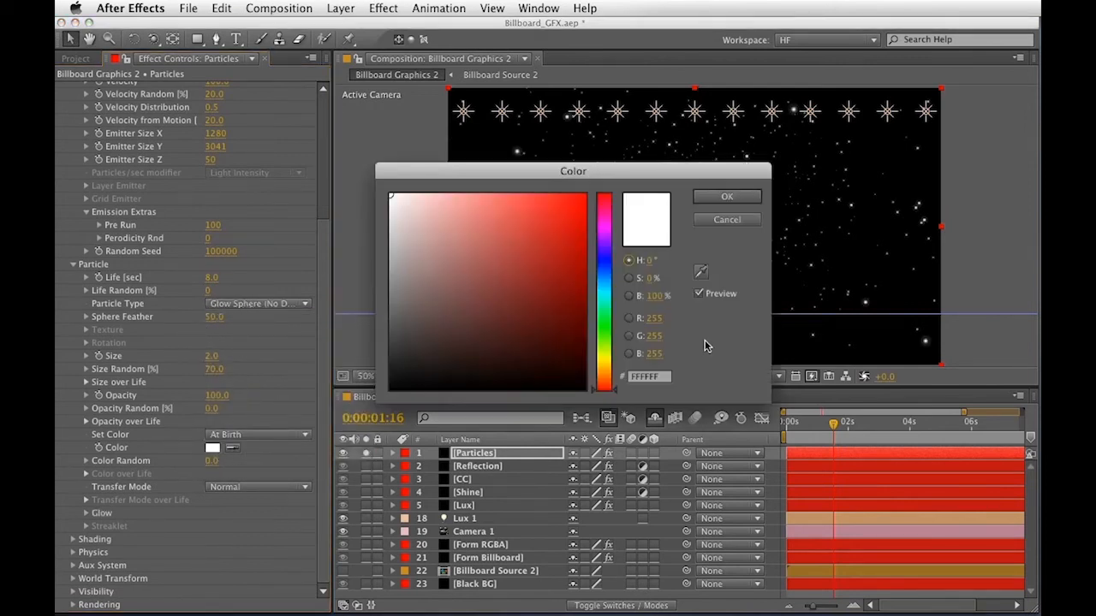
left_click_drag(599, 379, 601, 364)
left_click(456, 212)
left_click(727, 196)
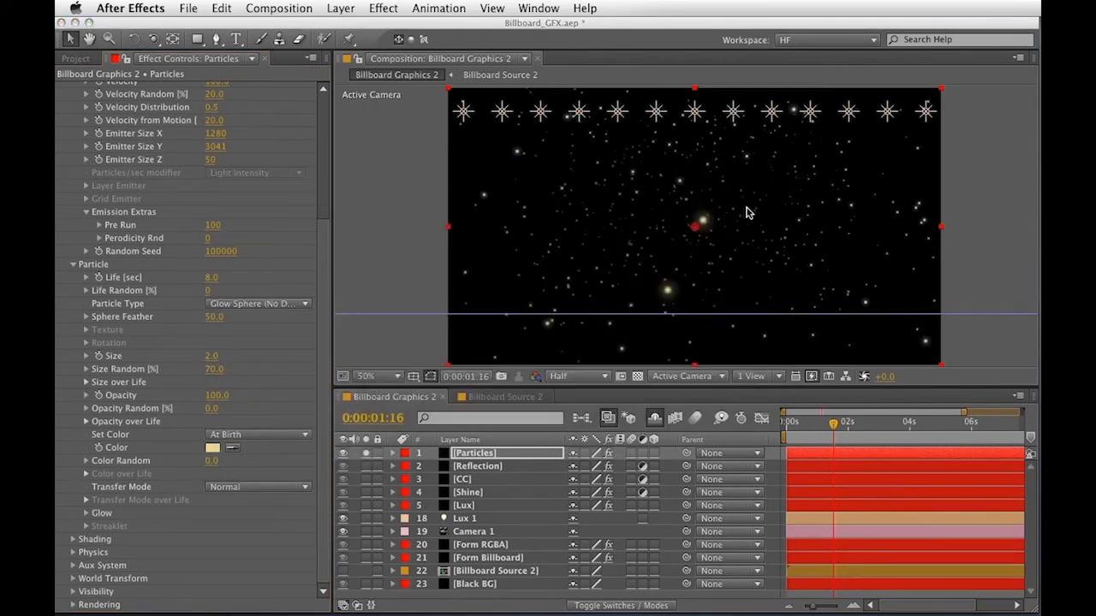
left_click_drag(219, 395, 264, 405)
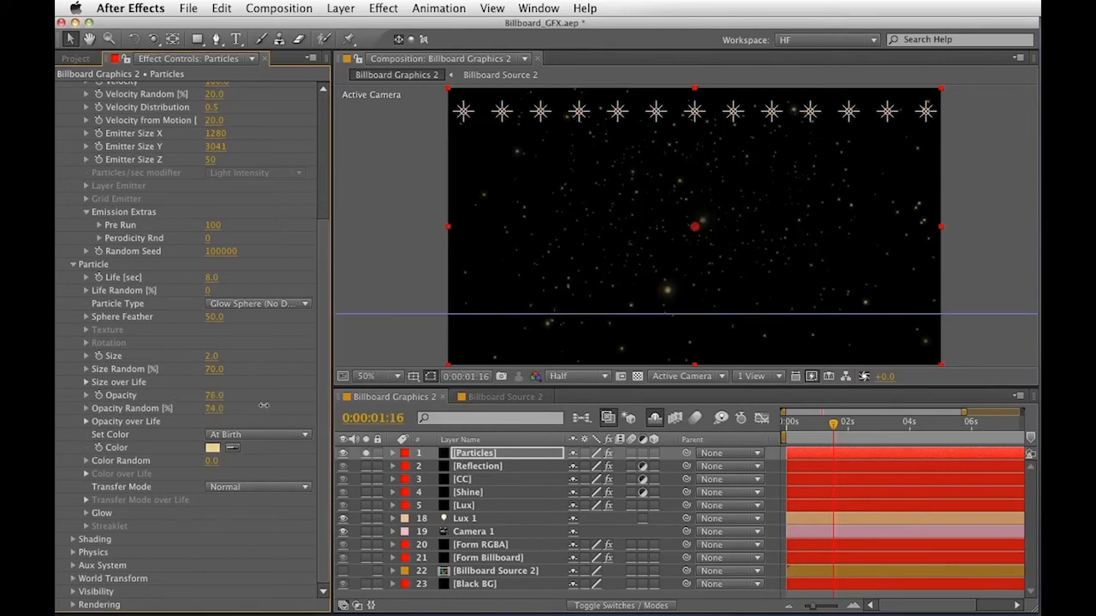
Set the emitter's Particles/sec to 20, then unsolo the Particles layer and place it beneath the Reflection layer
scroll(269, 126, "up", 5)
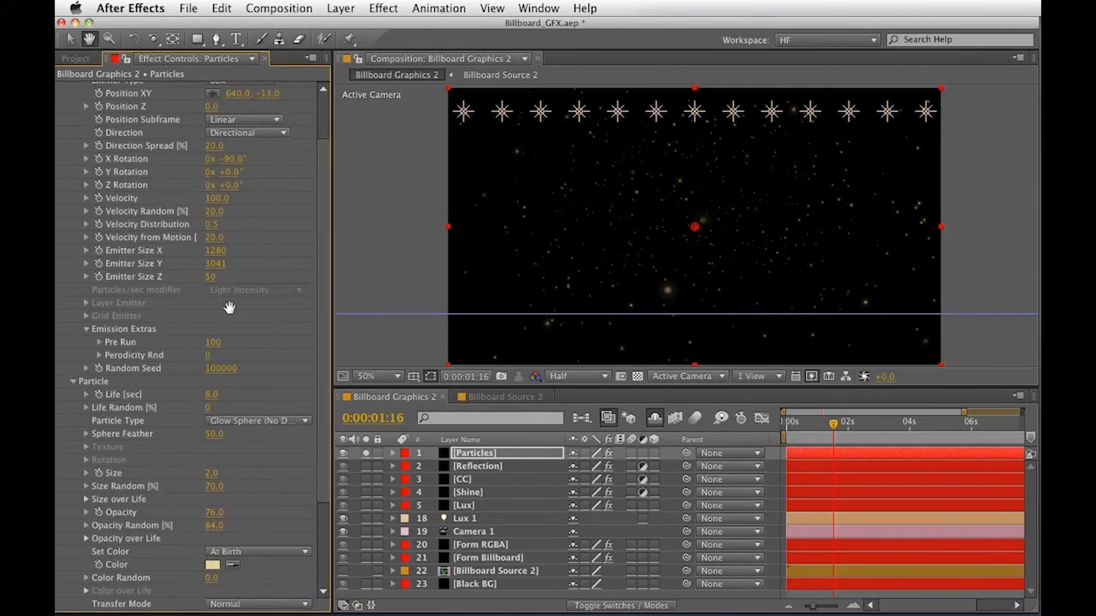
left_click(212, 130)
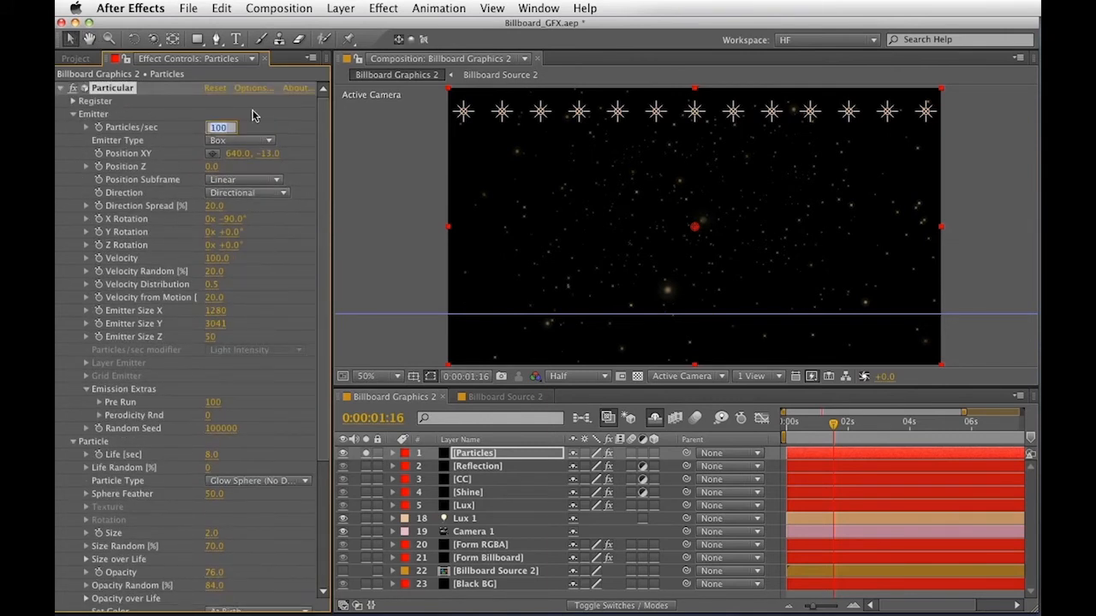
type("20")
key("Return")
left_click(366, 453)
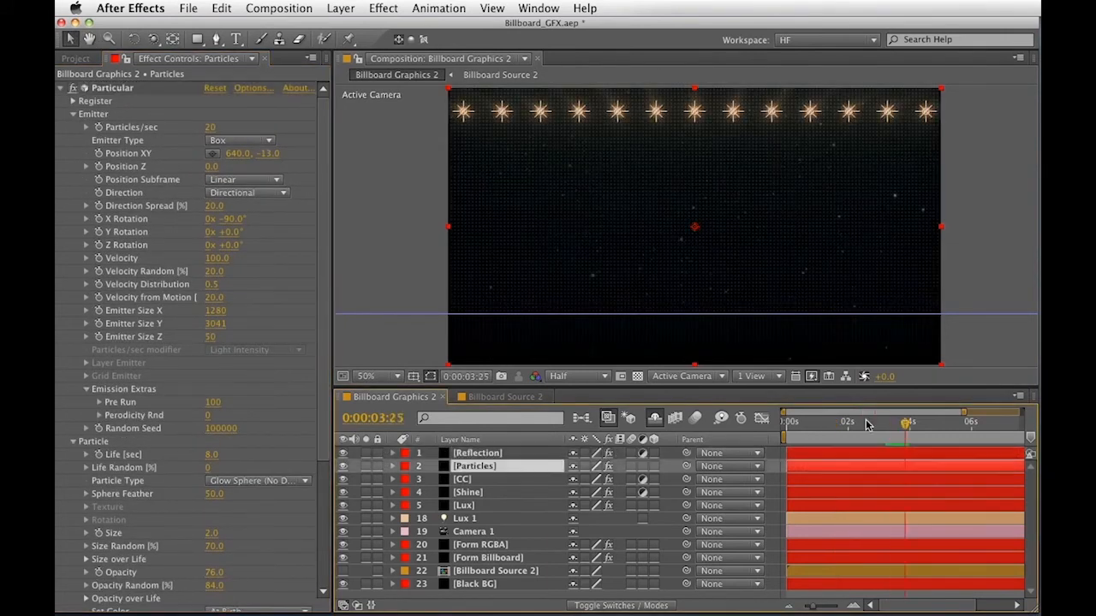
left_click_drag(900, 426, 897, 431)
Create a new solid layer named Floor
left_click(340, 8)
mouse_move(351, 27)
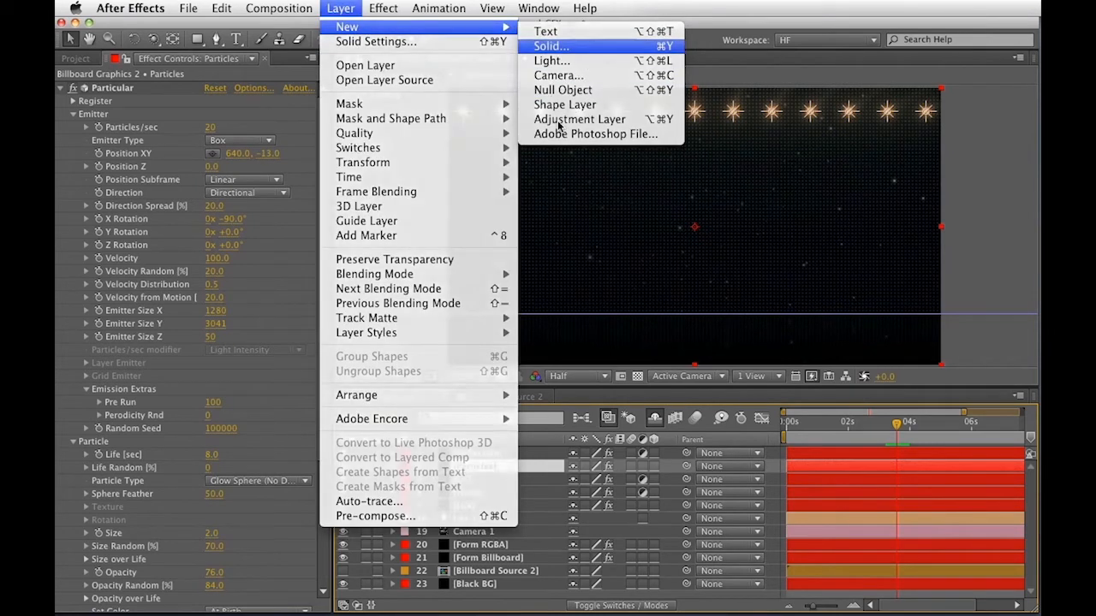
left_click(585, 47)
type("Flo")
key("Return")
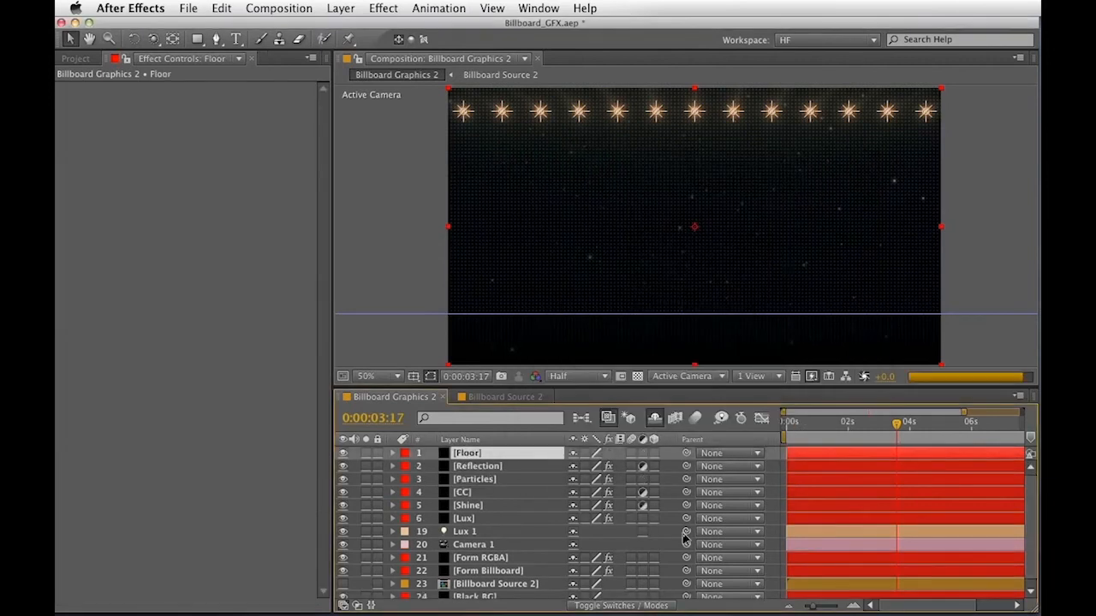
Make the Floor layer 3D, rotate it flat, and lower it to the horizontal guide near the frame's lower edge
left_click(653, 453)
key("w")
left_click_drag(723, 178, 716, 140)
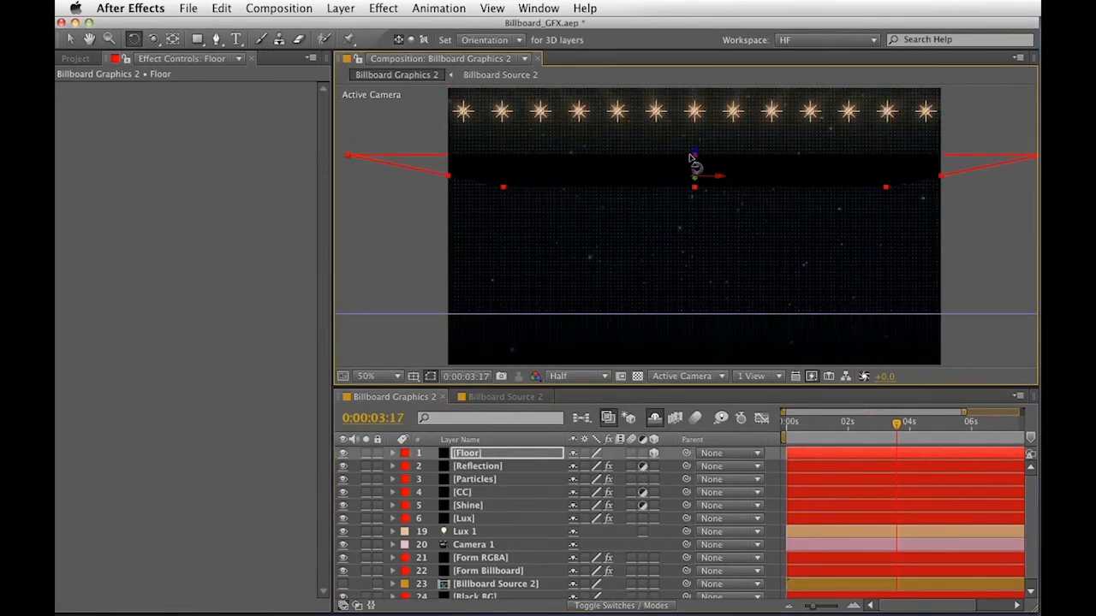
key("v")
left_click_drag(702, 178, 692, 298)
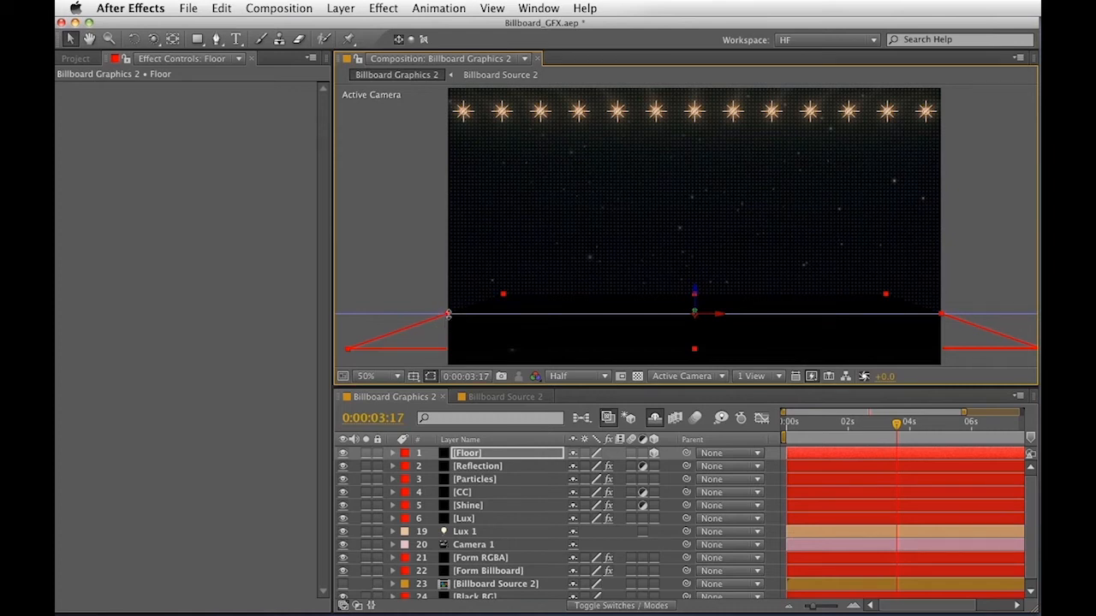
Widen the Floor layer to an X scale of 143% and hide the layer
key("s")
left_click_drag(595, 465, 621, 465)
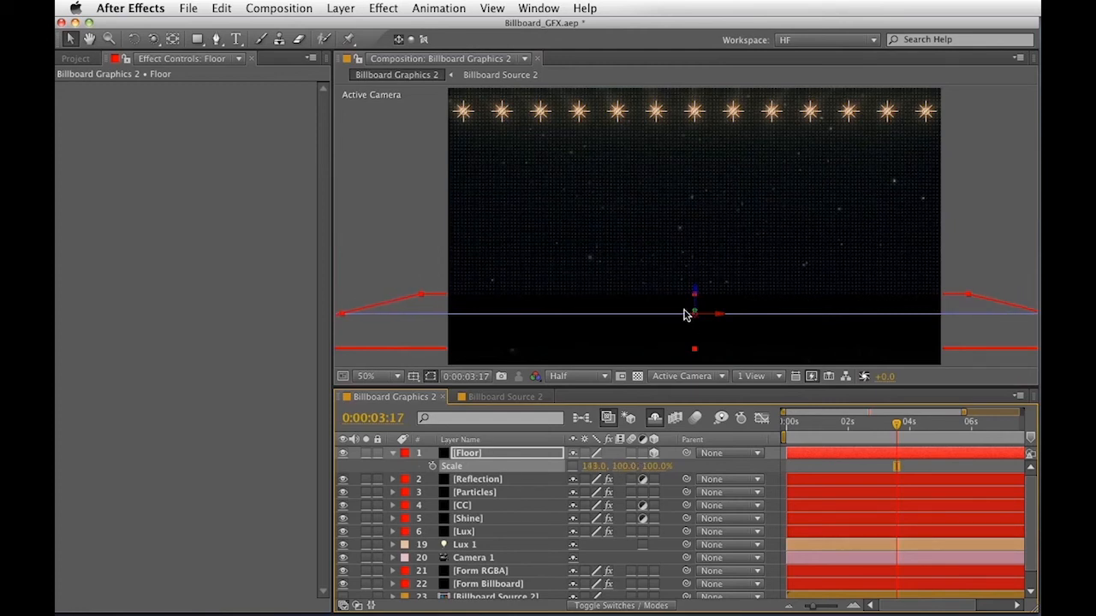
key("s")
left_click(344, 453)
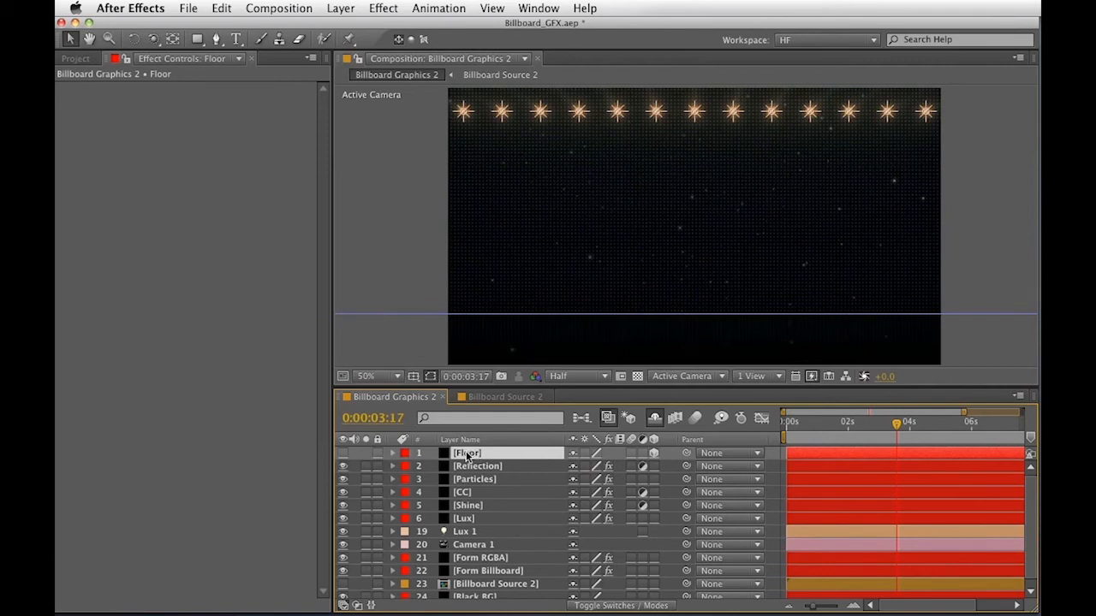
Set the Physics Model of the Particles layer's Particular effect to Bounce
left_click(473, 480)
key("e")
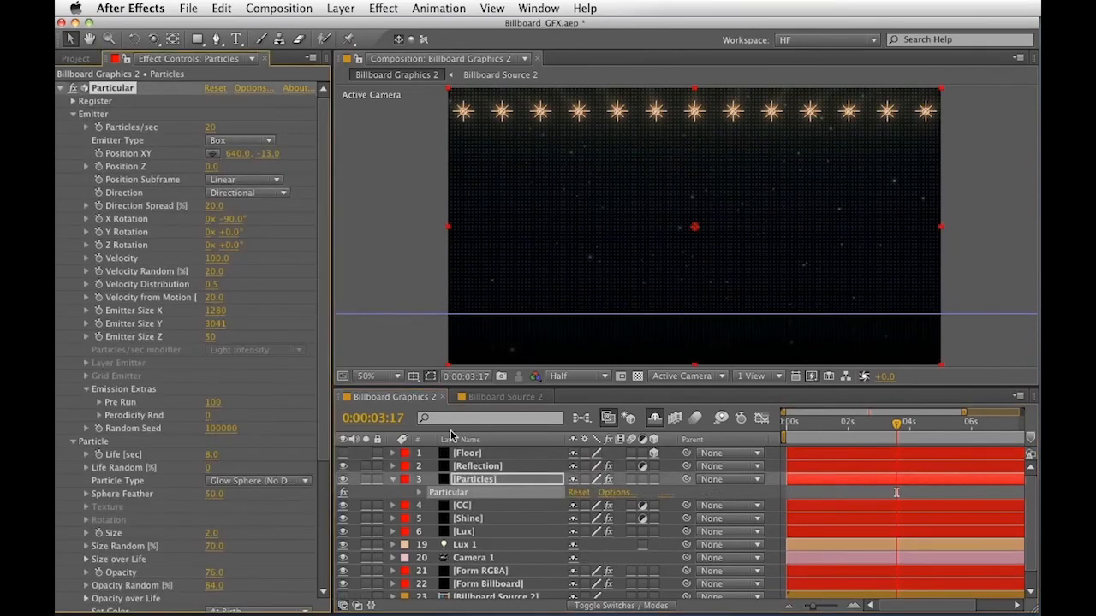
scroll(197, 360, "down", 5)
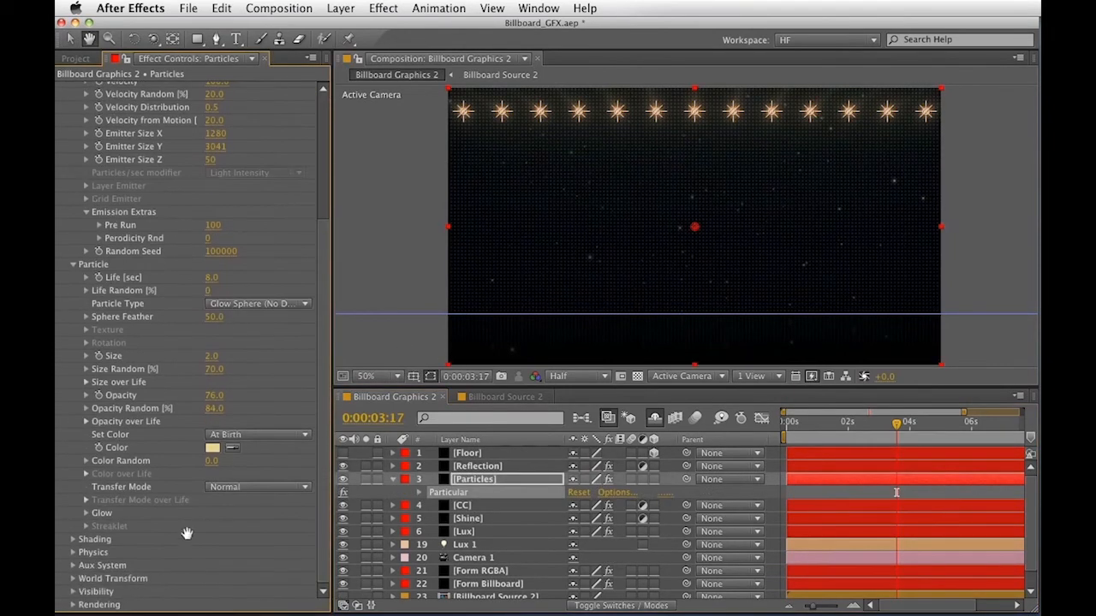
left_click(73, 551)
scroll(171, 514, "down", 2)
left_click(220, 502)
left_click(231, 530)
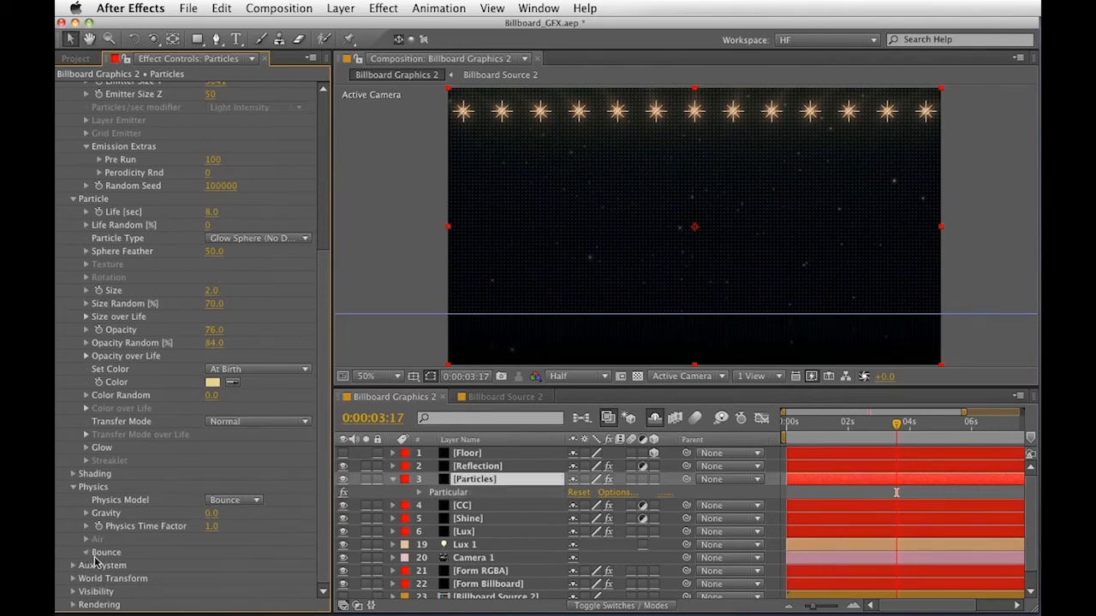
Assign the Floor layer as Particular's bounce Floor Layer, and solo the Particles layer to preview the motion
left_click(87, 552)
scroll(146, 455, "down", 3)
left_click(261, 467)
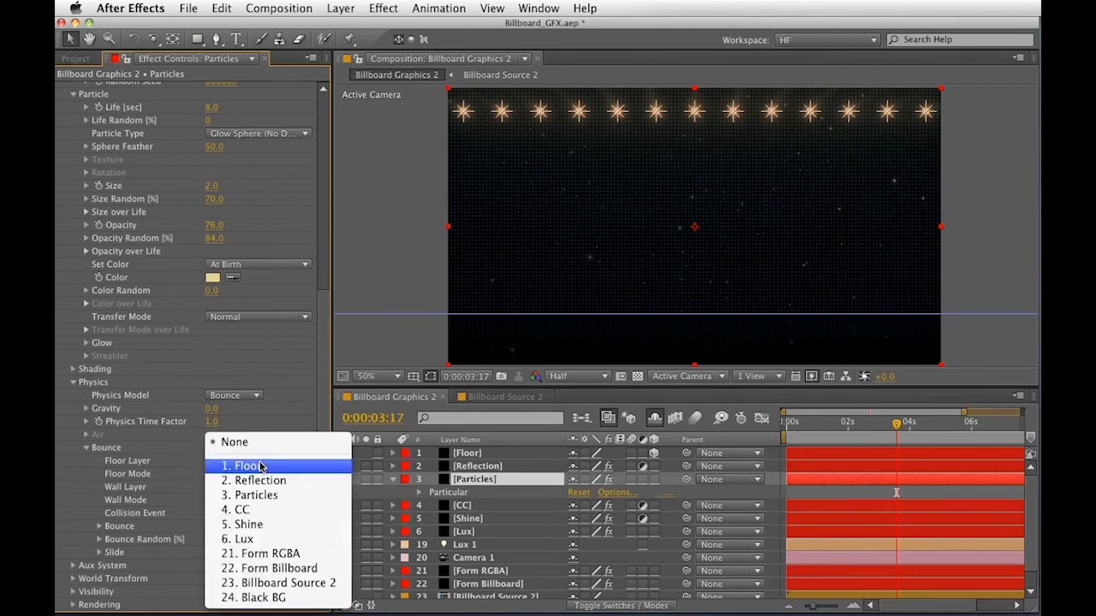
left_click(261, 466)
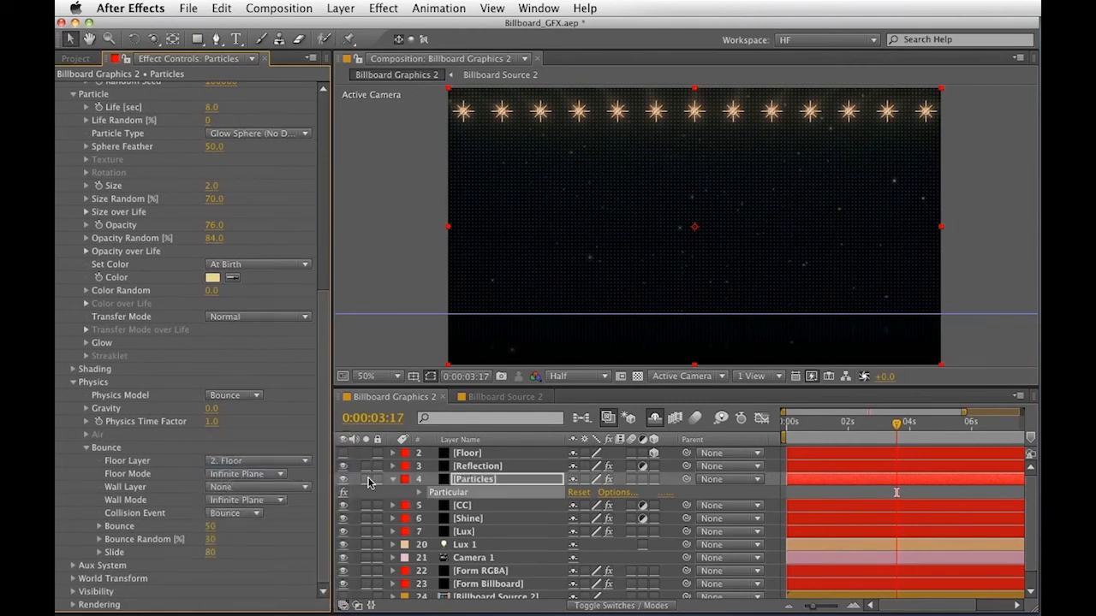
left_click(367, 479)
key("space")
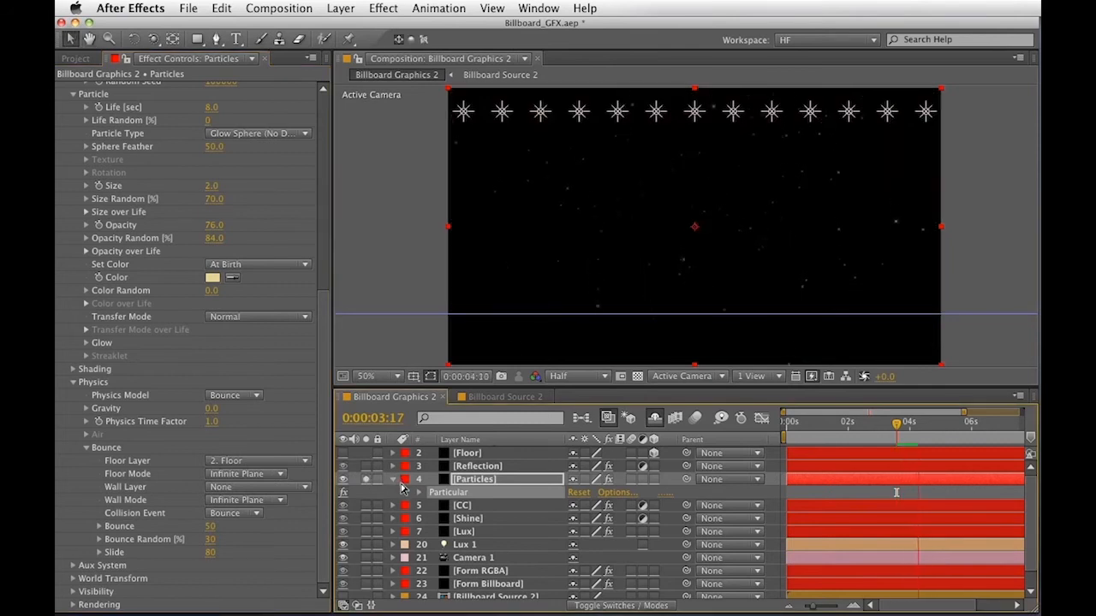
key("space")
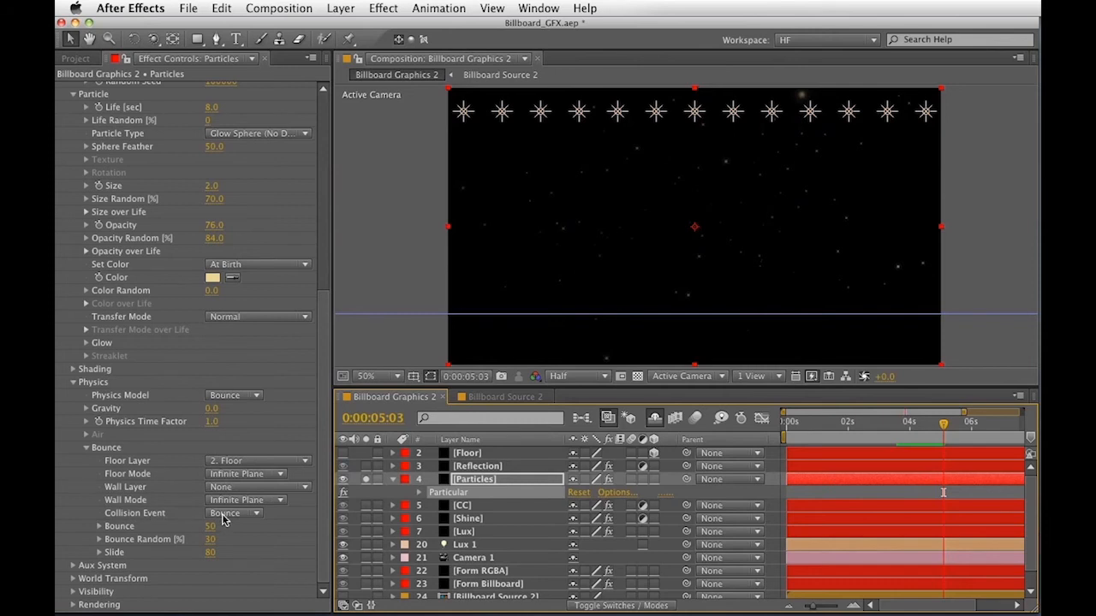
Change the bounce Collision Event to Stick and preview the particles
left_click(224, 515)
left_click(261, 557)
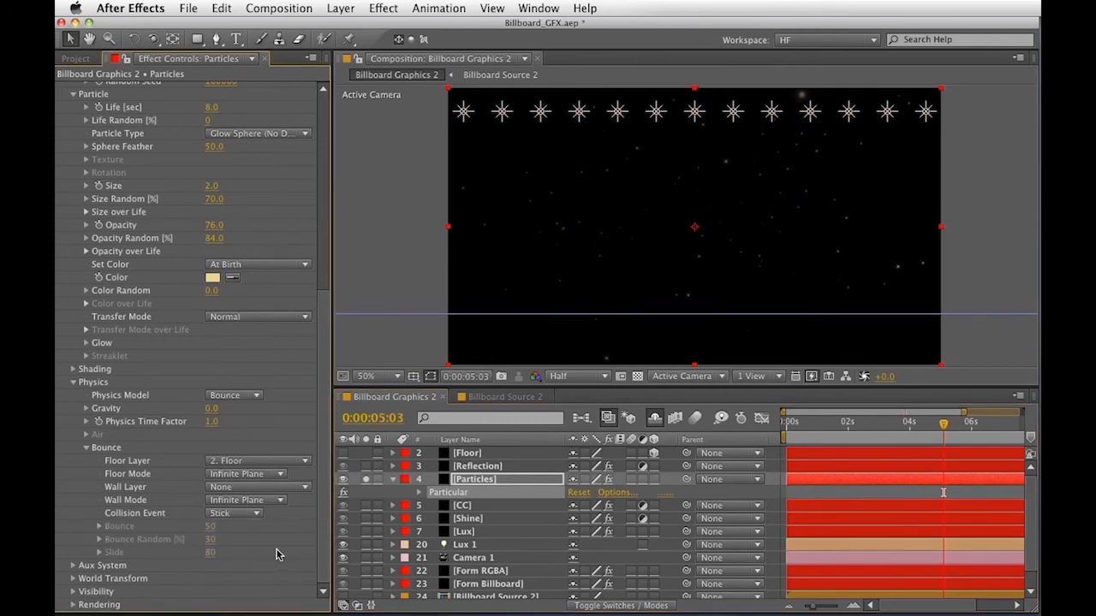
key("space")
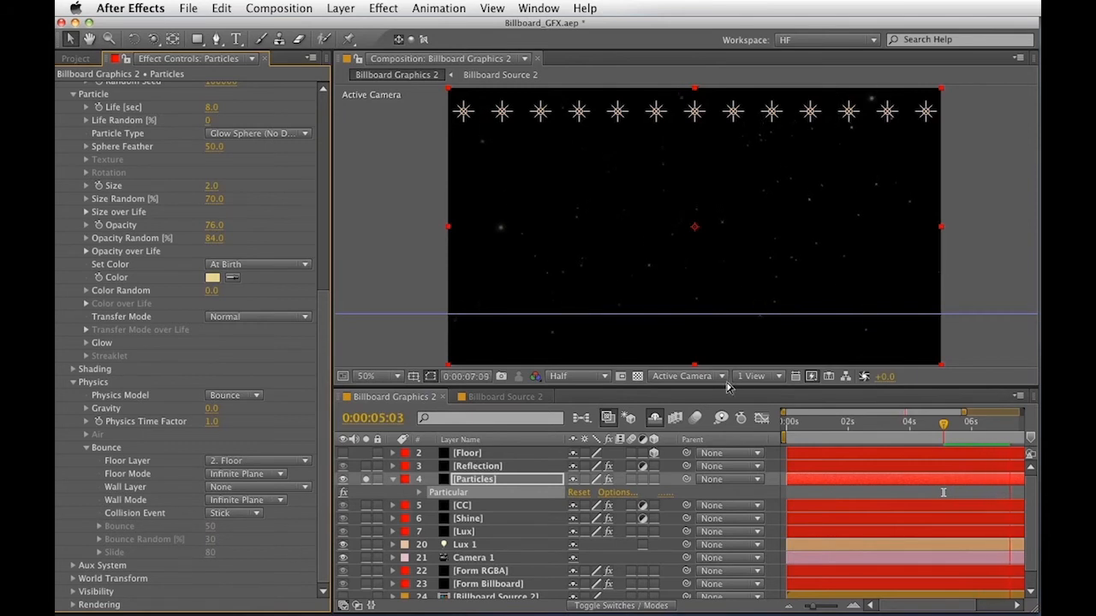
key("space")
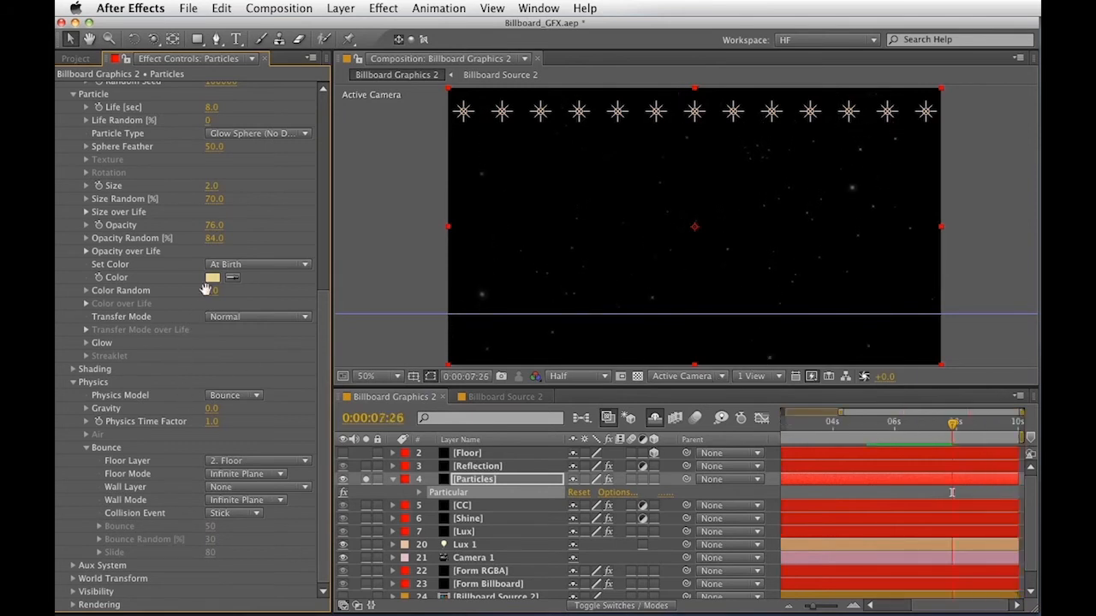
Apply the Opacity over Life preset curve that fades the particles in at birth and out at death
scroll(225, 433, "up", 5)
key("v")
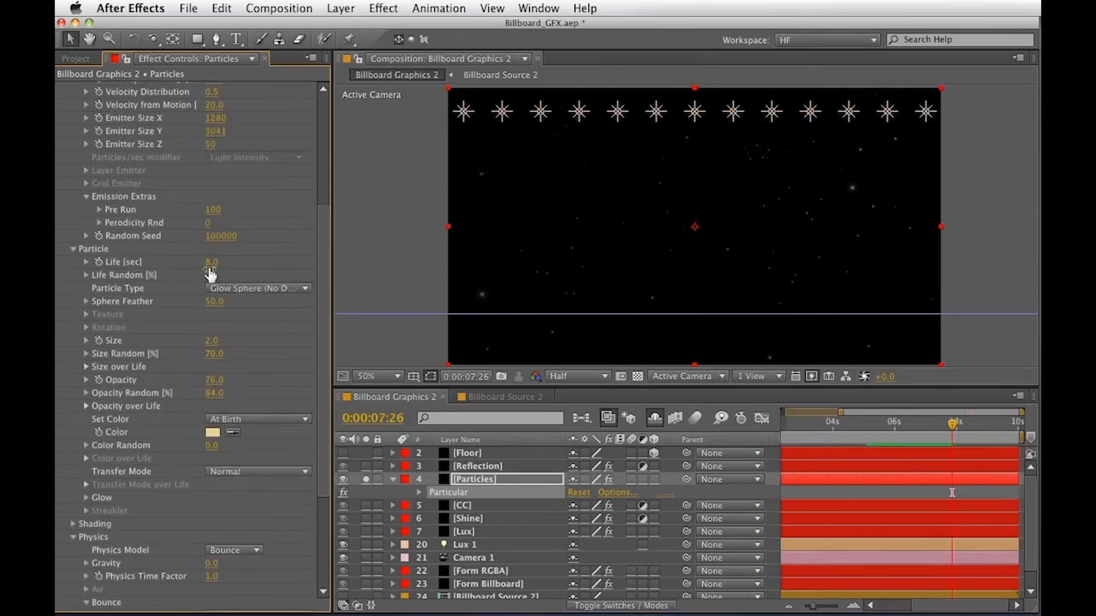
scroll(211, 432, "down", 3)
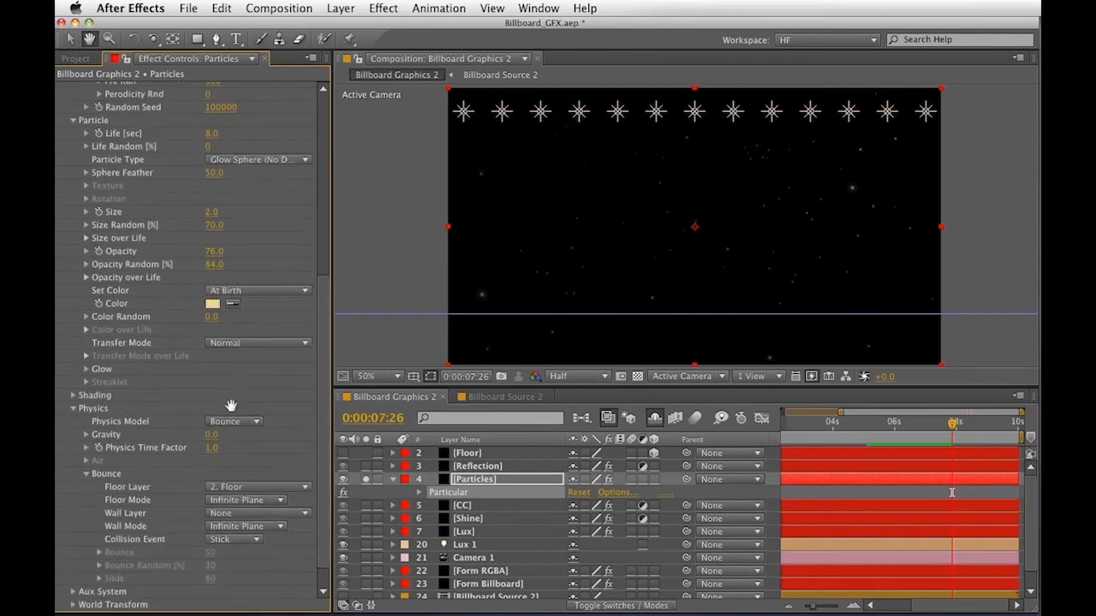
scroll(232, 514, "up", 4)
key("v")
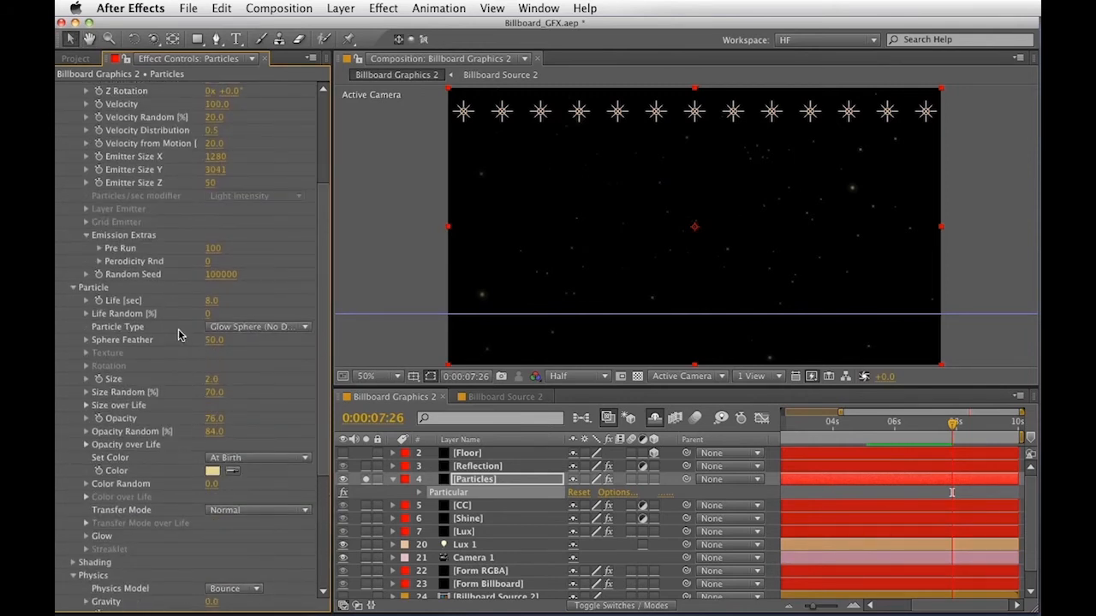
key("h")
left_click_drag(183, 315, 212, 399)
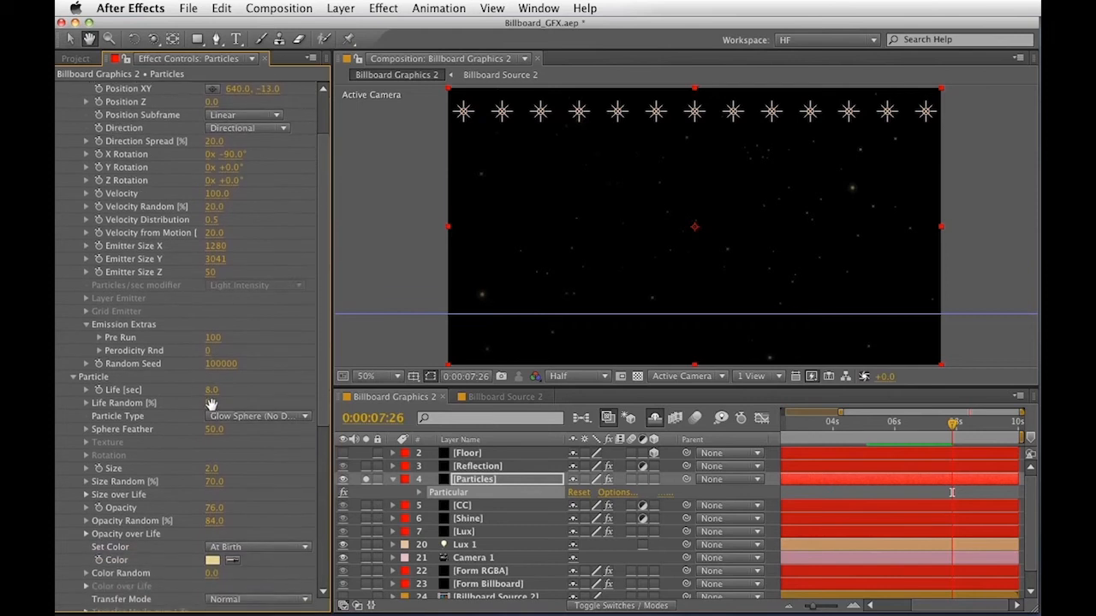
key("v")
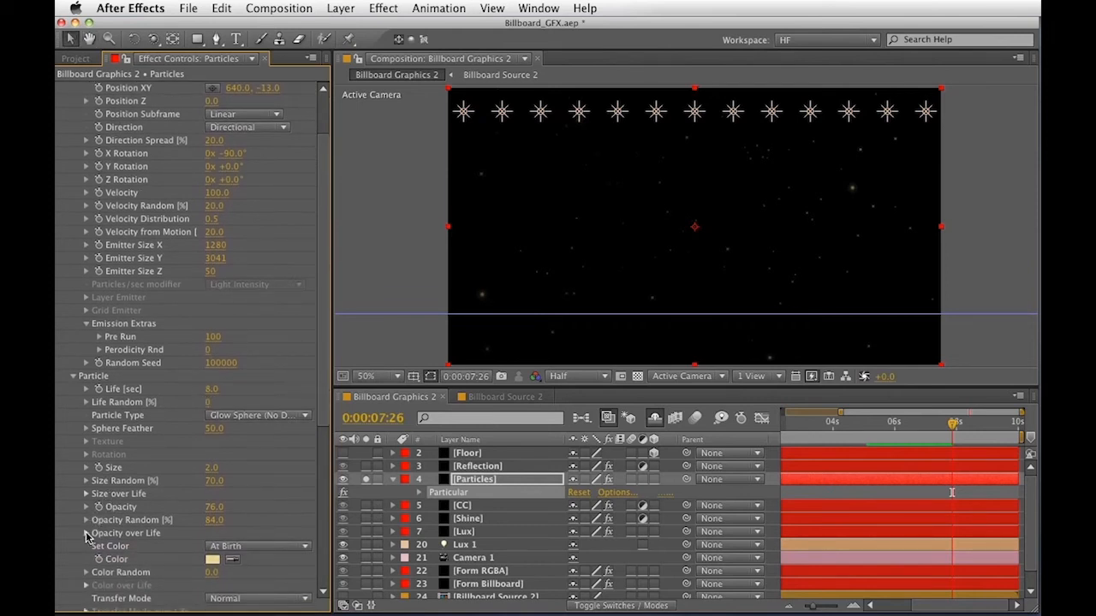
left_click(85, 535)
scroll(294, 473, "down", 3)
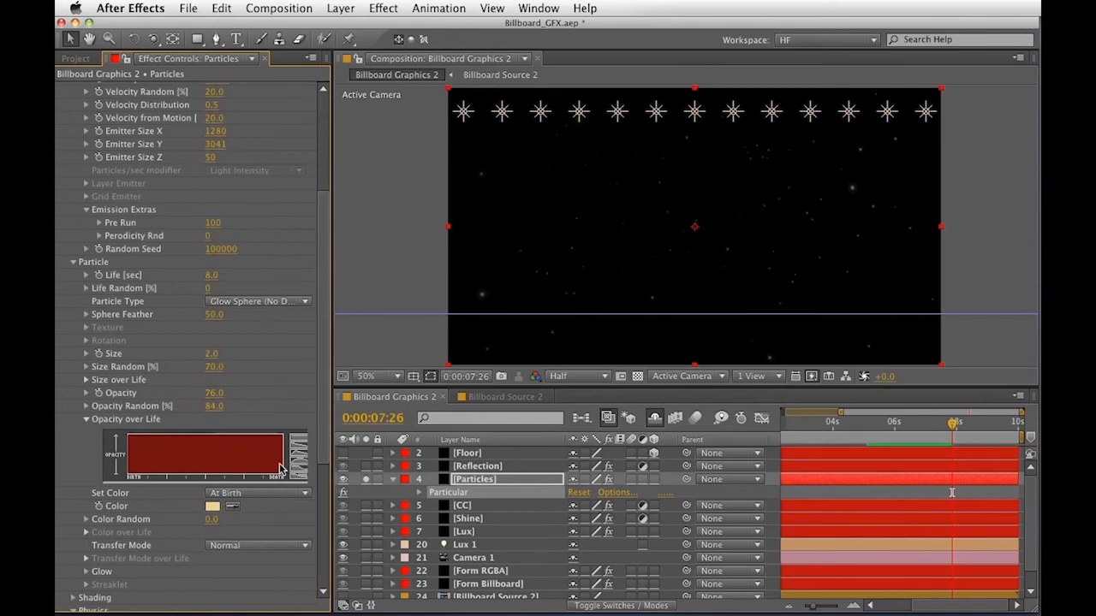
key("grave")
left_click(300, 463)
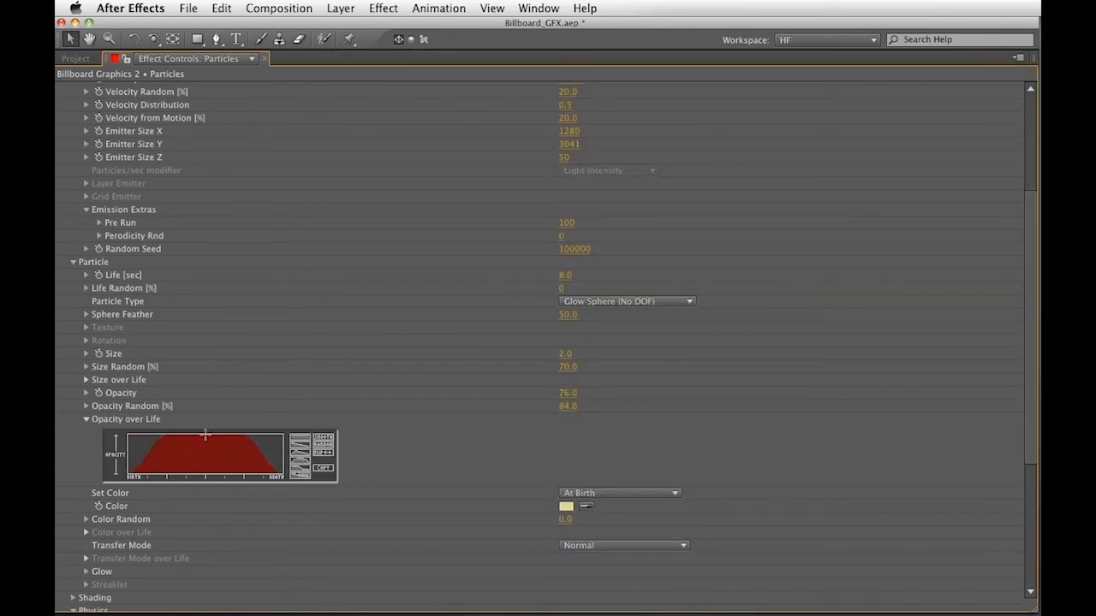
Redraw the Opacity over Life curve so particles are fully opaque from birth and fade out only toward death
left_click_drag(161, 418, 121, 419)
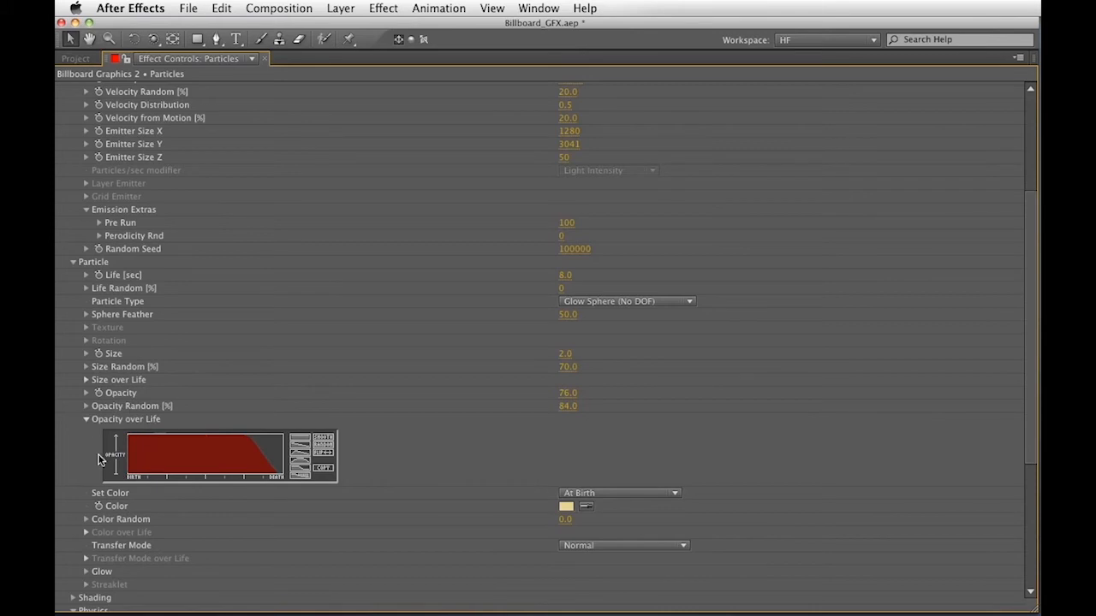
left_click_drag(247, 438, 284, 481)
key("grave")
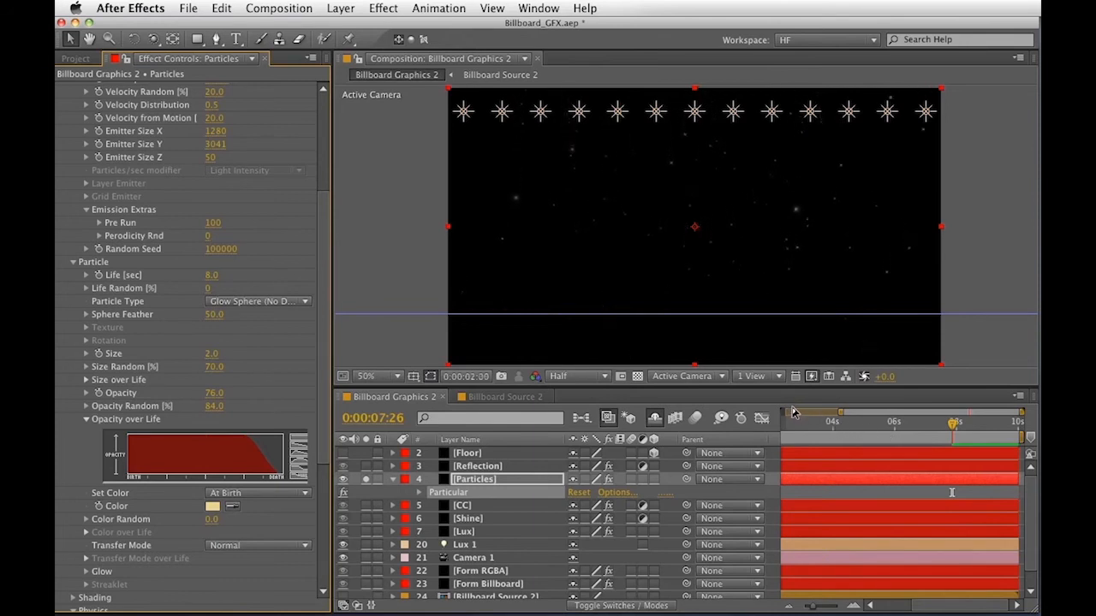
Set the particle Life to 10 seconds and preview the falling particles at different times
left_click(211, 275)
type("10")
key("Return")
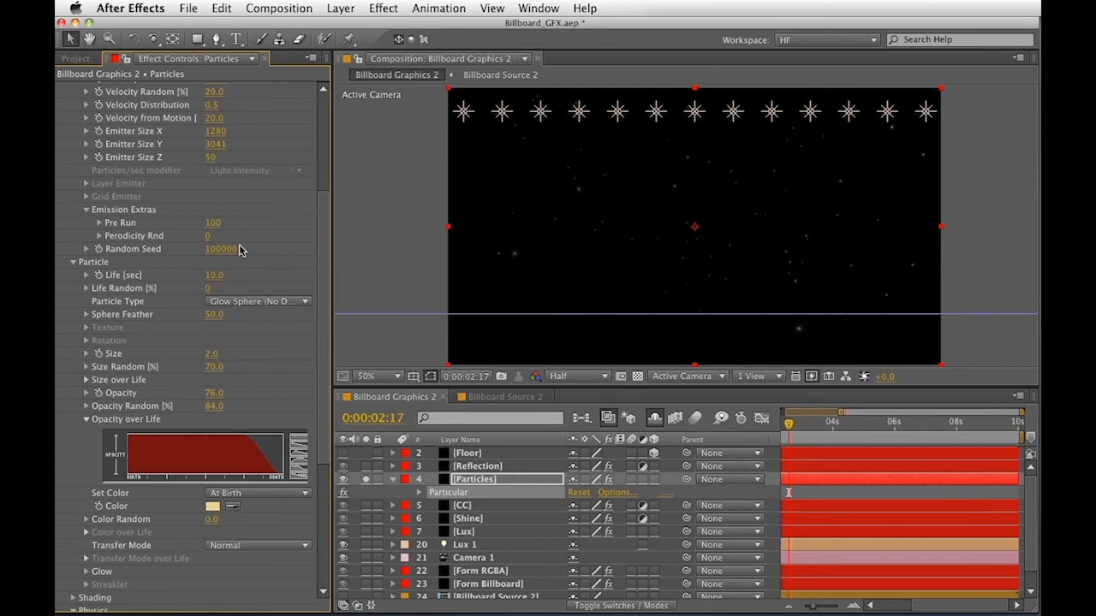
mouse_move(822, 426)
left_mouse_down()
mouse_move(866, 423)
mouse_move(832, 423)
left_mouse_up()
key("period")
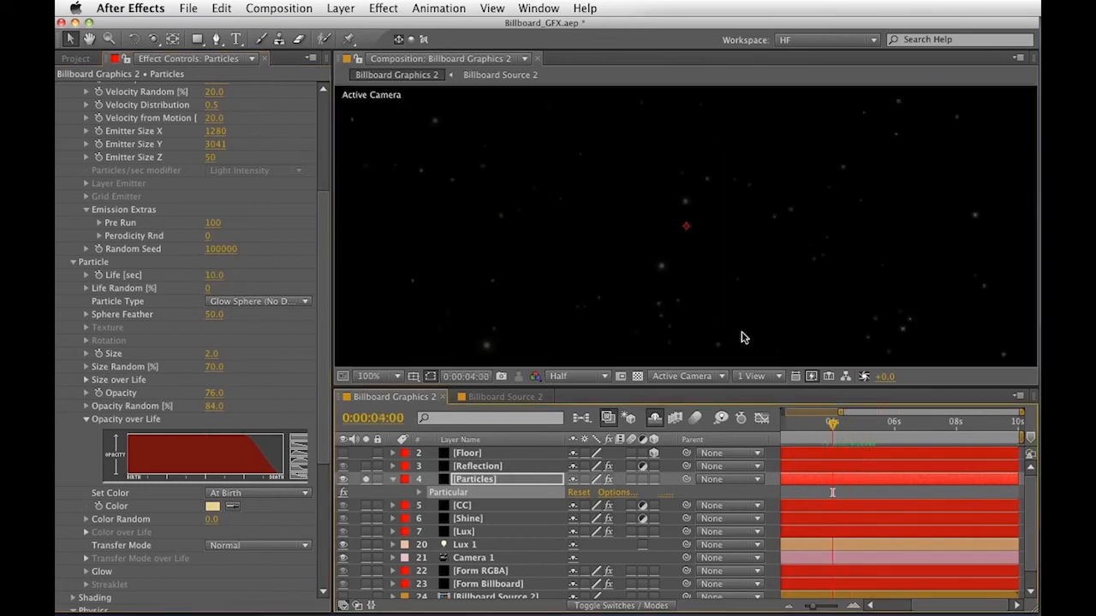
left_click_drag(742, 251, 741, 110)
left_click_drag(832, 423, 879, 428)
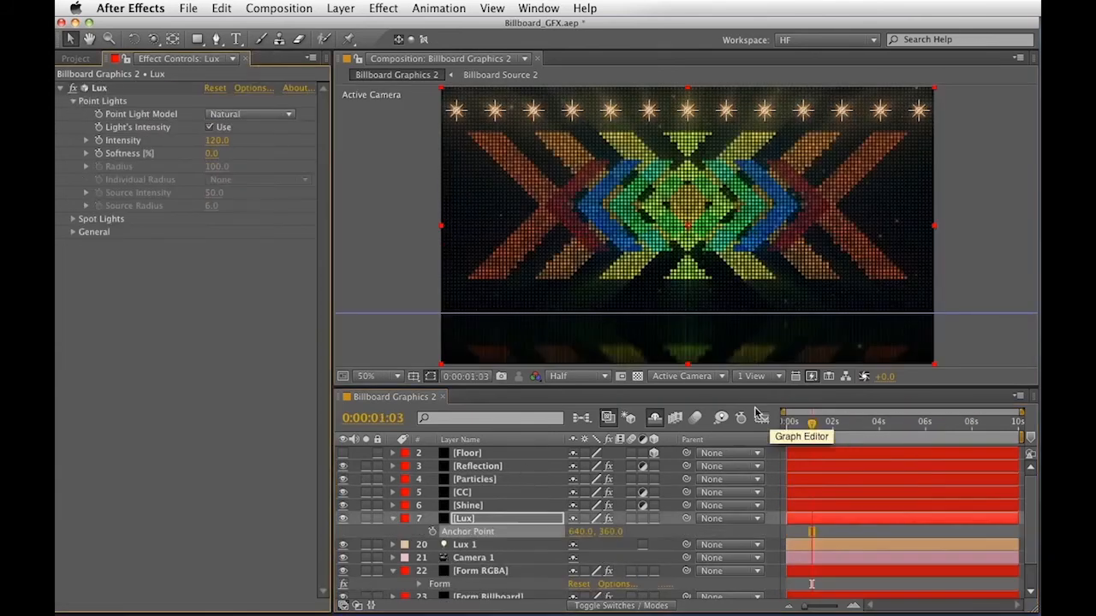
Keyframe the Lux layer's point light Intensity at 120 at 0:00:01:05, then shift that keyframe to a little over half a second
mouse_move(804, 440)
left_mouse_down()
mouse_move(825, 433)
mouse_move(792, 436)
mouse_move(790, 422)
mouse_move(813, 428)
left_mouse_up()
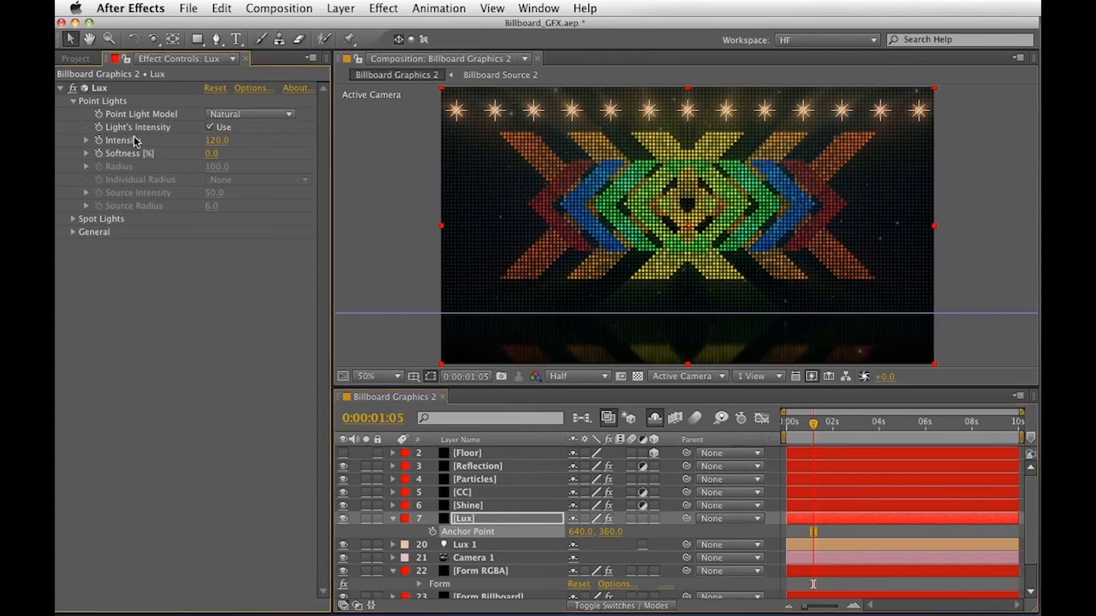
left_click(98, 139)
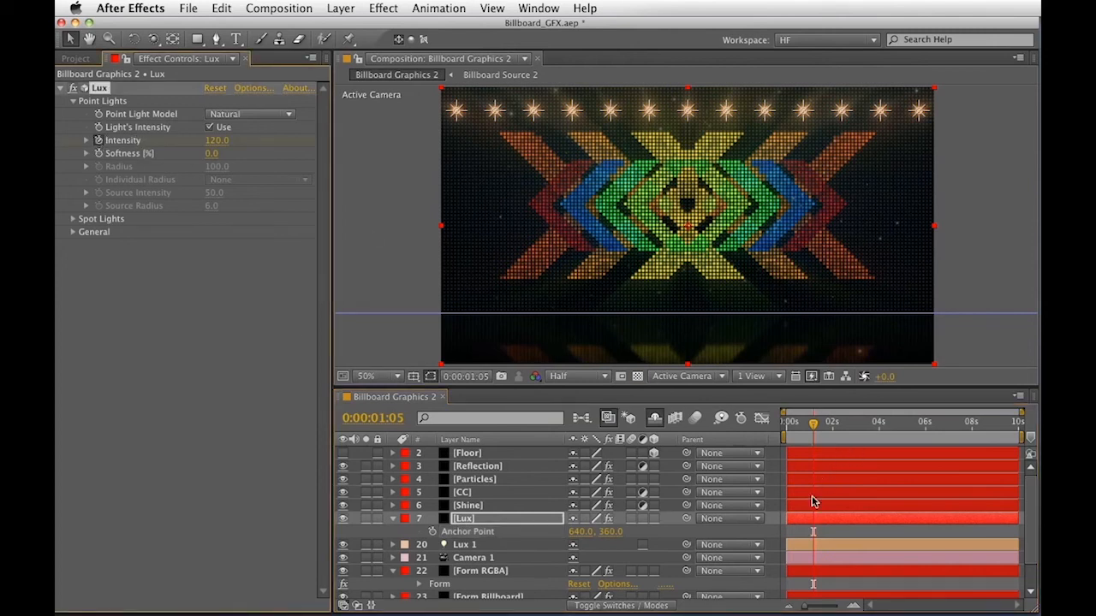
key("u")
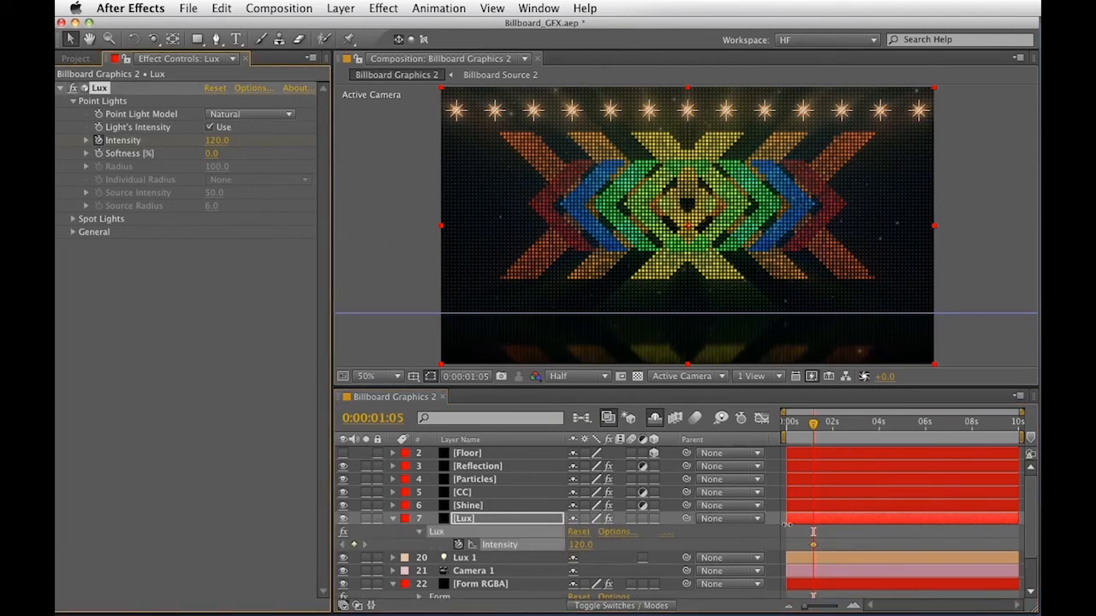
key("Home")
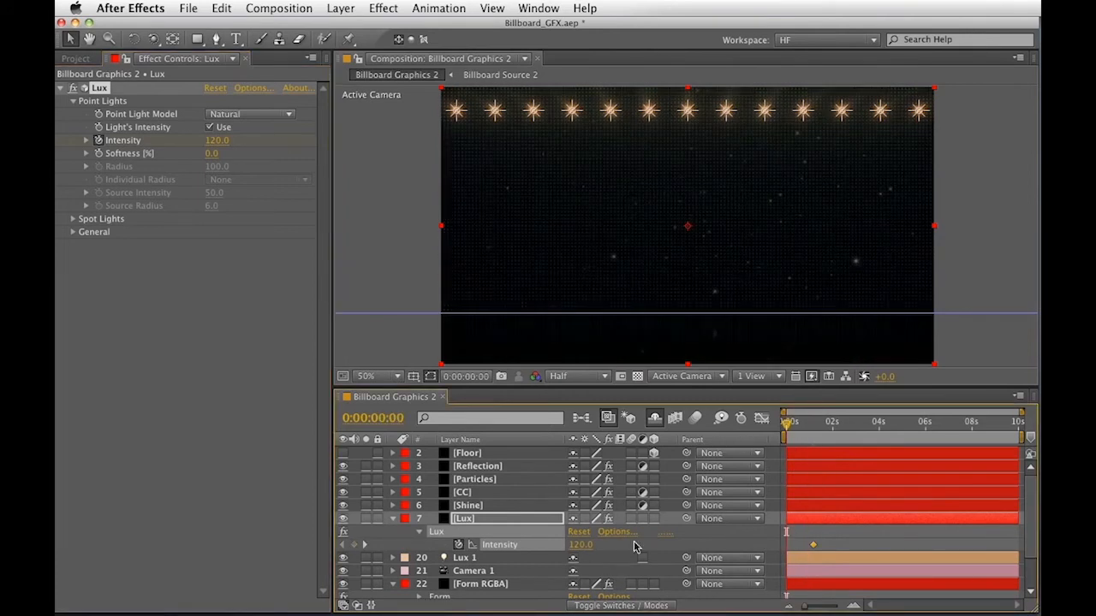
left_click_drag(813, 549, 801, 548)
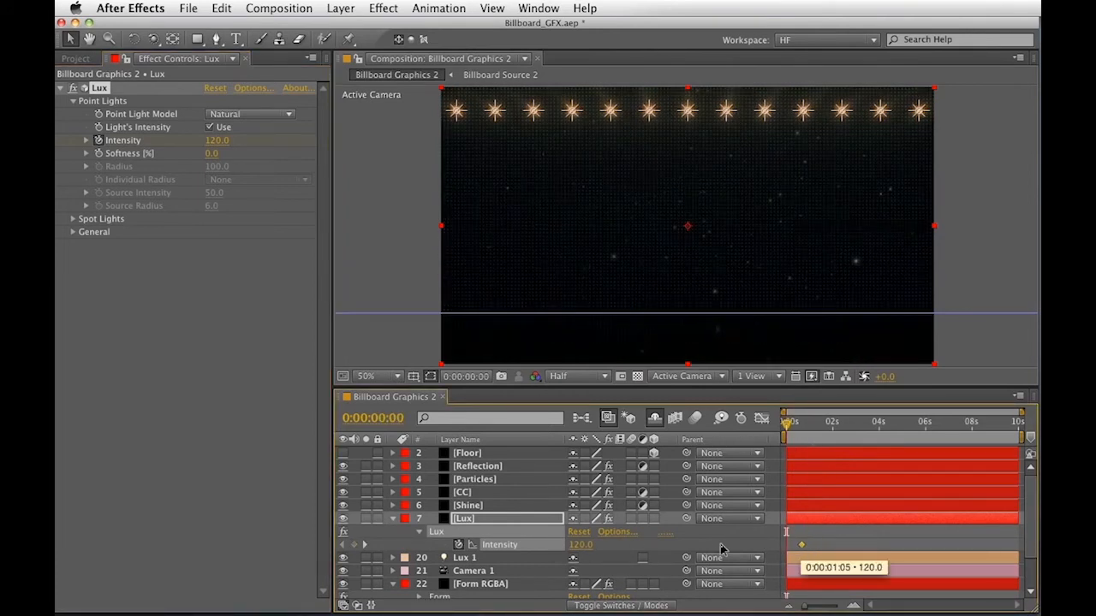
Set the Lux Intensity to 1000 on the first frame and preview the flash fading down
left_click(582, 545)
type("1000")
key("Return")
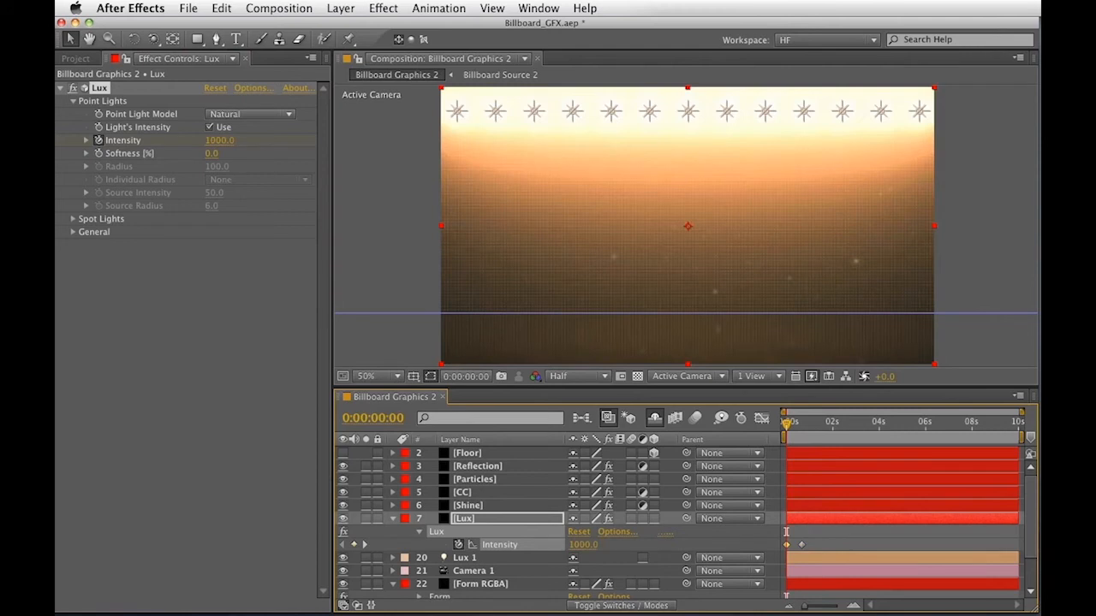
left_click(783, 422)
left_click_drag(783, 422, 821, 430)
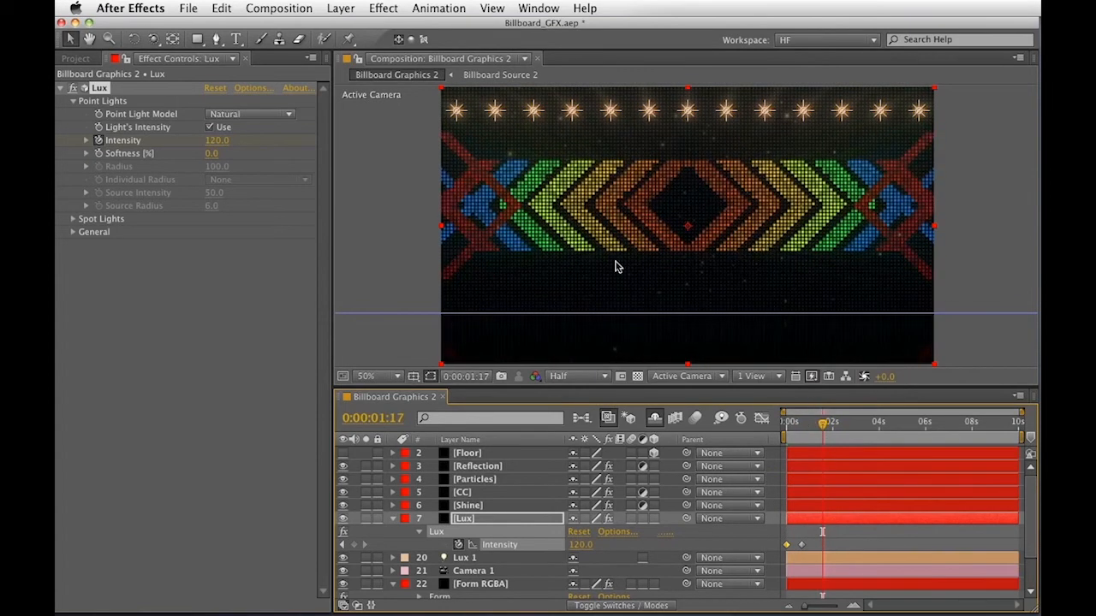
Collapse the Lux and Form RGBA layer properties and create a comp-size adjustment layer named Glow
left_click(469, 505)
left_click(467, 519)
key("u")
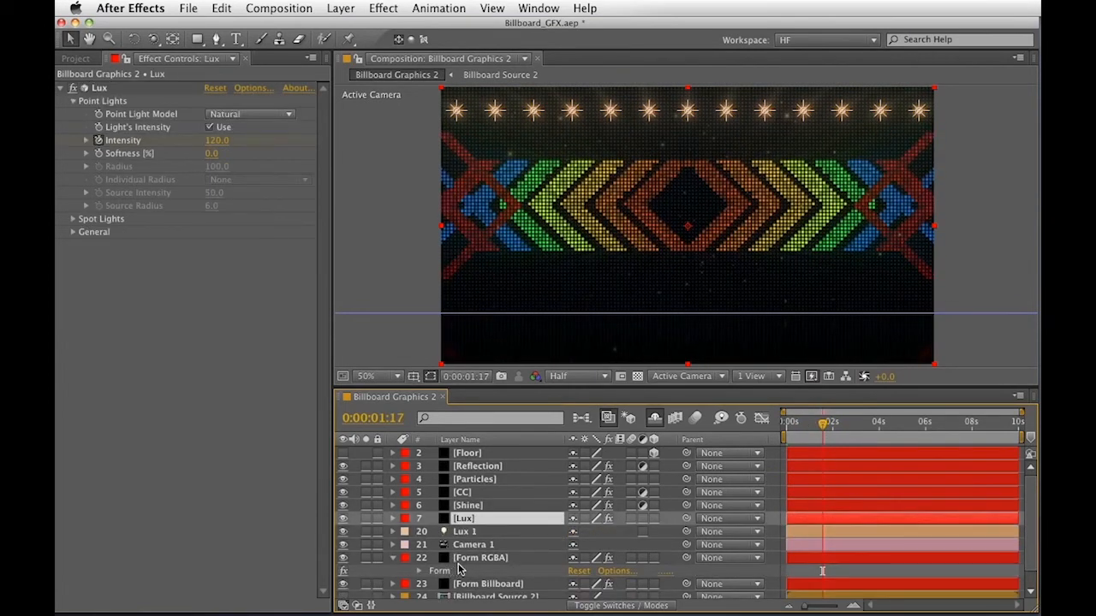
left_click(459, 570)
key("u")
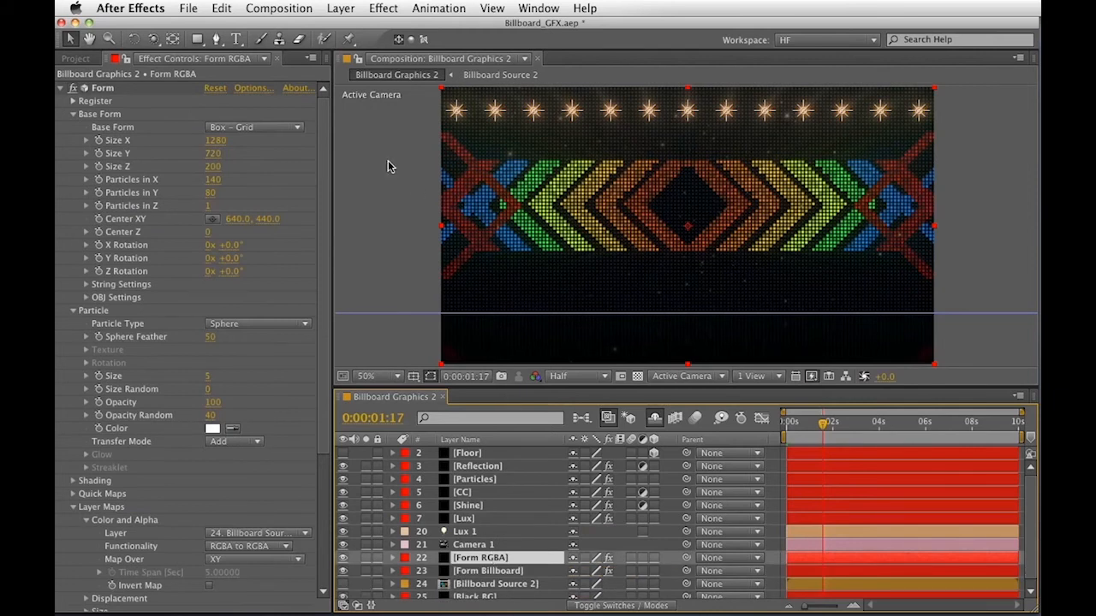
key("super+y")
type("G")
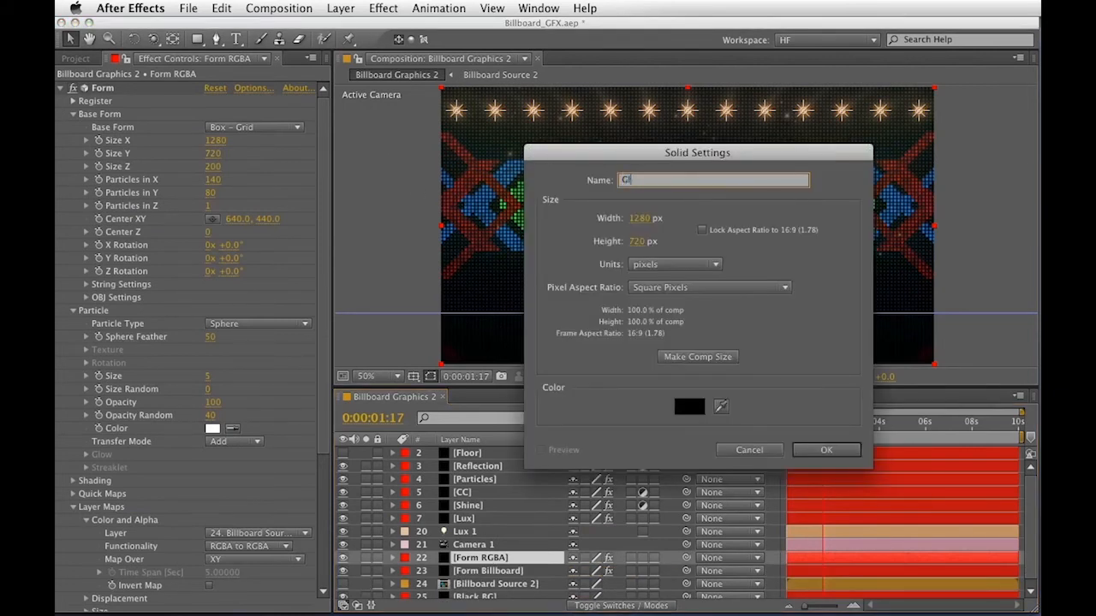
type("low")
key("Return")
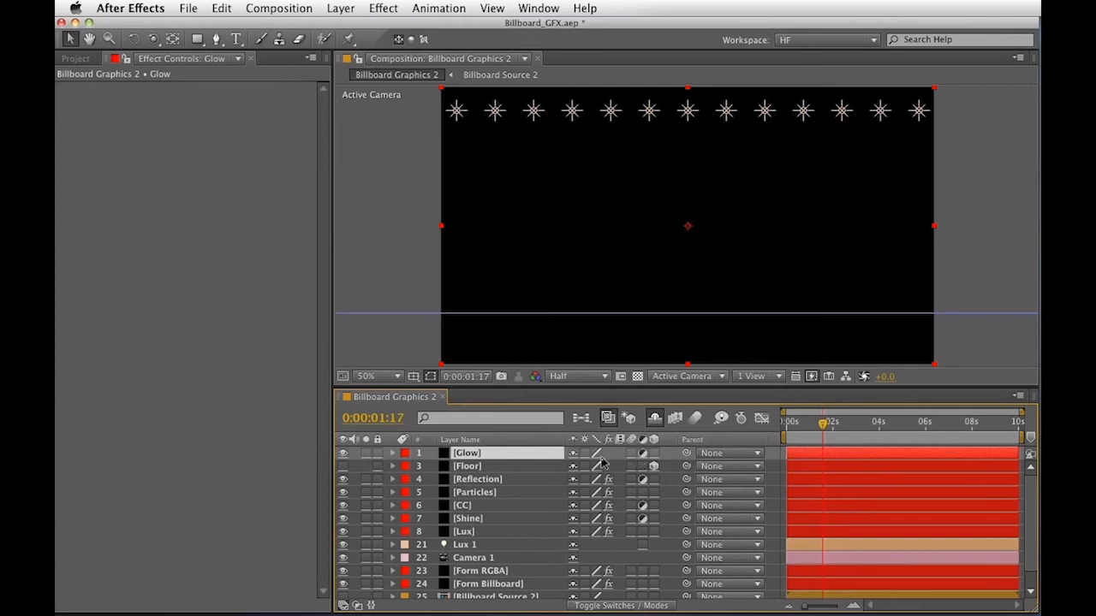
Apply the Glow effect to the Glow layer with threshold 53.7%, radius 32 and intensity 1.6
left_click(378, 10)
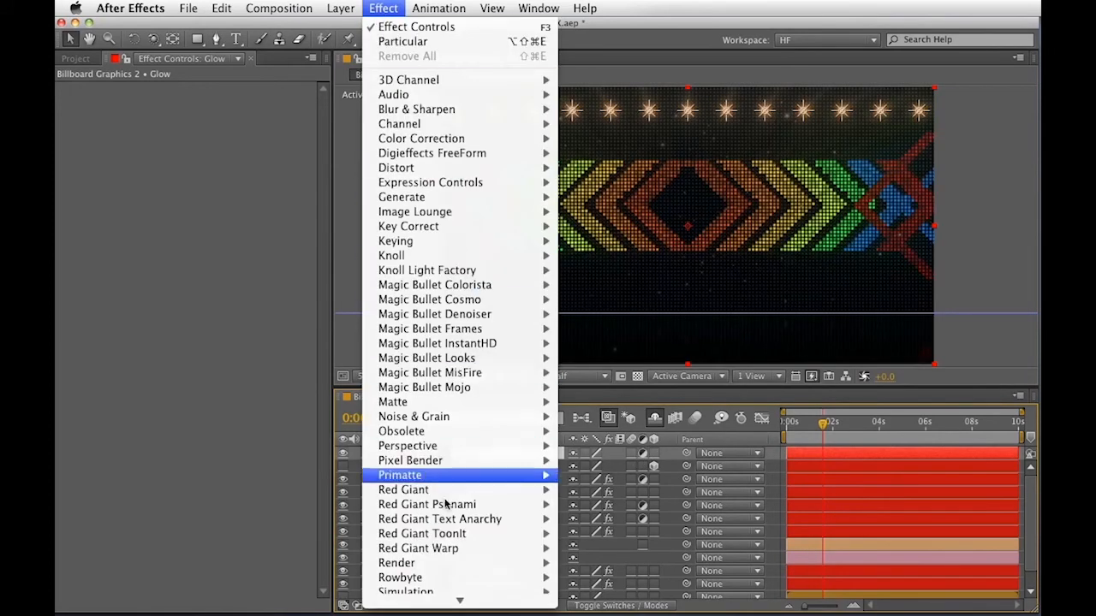
mouse_move(478, 515)
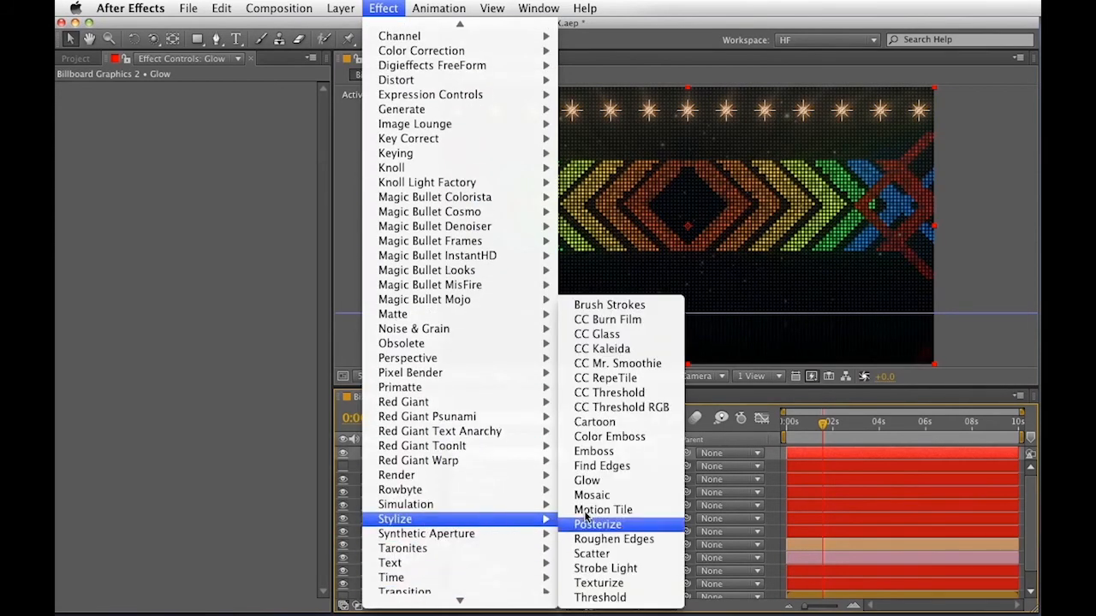
left_click(596, 483)
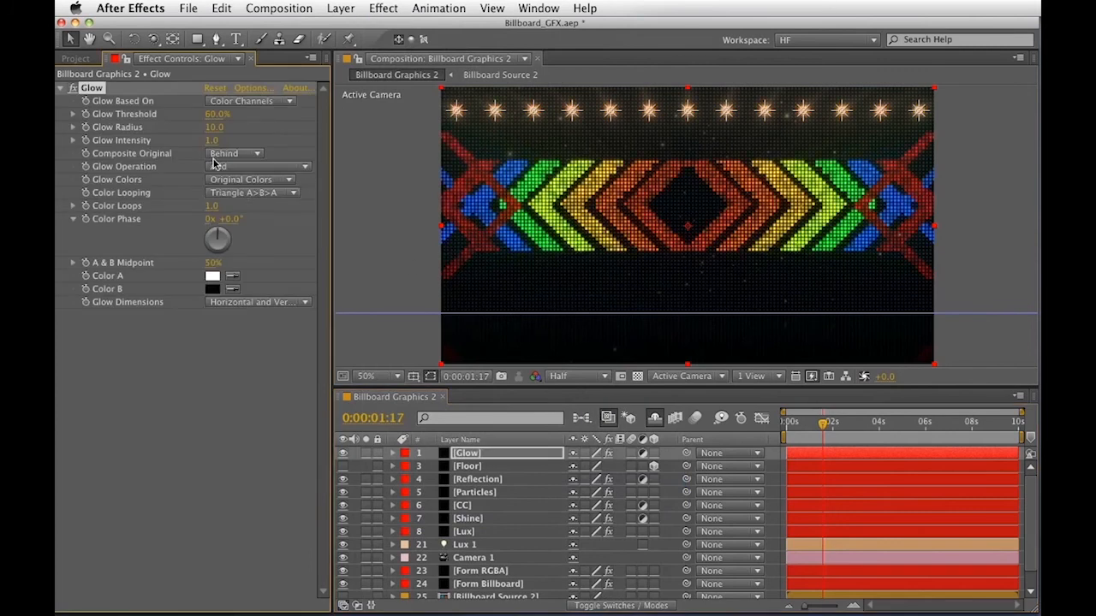
left_click_drag(213, 127, 267, 140)
mouse_move(214, 113)
left_mouse_down()
mouse_move(189, 115)
mouse_move(199, 114)
left_mouse_up()
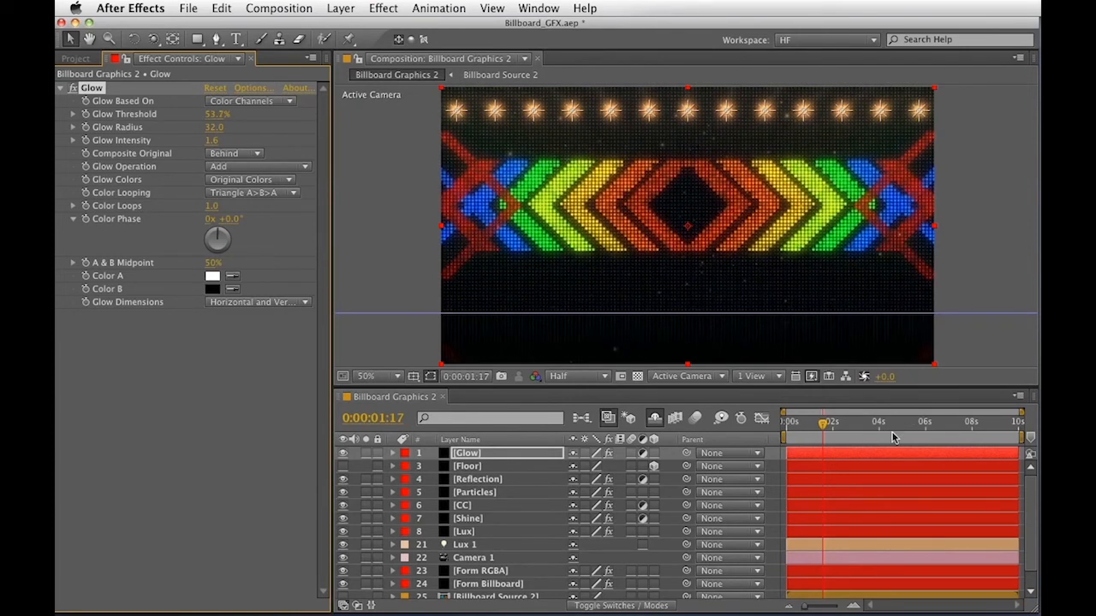
Check the glow during the opening flash, move the Glow layer directly below the Lux layer and preview the result
left_click_drag(825, 436, 866, 439)
key("Home")
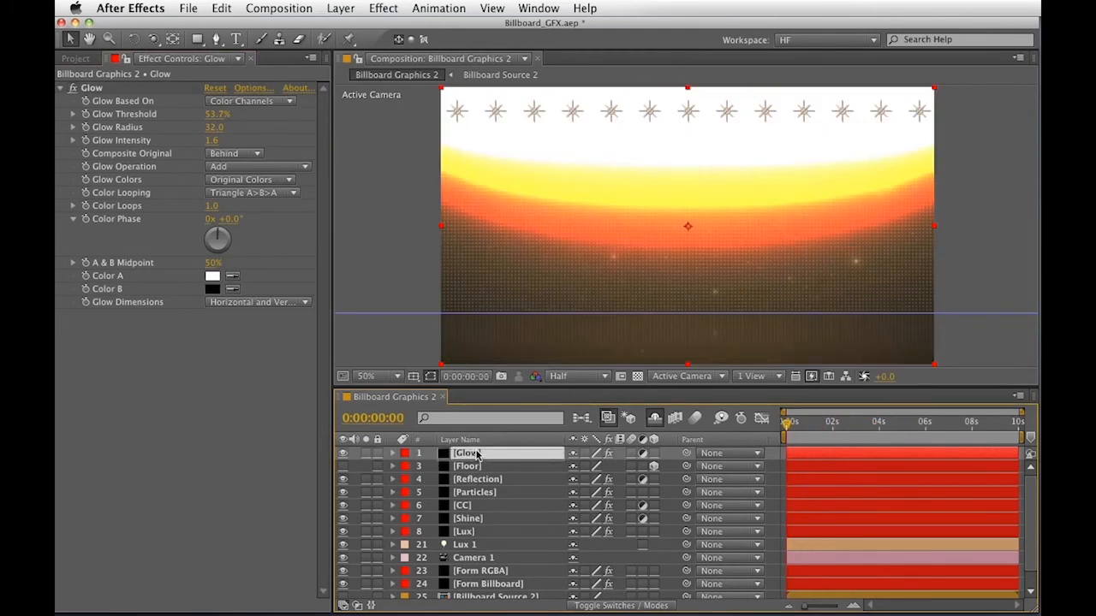
left_click_drag(479, 455, 489, 543)
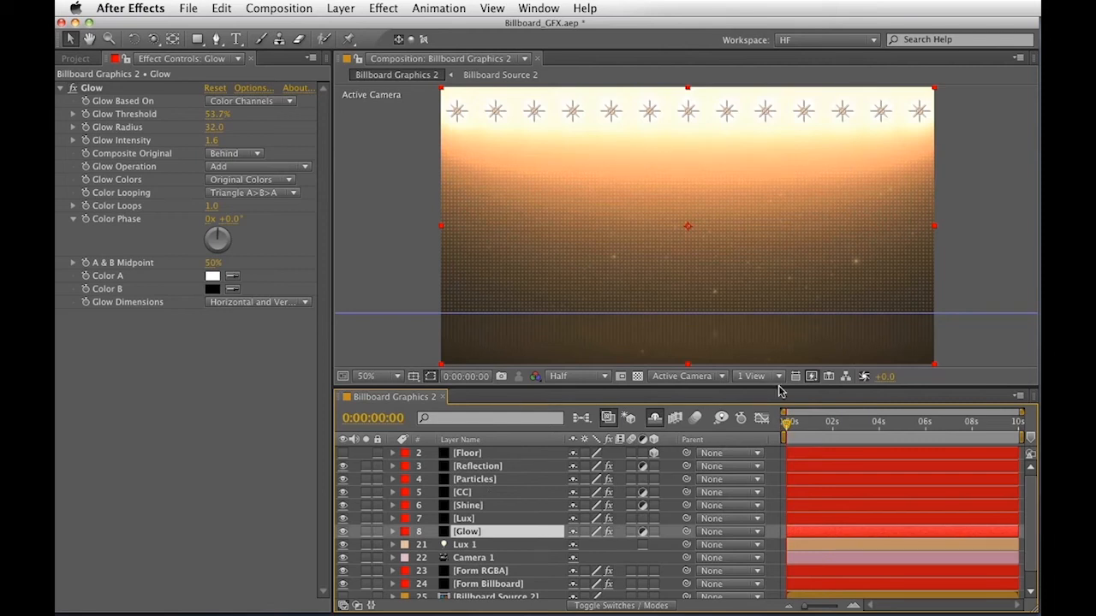
left_click_drag(805, 441, 809, 441)
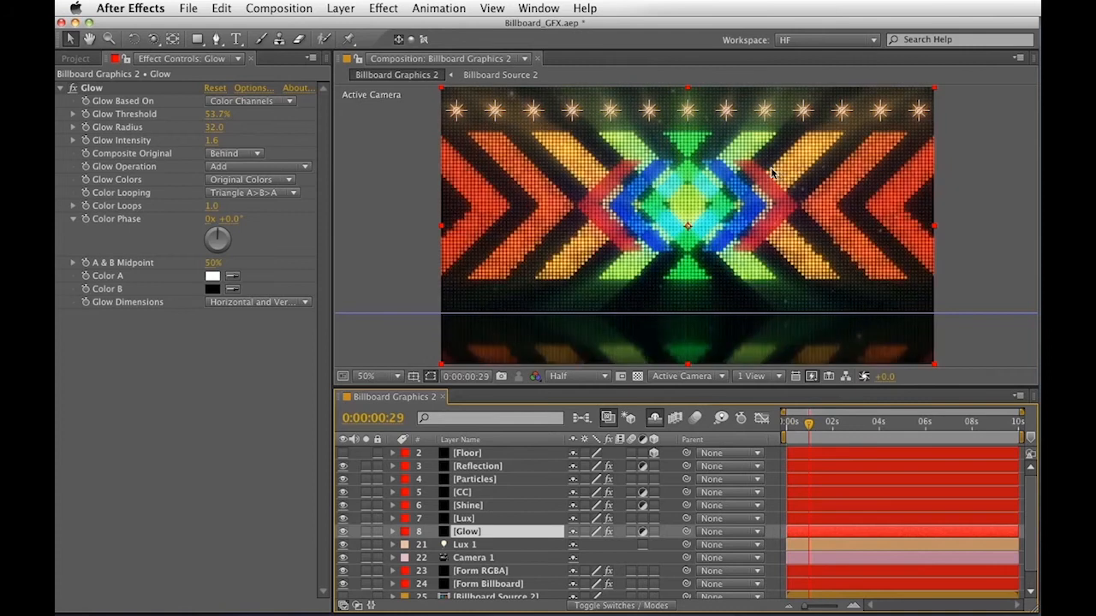
left_click_drag(814, 428, 816, 428)
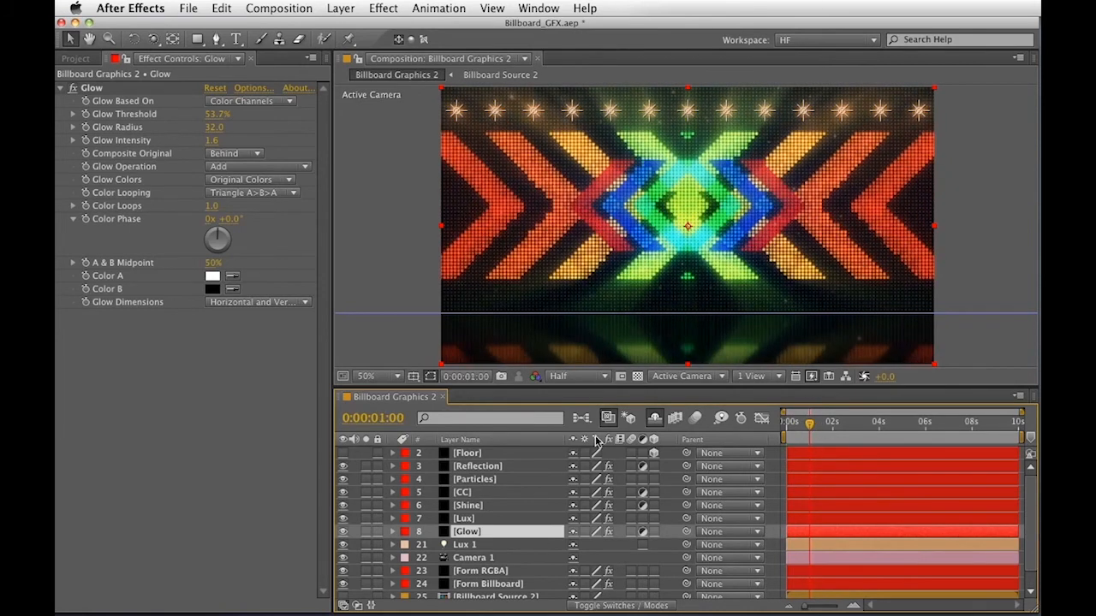
Reduce the Glow effect's intensity to 0.8
key("e")
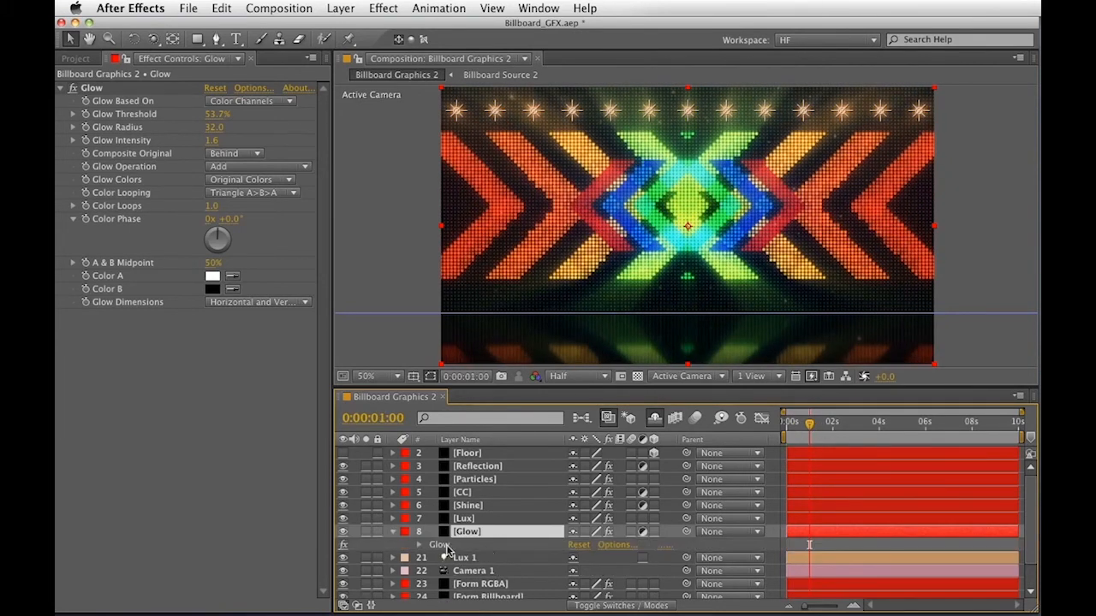
left_click_drag(213, 139, 150, 150)
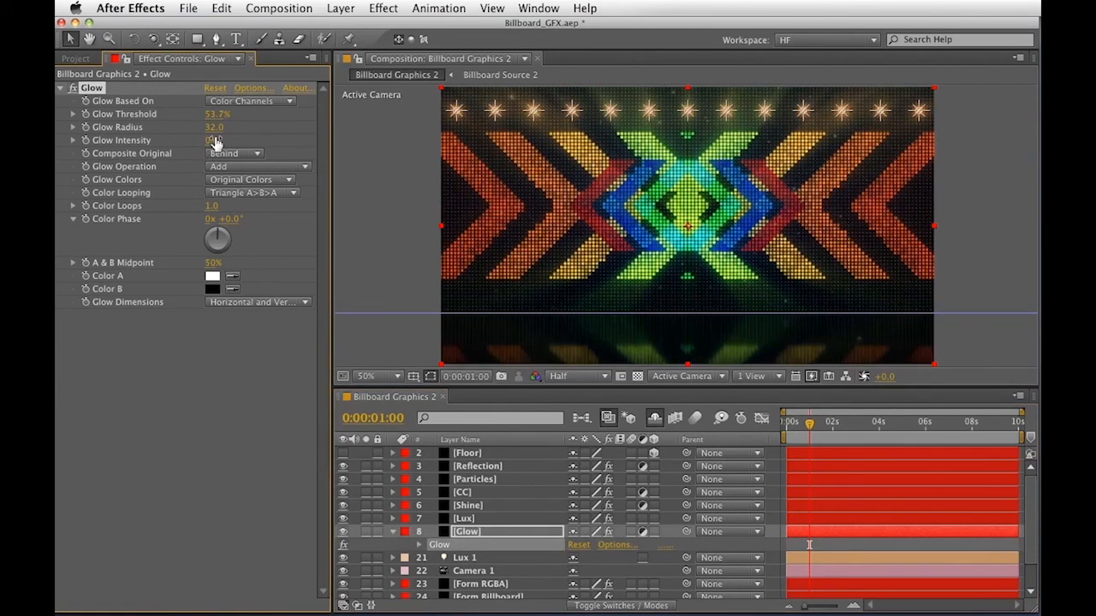
left_click_drag(220, 140, 232, 140)
Create a comp-size black solid named KLF
key("super+y")
type("KLF")
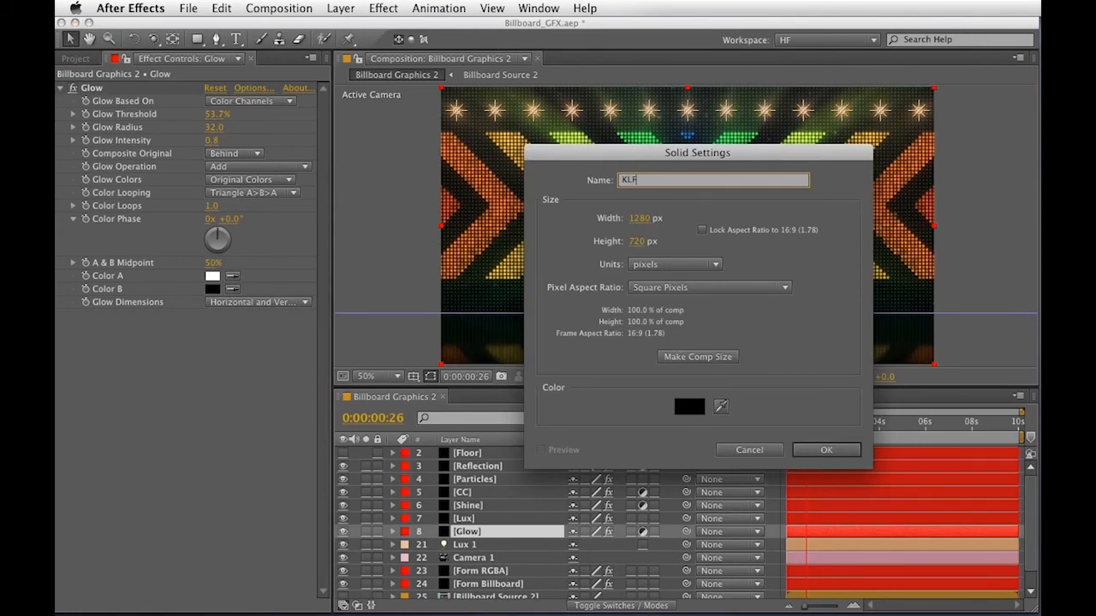
key("Return")
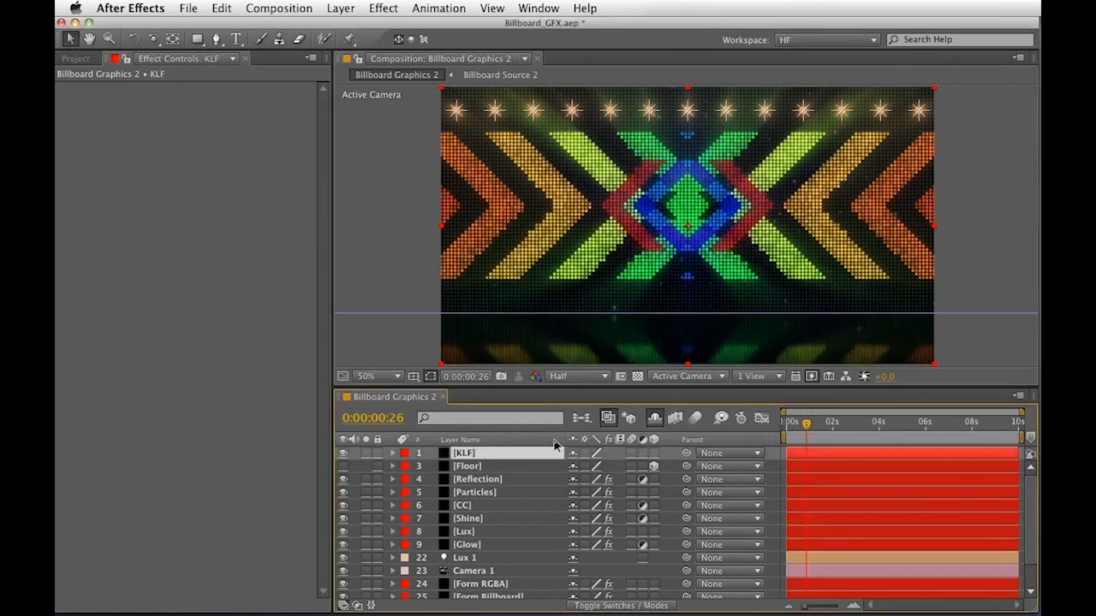
Apply Knoll Light Factory's Light Factory effect to the KLF layer and place its light source at 1292, 226, just past the right frame edge
left_click(380, 8)
mouse_move(472, 272)
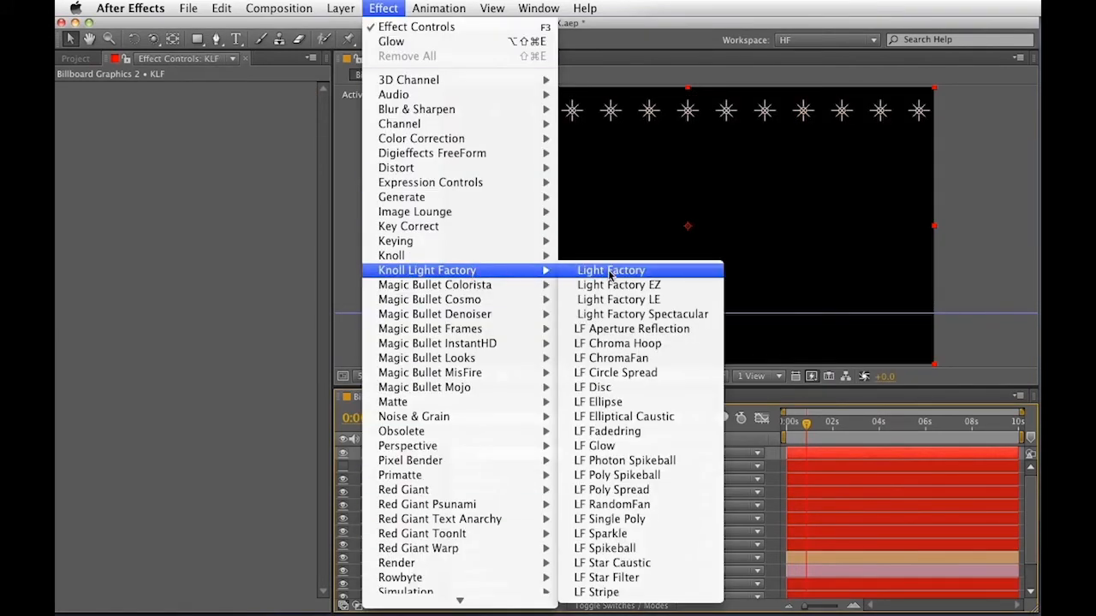
left_click(611, 270)
left_click_drag(589, 174, 940, 178)
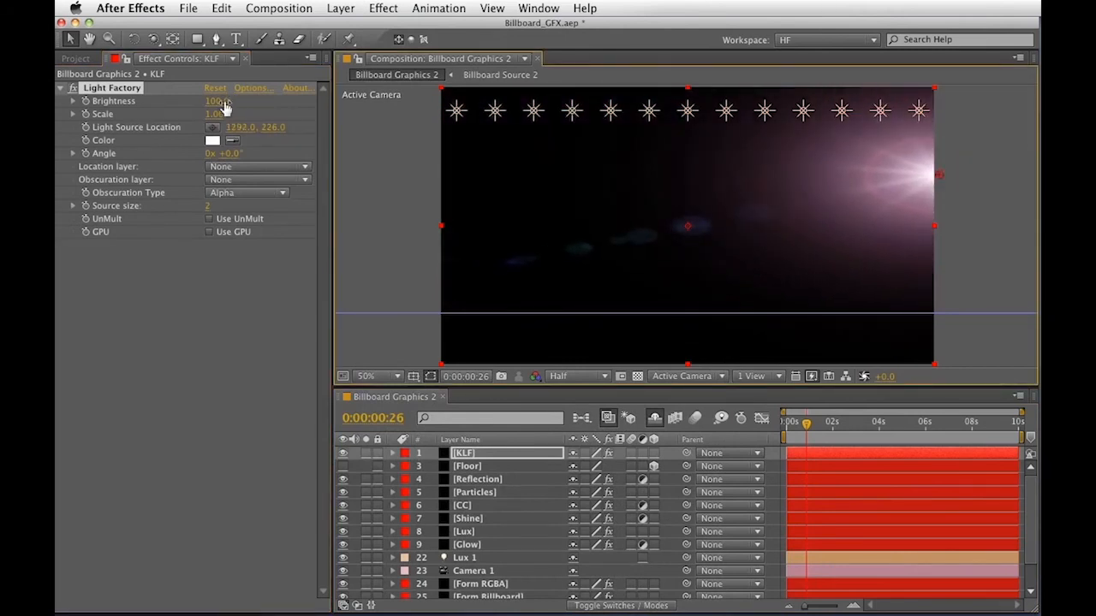
Open the Light Factory lens designer and delete the GlowBall, Polygon Spread and Star Filter elements
left_click(258, 88)
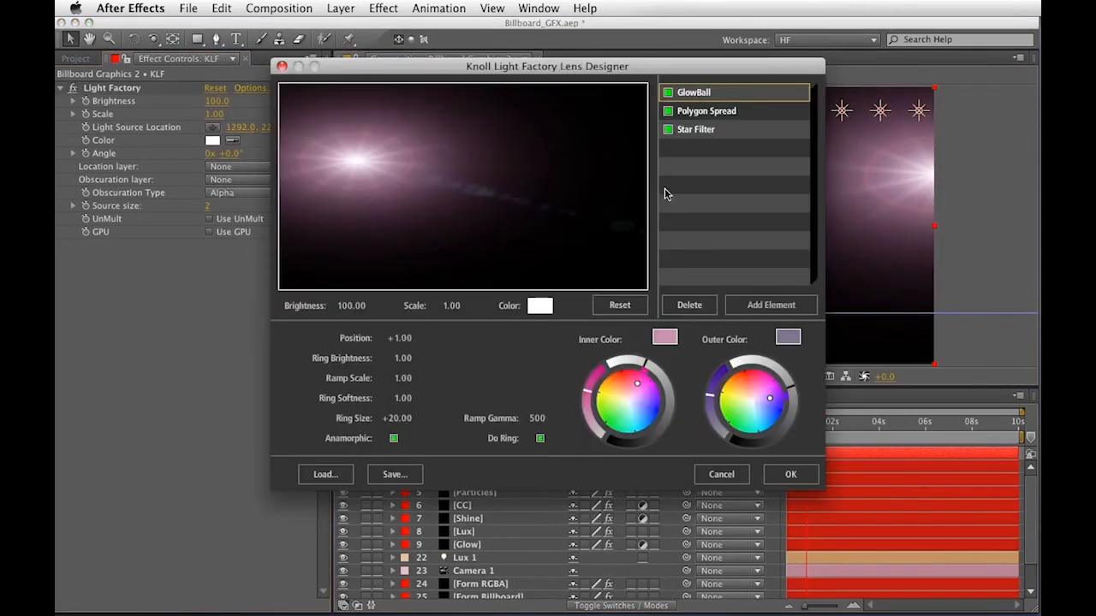
left_click(695, 308)
left_click(698, 308)
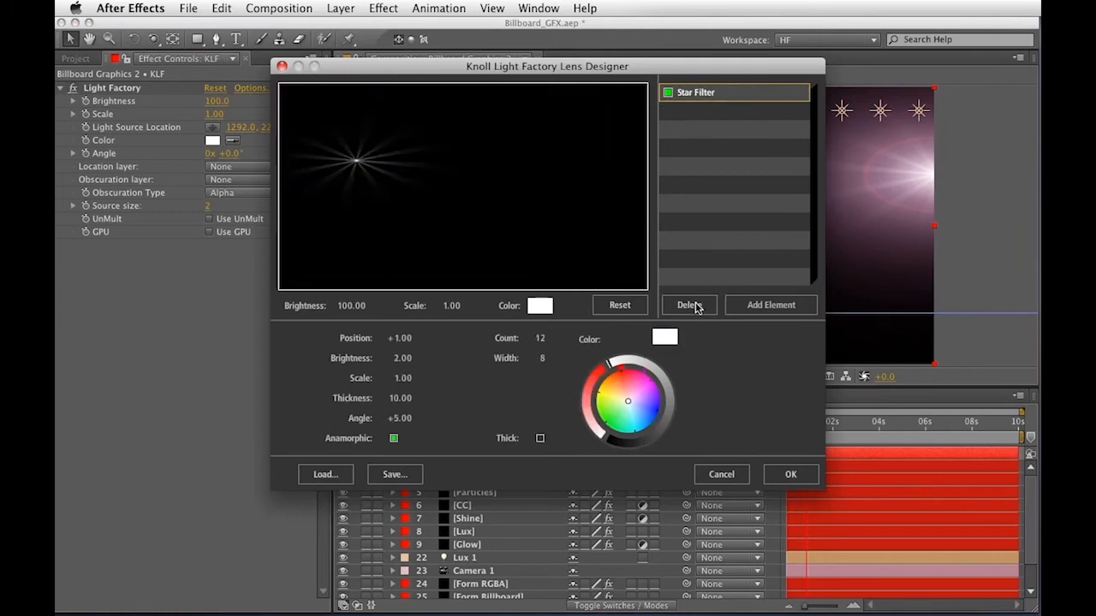
left_click(695, 306)
Add a Disc element to the lens, tint it a pale warm cream and move the previewed light near the right edge
left_click(753, 305)
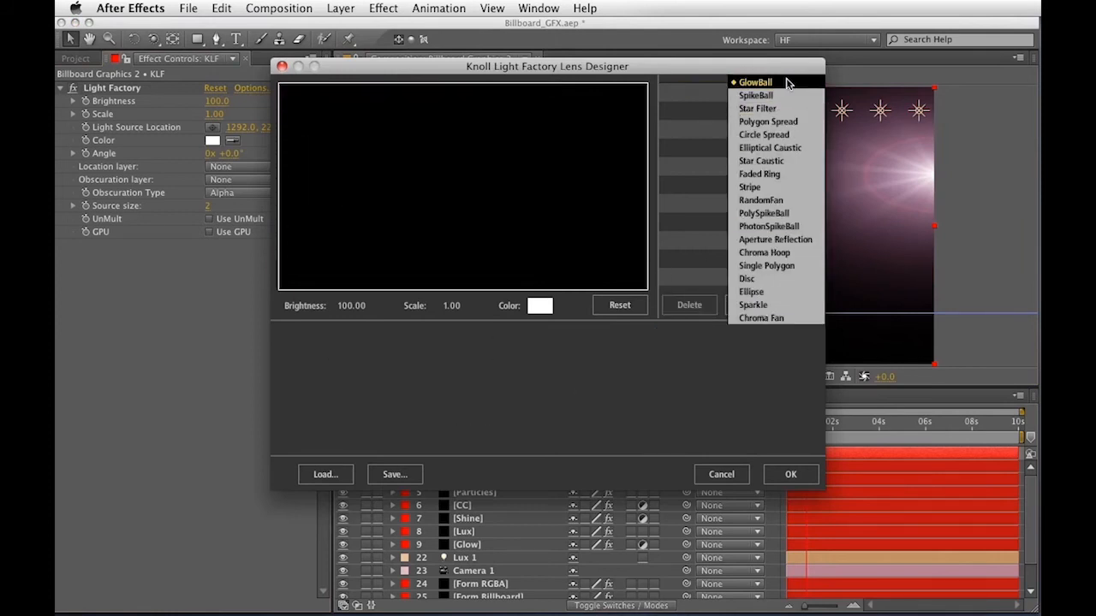
left_click(749, 278)
left_click_drag(356, 162, 622, 156)
mouse_move(610, 382)
left_mouse_down()
mouse_move(644, 417)
mouse_move(613, 390)
left_mouse_up()
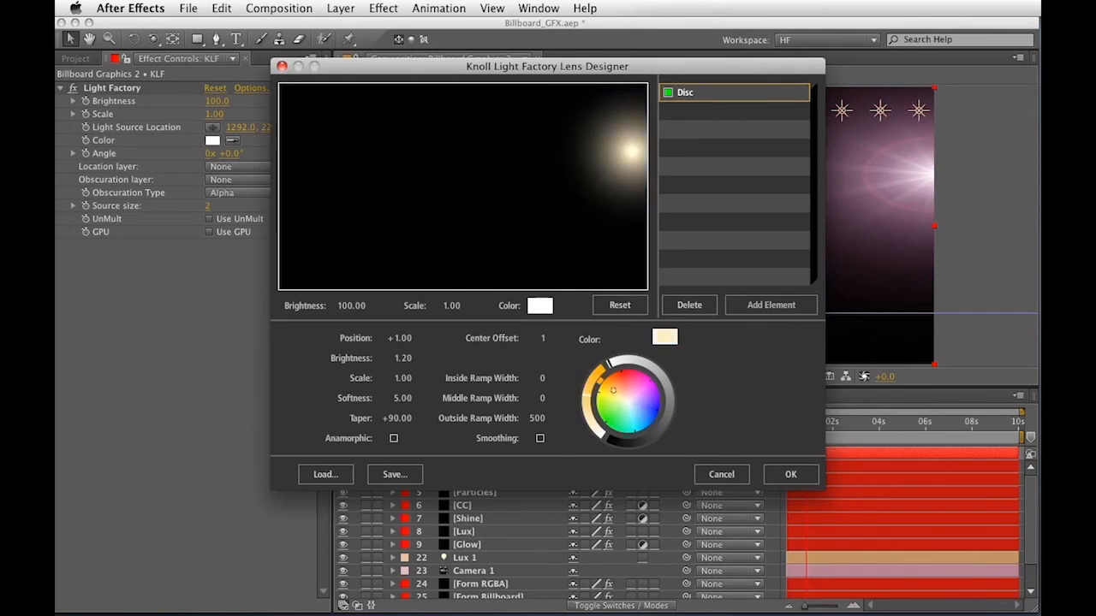
left_click_drag(615, 178, 637, 161)
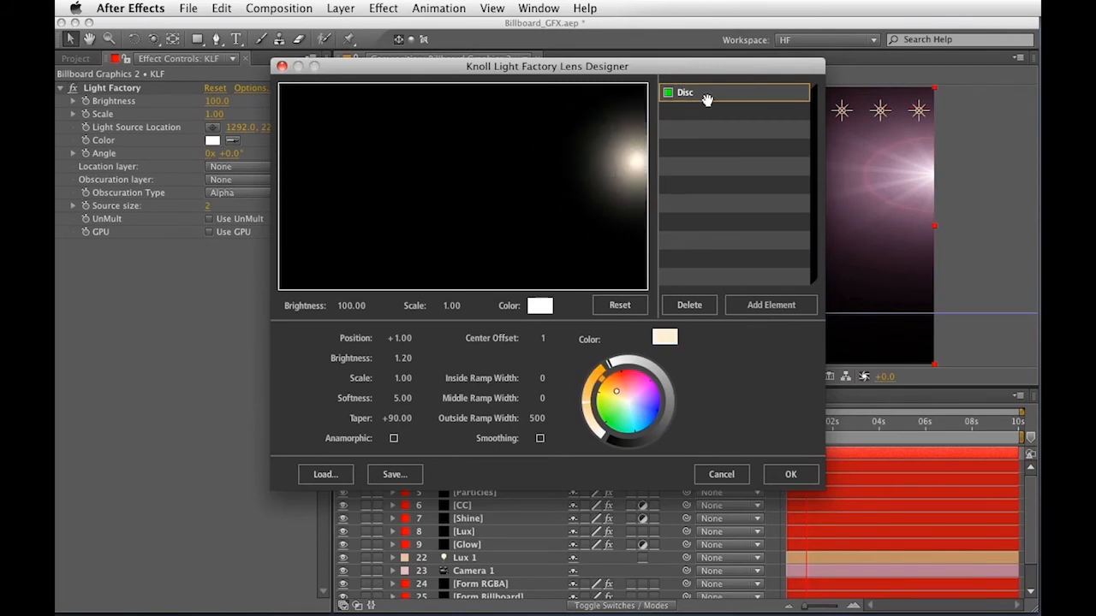
Add a second Disc, set the first Disc's position to -1.08 with a deeper peach tint, and move the previewed light to the right edge
left_click(783, 304)
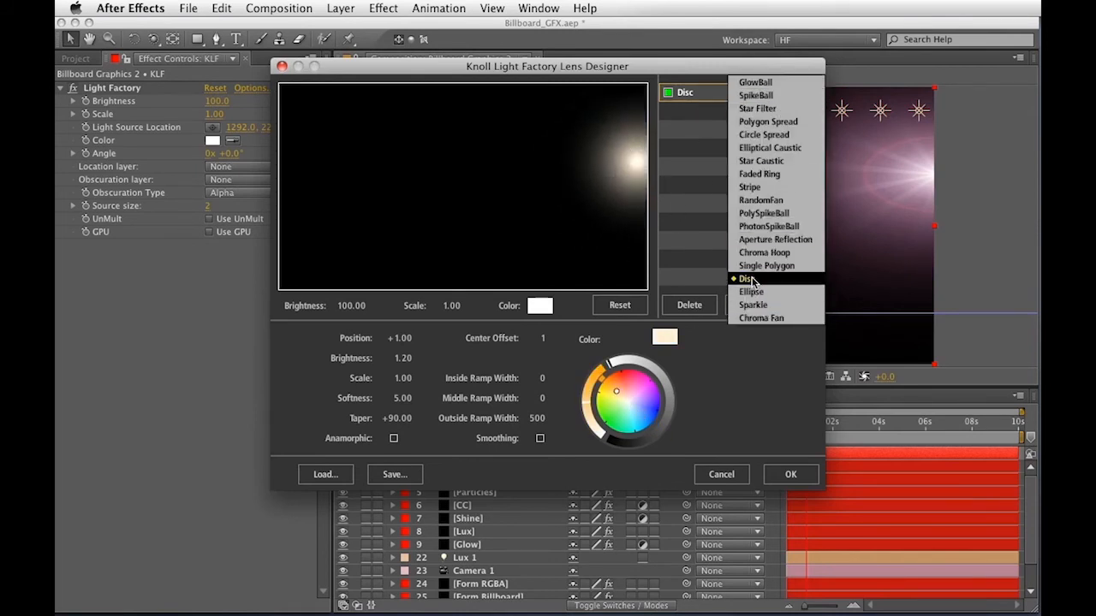
left_click(754, 284)
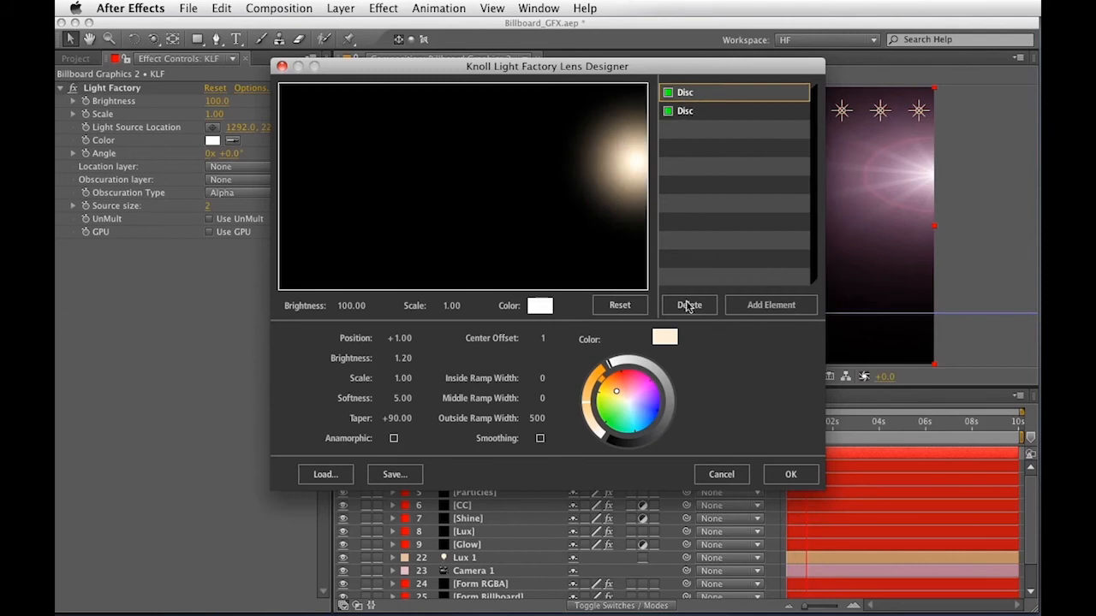
left_click(400, 338)
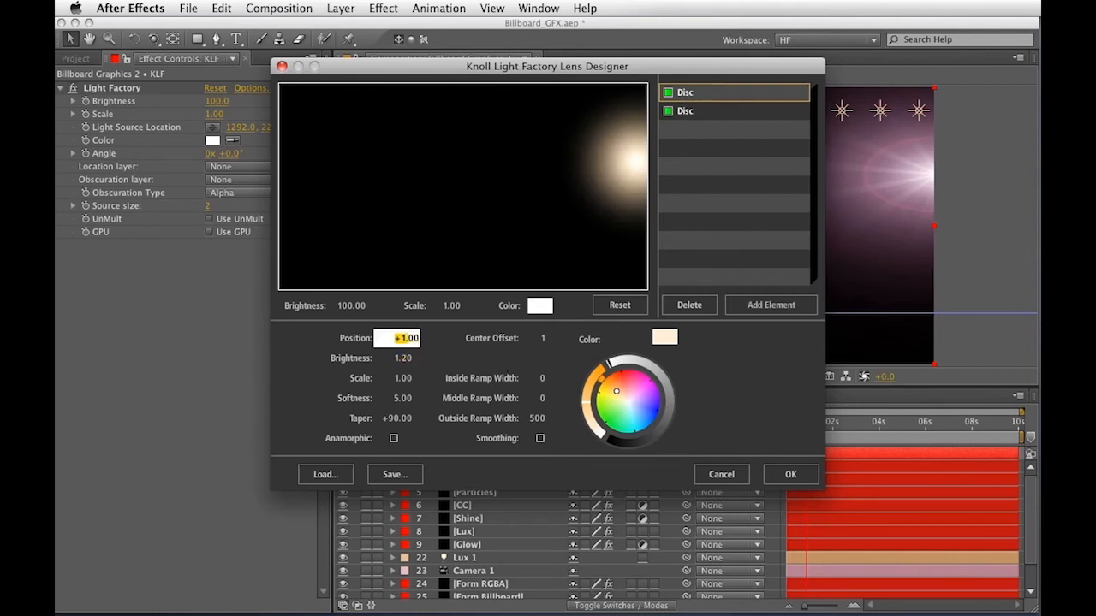
left_click_drag(406, 339, 358, 338)
left_click_drag(615, 391, 612, 386)
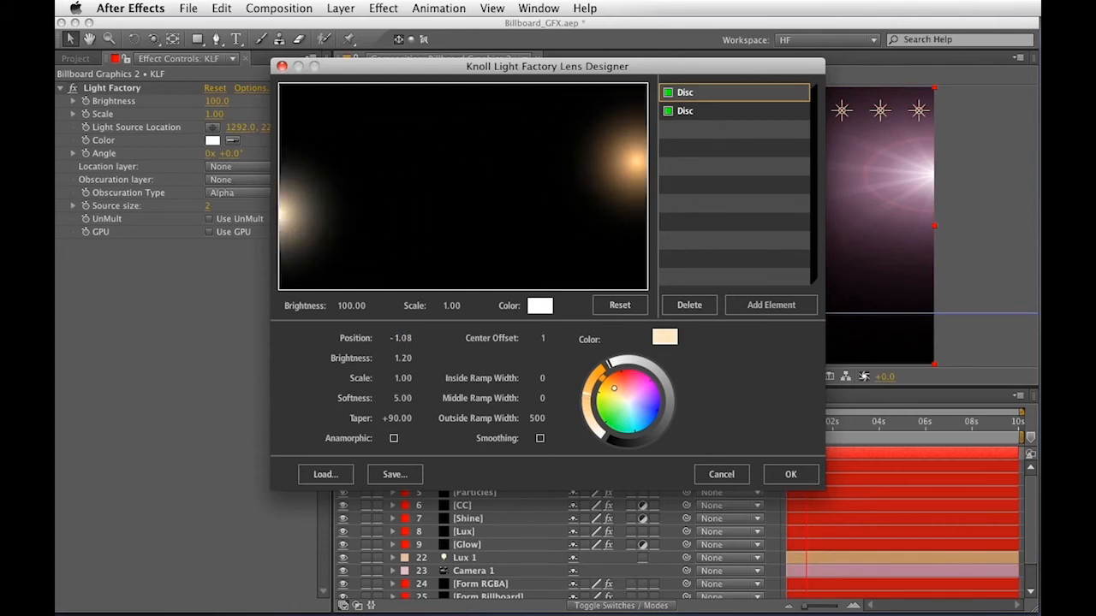
mouse_move(567, 225)
left_mouse_down()
mouse_move(471, 239)
mouse_move(697, 194)
mouse_move(442, 183)
mouse_move(577, 163)
mouse_move(662, 168)
mouse_move(550, 171)
mouse_move(661, 168)
left_mouse_up()
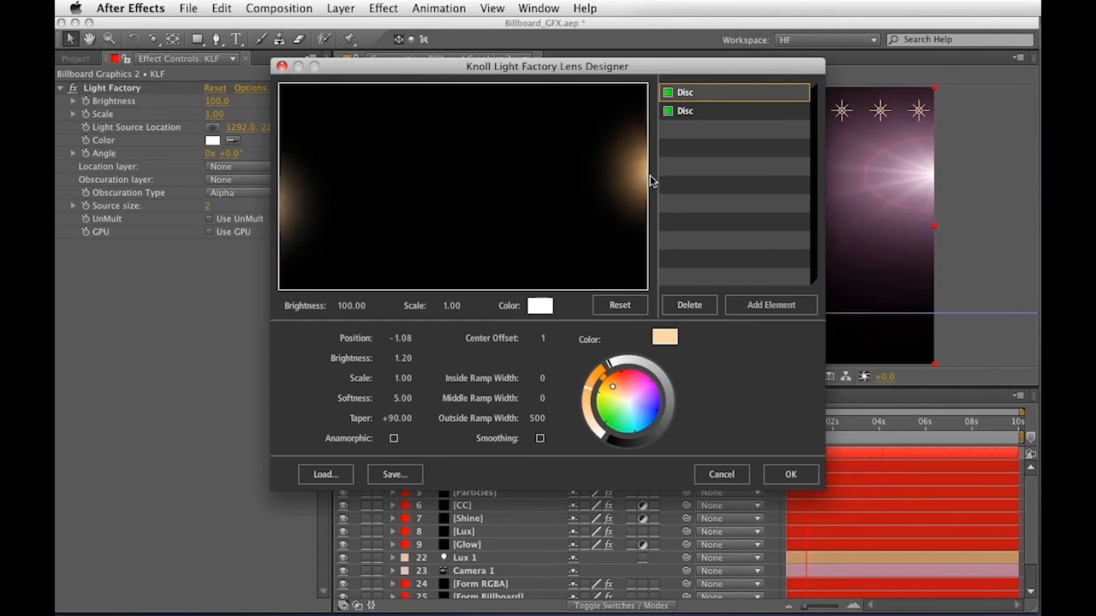
Add a Stripe element to the lens with a light orange outer color, pale yellow center color and softness 12.40
left_click(753, 310)
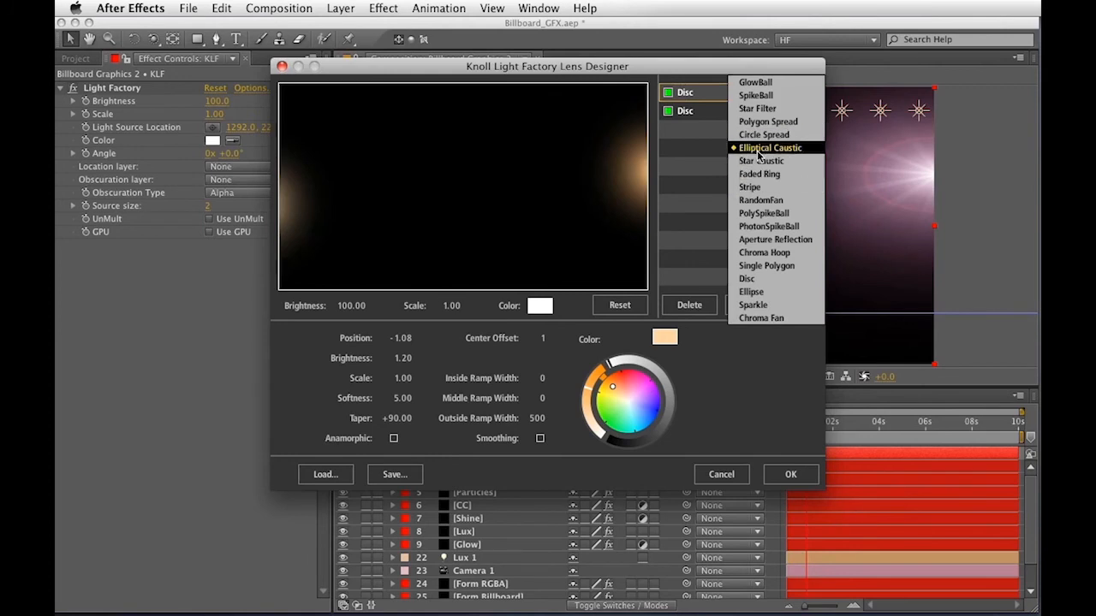
left_click(759, 187)
left_click_drag(570, 228, 593, 156)
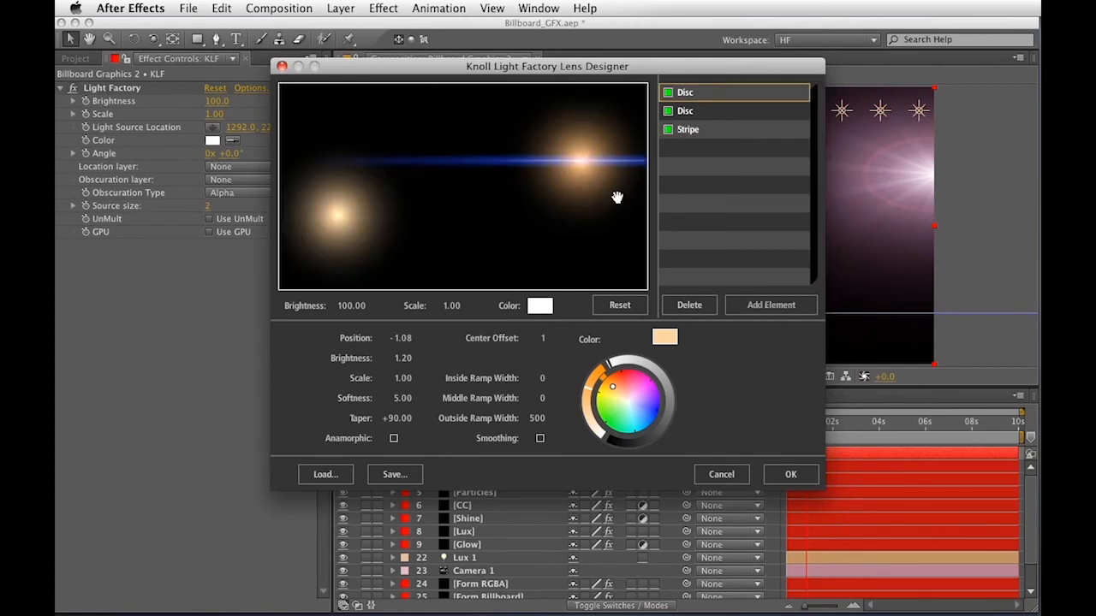
left_click(691, 128)
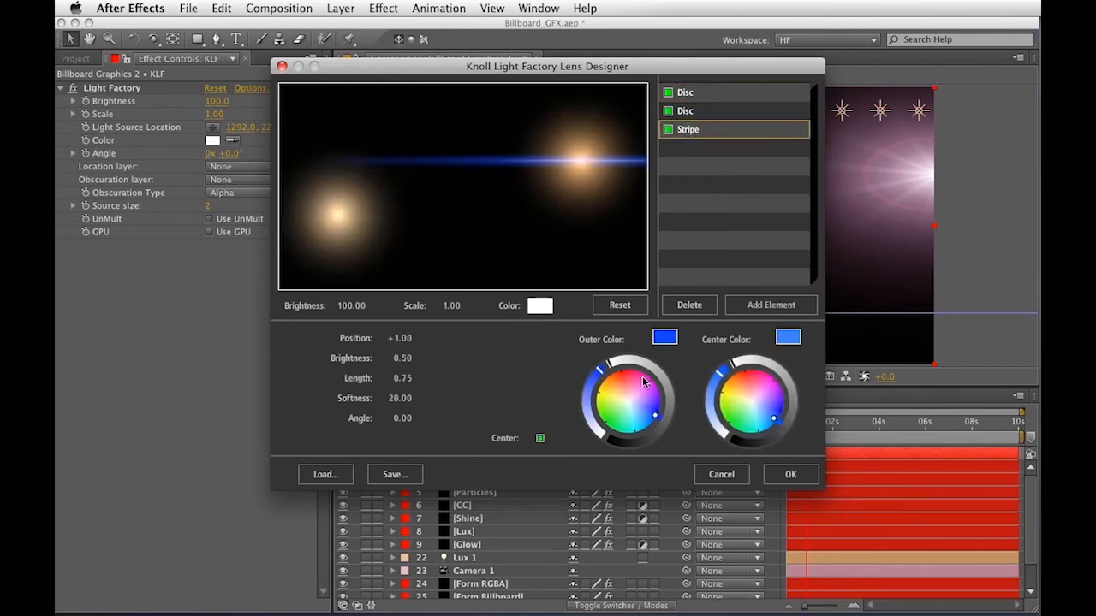
left_click(617, 387)
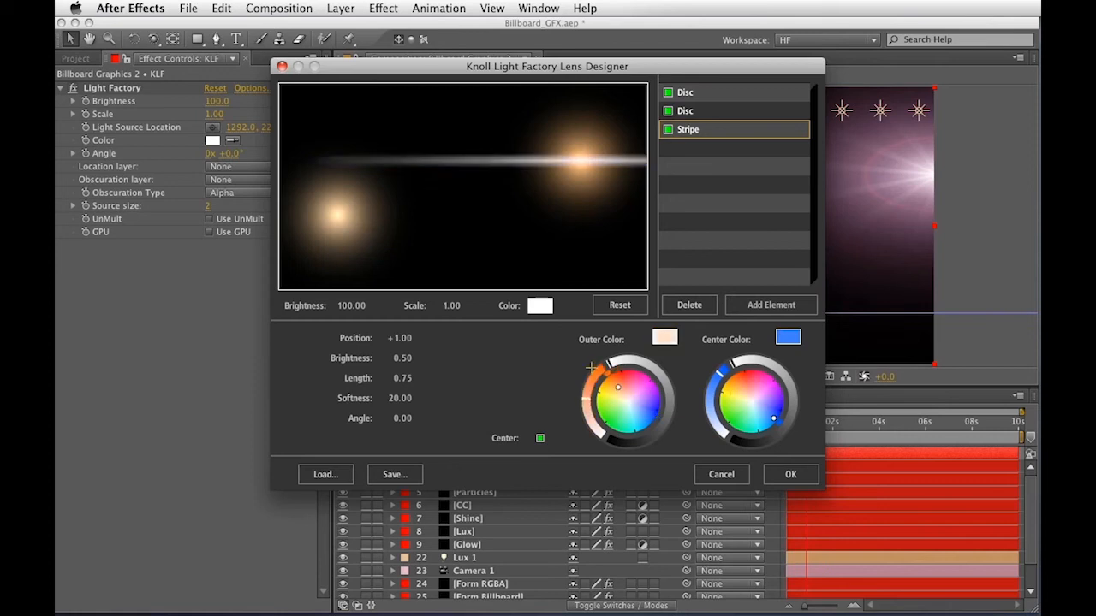
left_click(739, 397)
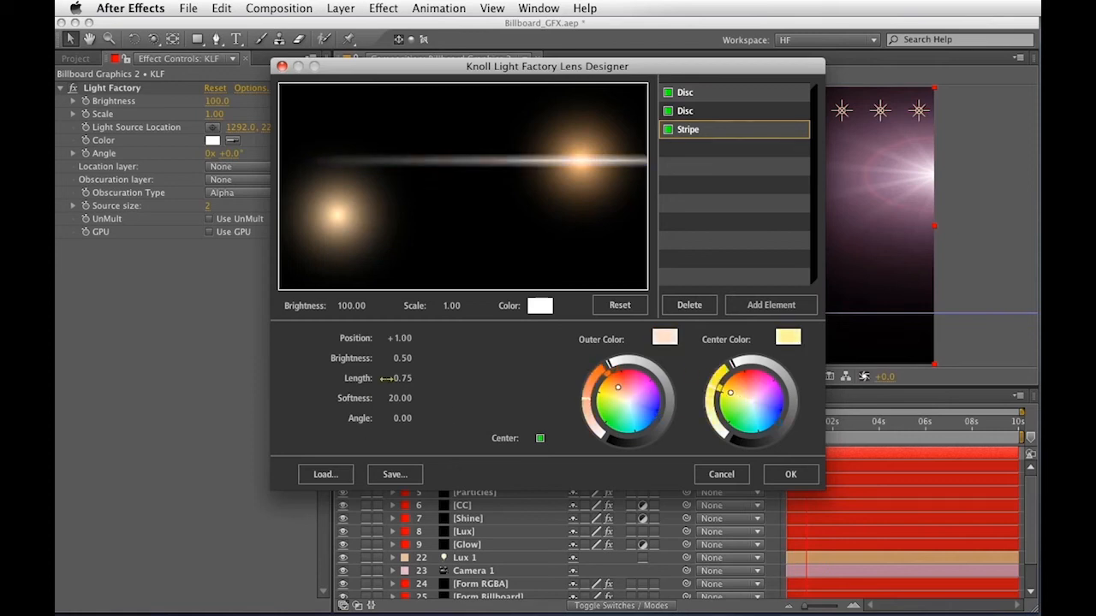
left_click_drag(400, 398, 377, 398)
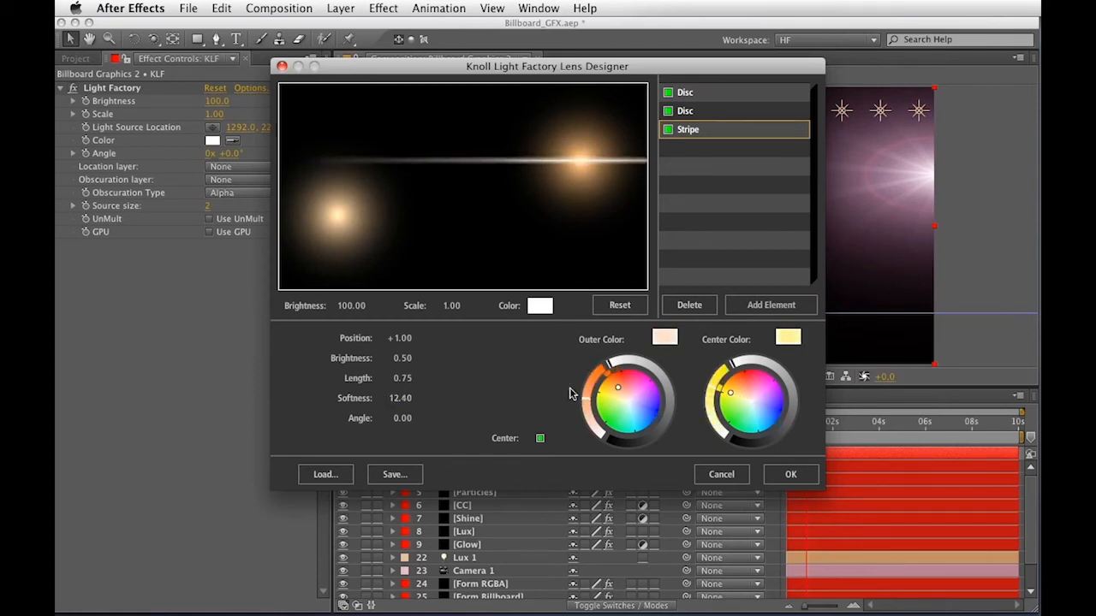
left_click_drag(617, 387, 611, 377)
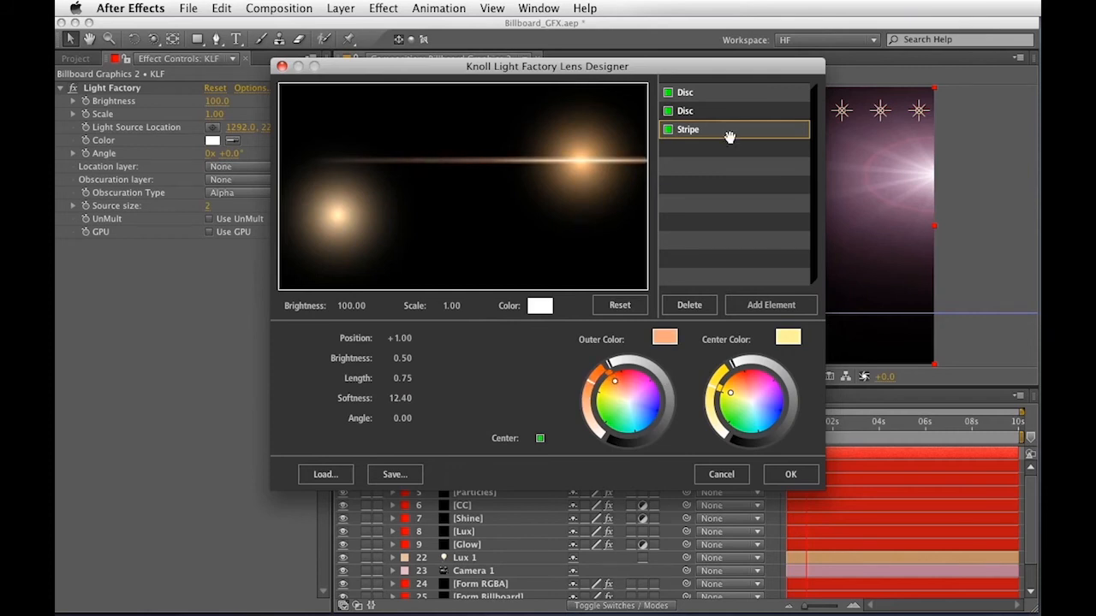
Add a second Stripe and set the first Stripe's position to -1.05, length to 0.34 and softness to 8.60
left_click(771, 305)
left_click(741, 182)
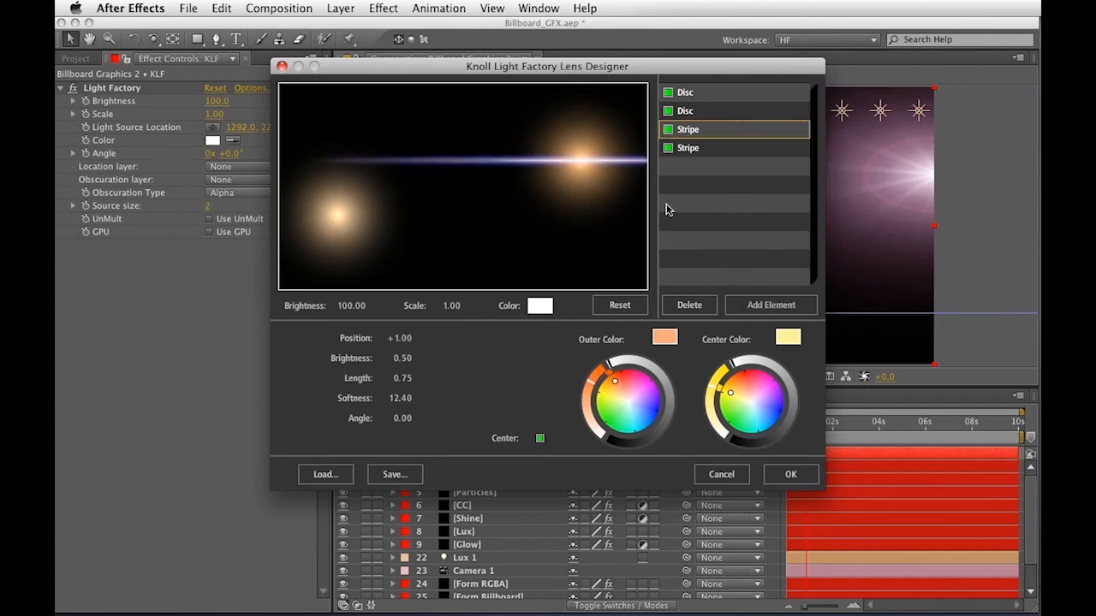
left_click_drag(401, 339, 300, 339)
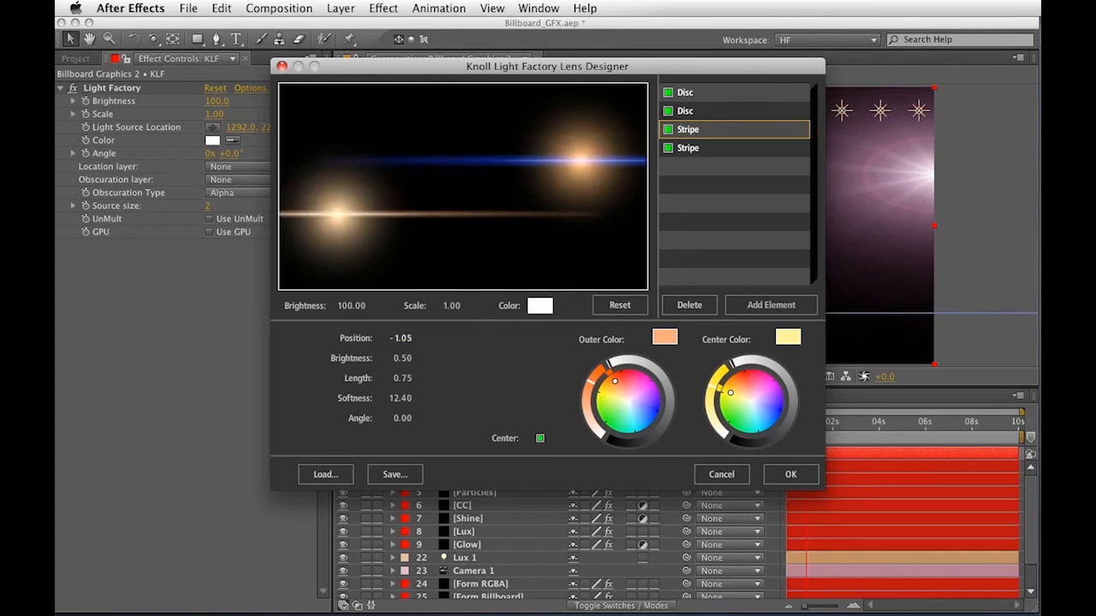
left_click_drag(397, 377, 369, 398)
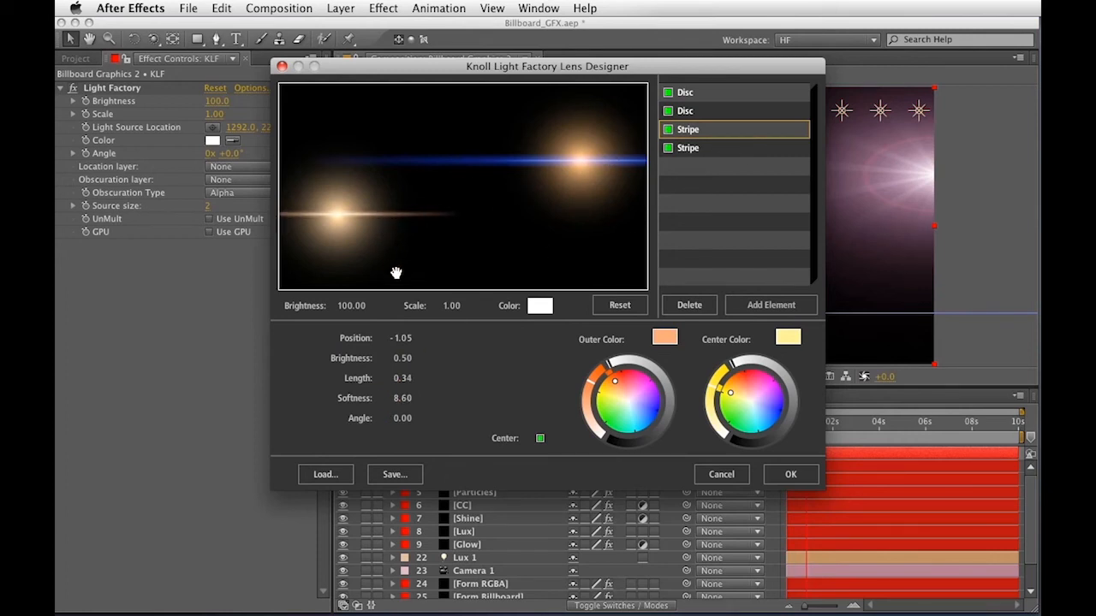
Give the second Stripe a pale peach outer color, length 0.29 and softness 9.30, preview it at the right edge and accept the lens
left_click(688, 147)
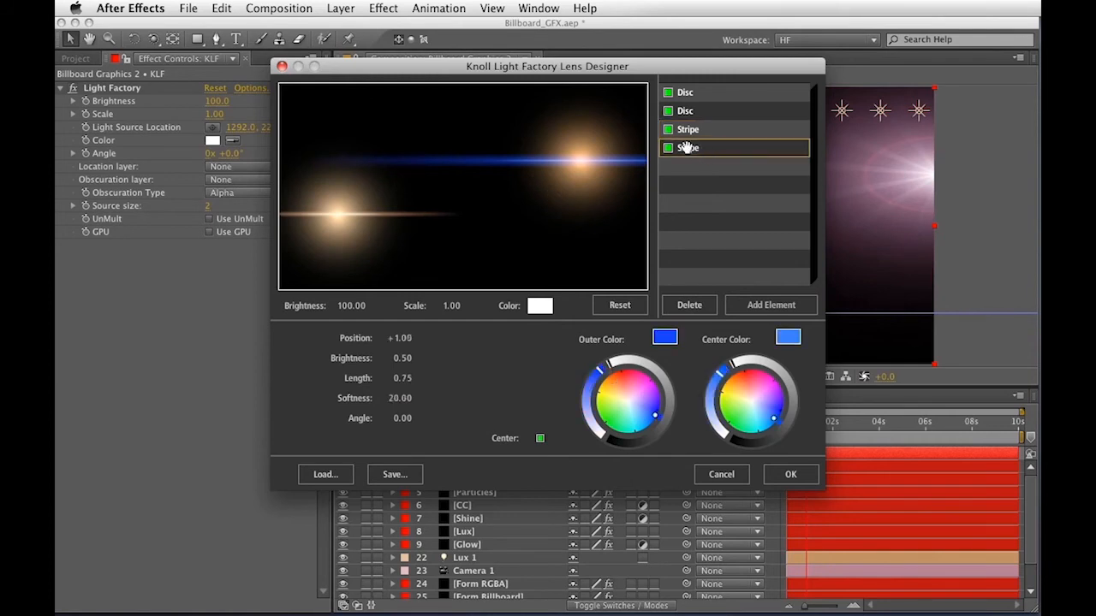
left_click(669, 148)
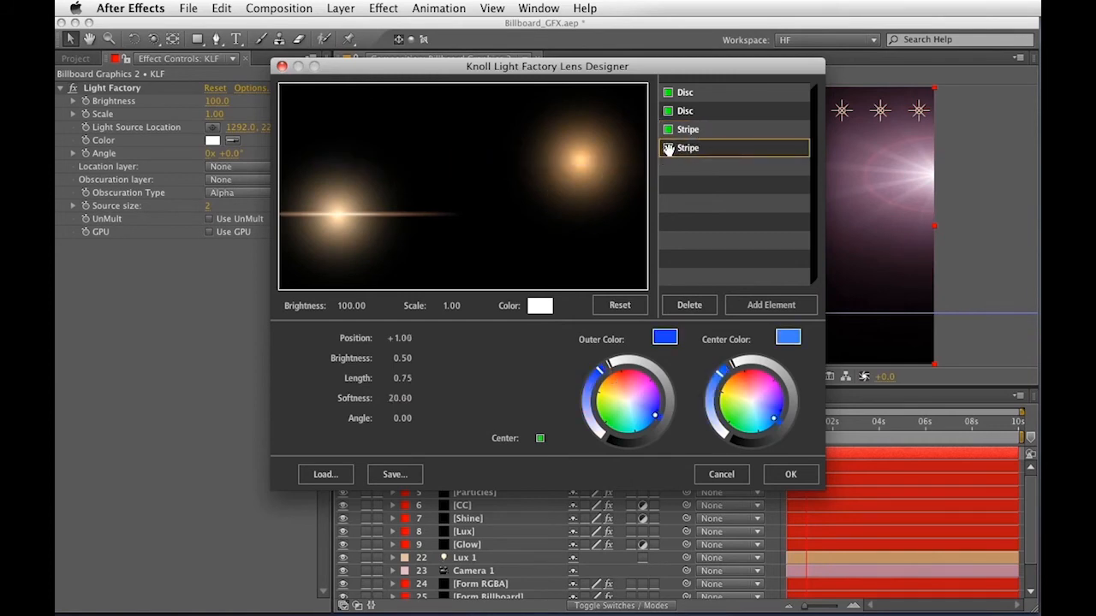
left_click(668, 148)
left_click_drag(604, 393, 619, 384)
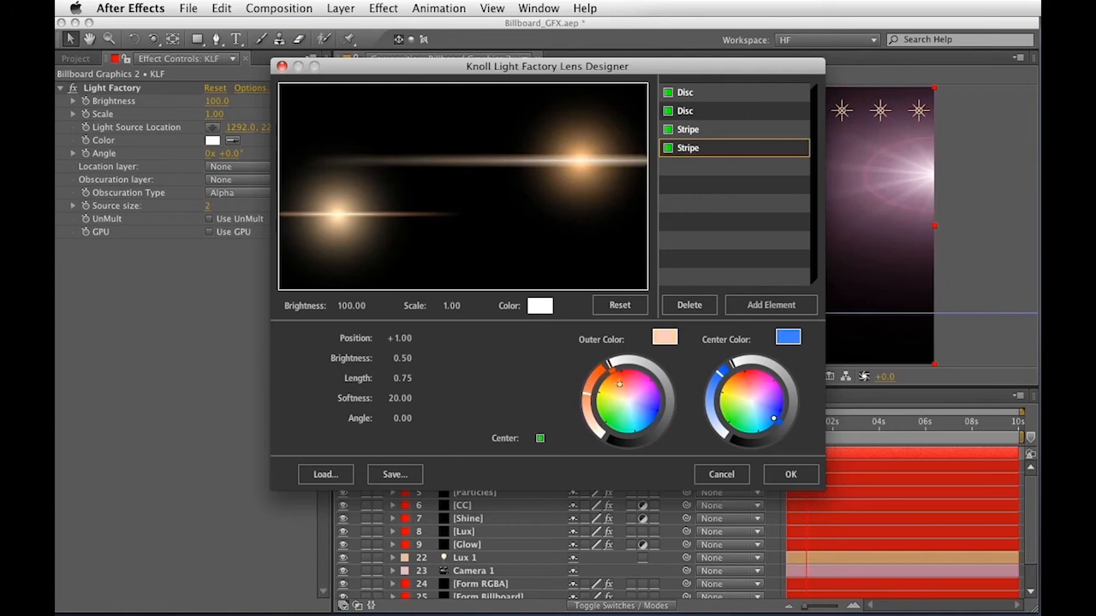
mouse_move(399, 398)
left_mouse_down()
mouse_move(381, 398)
mouse_move(373, 378)
mouse_move(394, 398)
left_mouse_up()
left_click(605, 364)
mouse_move(563, 190)
left_mouse_down()
mouse_move(466, 208)
mouse_move(634, 171)
mouse_move(616, 167)
mouse_move(663, 173)
mouse_move(647, 164)
left_mouse_up()
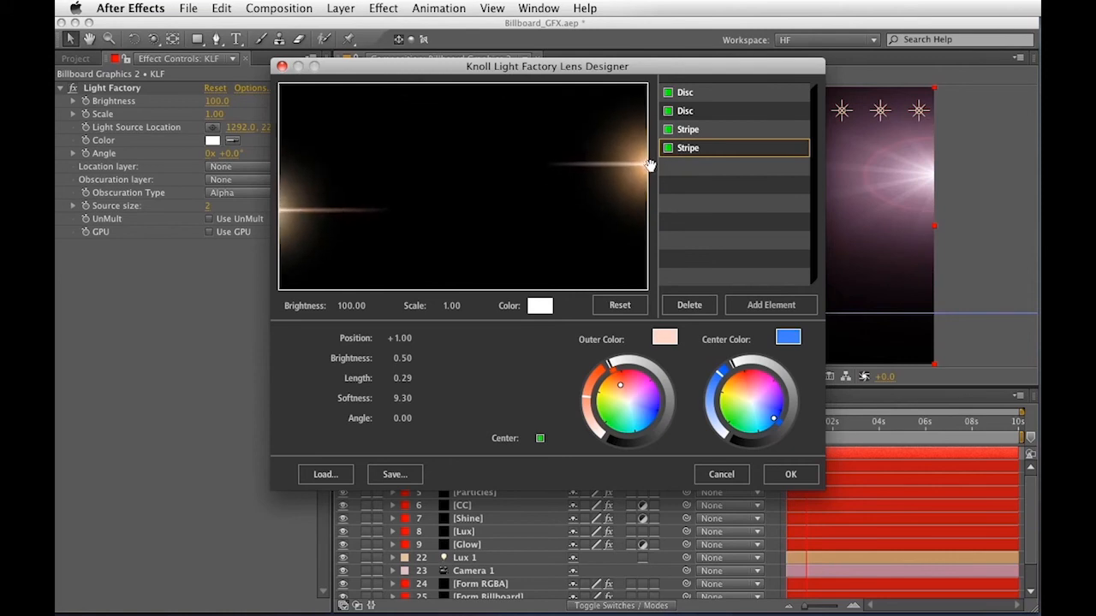
left_click(790, 475)
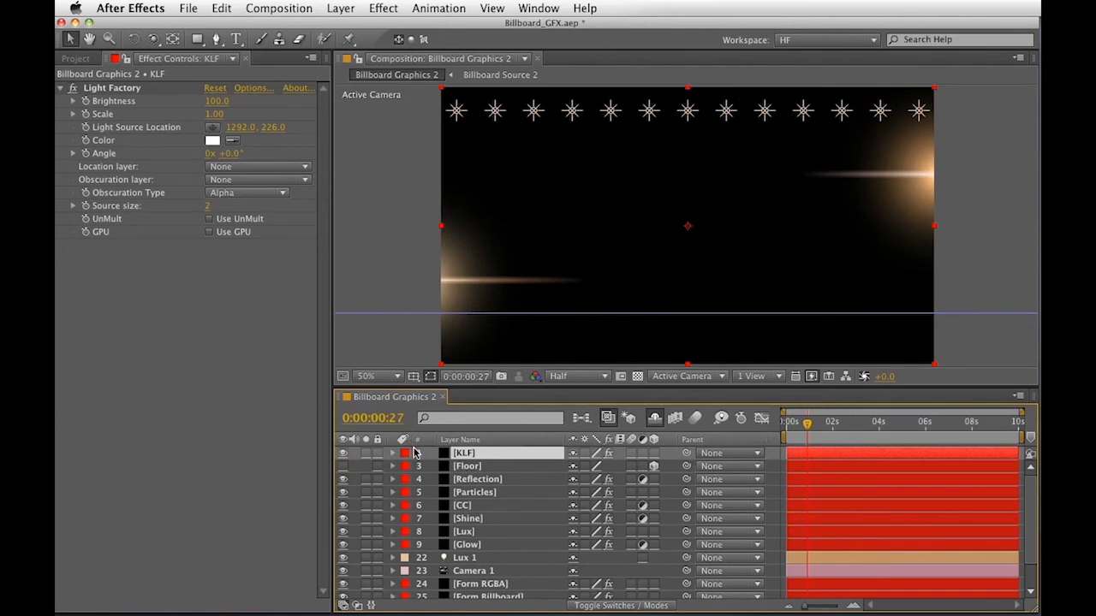
Create a point light named KLF and move it outside the frame, beyond the right edge
key("e")
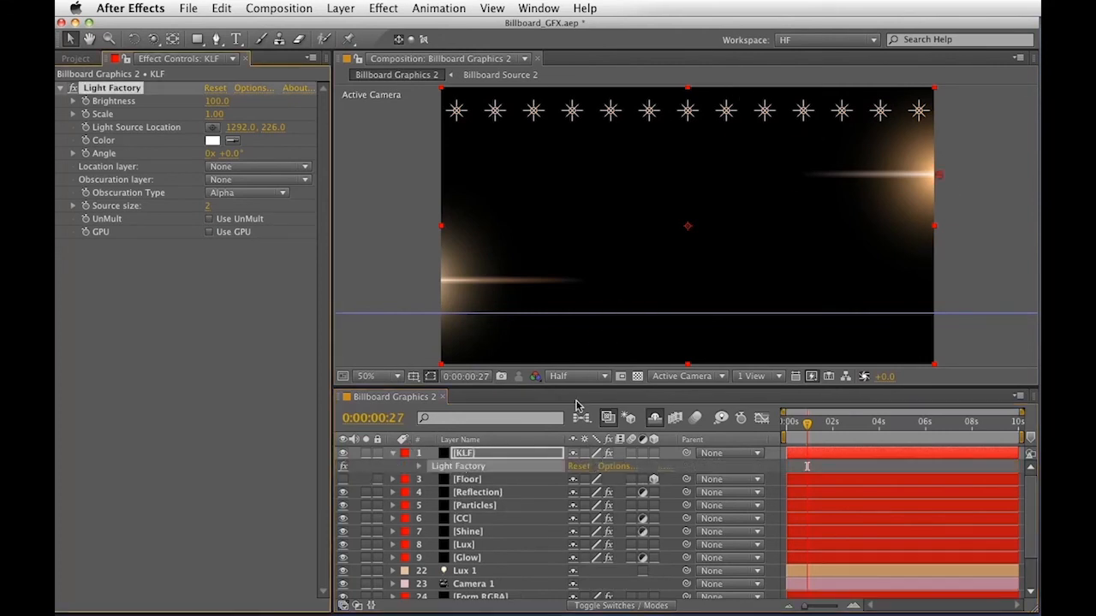
left_click(341, 7)
mouse_move(359, 27)
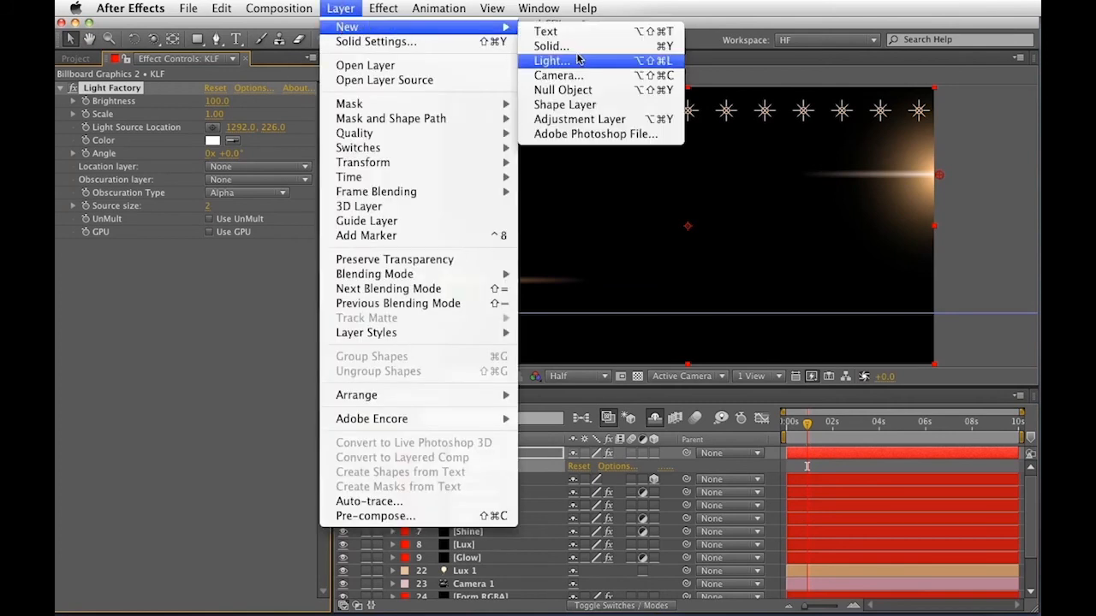
left_click(710, 66)
type("KLF")
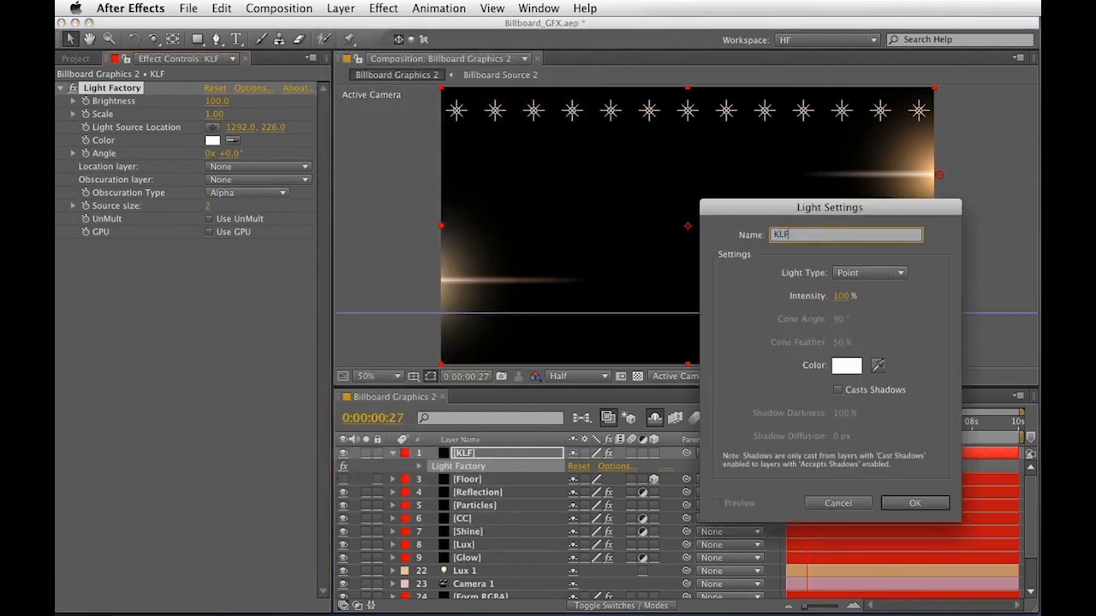
key("Return")
left_click_drag(743, 122, 970, 147)
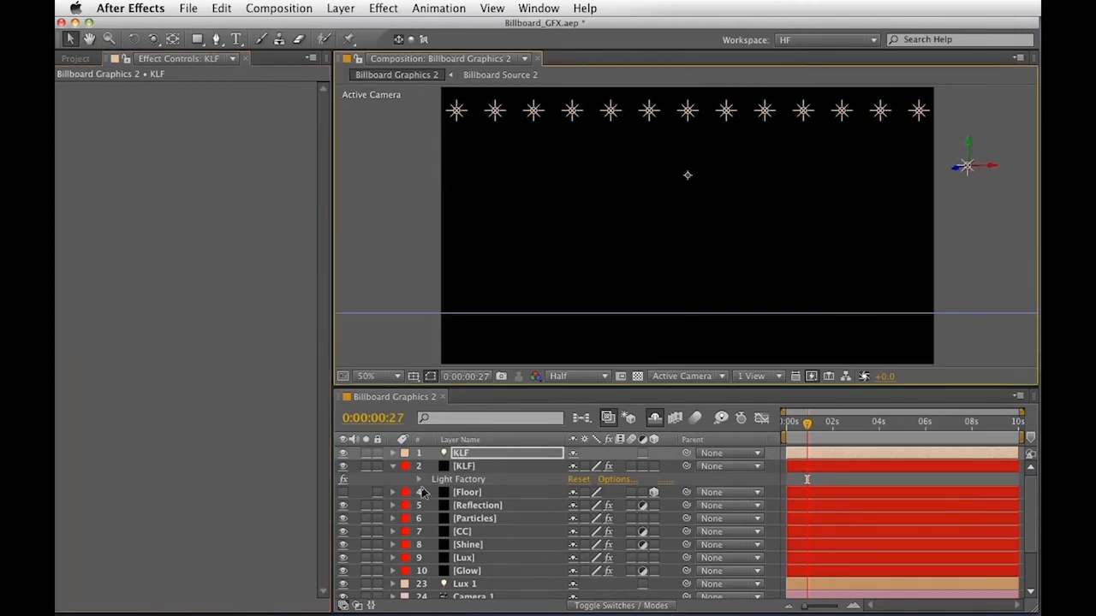
Open the Knoll 3D Flare script and link the KLF solid's existing flare to the KLF light
left_click(537, 8)
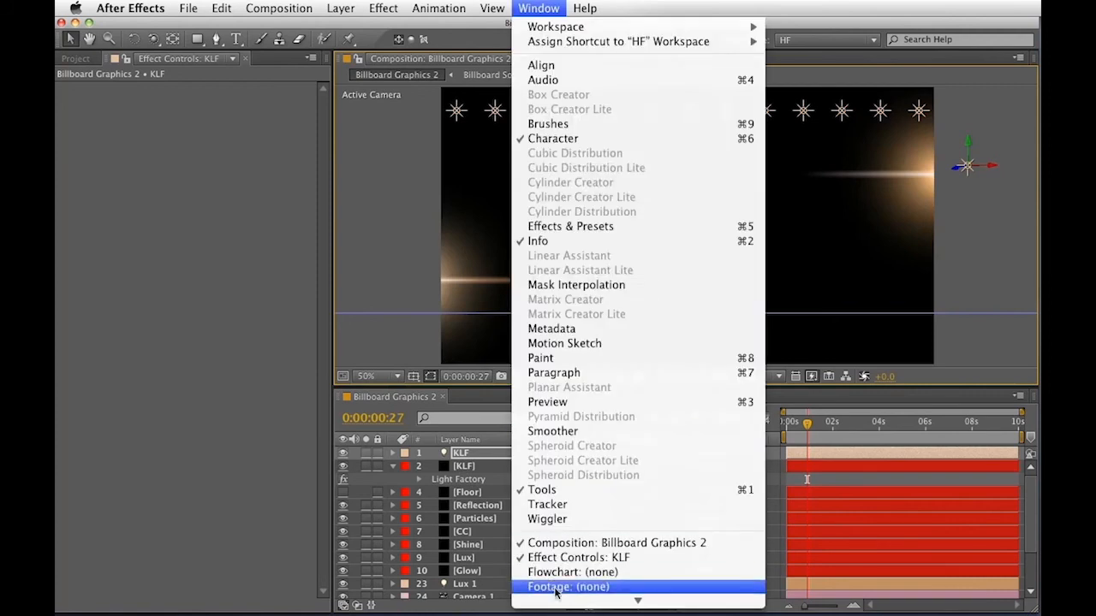
left_click(598, 589)
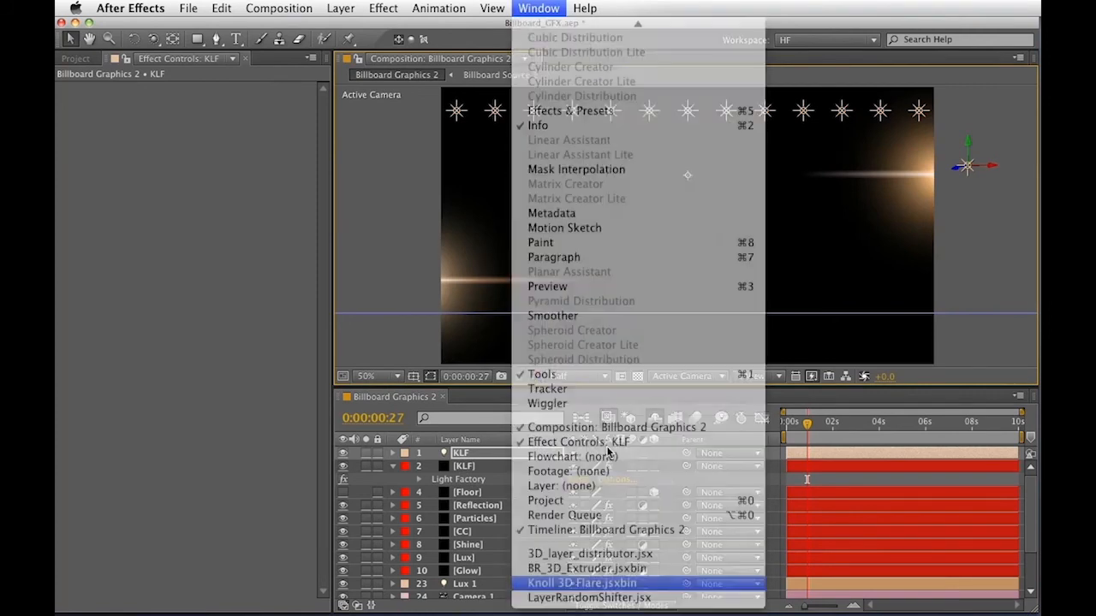
left_click_drag(554, 51, 217, 96)
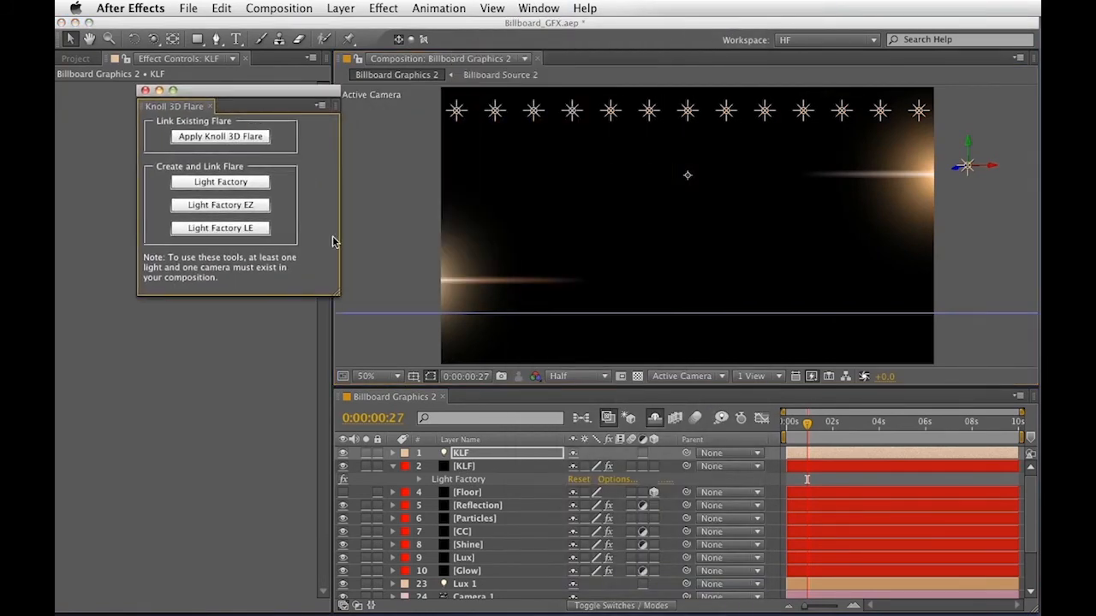
left_click(467, 467)
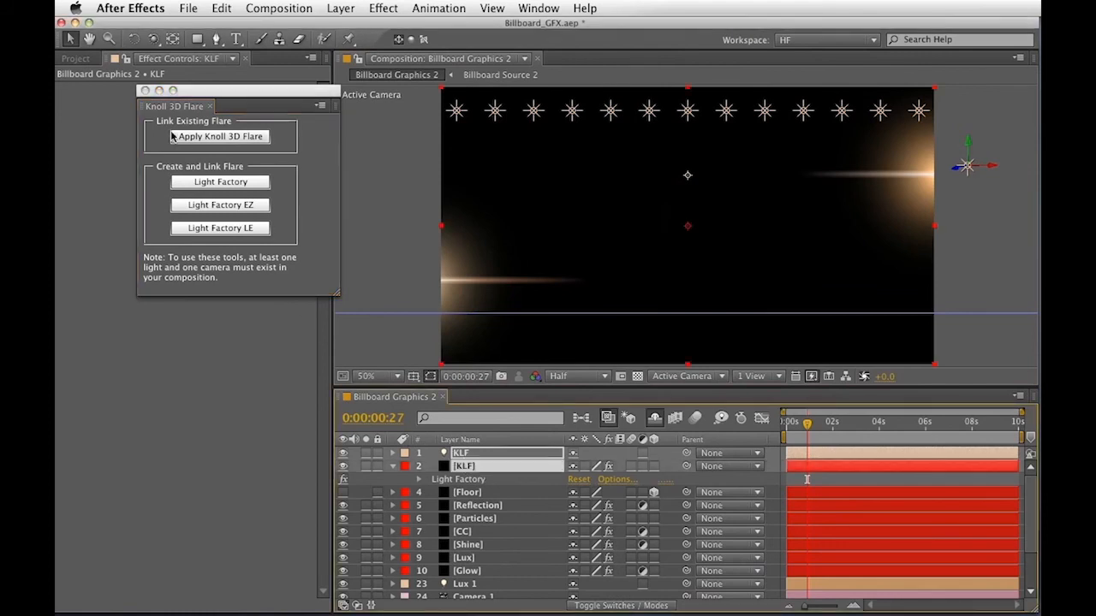
left_click(233, 140)
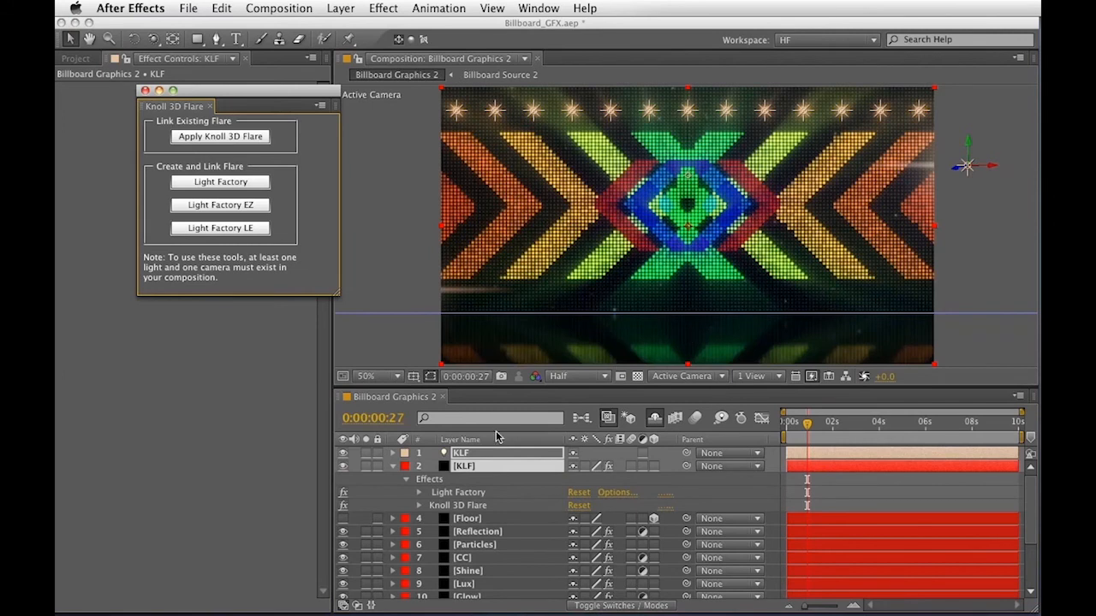
Check the flare with the KLF solid soloed, unsolo it, and place the KLF light just past the right frame edge
left_click(365, 465)
mouse_move(972, 171)
left_mouse_down()
mouse_move(861, 176)
mouse_move(986, 166)
mouse_move(916, 184)
mouse_move(985, 176)
mouse_move(914, 167)
mouse_move(984, 171)
left_mouse_up()
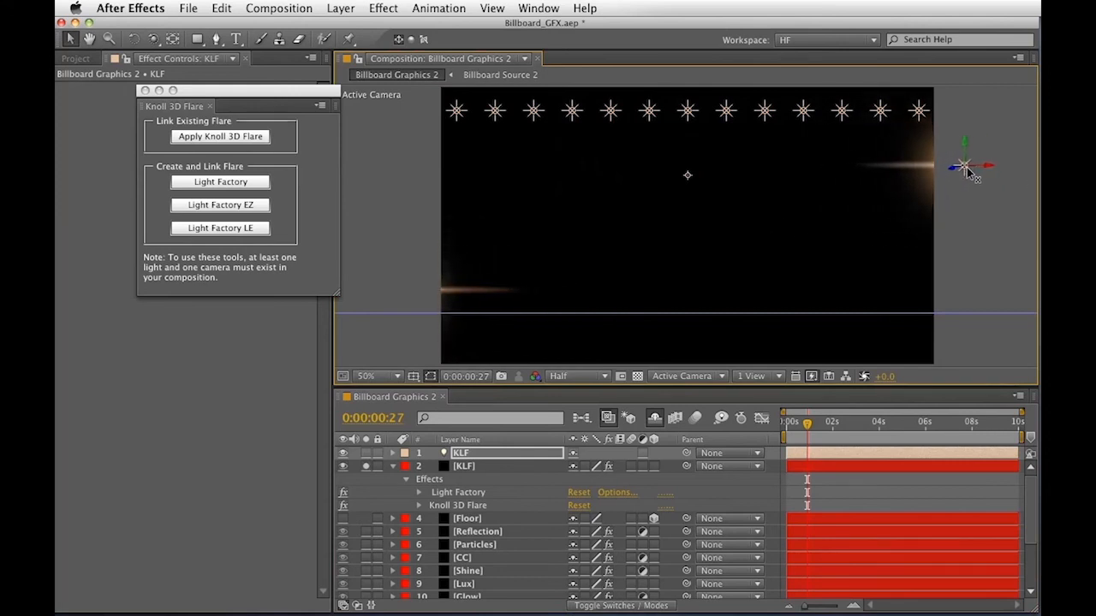
left_click(364, 468)
left_click(967, 171)
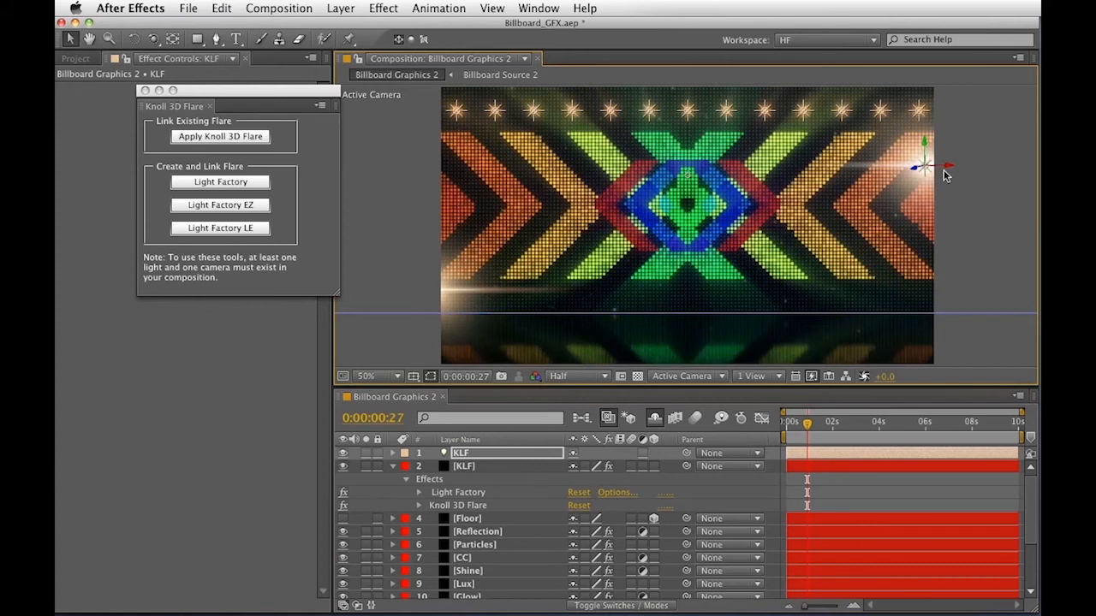
left_click_drag(952, 172, 968, 170)
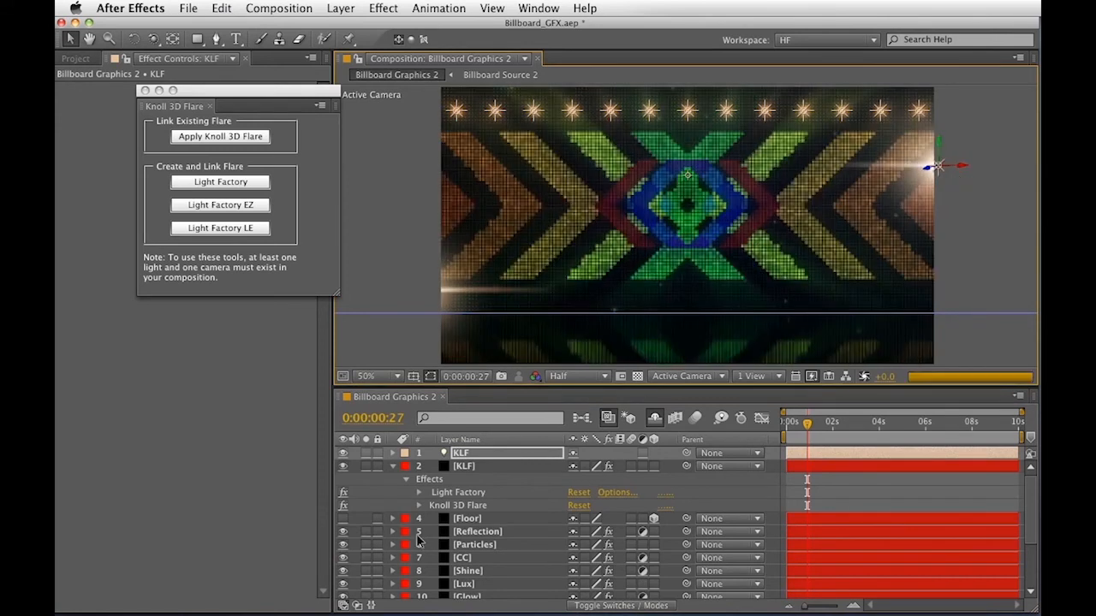
Close the Knoll 3D Flare window and show the General settings of the Lux layer's effect
left_click(465, 585)
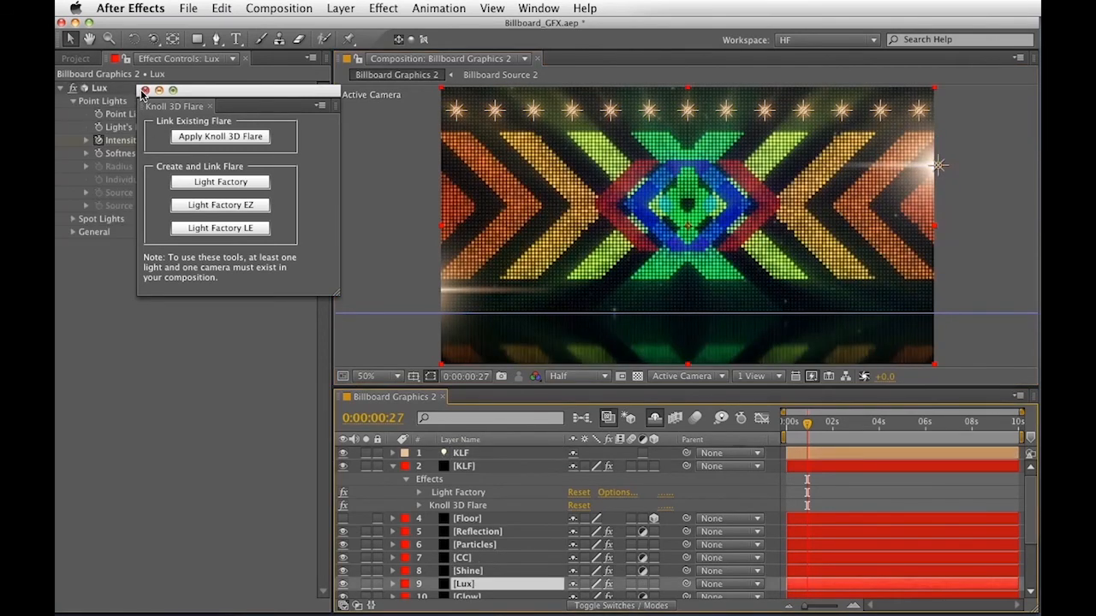
left_click(145, 90)
left_click(73, 232)
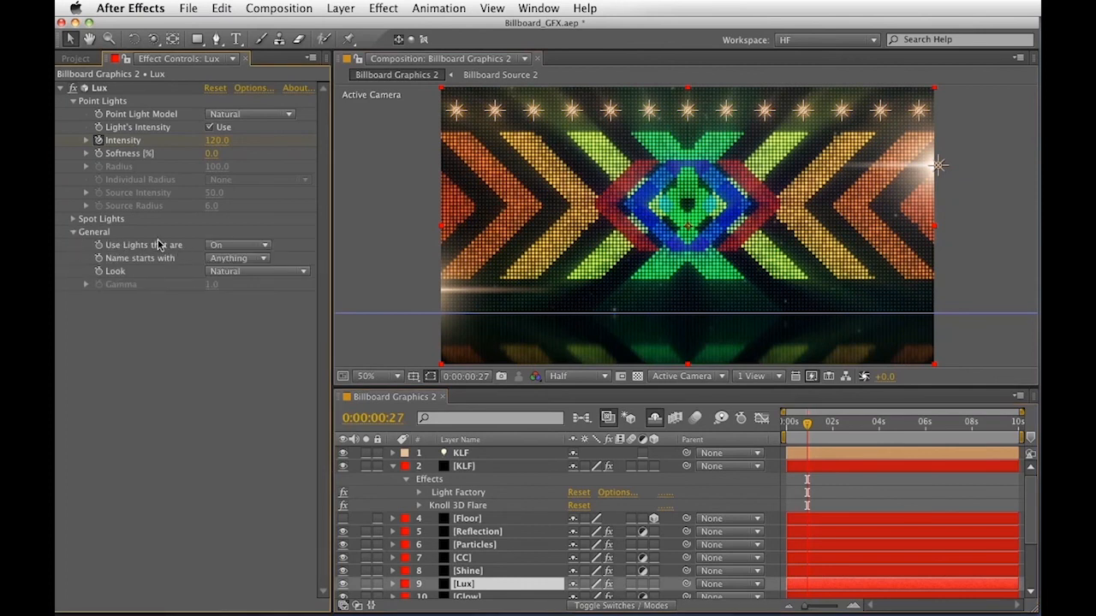
Try limiting the Lux effect to lights whose names start with Lux, and undo that change
left_click(231, 248)
left_click(84, 282)
left_click(214, 260)
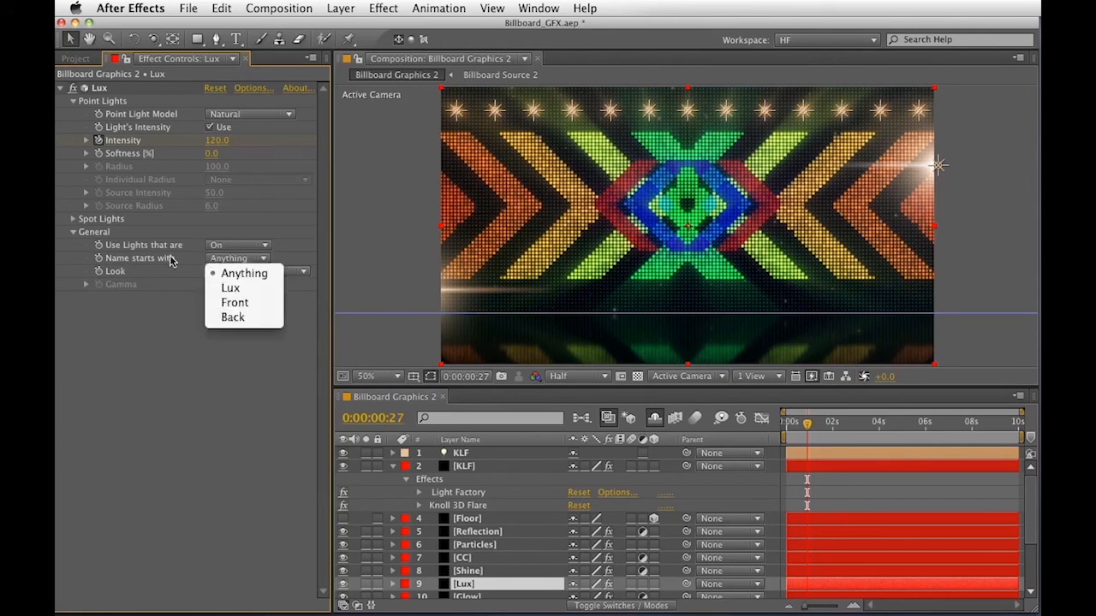
left_click(246, 290)
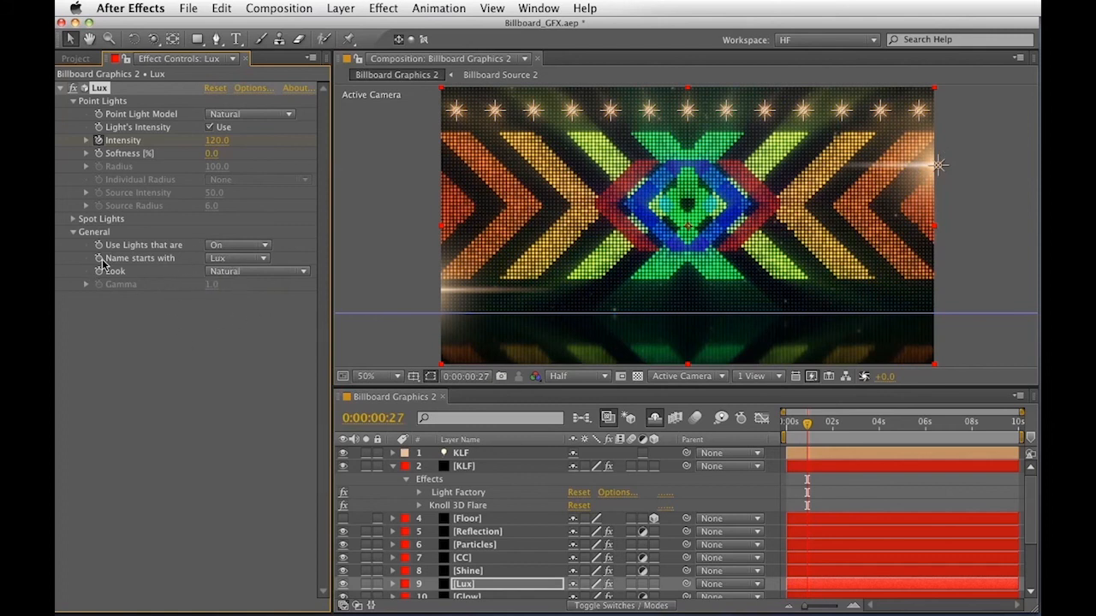
key("super+z")
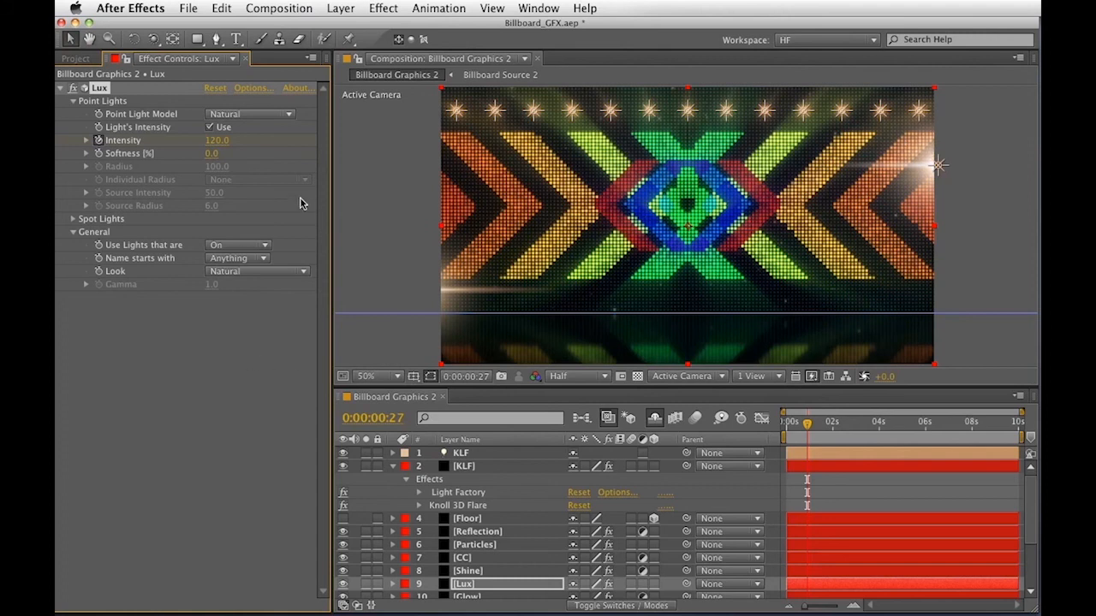
Go to the first frame and move the KLF light slightly lower just outside the right frame edge
left_click(783, 428)
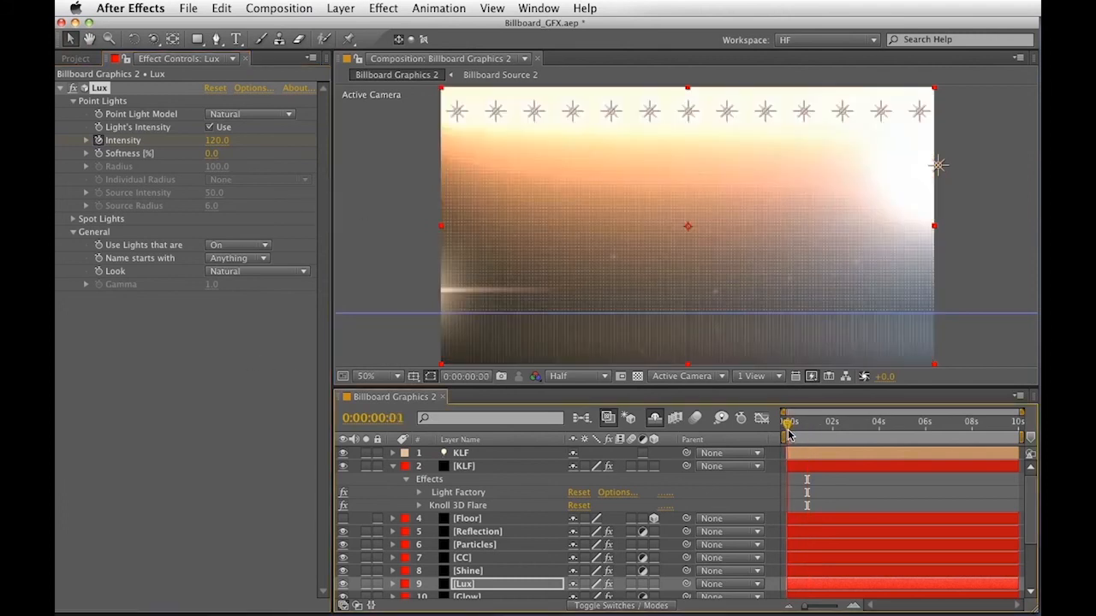
left_click(786, 430)
left_click(939, 166)
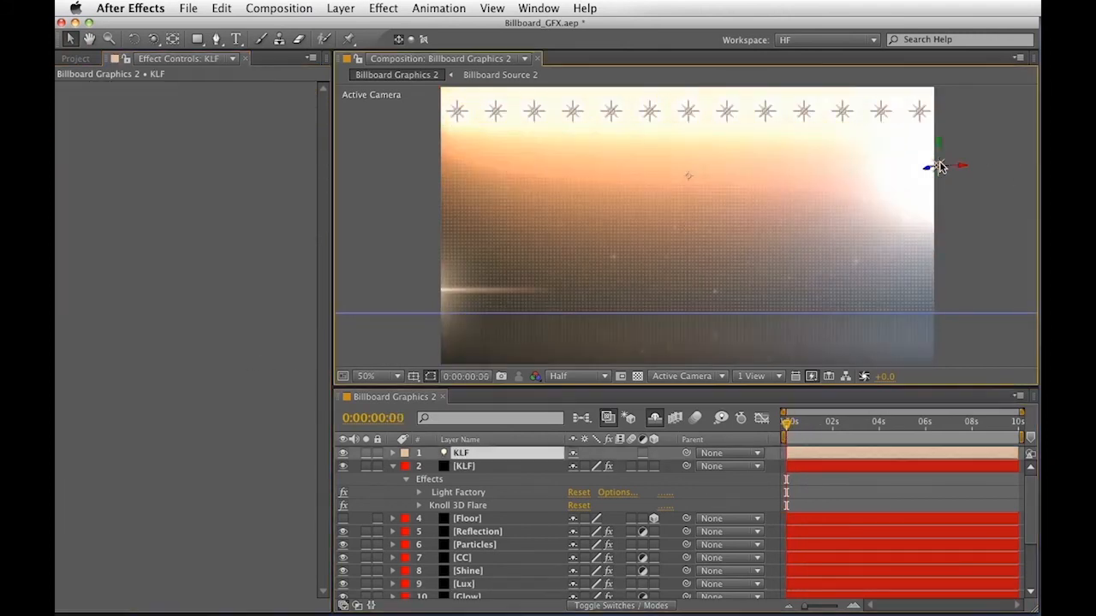
left_click_drag(939, 151, 939, 179)
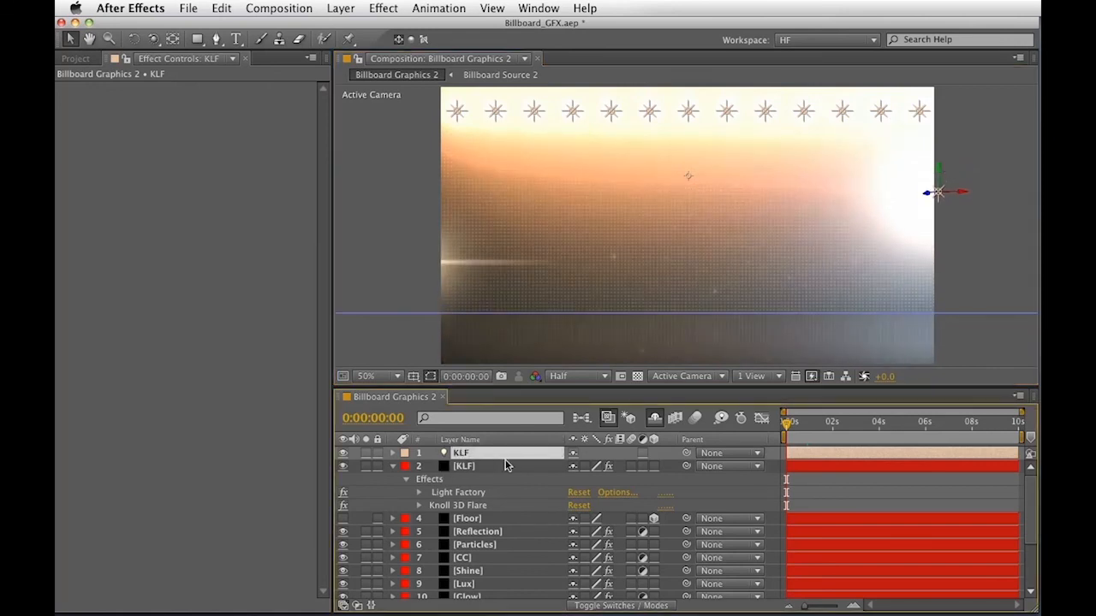
Duplicate the KLF light and place the copy outside the left frame edge, lower than the original
key("super+d")
key("Caps_Lock")
left_click_drag(962, 199, 637, 254)
left_click_drag(421, 173, 440, 220)
key("Caps_Lock")
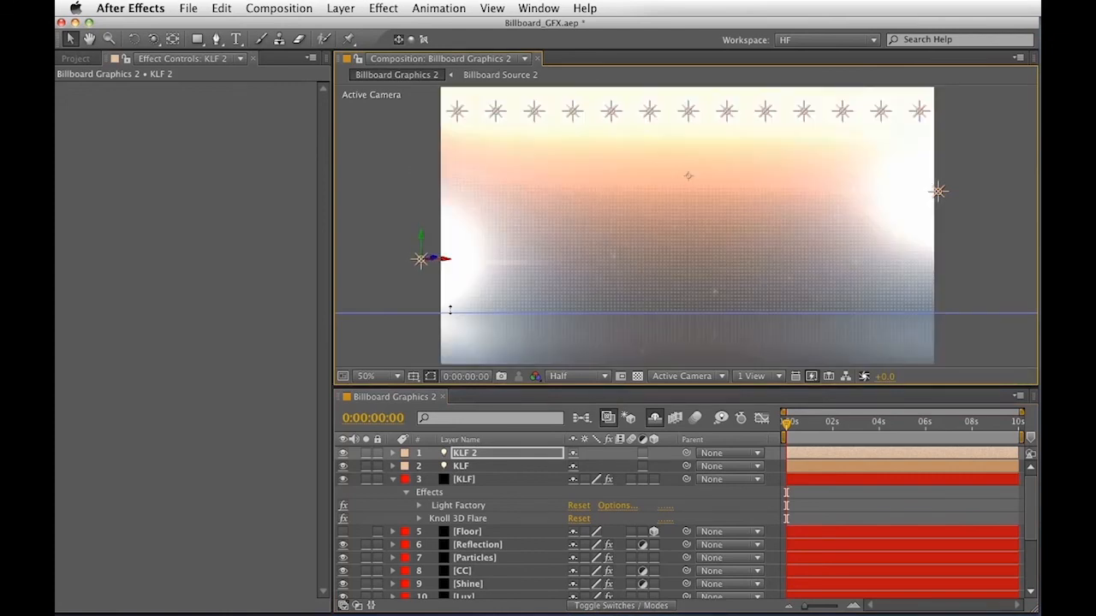
Preview the composition with both flare lights and scrub through the first two seconds
left_click_drag(801, 428, 842, 436)
key("space")
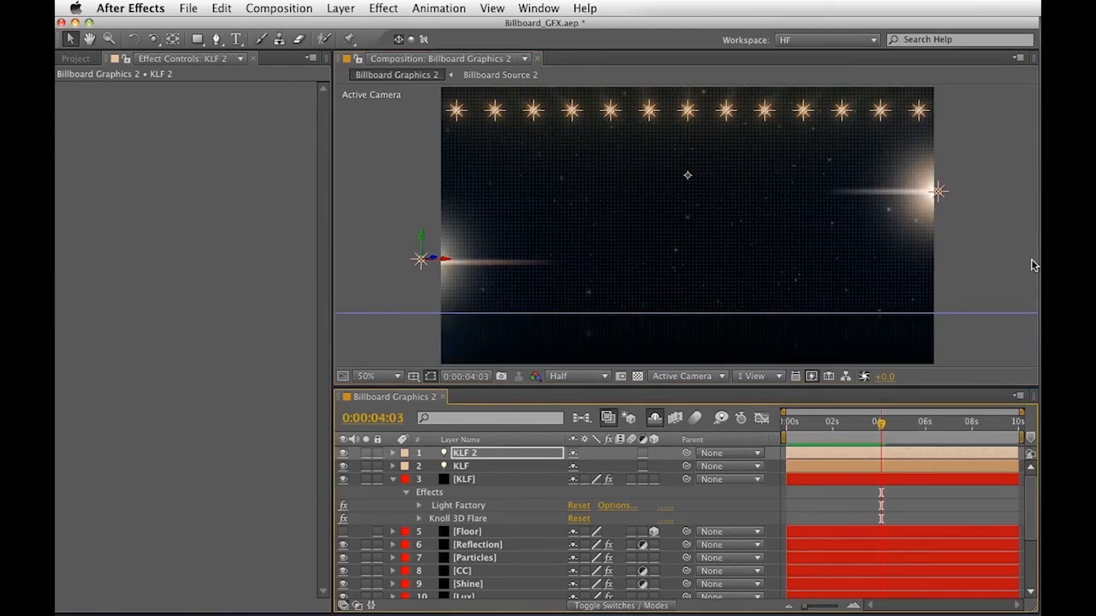
key("KP_0")
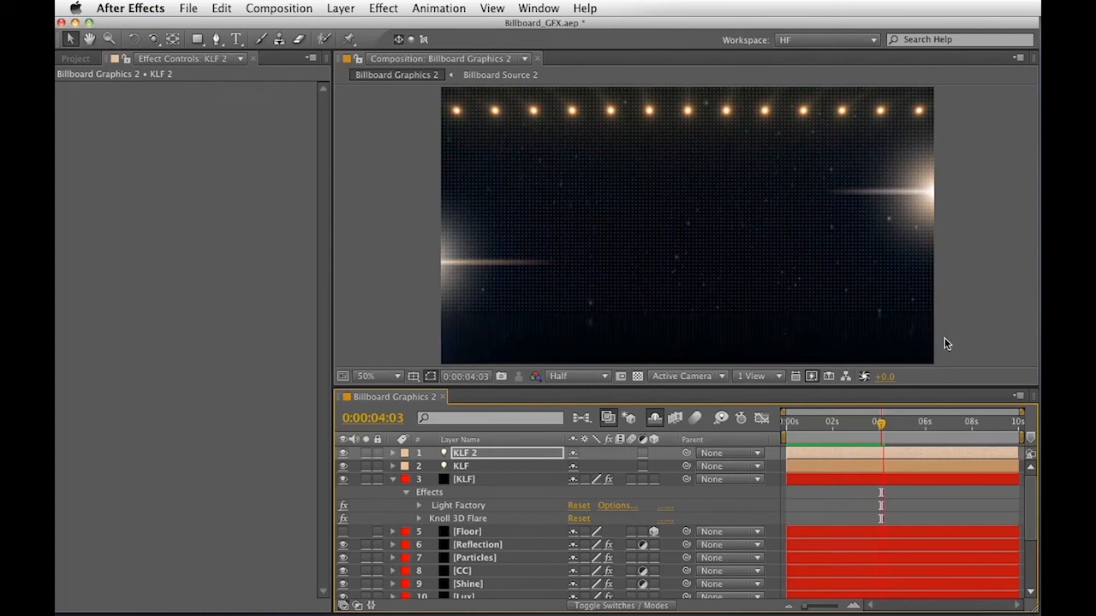
left_click(820, 426)
left_click_drag(790, 426, 828, 439)
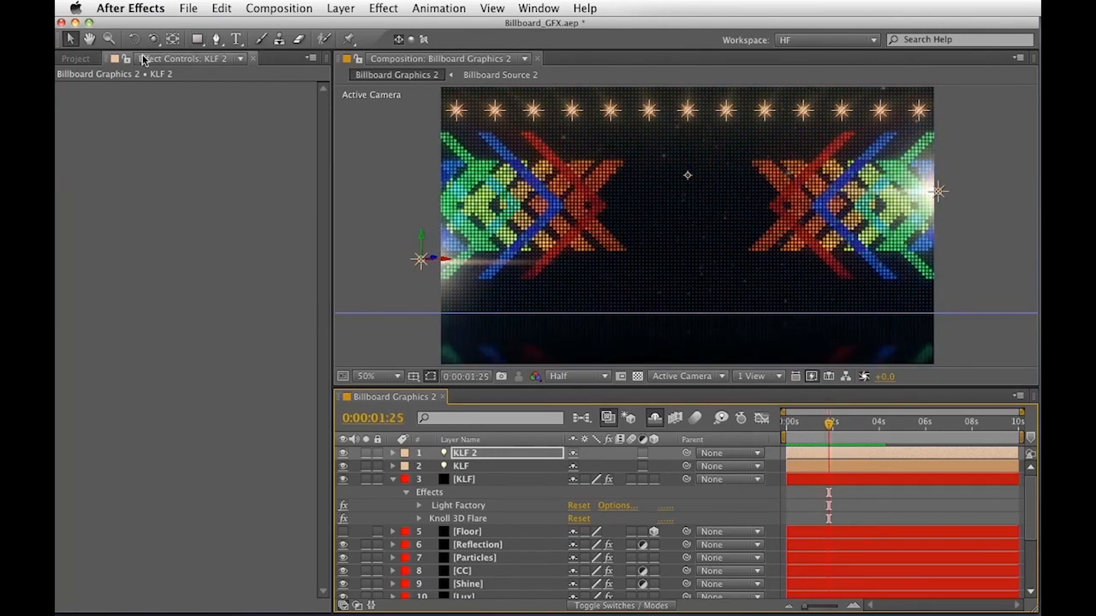
Add 3D.png from the Elements folder to the middle of the Billboard Graphics 2 composition
left_click(75, 60)
left_click(62, 224)
left_click_drag(110, 238, 683, 219)
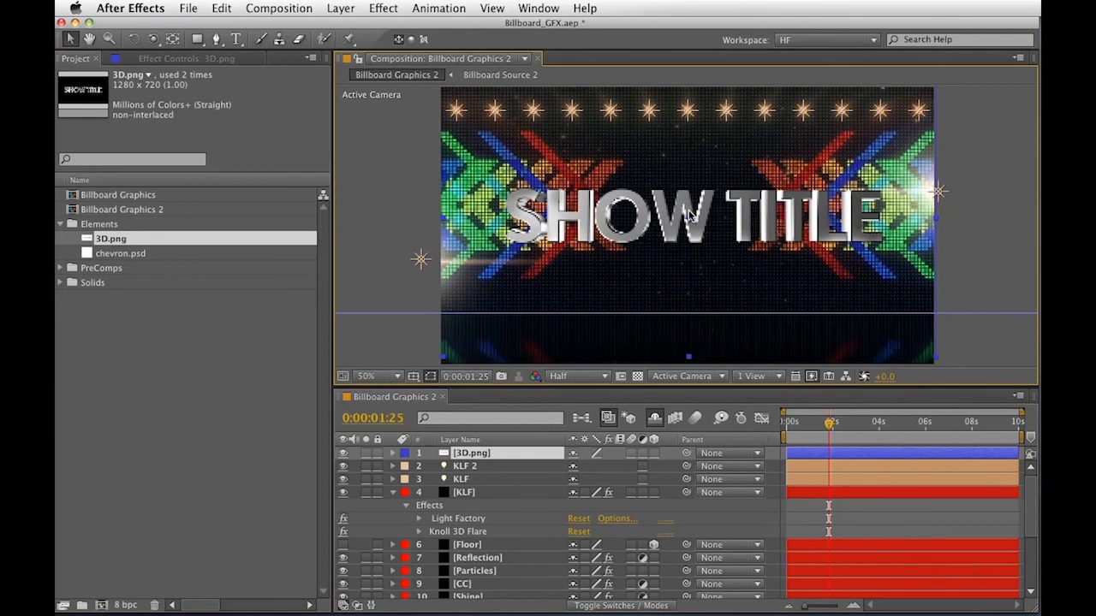
Move the 3D.png layer directly below Reflection and raise the title slightly in the frame
left_click(466, 493)
key("e")
left_click_drag(472, 460, 479, 514)
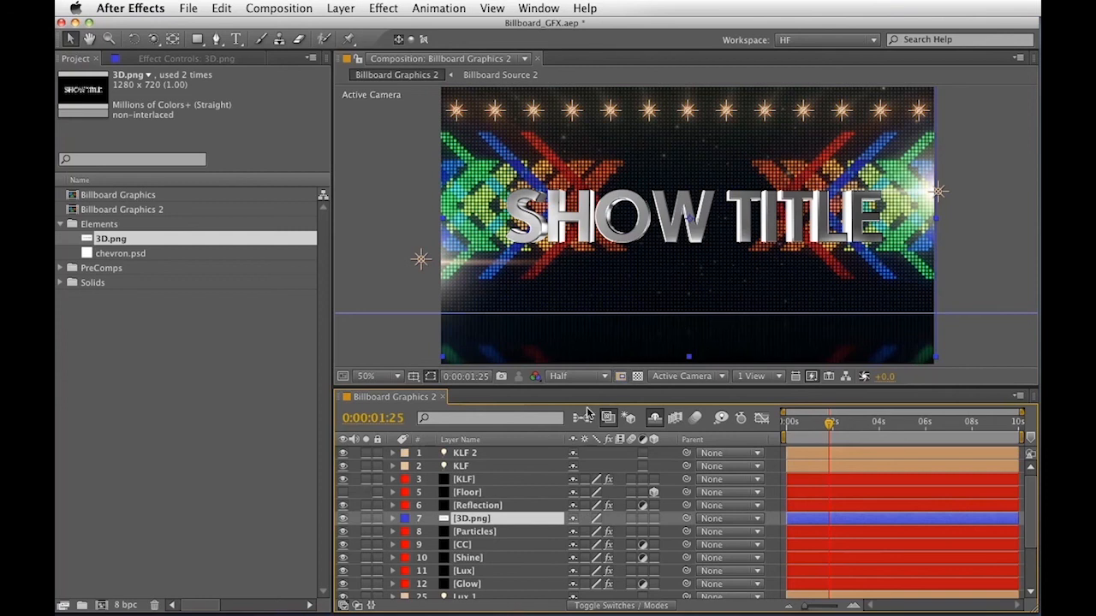
left_click_drag(704, 229, 696, 202)
Move the 3D.png layer beneath Shine and Lux, directly above Glow
left_click_drag(467, 519, 477, 567)
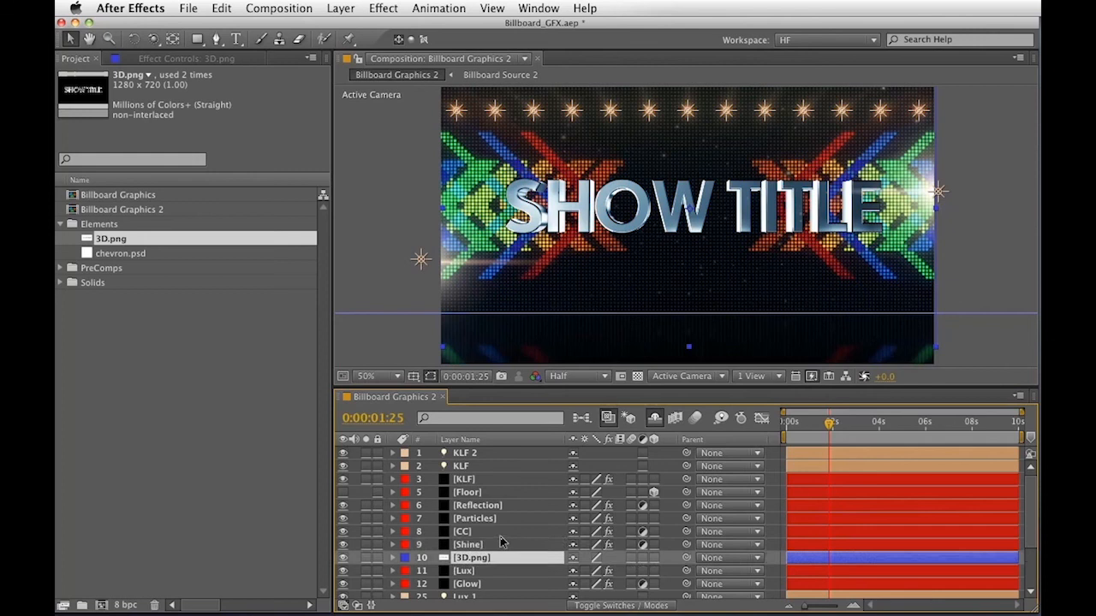
scroll(576, 488, "down", 3)
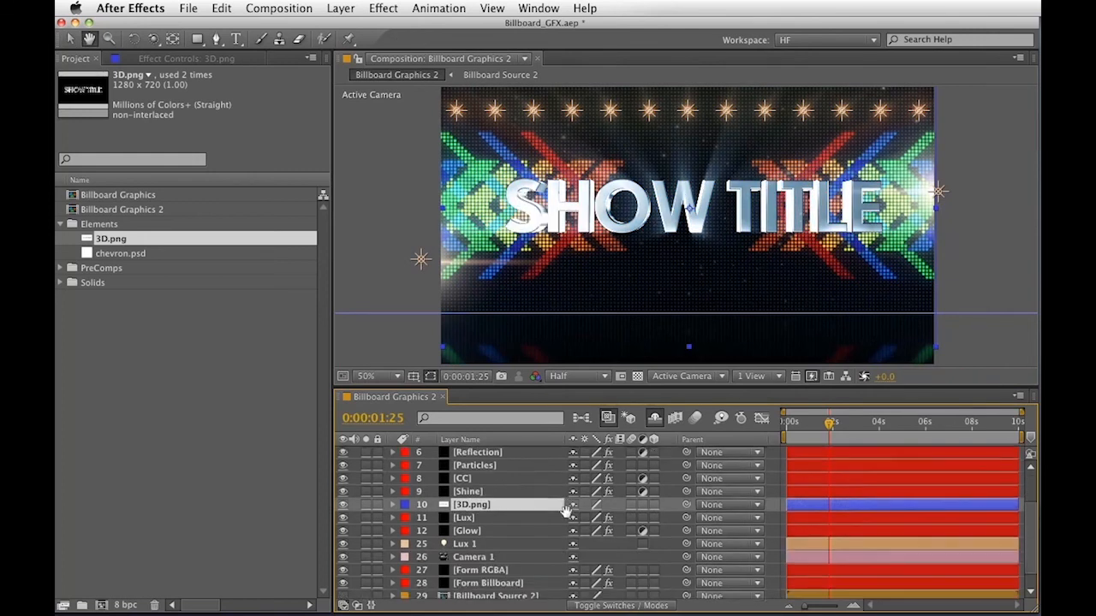
left_click_drag(462, 519, 494, 524)
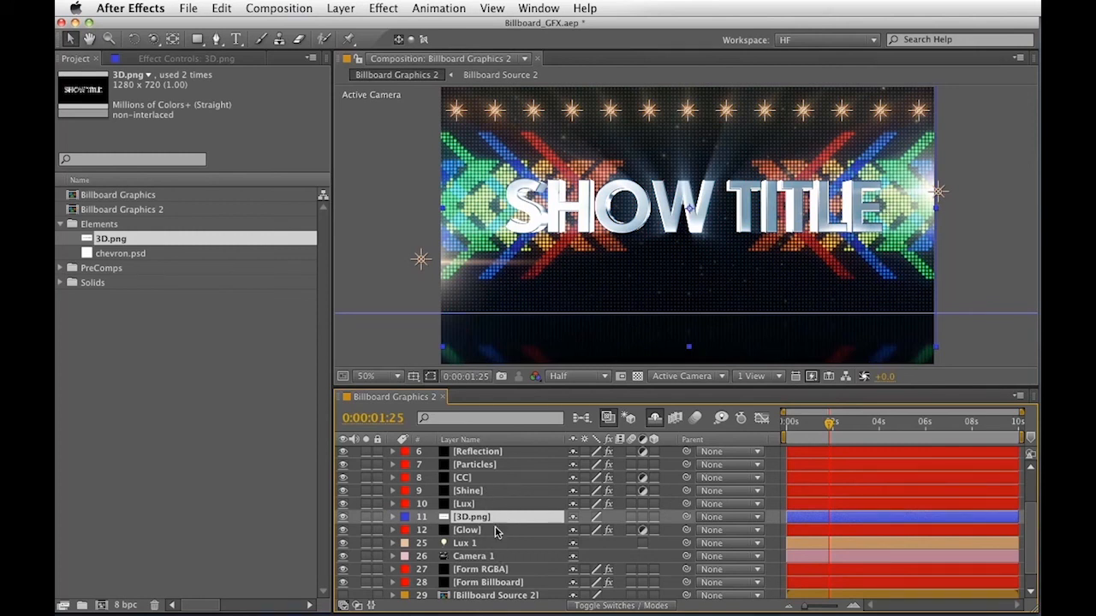
Scale the 3D.png title to 90%
key("s")
left_click_drag(592, 531, 579, 531)
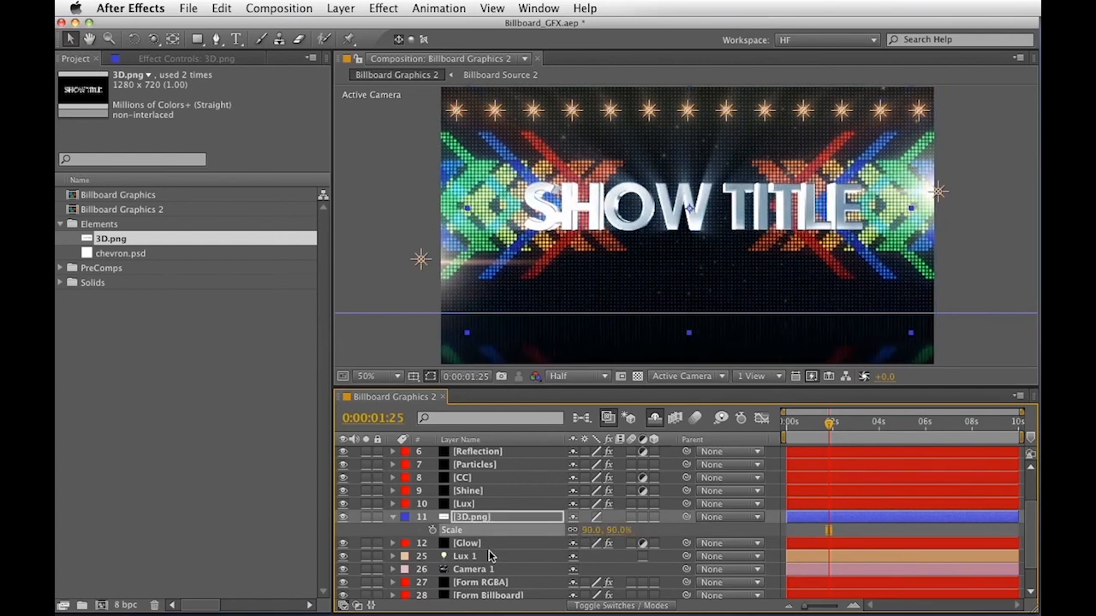
key("s")
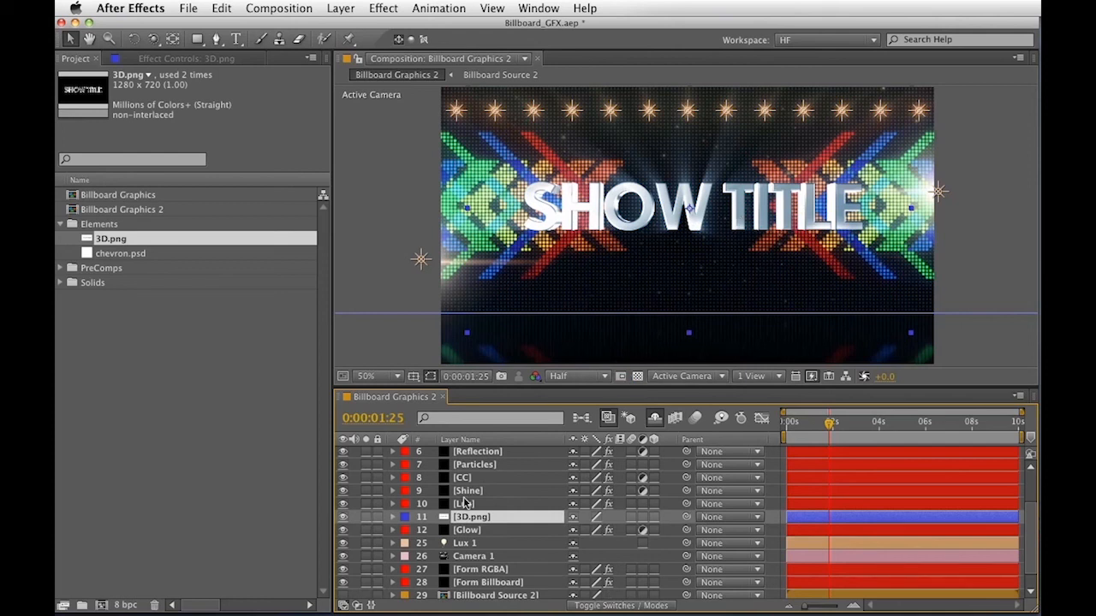
Review the layer order and scrub the opening of the animation to check the title against the billboard
scroll(463, 503, "up", 3)
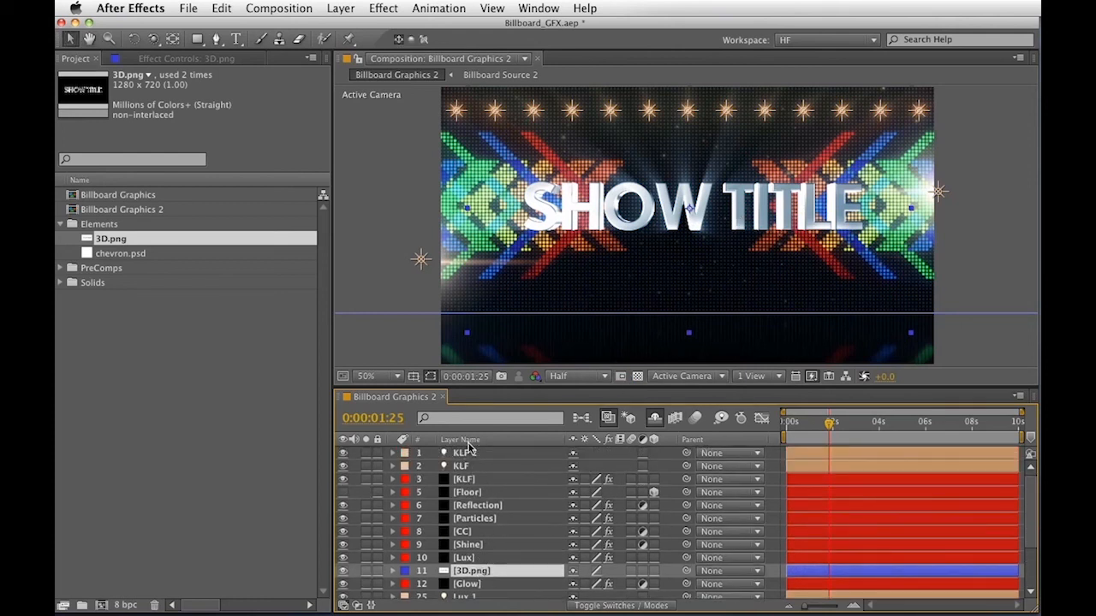
scroll(490, 547, "down", 3)
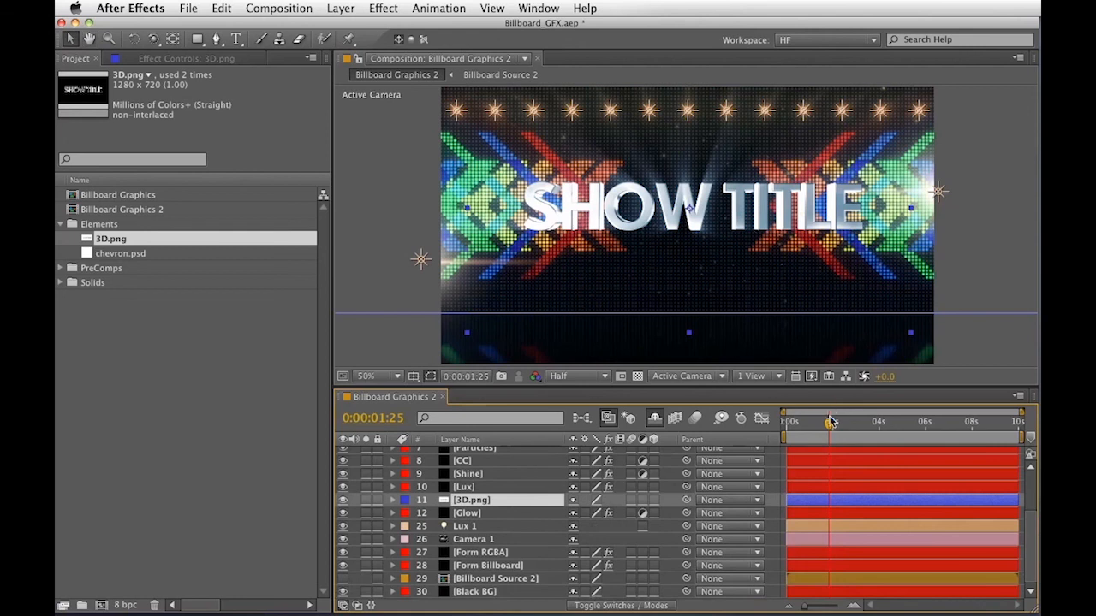
left_click_drag(792, 430, 840, 433)
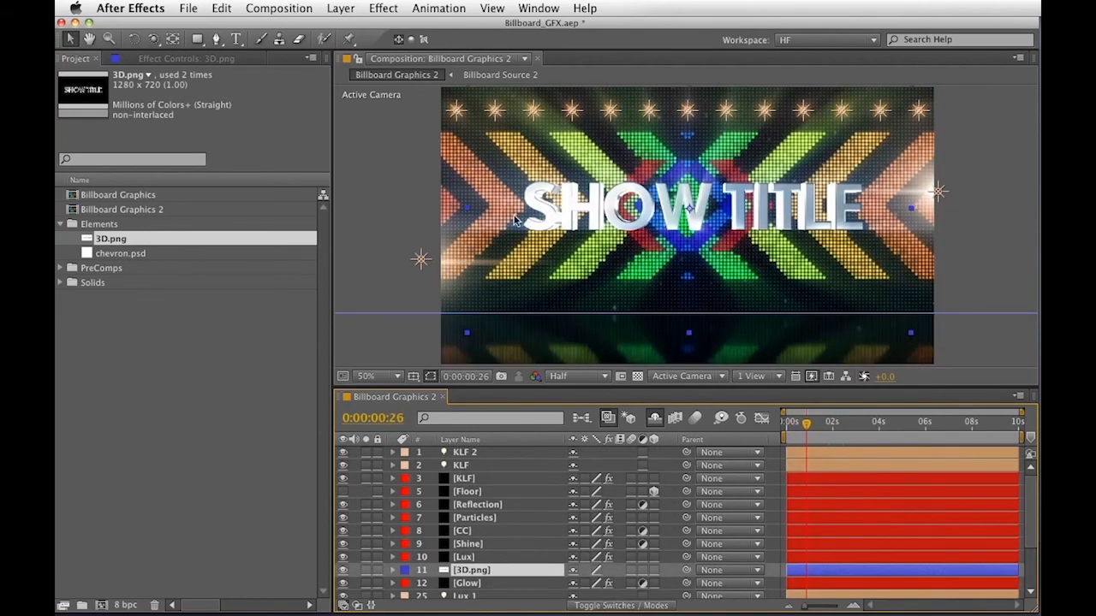
Switch to QuickTime Player and examine the finished Billboard_Graphics.mov by scrubbing and playing its opening
key("super+Tab")
key("super+Tab")
key("super+Tab")
key("super+Tab")
key("super+Tab")
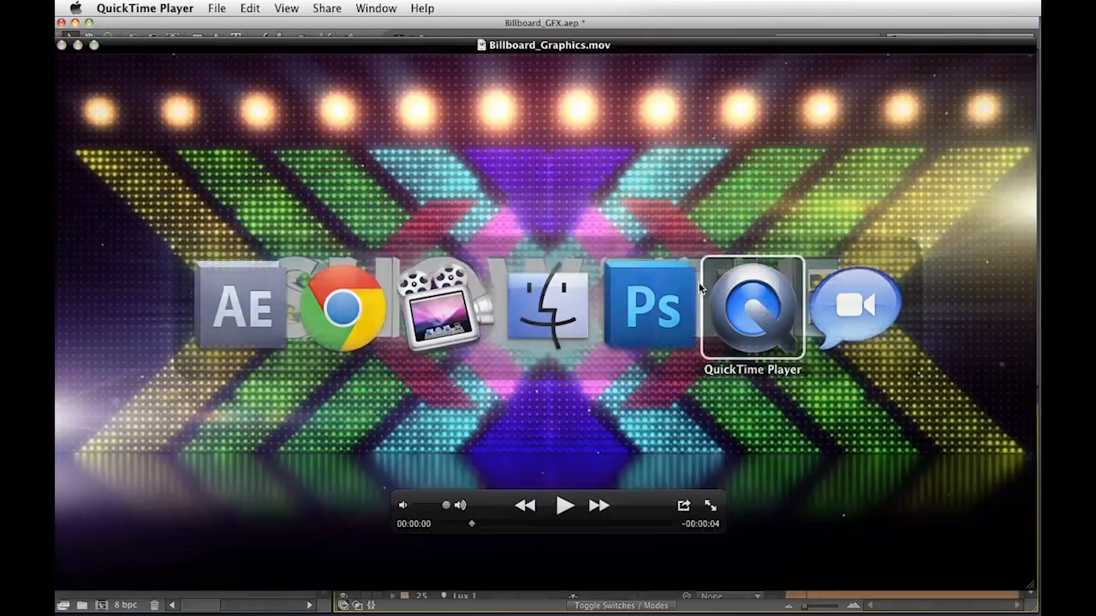
mouse_move(472, 525)
left_mouse_down()
mouse_move(452, 526)
mouse_move(502, 526)
mouse_move(486, 525)
left_mouse_up()
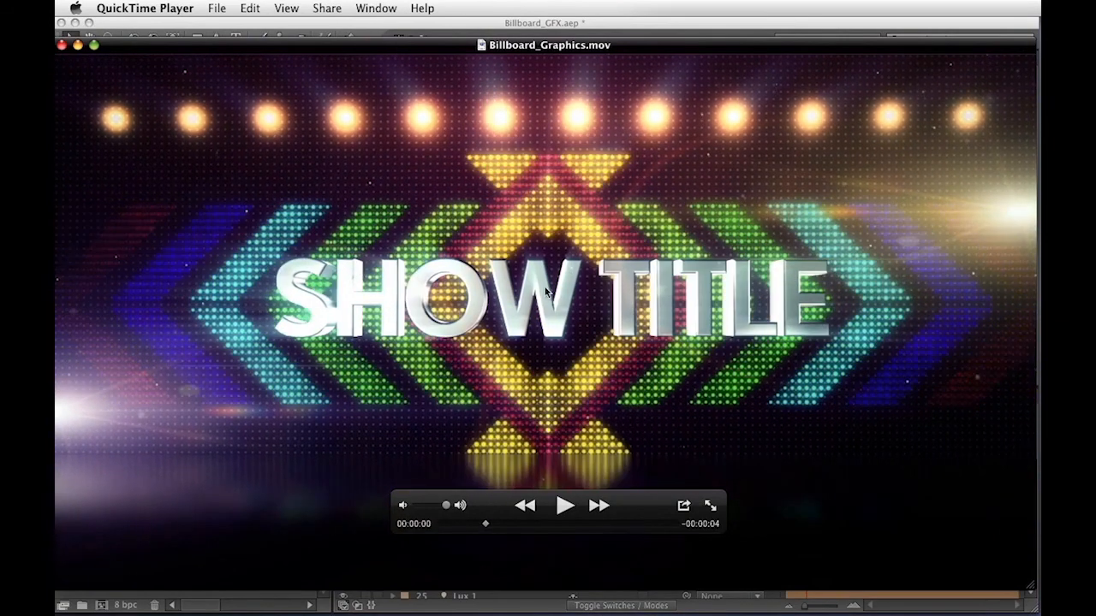
key("space")
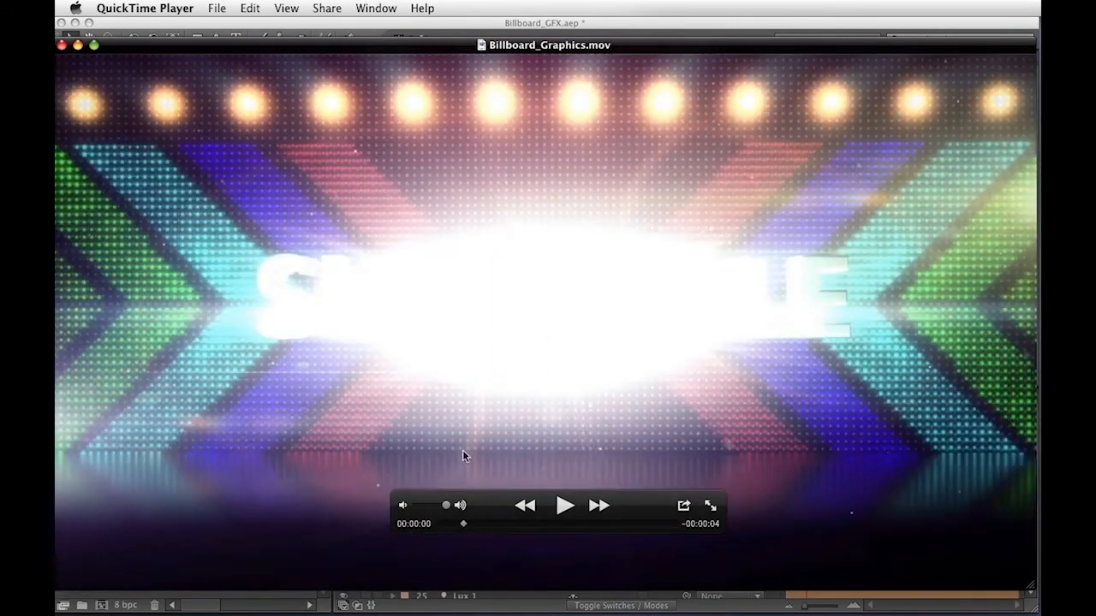
key("space")
Return to After Effects and scrub through the opening of Billboard Graphics 2 with the title
key("super+Tab")
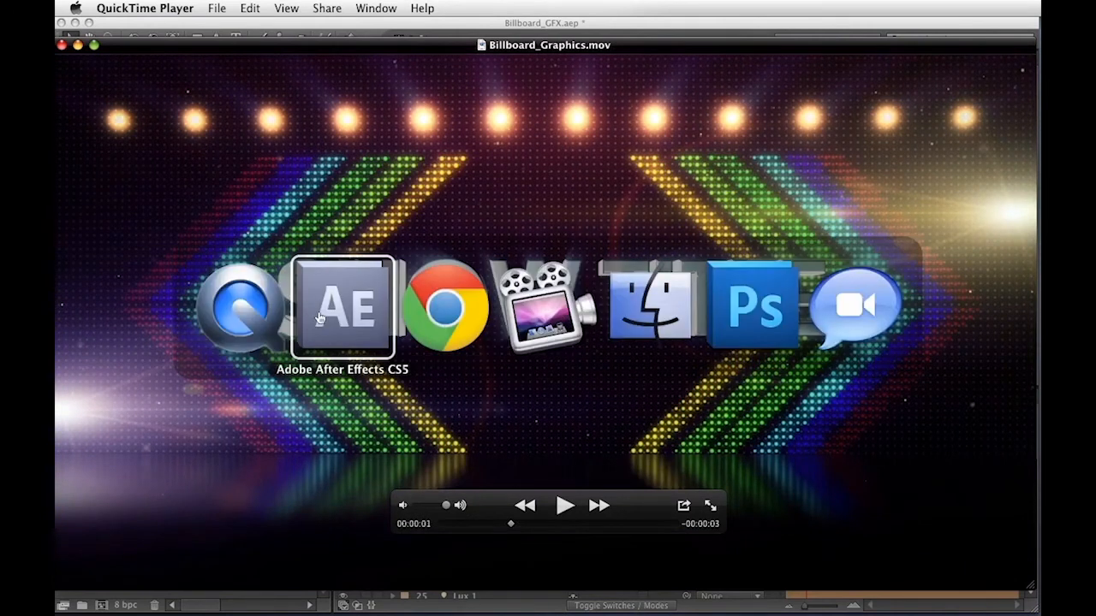
mouse_move(807, 420)
left_mouse_down()
mouse_move(789, 428)
mouse_move(834, 428)
mouse_move(824, 428)
left_mouse_up()
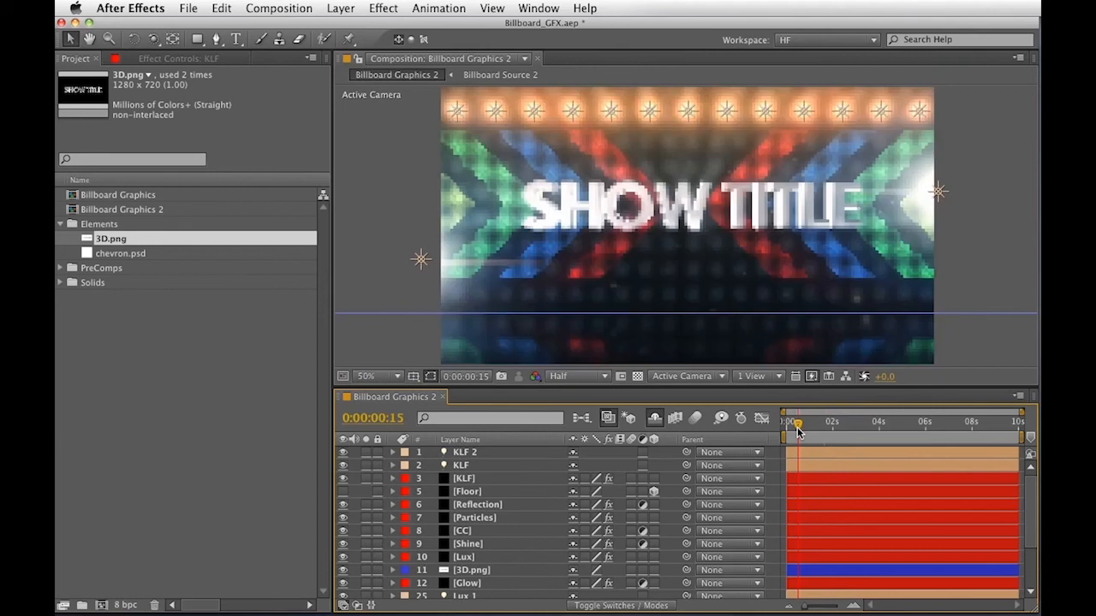
left_click_drag(799, 428, 833, 435)
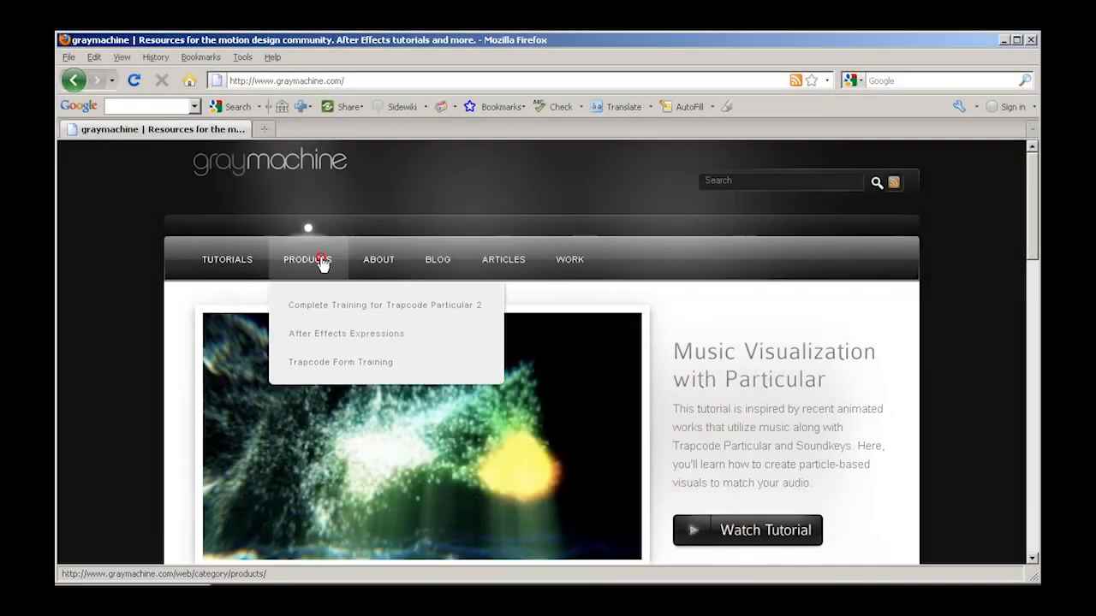
Open the Products page of the graymachine website and look through the listed training products
left_click(321, 261)
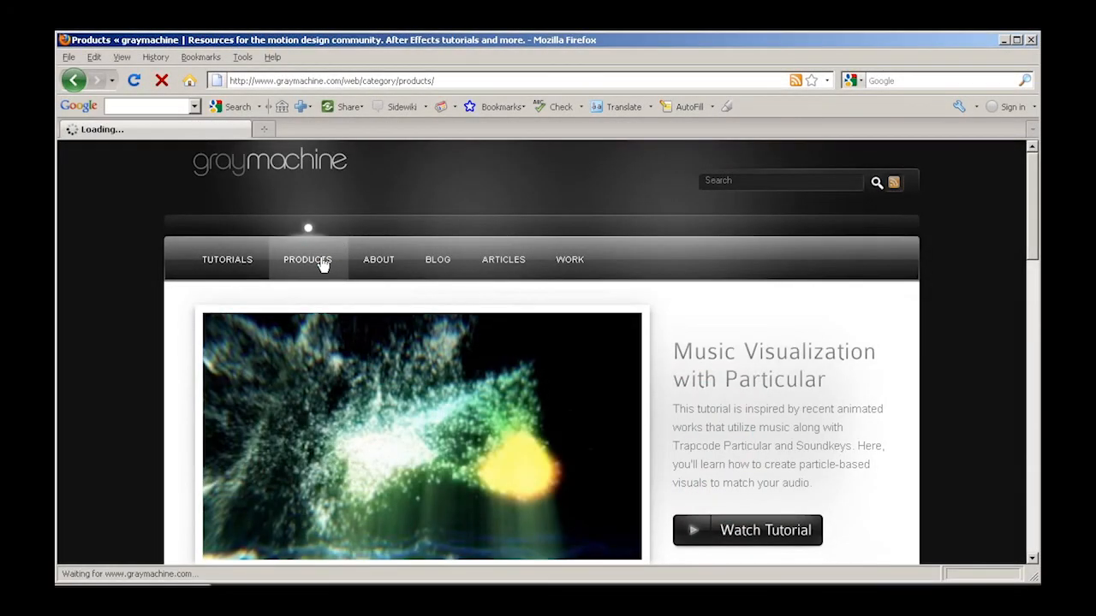
scroll(590, 343, "down", 10)
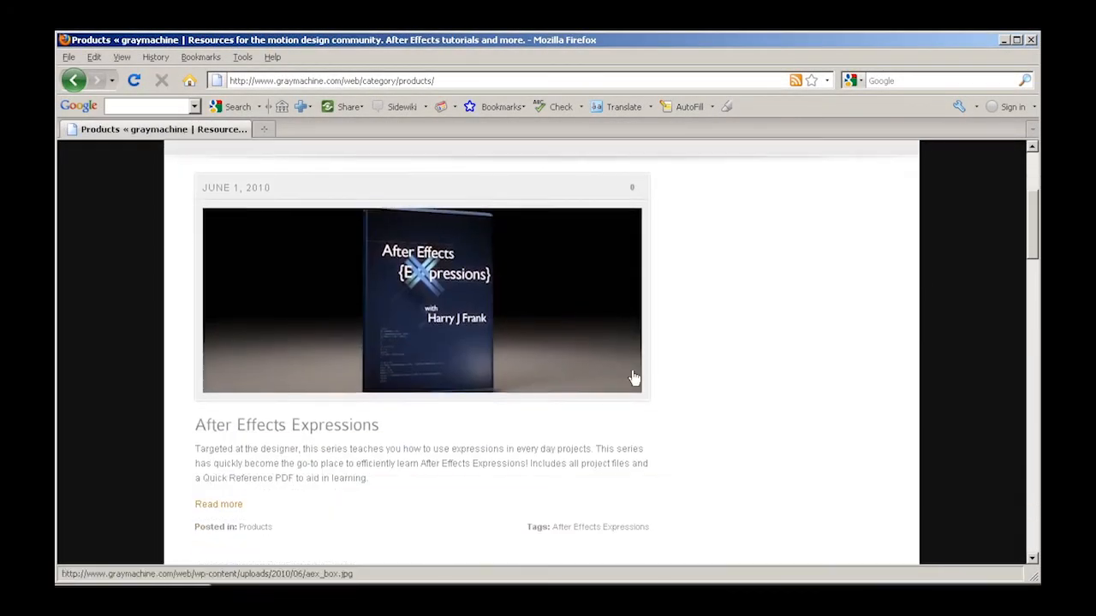
scroll(697, 421, "down", 1)
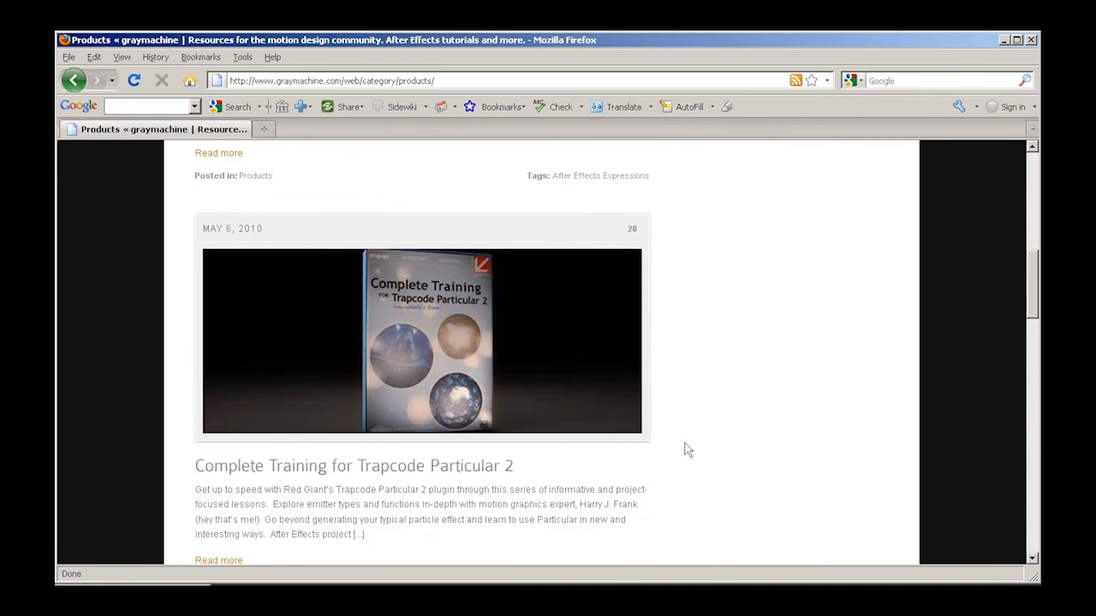
scroll(687, 451, "down", 18)
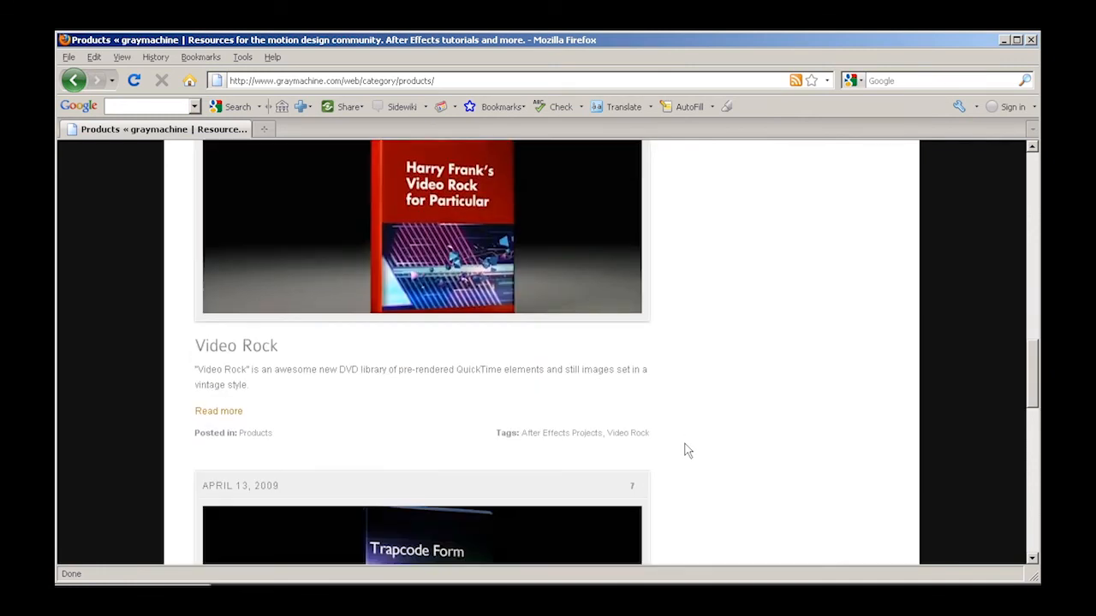